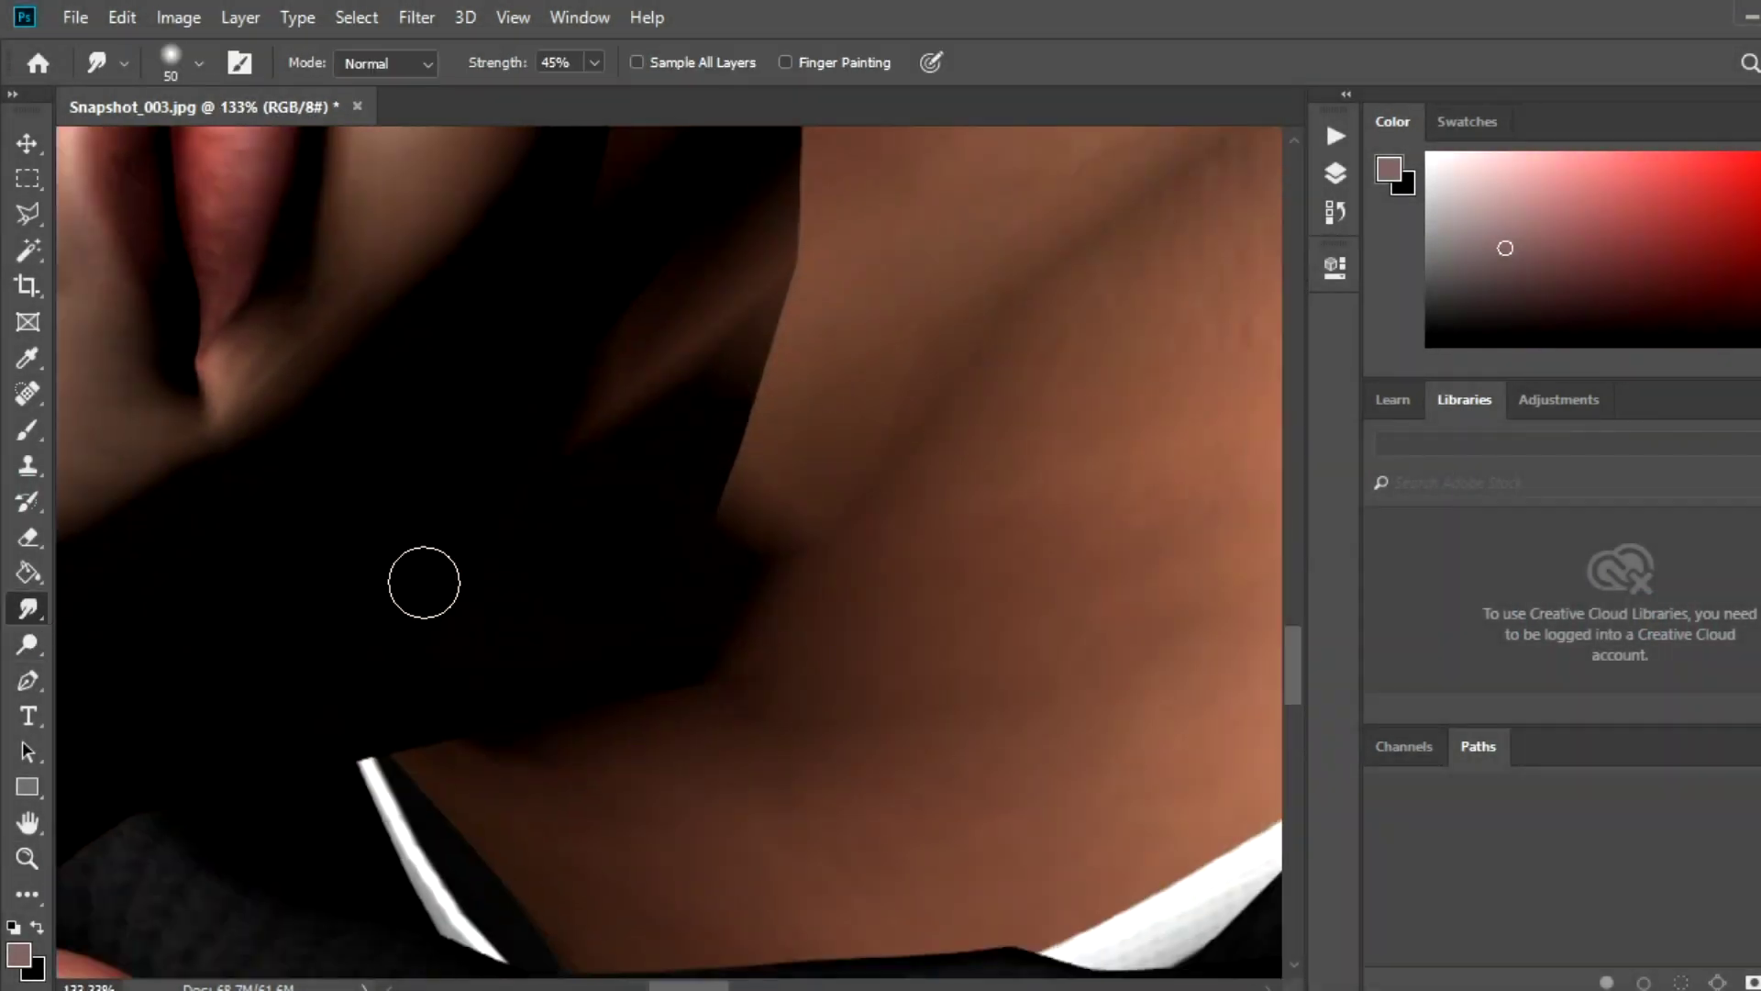
# Duplicate the Background layer to create a Background copy layer.
pyautogui.click(1335, 173)
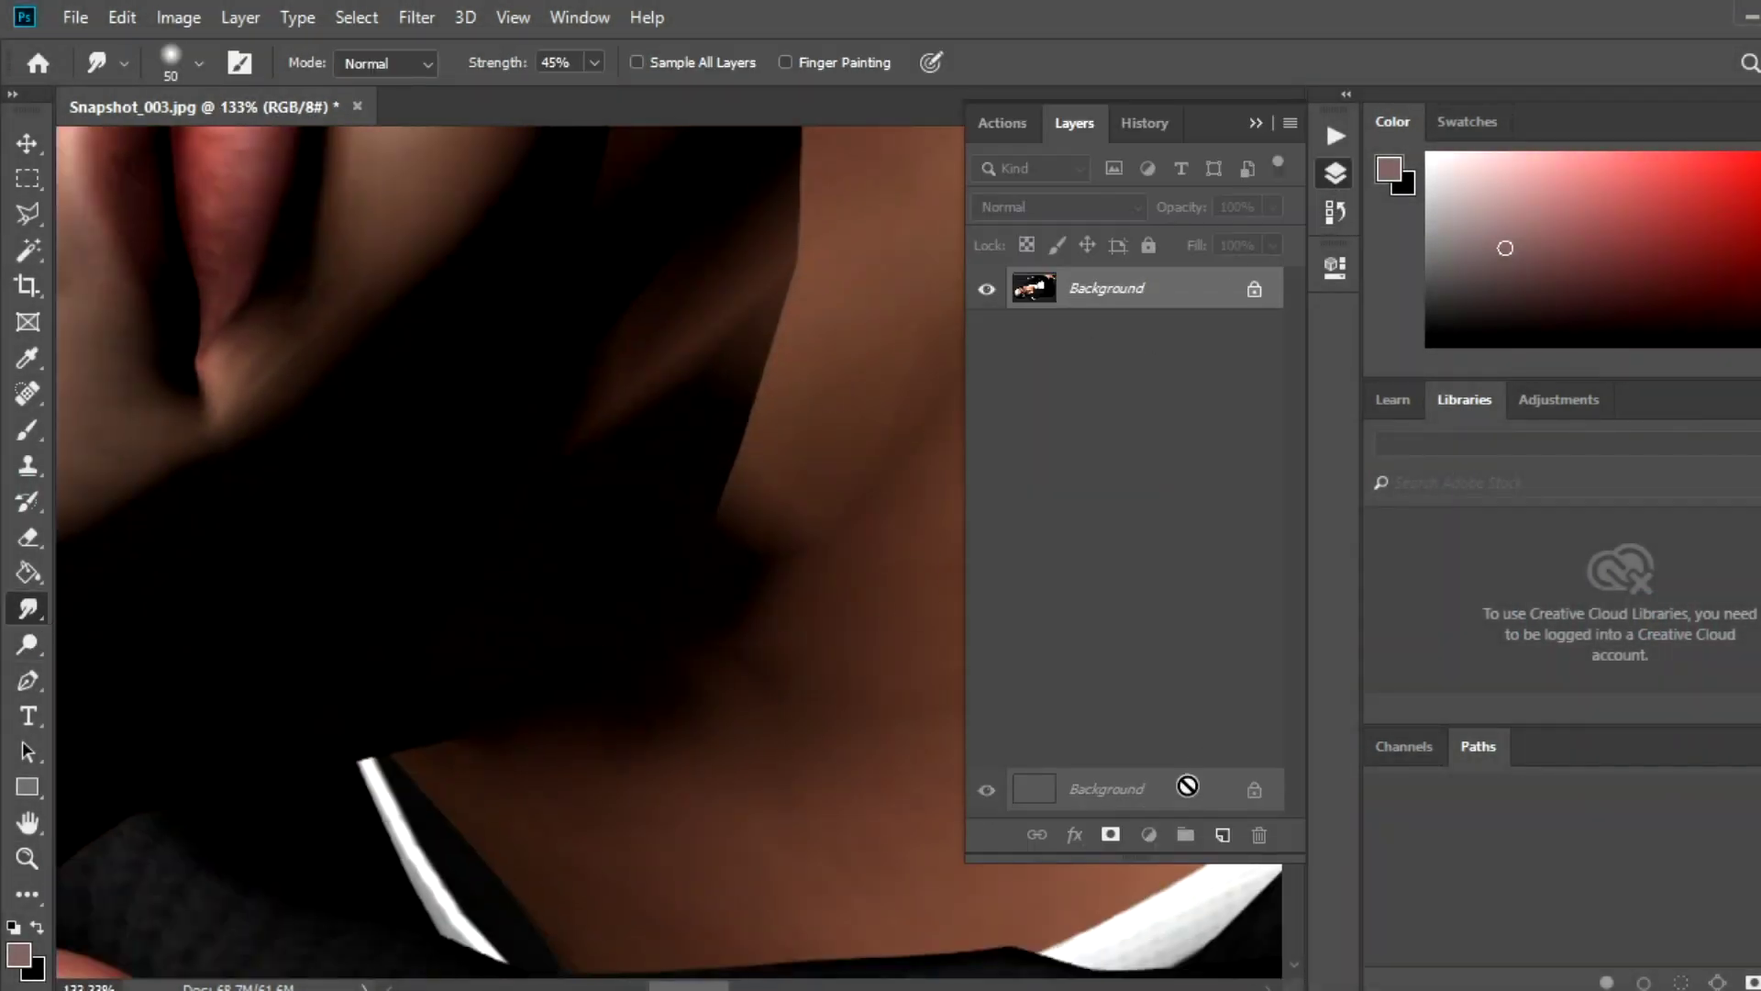
pyautogui.moveTo(1101, 287); pyautogui.dragTo(1225, 829)
pyautogui.click(1277, 119)
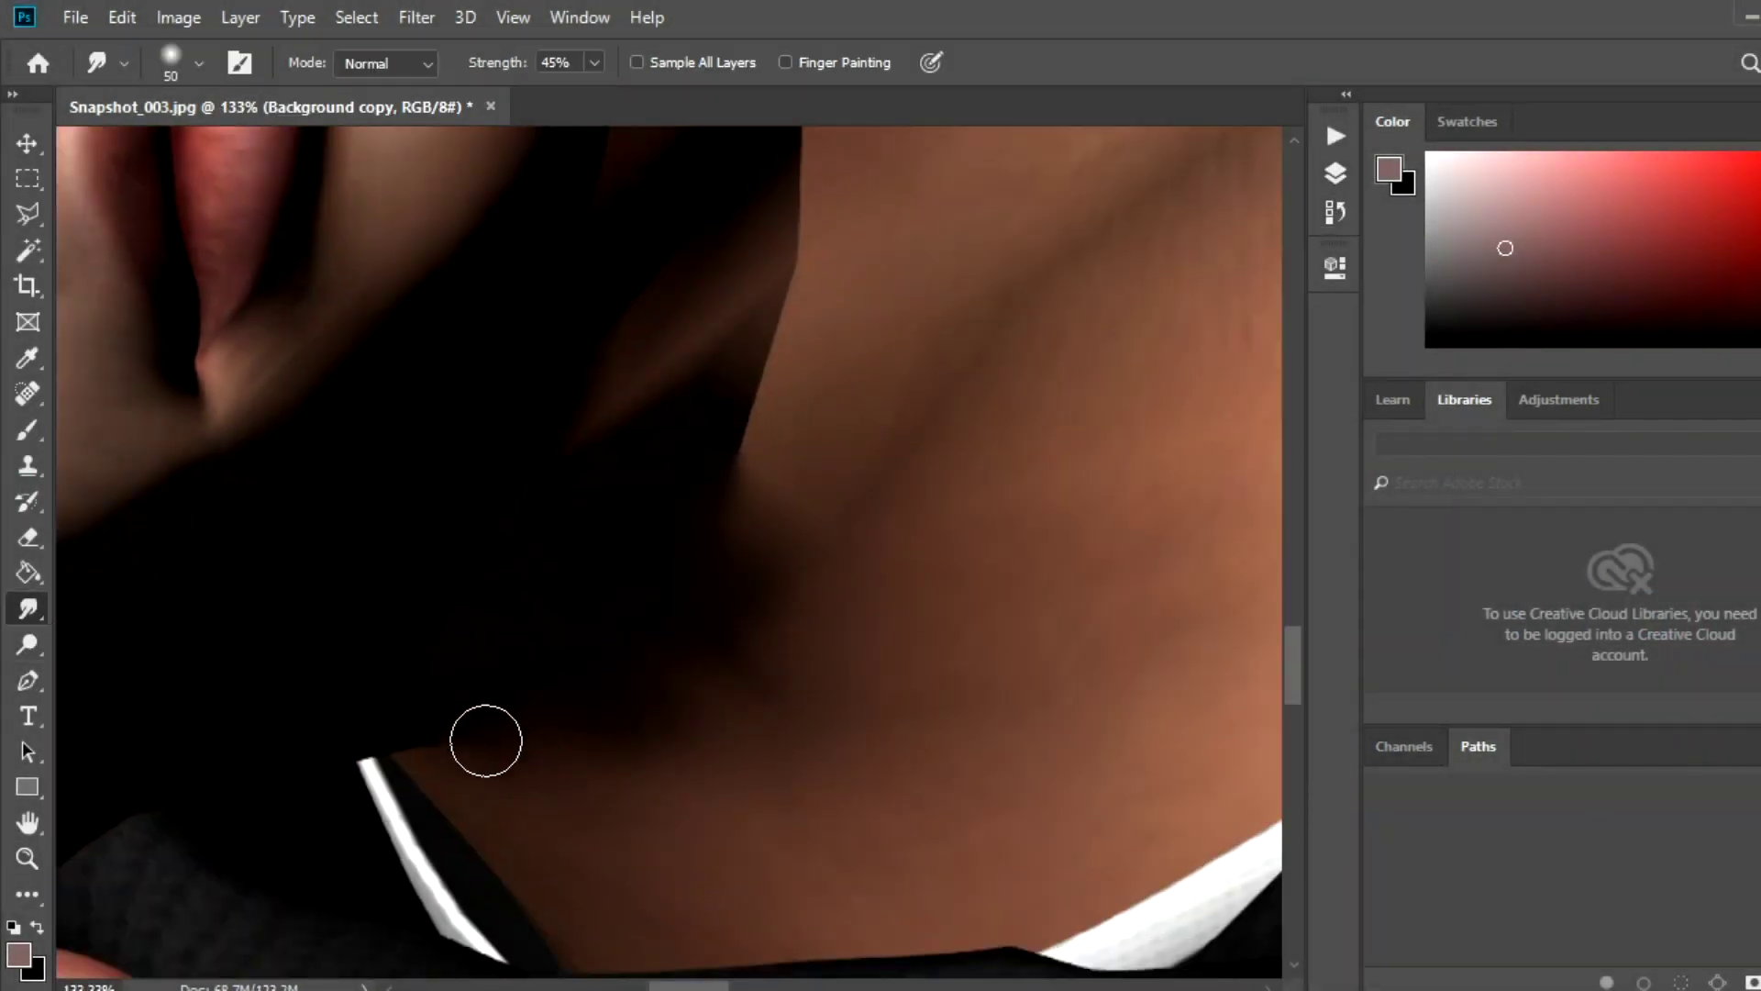
# Smudge the hard neck shadow edges below the lips at 45%, then 16% strength.
pyautogui.moveTo(786, 480)
pyautogui.mouseDown()
pyautogui.moveTo(819, 275)
pyautogui.moveTo(807, 175)
pyautogui.mouseUp()
pyautogui.moveTo(1293, 652); pyautogui.dragTo(1297, 617)
pyautogui.moveTo(858, 462); pyautogui.dragTo(773, 407)
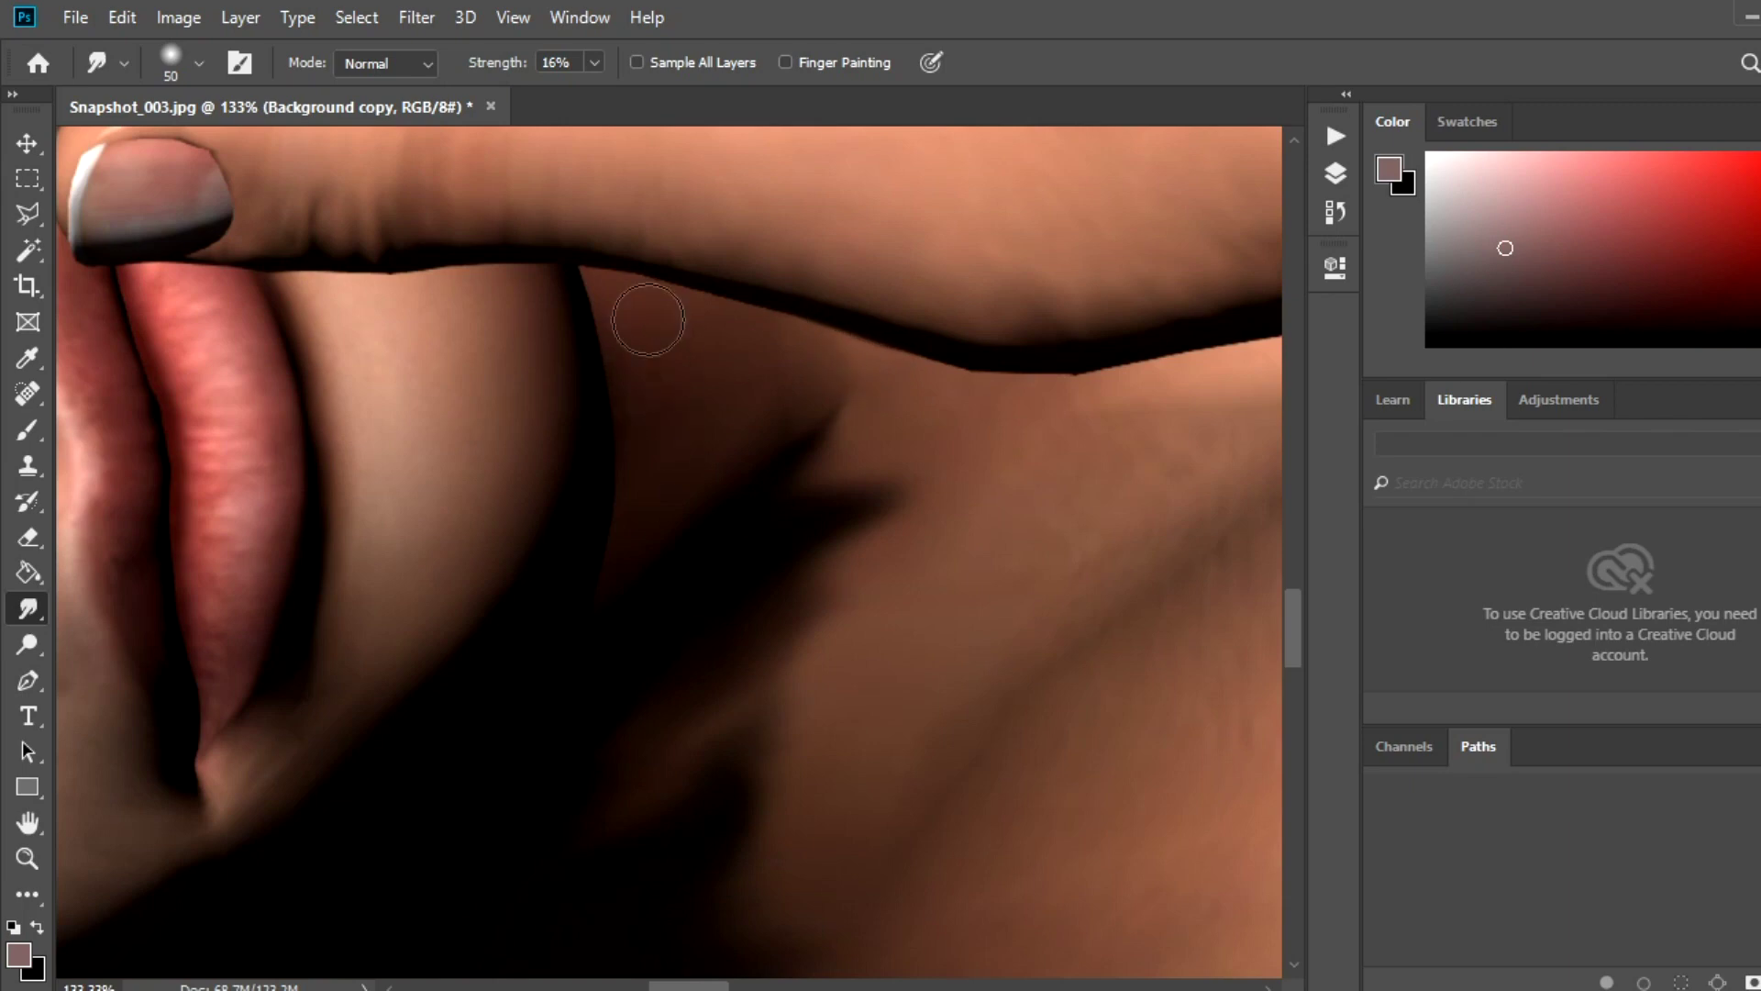
pyautogui.moveTo(812, 420)
pyautogui.mouseDown()
pyautogui.moveTo(838, 523)
pyautogui.moveTo(896, 590)
pyautogui.mouseUp()
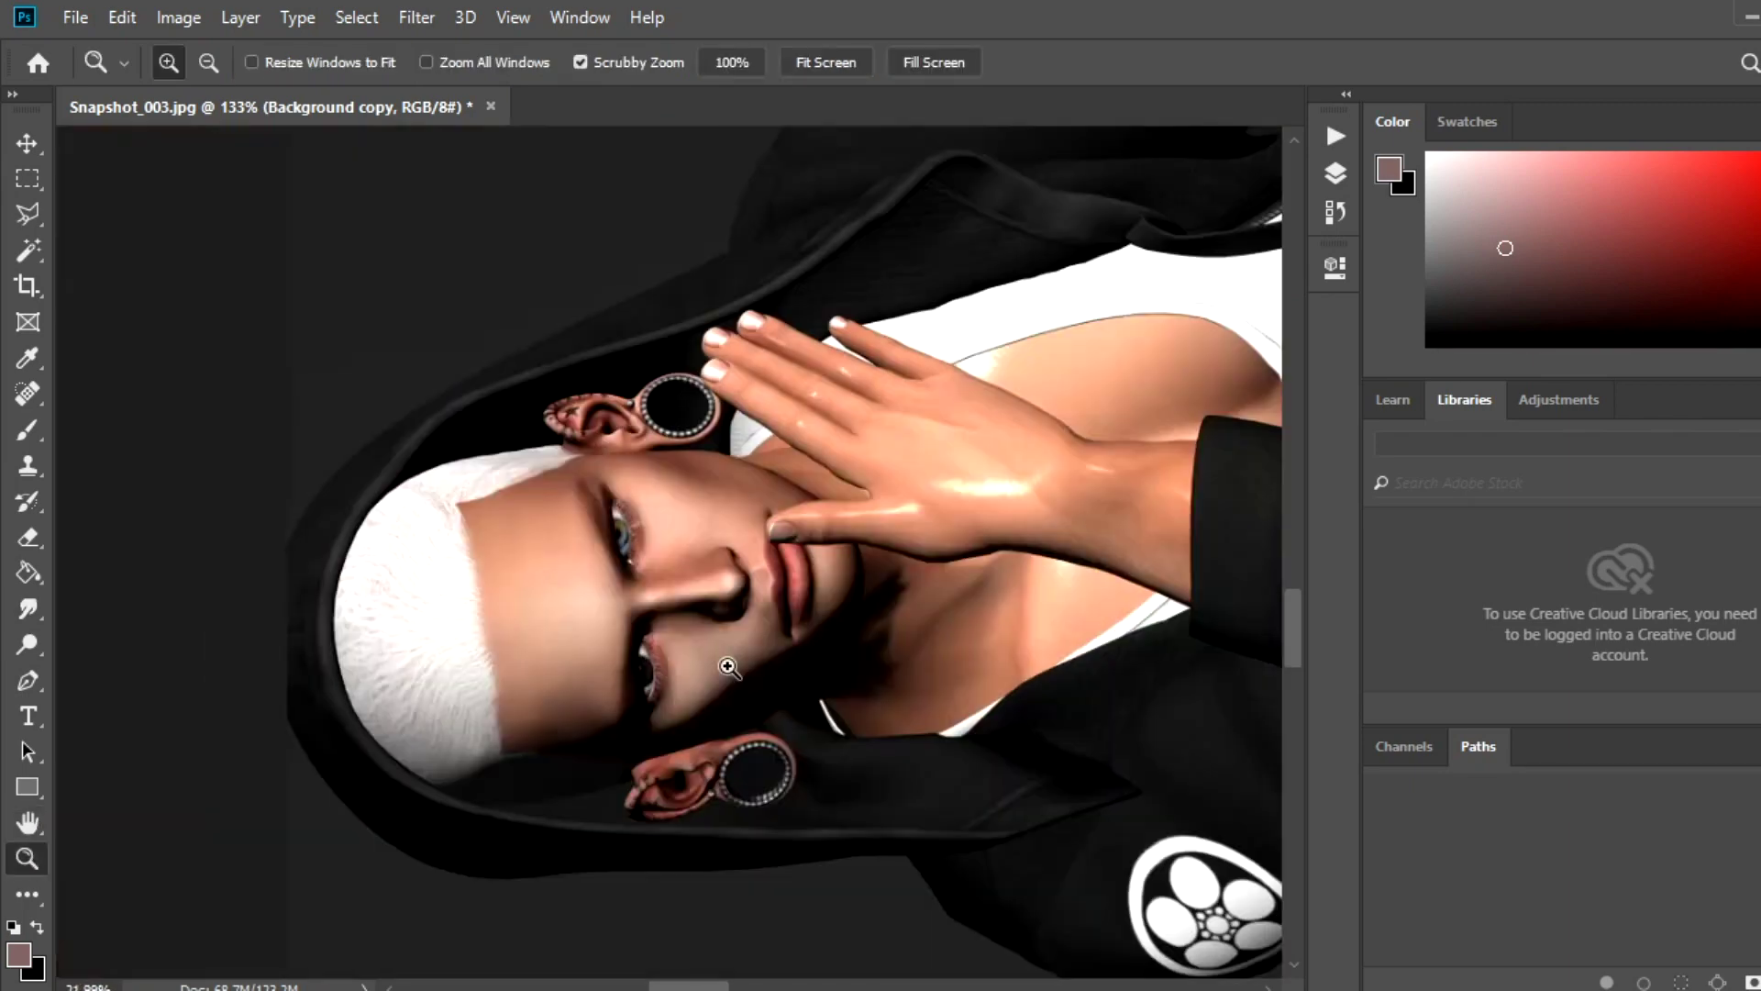
pyautogui.moveTo(212, 688); pyautogui.dragTo(912, 433)
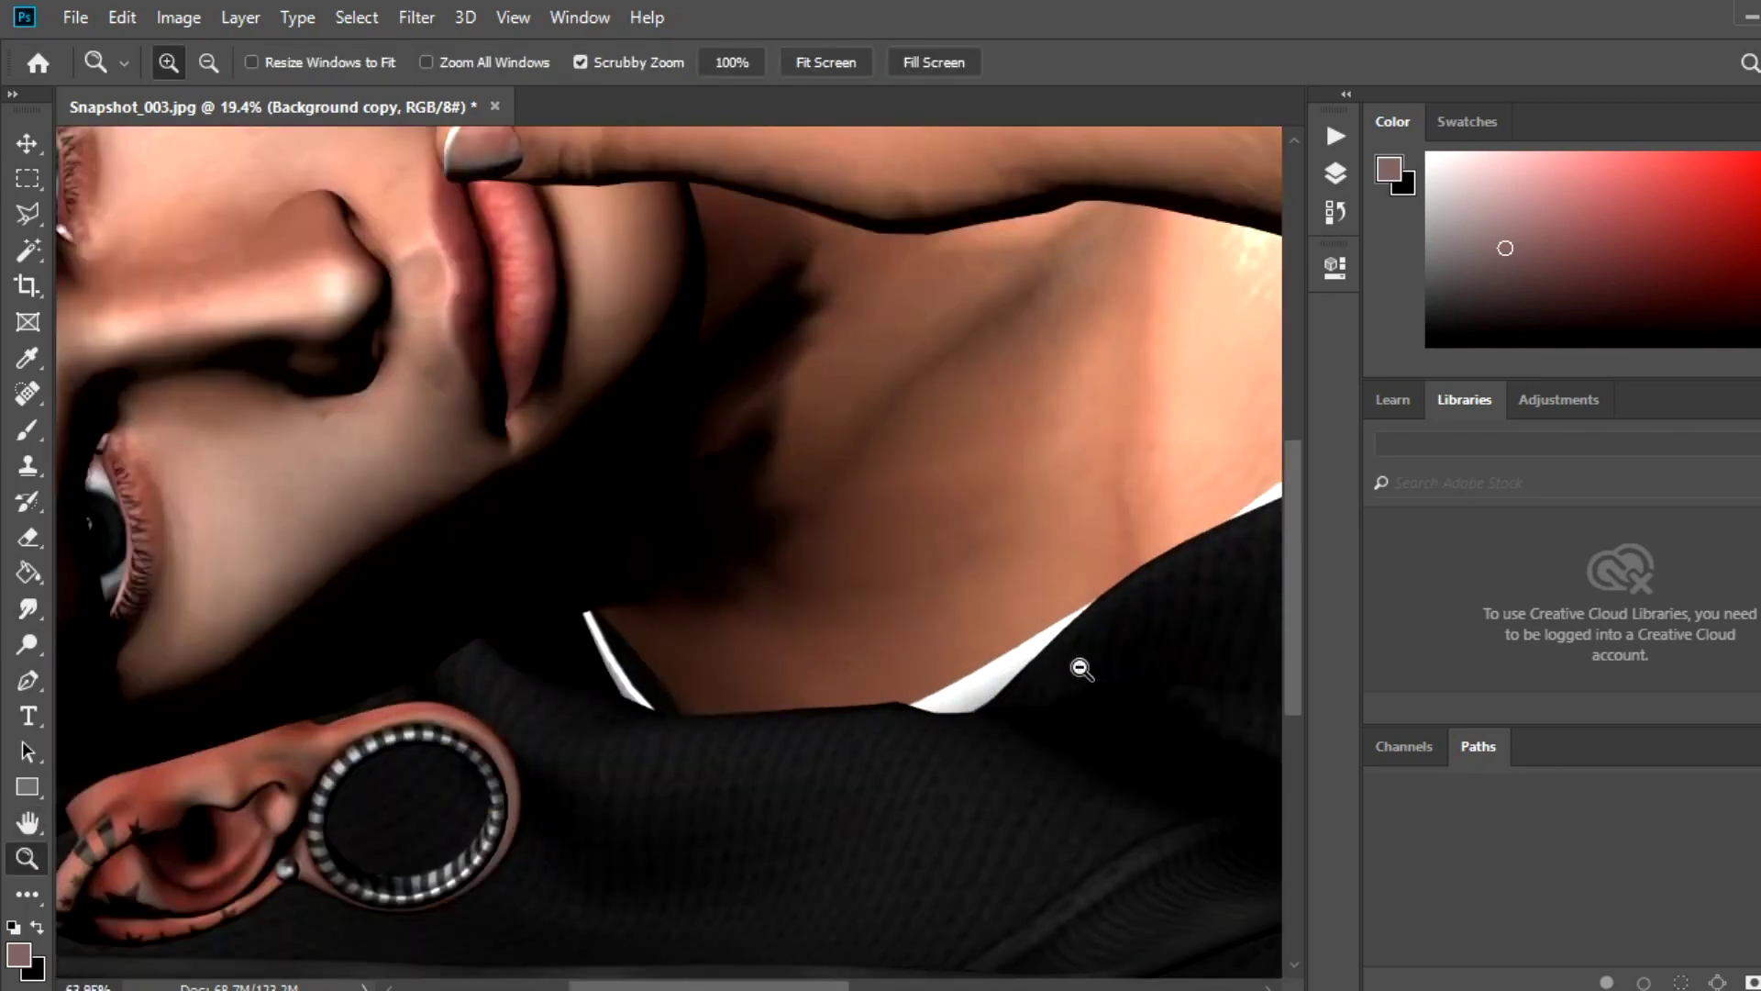
# Enlarge the Smudge brush, smooth the shadow below the chin, and zoom to about 70%.
pyautogui.press(']')
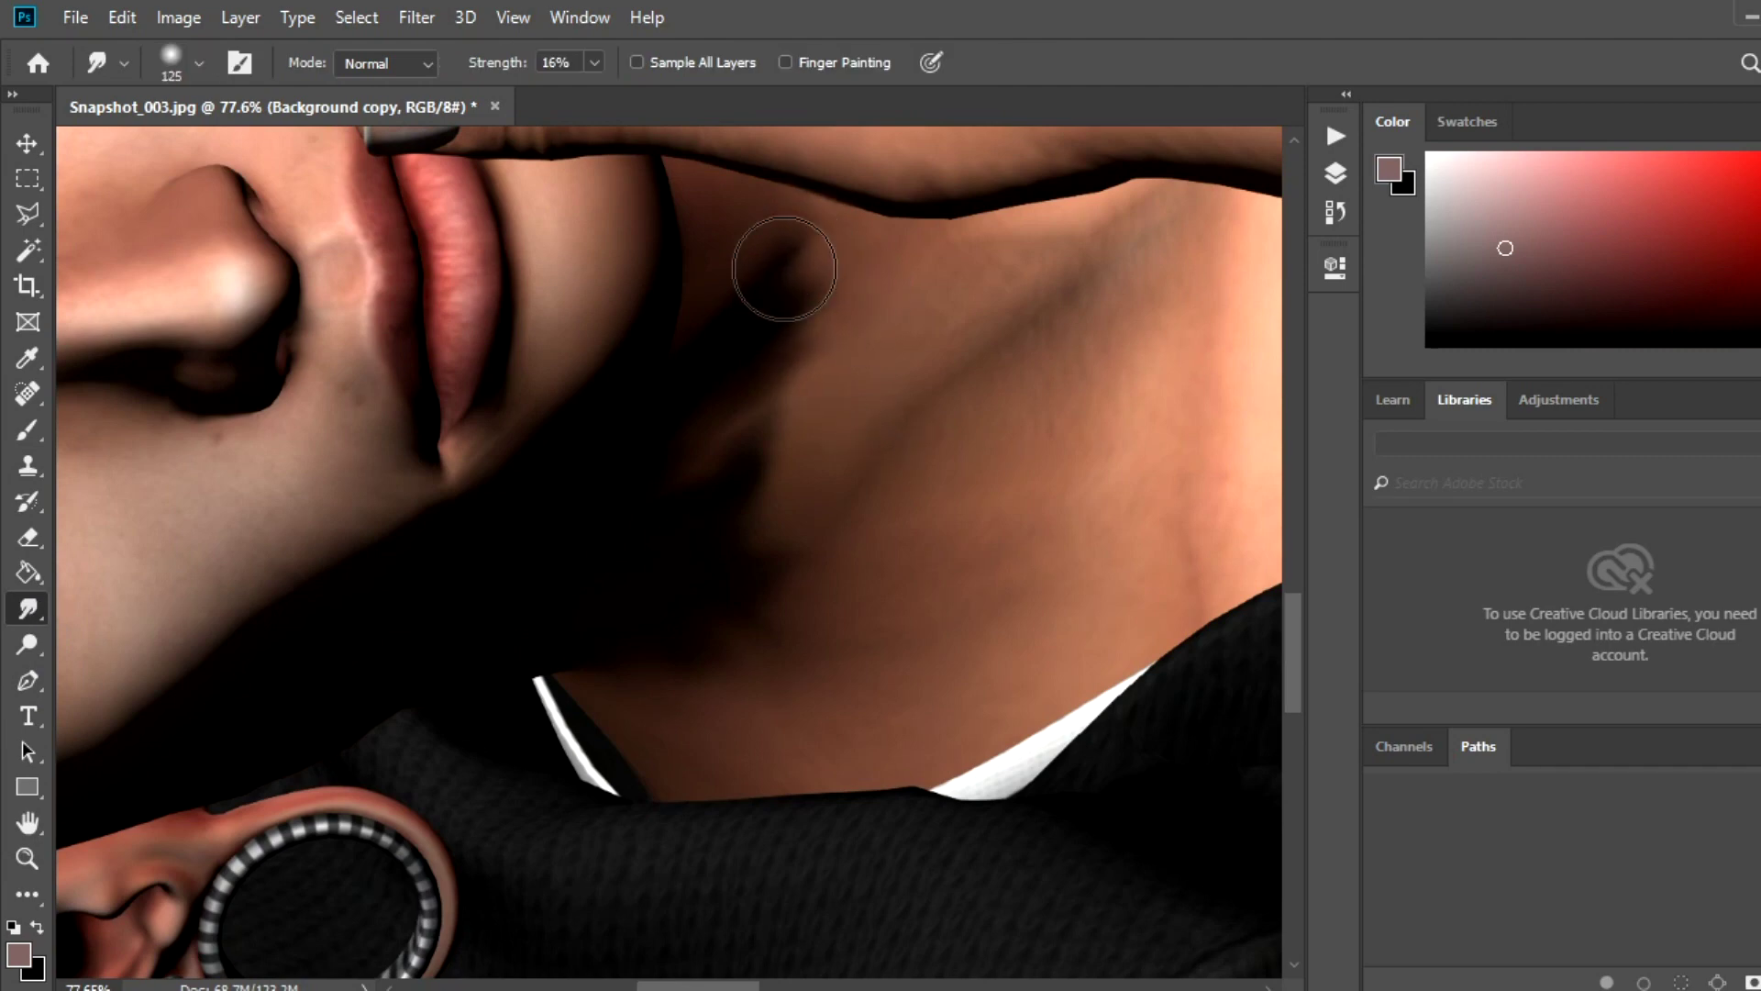
pyautogui.moveTo(745, 332); pyautogui.dragTo(765, 433)
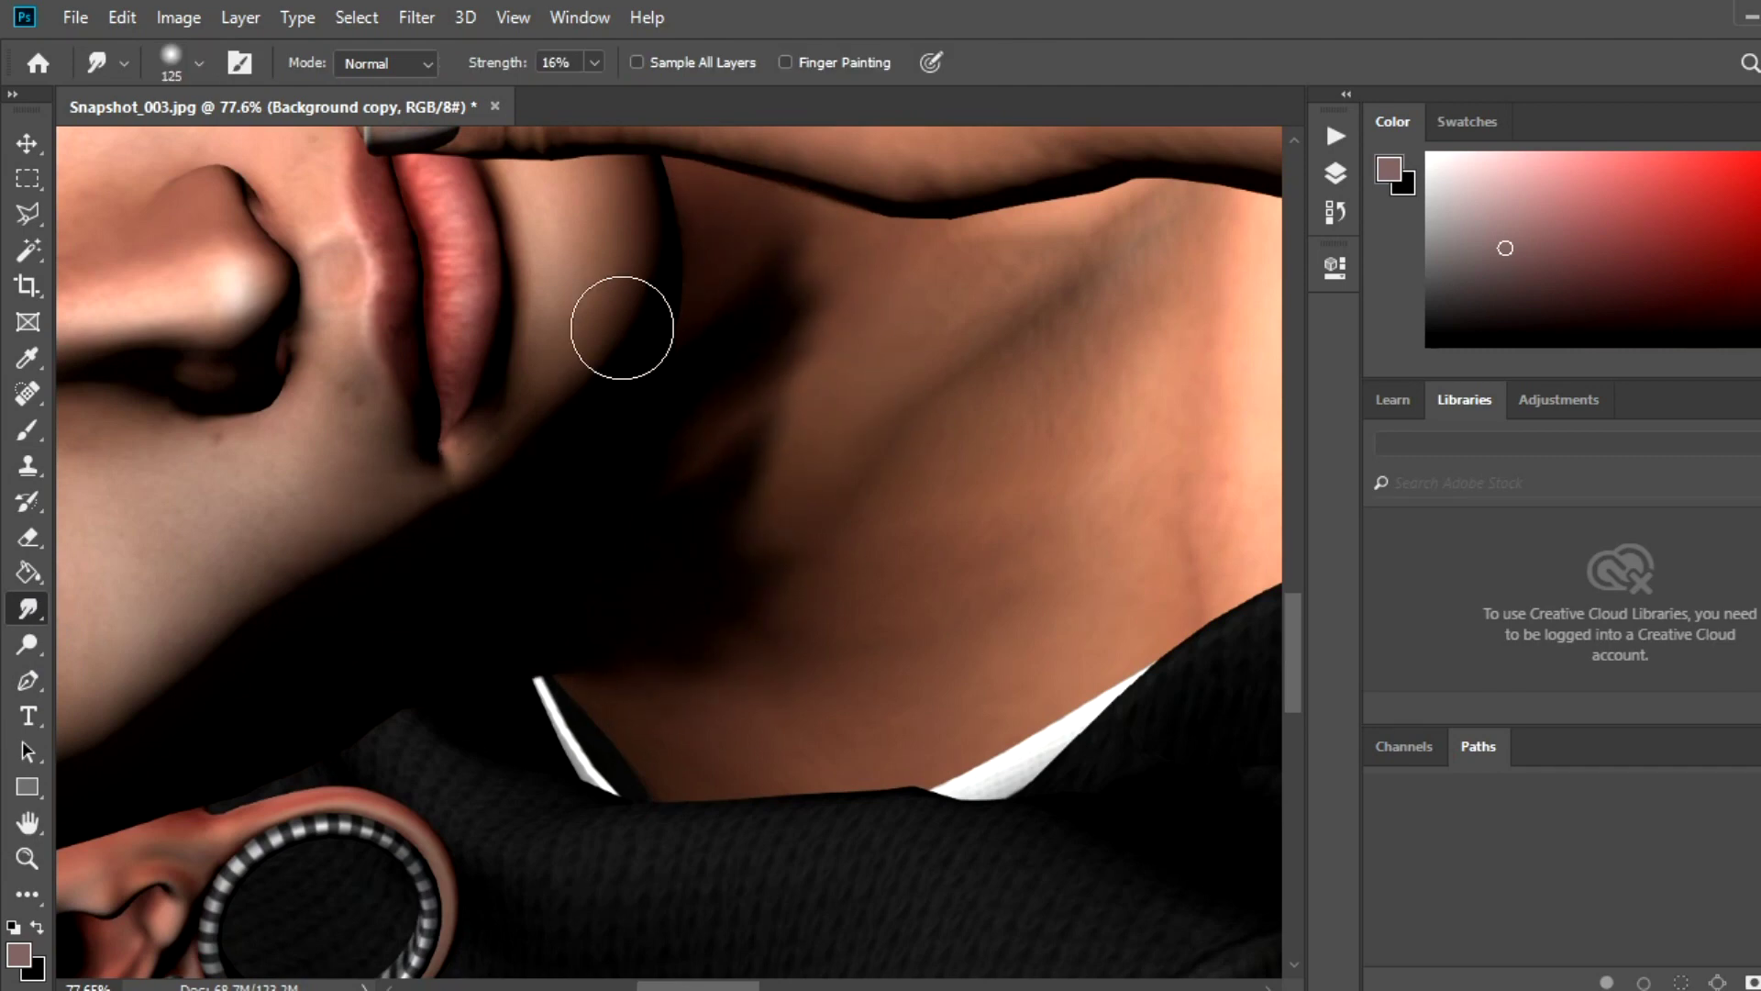
pyautogui.hscroll(-6, 440, 511)
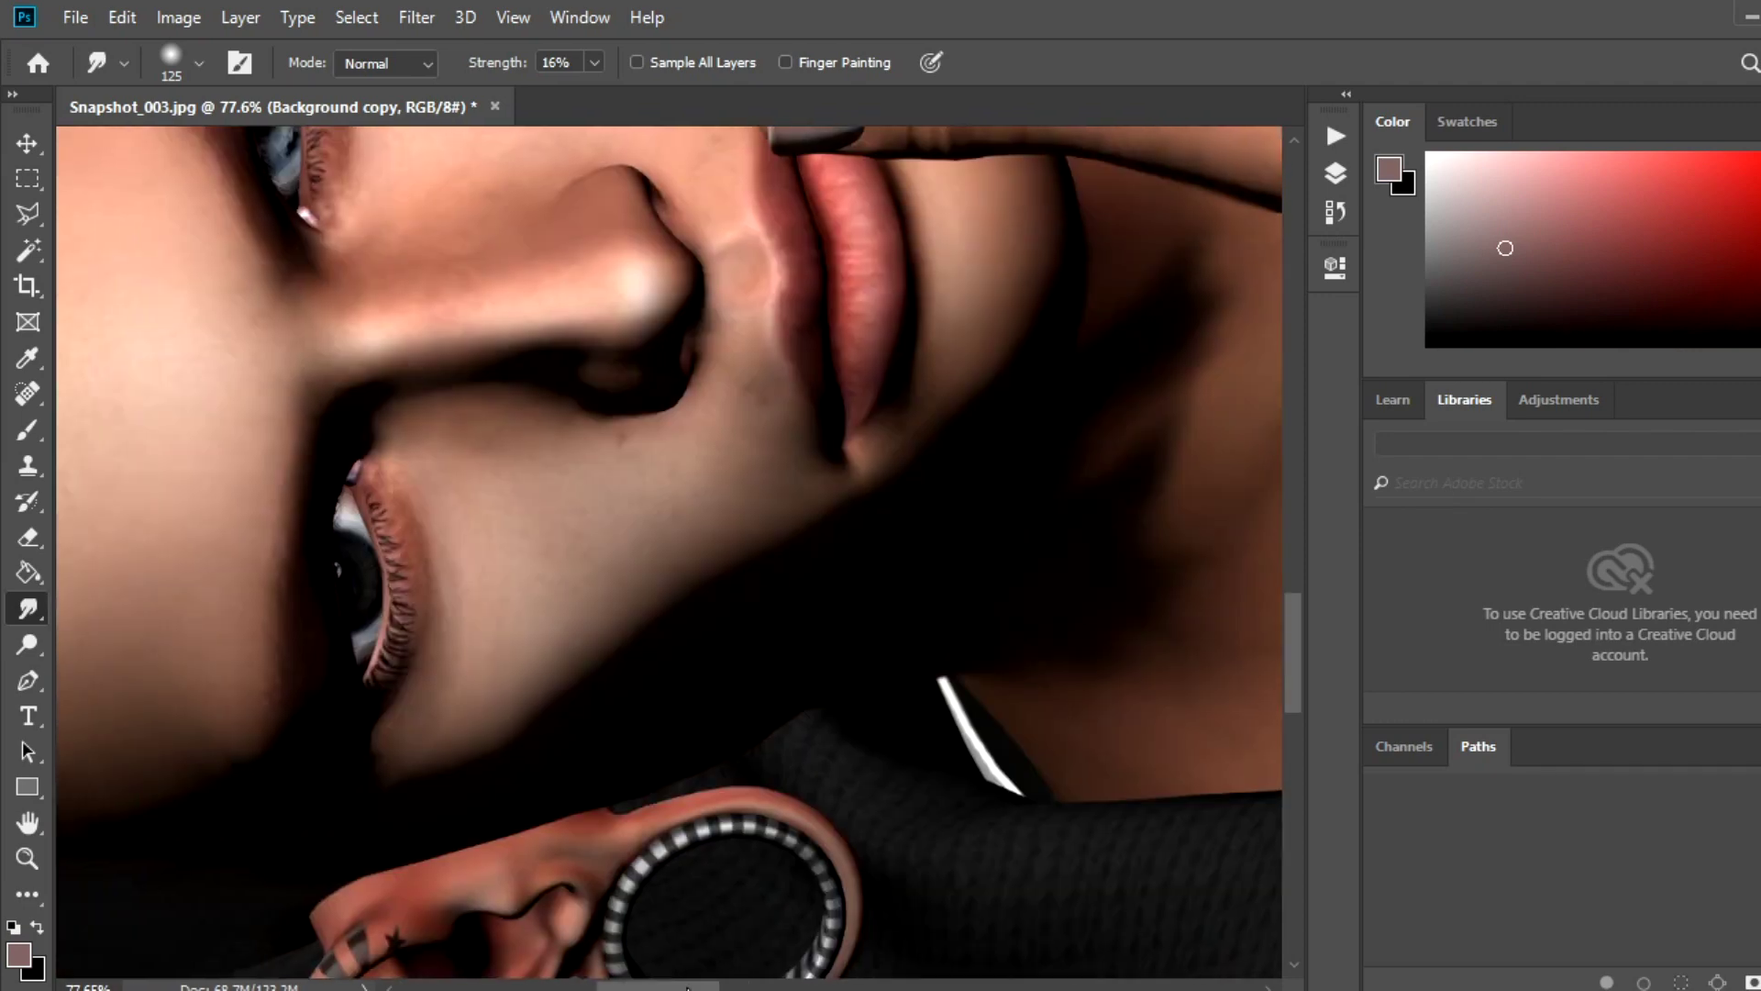
pyautogui.hscroll(-3, 416, 770)
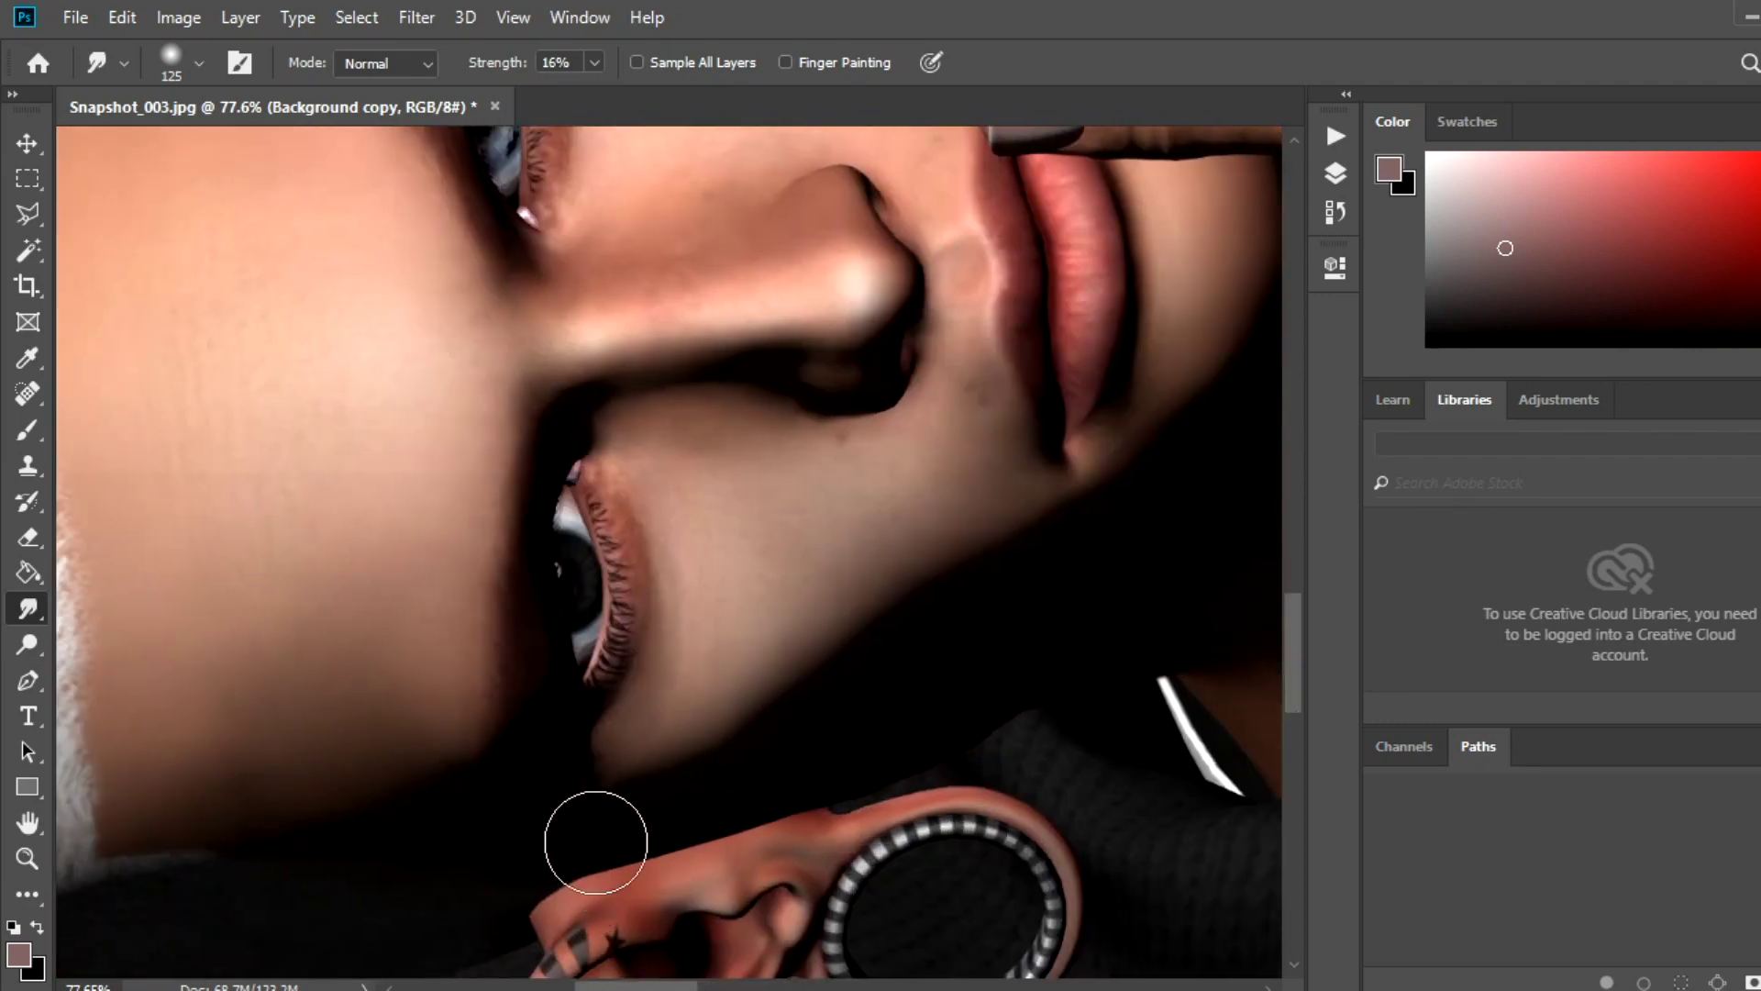
pyautogui.scroll(-5, 1297, 642)
pyautogui.scroll(1, 1296, 697)
pyautogui.scroll(-1, 1299, 684)
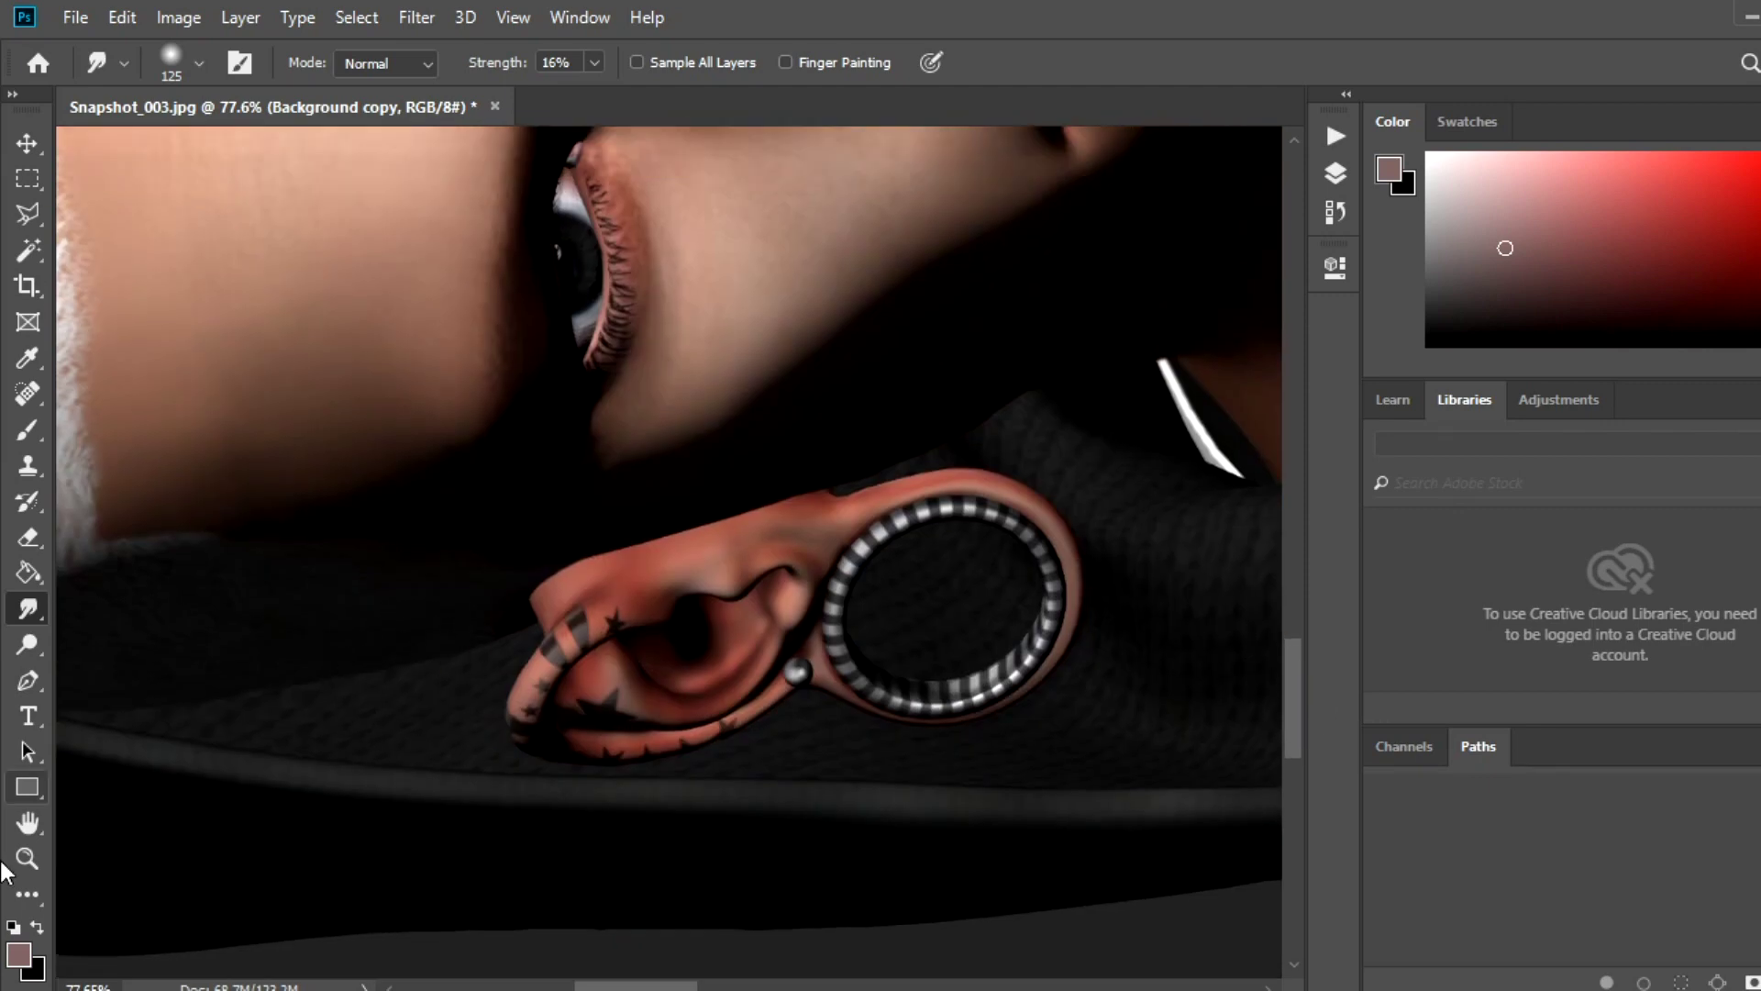
pyautogui.click(28, 858)
pyautogui.moveTo(551, 642)
pyautogui.mouseDown()
pyautogui.moveTo(617, 629)
pyautogui.moveTo(514, 654)
pyautogui.mouseUp()
# Lasso the upper ear edge, smudge it smooth inside the selection, deselect, and zoom out.
pyautogui.click(34, 218)
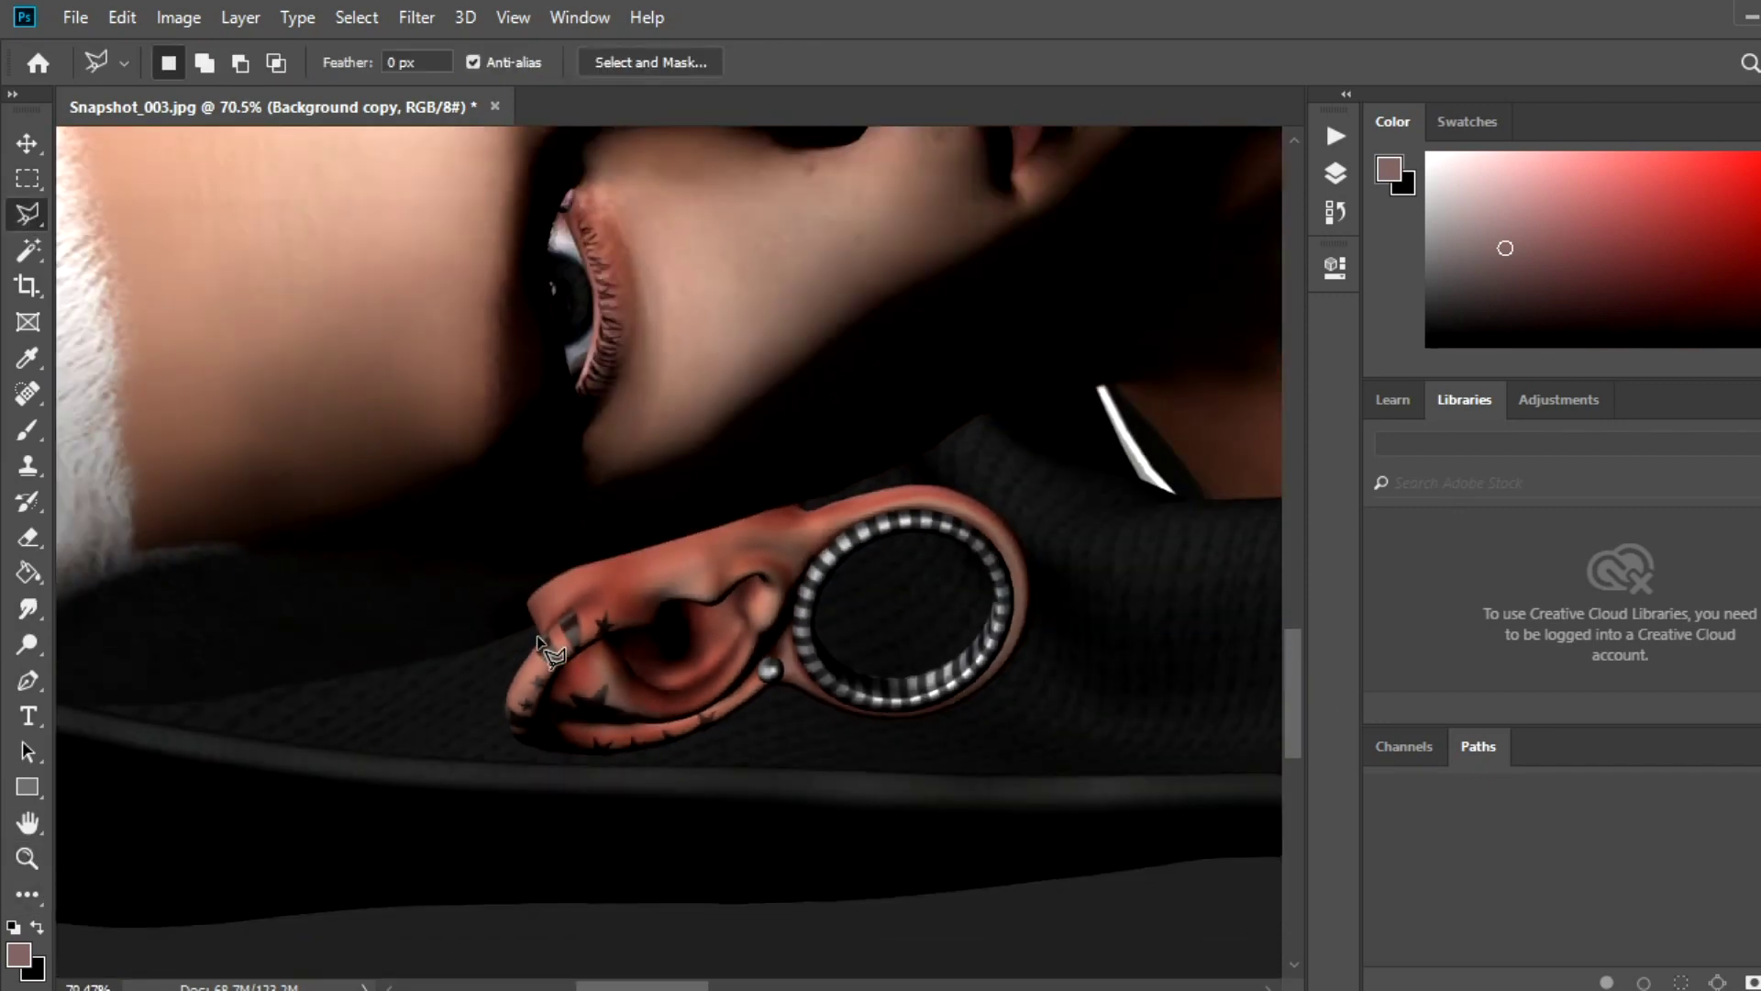
pyautogui.doubleClick(548, 606)
pyautogui.press('r')
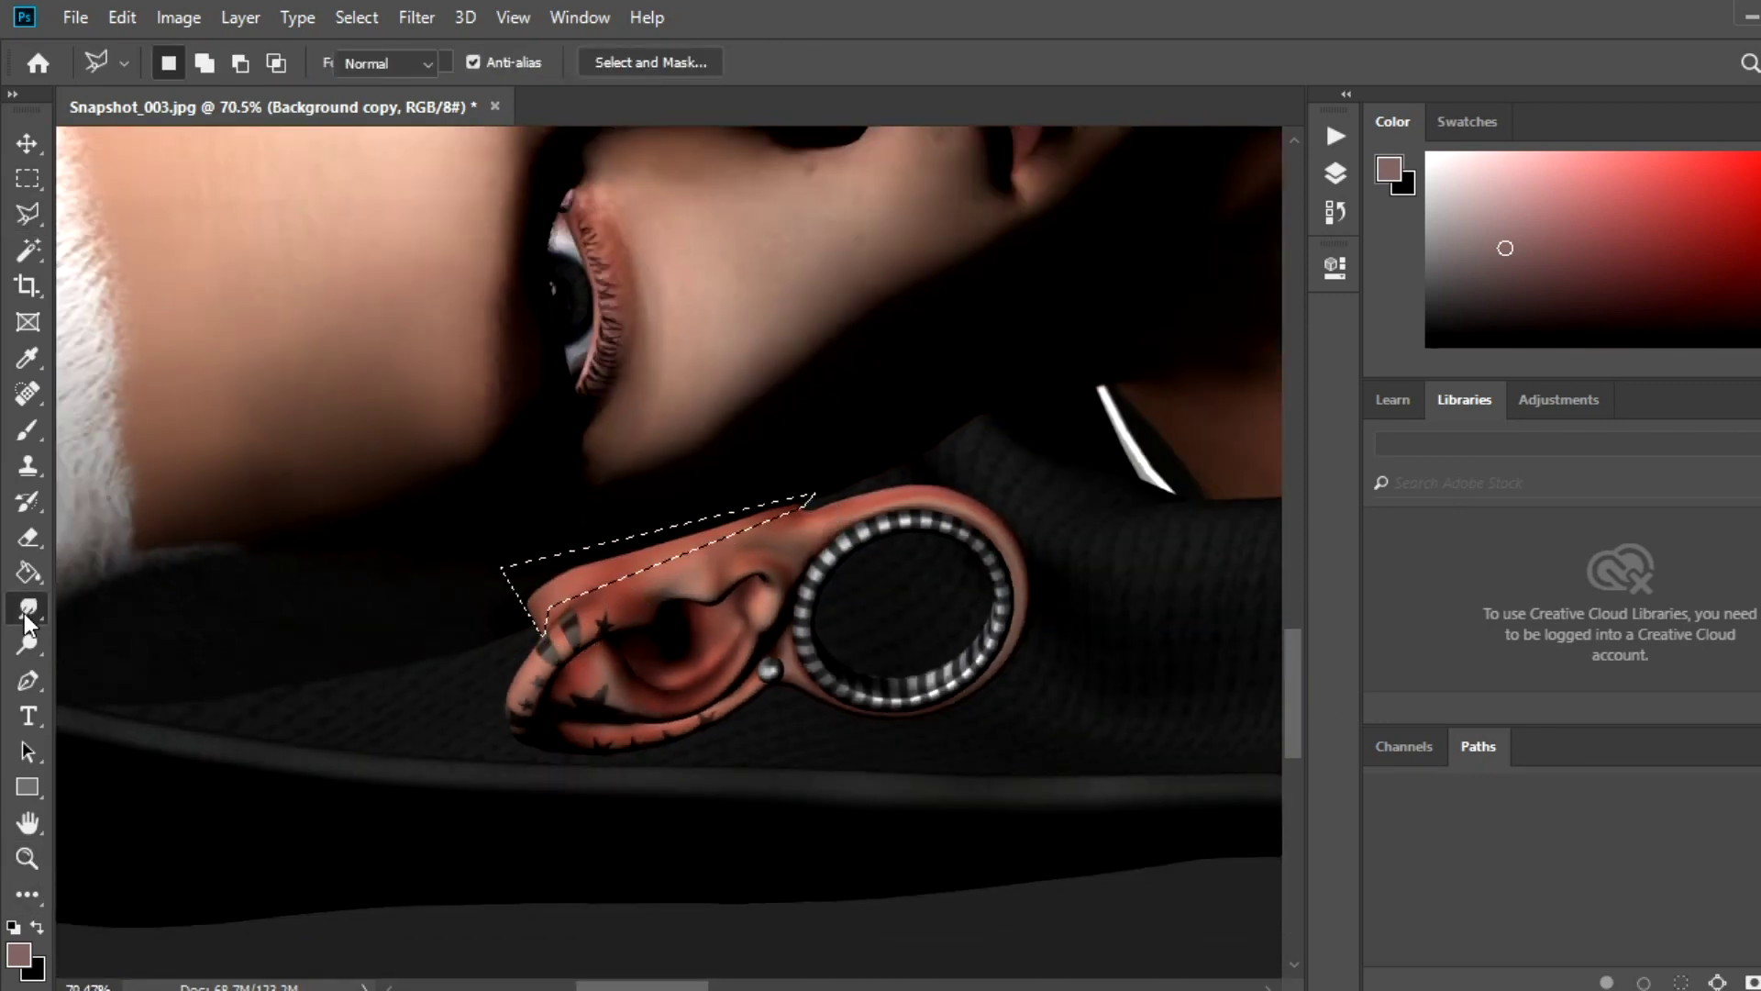
pyautogui.moveTo(625, 557); pyautogui.dragTo(763, 475)
pyautogui.hotkey('ctrl', 'd')
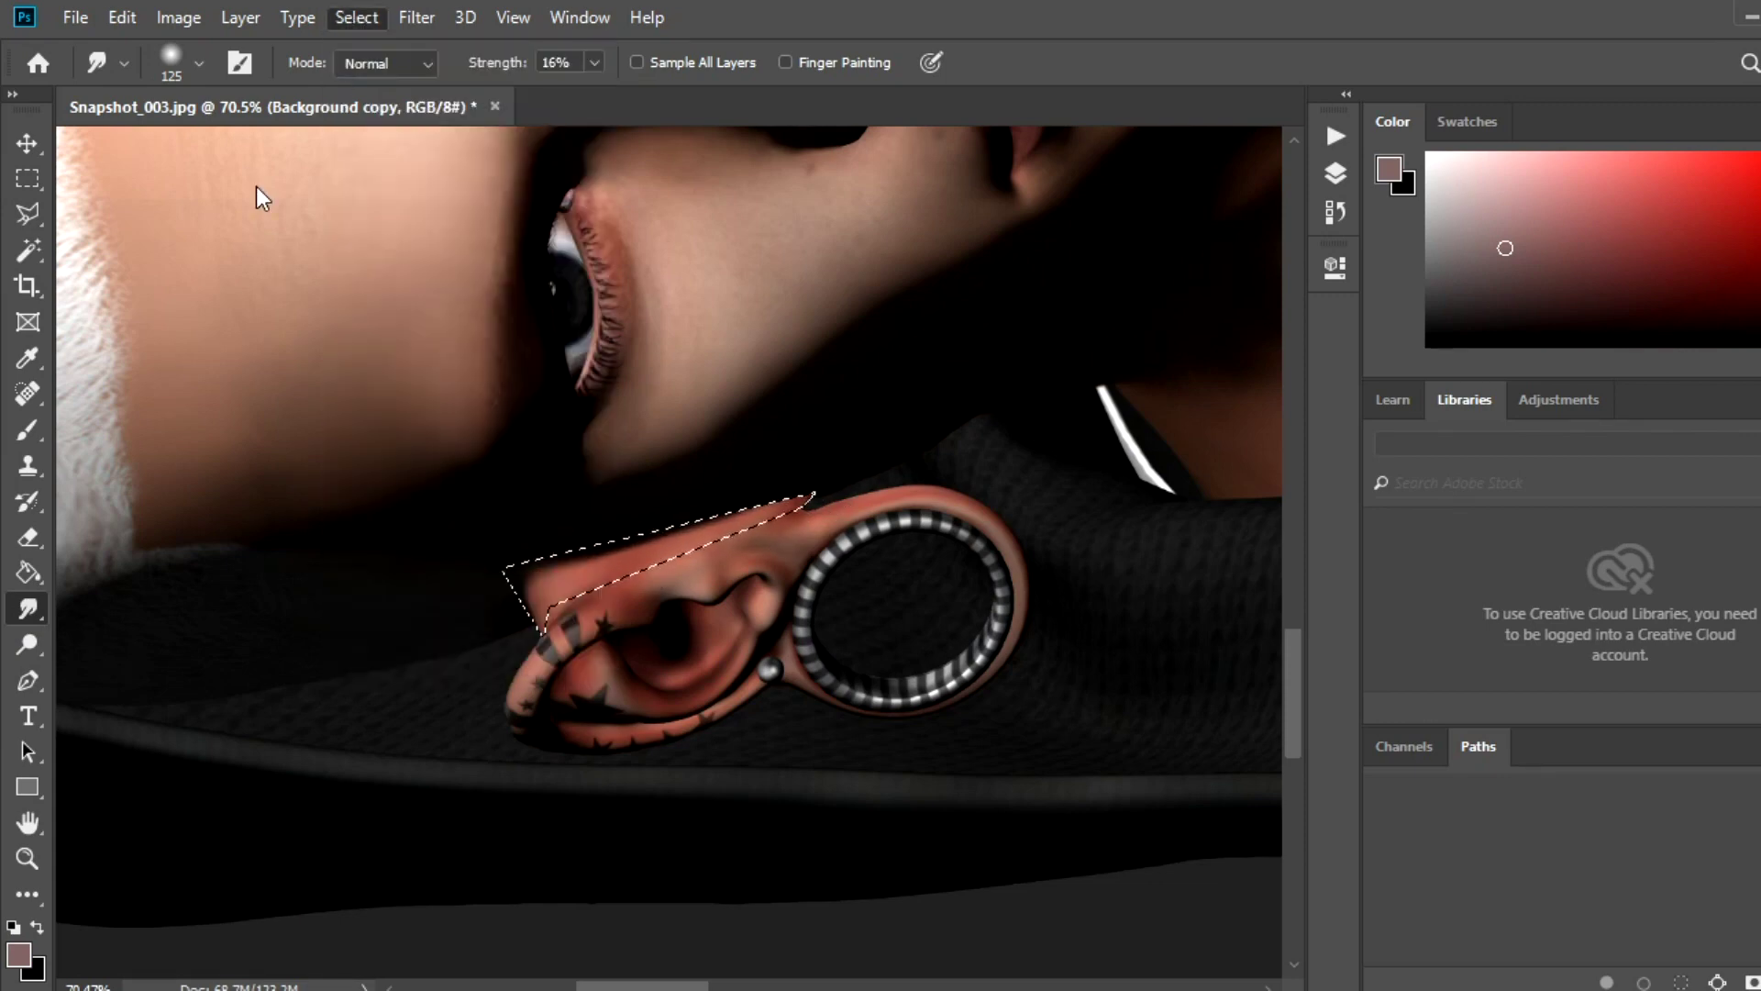
pyautogui.press('z')
pyautogui.moveTo(752, 622); pyautogui.dragTo(642, 622)
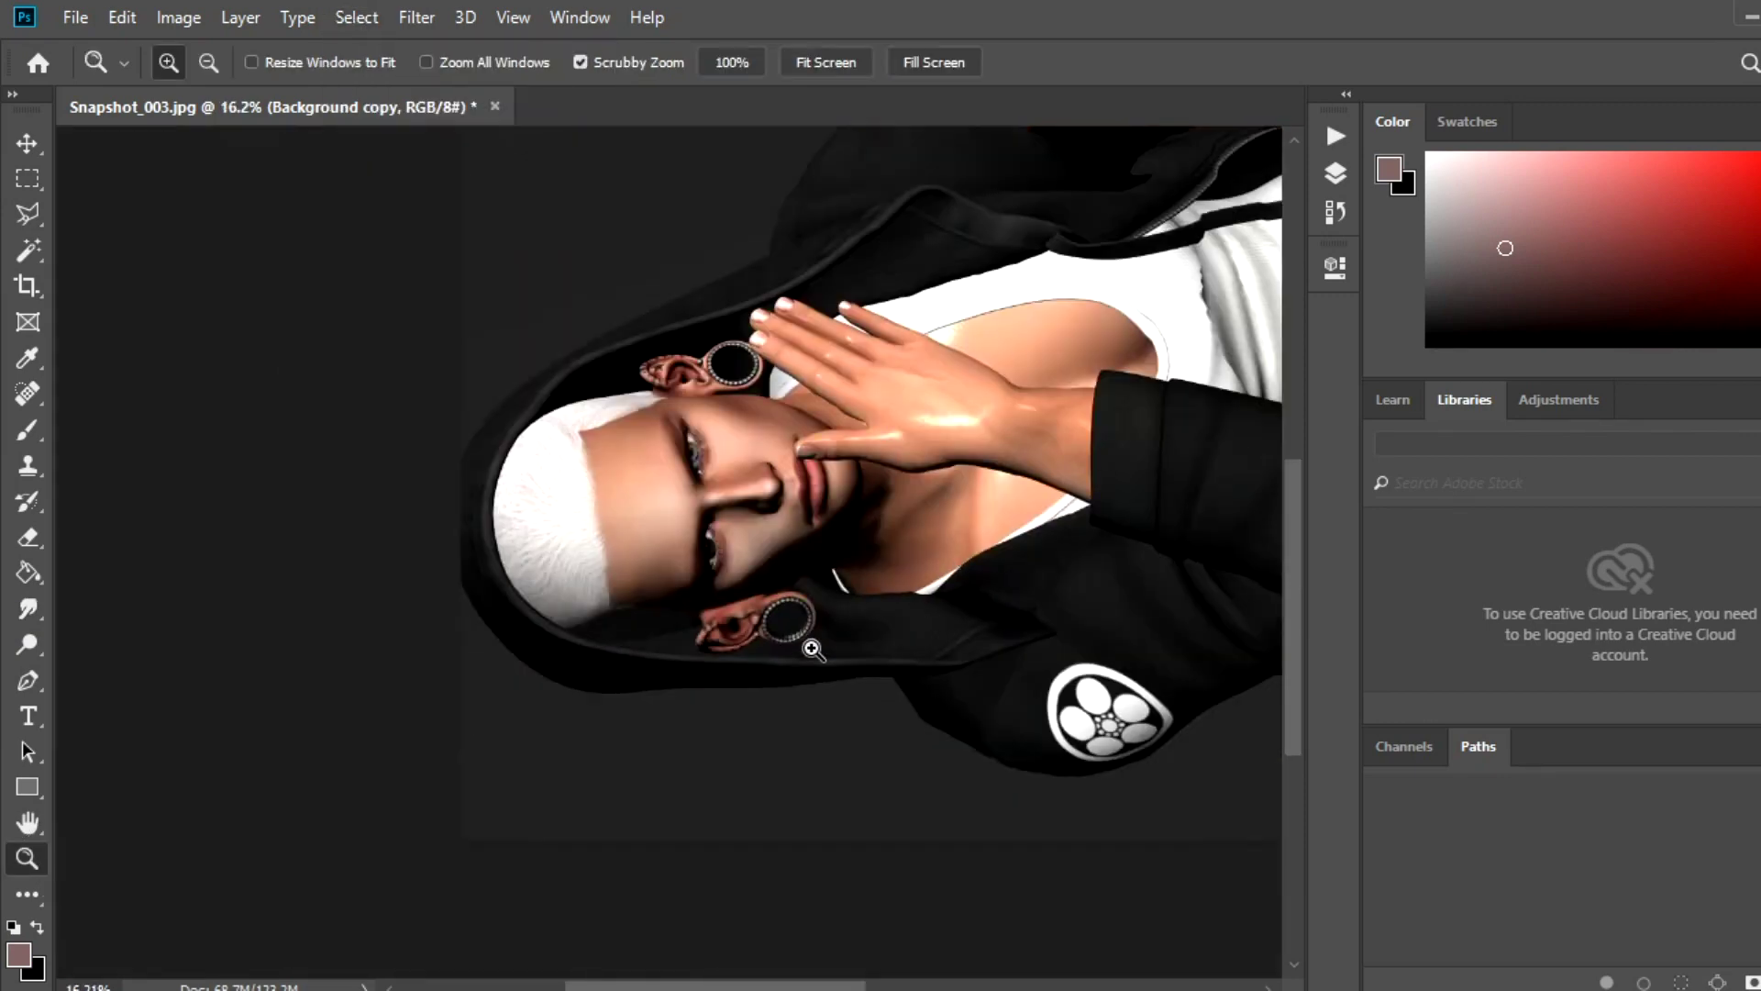
pyautogui.moveTo(807, 657); pyautogui.dragTo(857, 618)
pyautogui.press('i')
pyautogui.click(1100, 872)
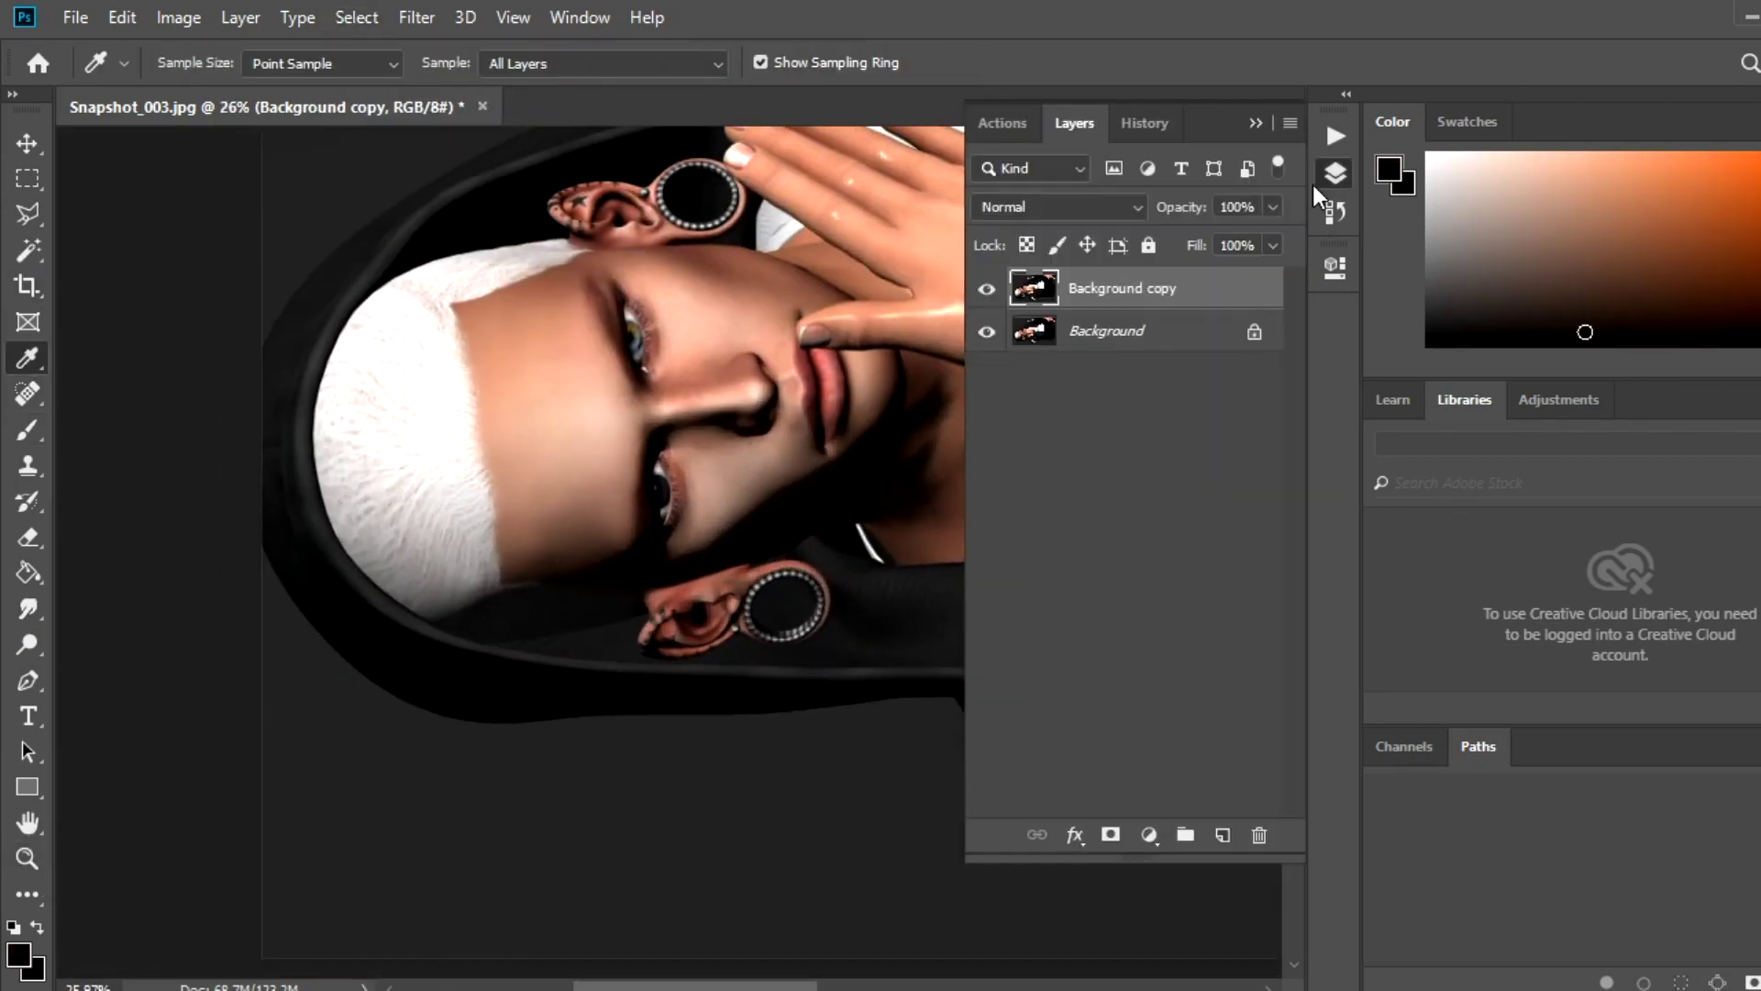
pyautogui.click(1336, 173)
pyautogui.click(1218, 837)
pyautogui.click(1336, 173)
pyautogui.press('b')
pyautogui.rightClick(367, 461)
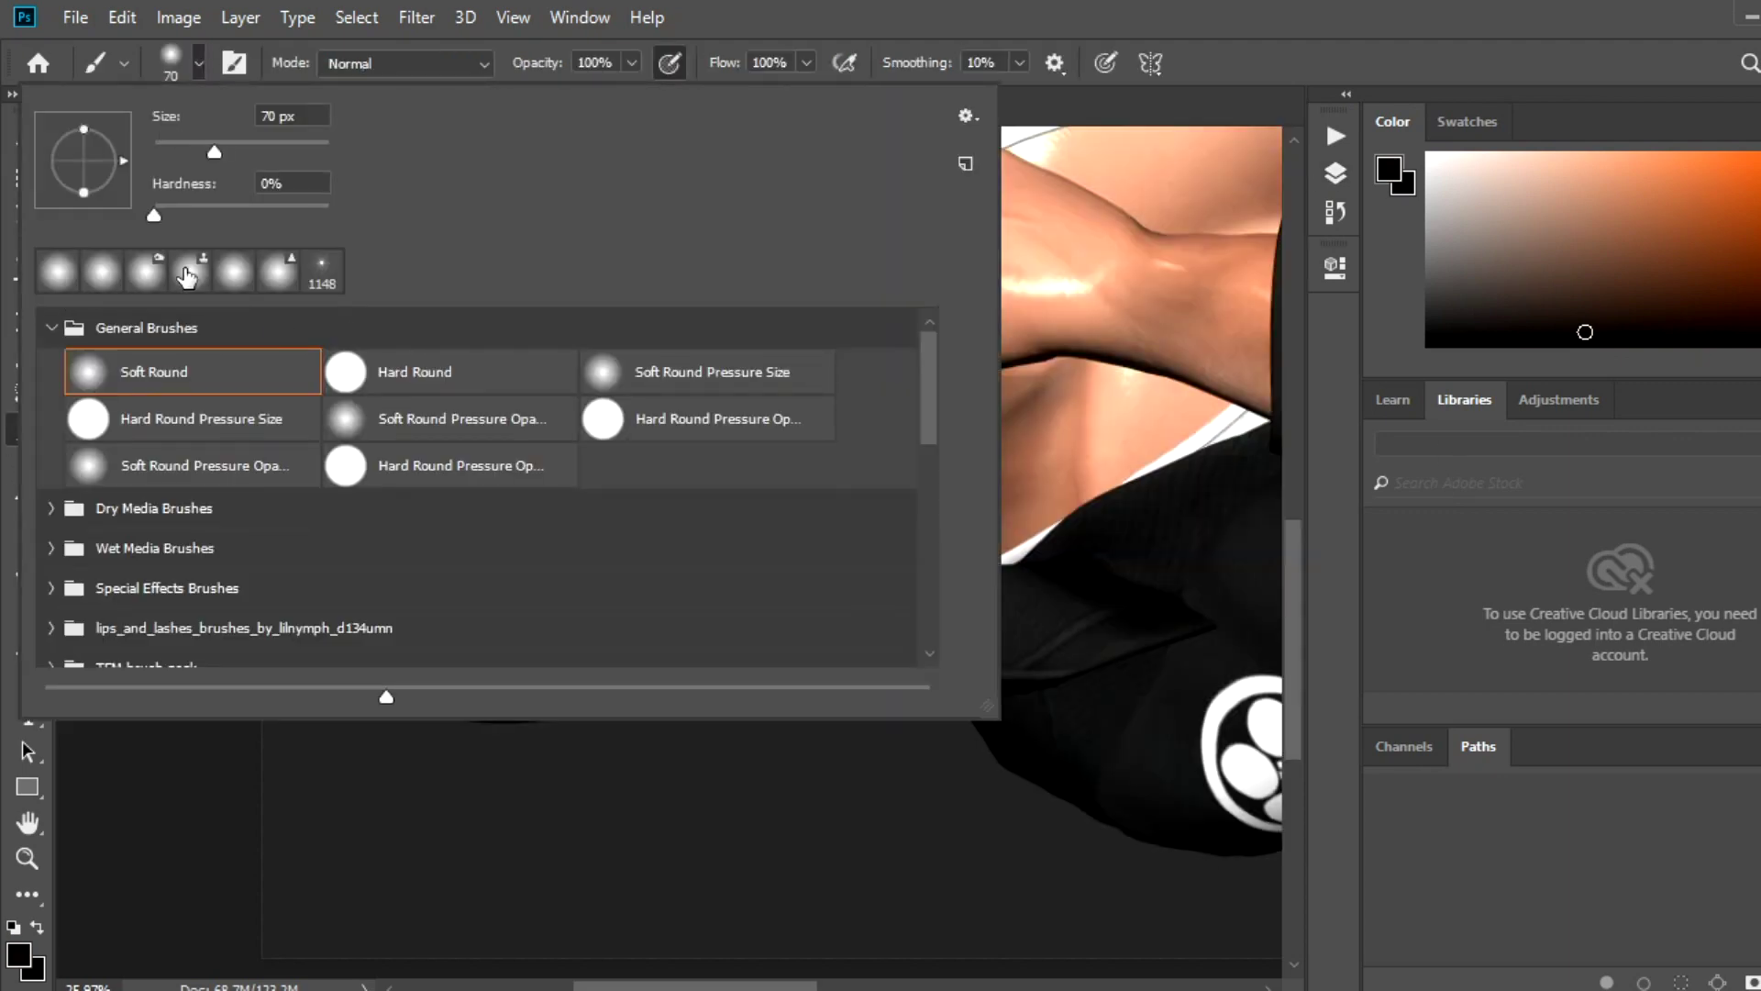
pyautogui.doubleClick(417, 417)
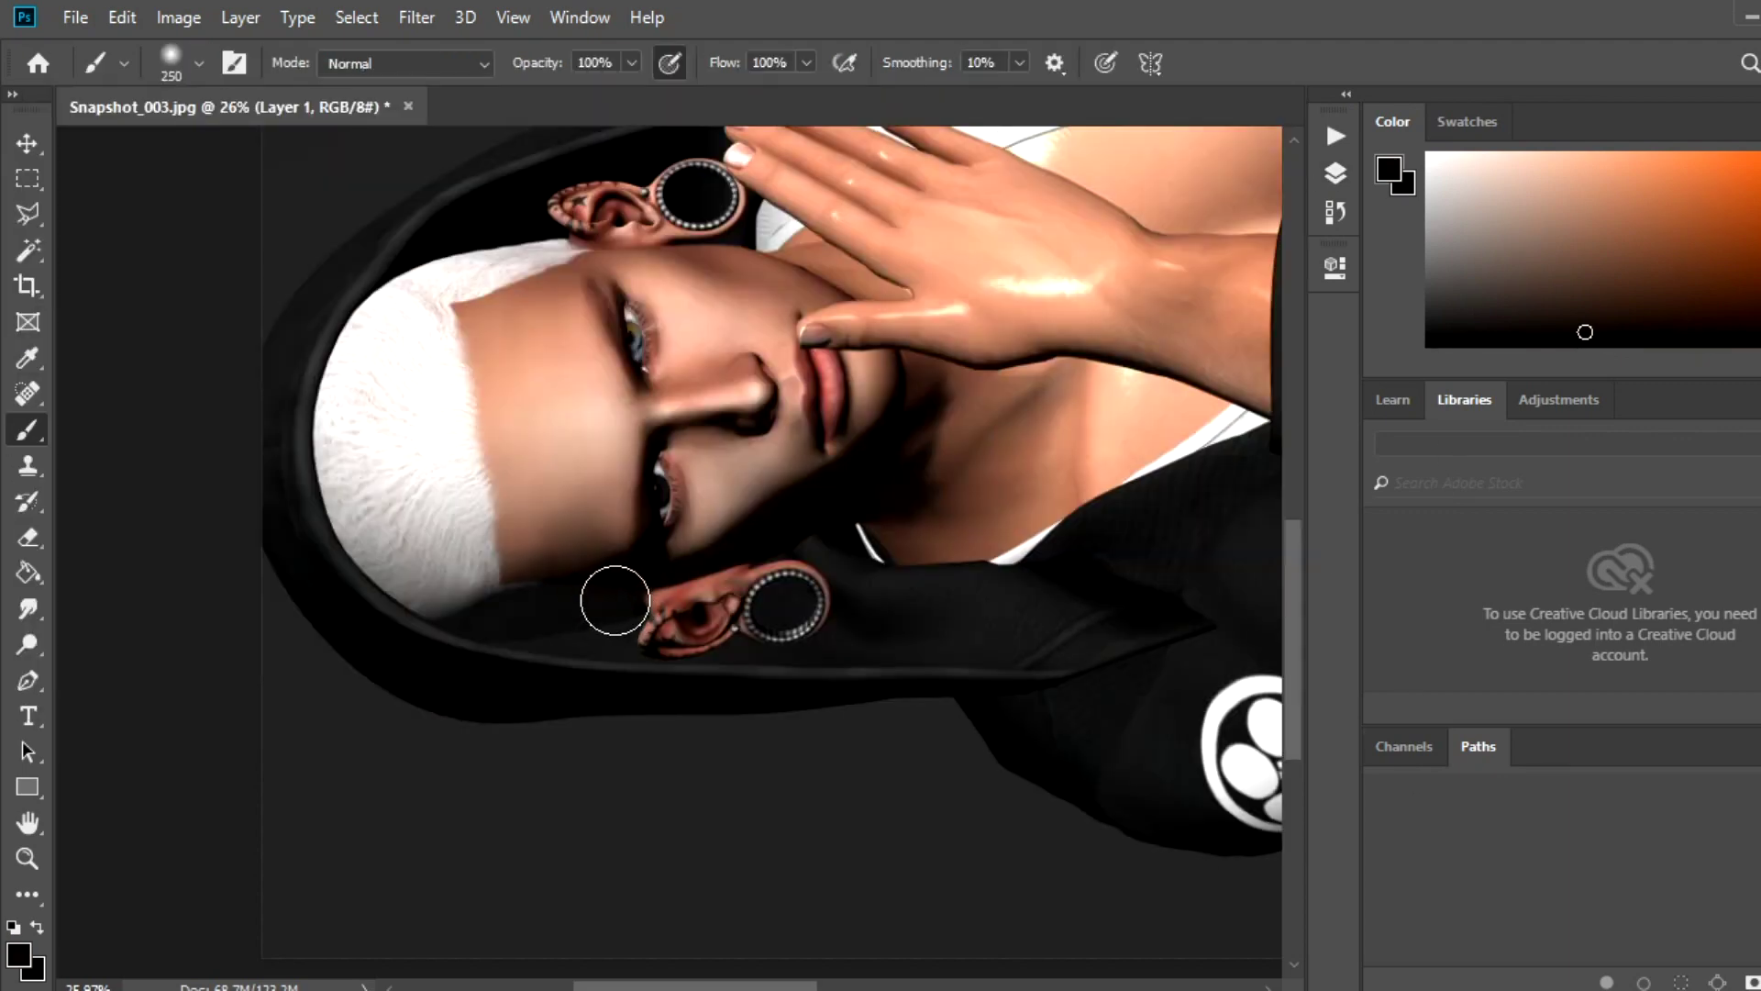
pyautogui.press('5')
pyautogui.moveTo(672, 595)
pyautogui.mouseDown()
pyautogui.moveTo(725, 596)
pyautogui.moveTo(522, 601)
pyautogui.moveTo(648, 597)
pyautogui.moveTo(821, 546)
pyautogui.mouseUp()
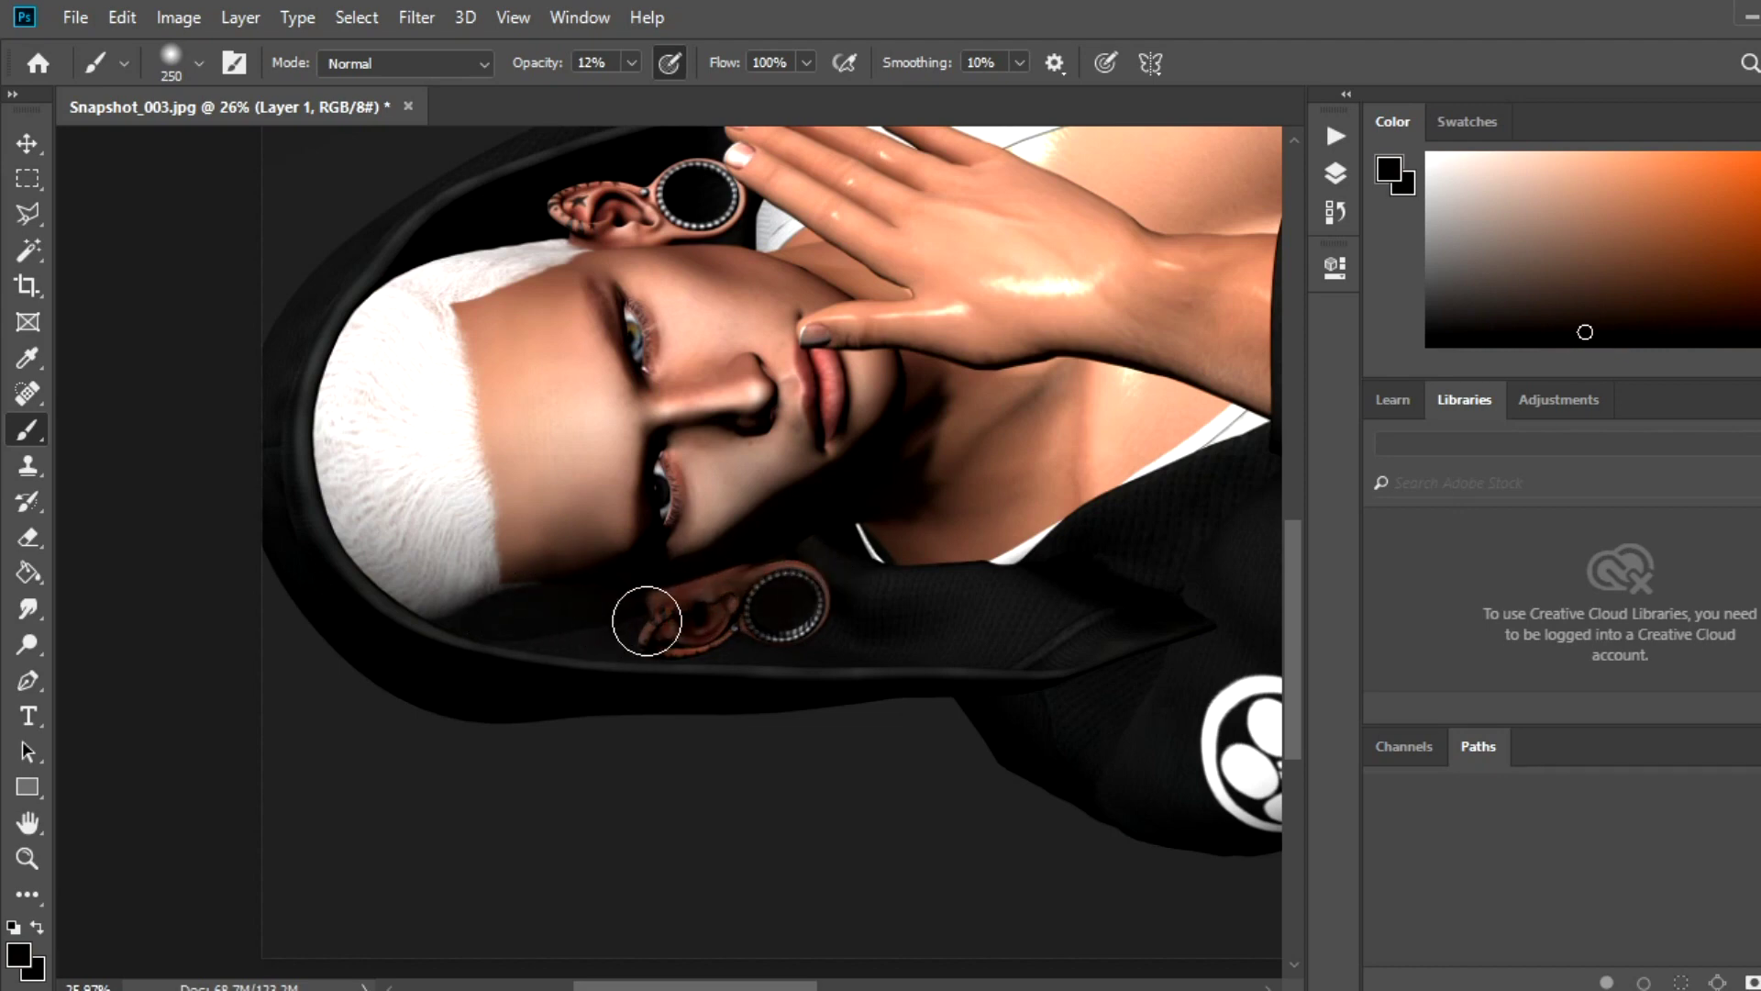
pyautogui.click(1341, 182)
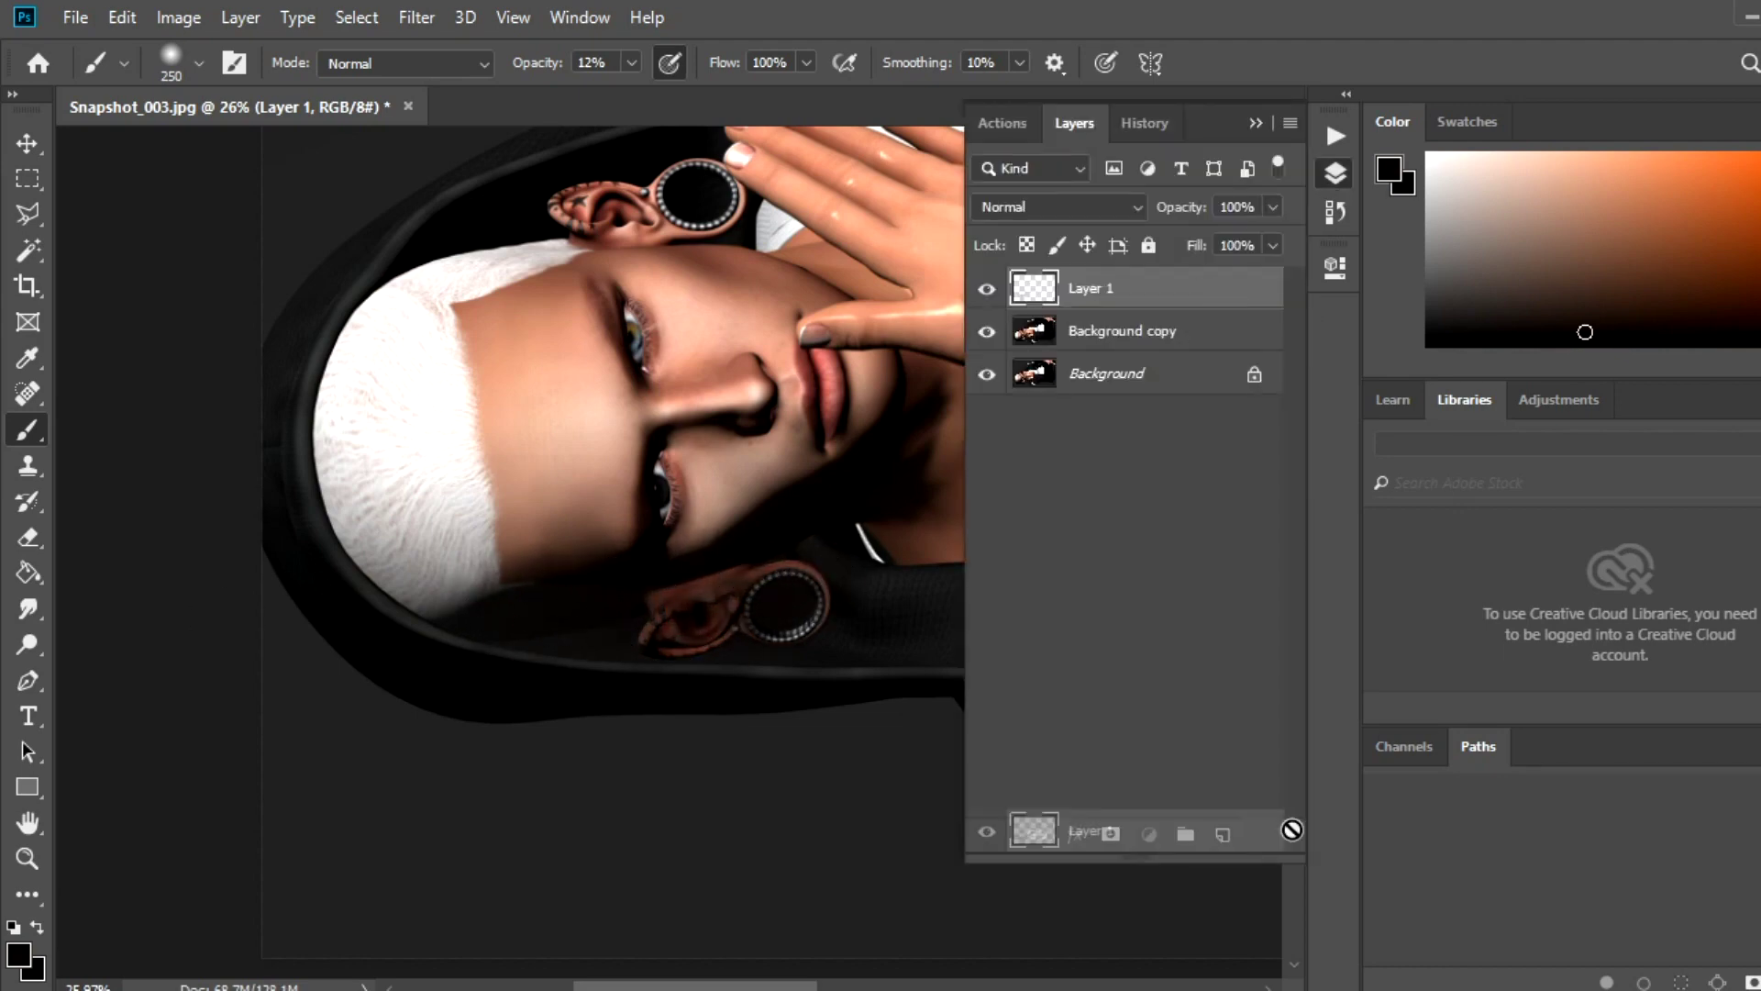
pyautogui.moveTo(1192, 287); pyautogui.dragTo(1266, 835)
pyautogui.click(1335, 174)
pyautogui.press('z')
pyautogui.scroll(-3, 920, 424)
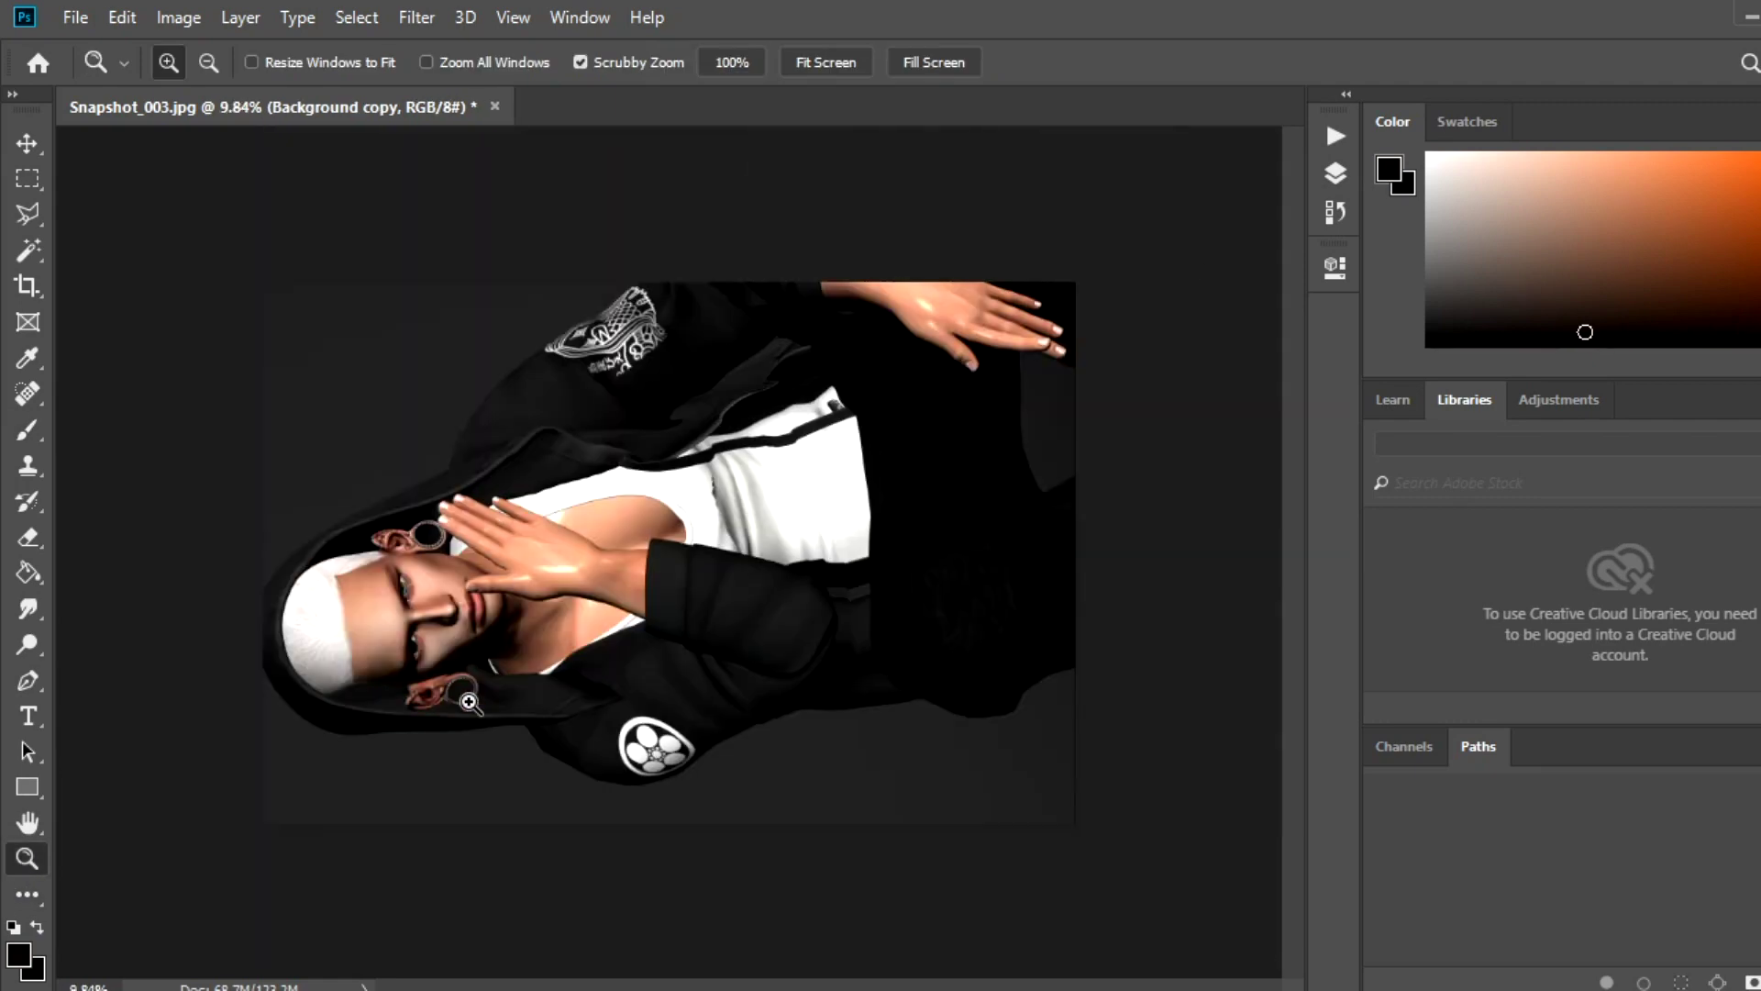
# Select the white collar stripe, smudge it into the dark jacket at 55% strength, and deselect.
pyautogui.scroll(5, 574, 582)
pyautogui.scroll(2, 575, 583)
pyautogui.click(27, 213)
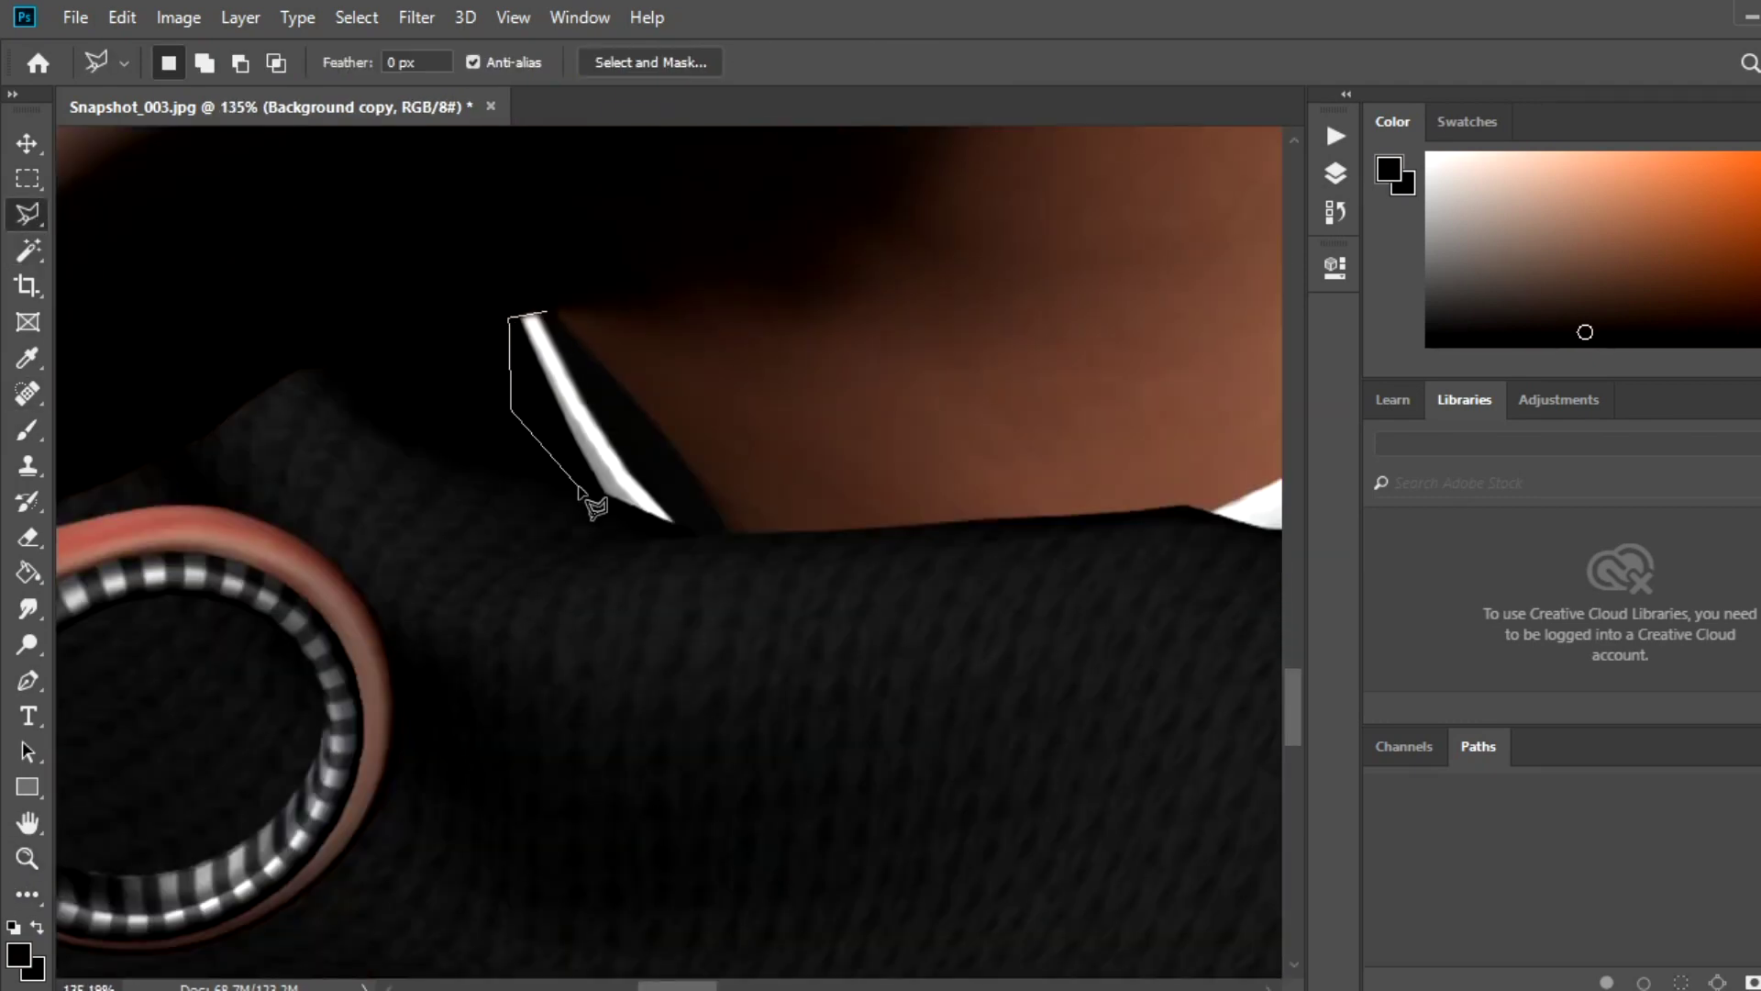
pyautogui.click(556, 314)
pyautogui.press('r')
pyautogui.click(558, 63)
pyautogui.write('55')
pyautogui.moveTo(568, 386)
pyautogui.mouseDown()
pyautogui.moveTo(404, 394)
pyautogui.moveTo(581, 404)
pyautogui.moveTo(550, 386)
pyautogui.moveTo(609, 519)
pyautogui.mouseUp()
pyautogui.click(356, 17)
pyautogui.click(376, 70)
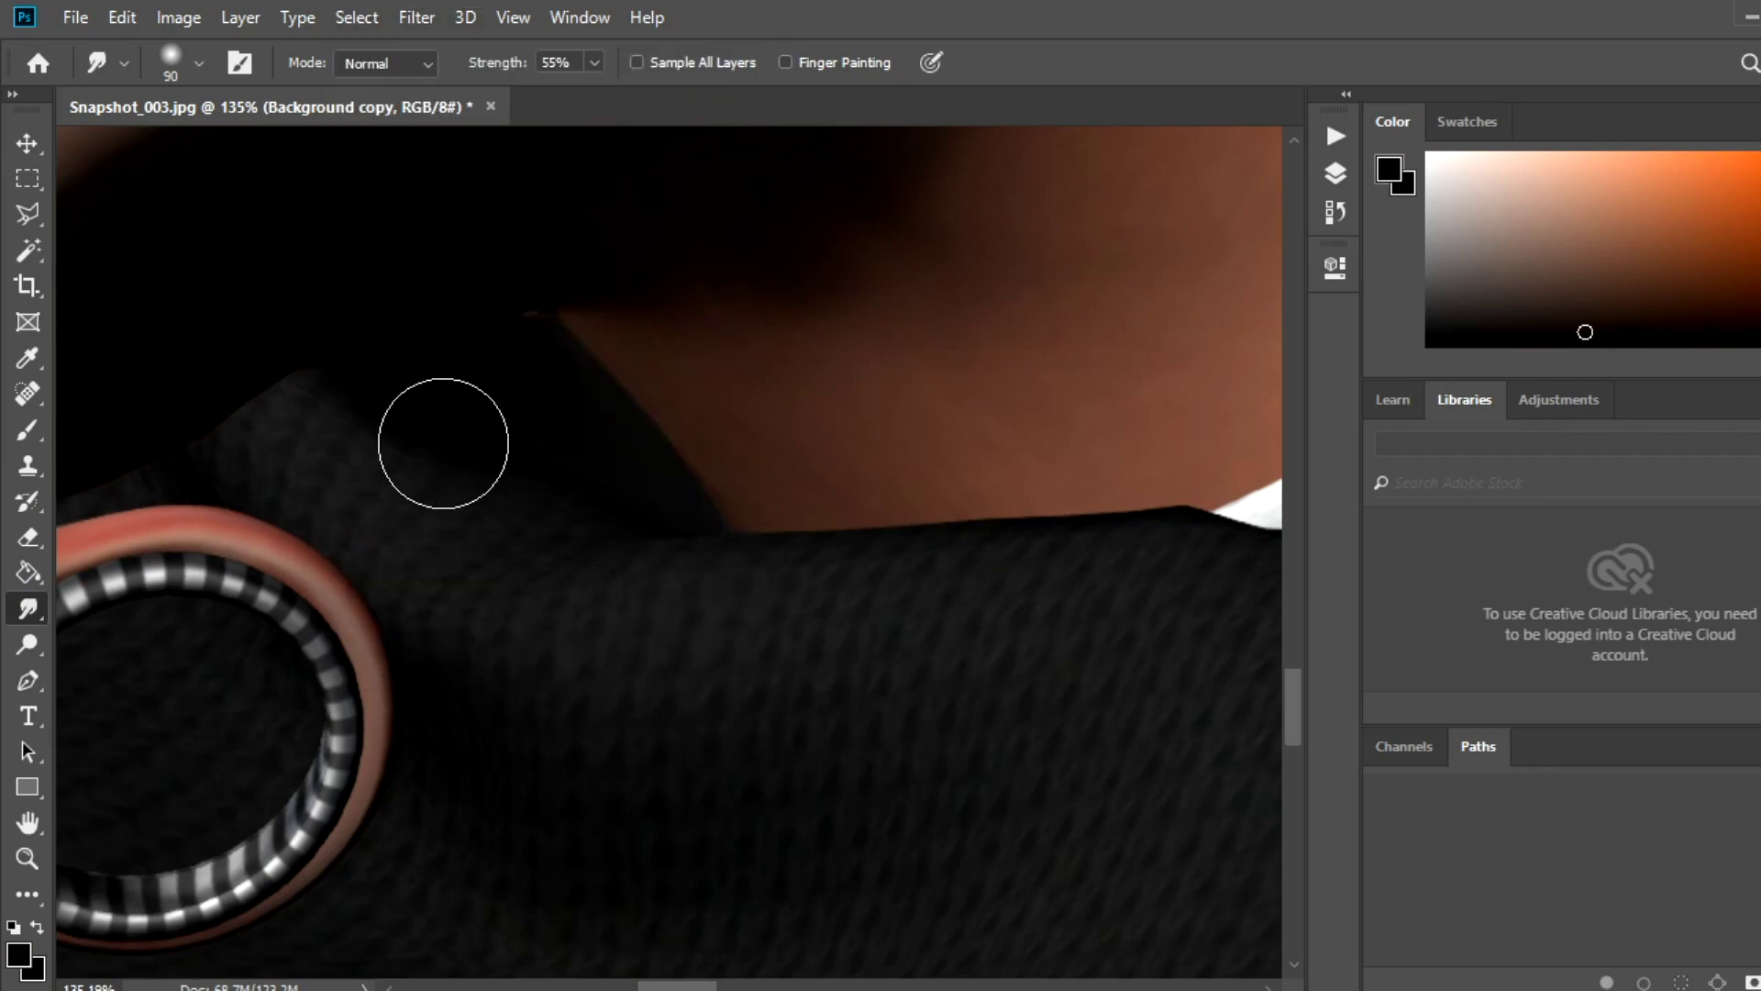
pyautogui.click(26, 858)
pyautogui.scroll(-5, 954, 366)
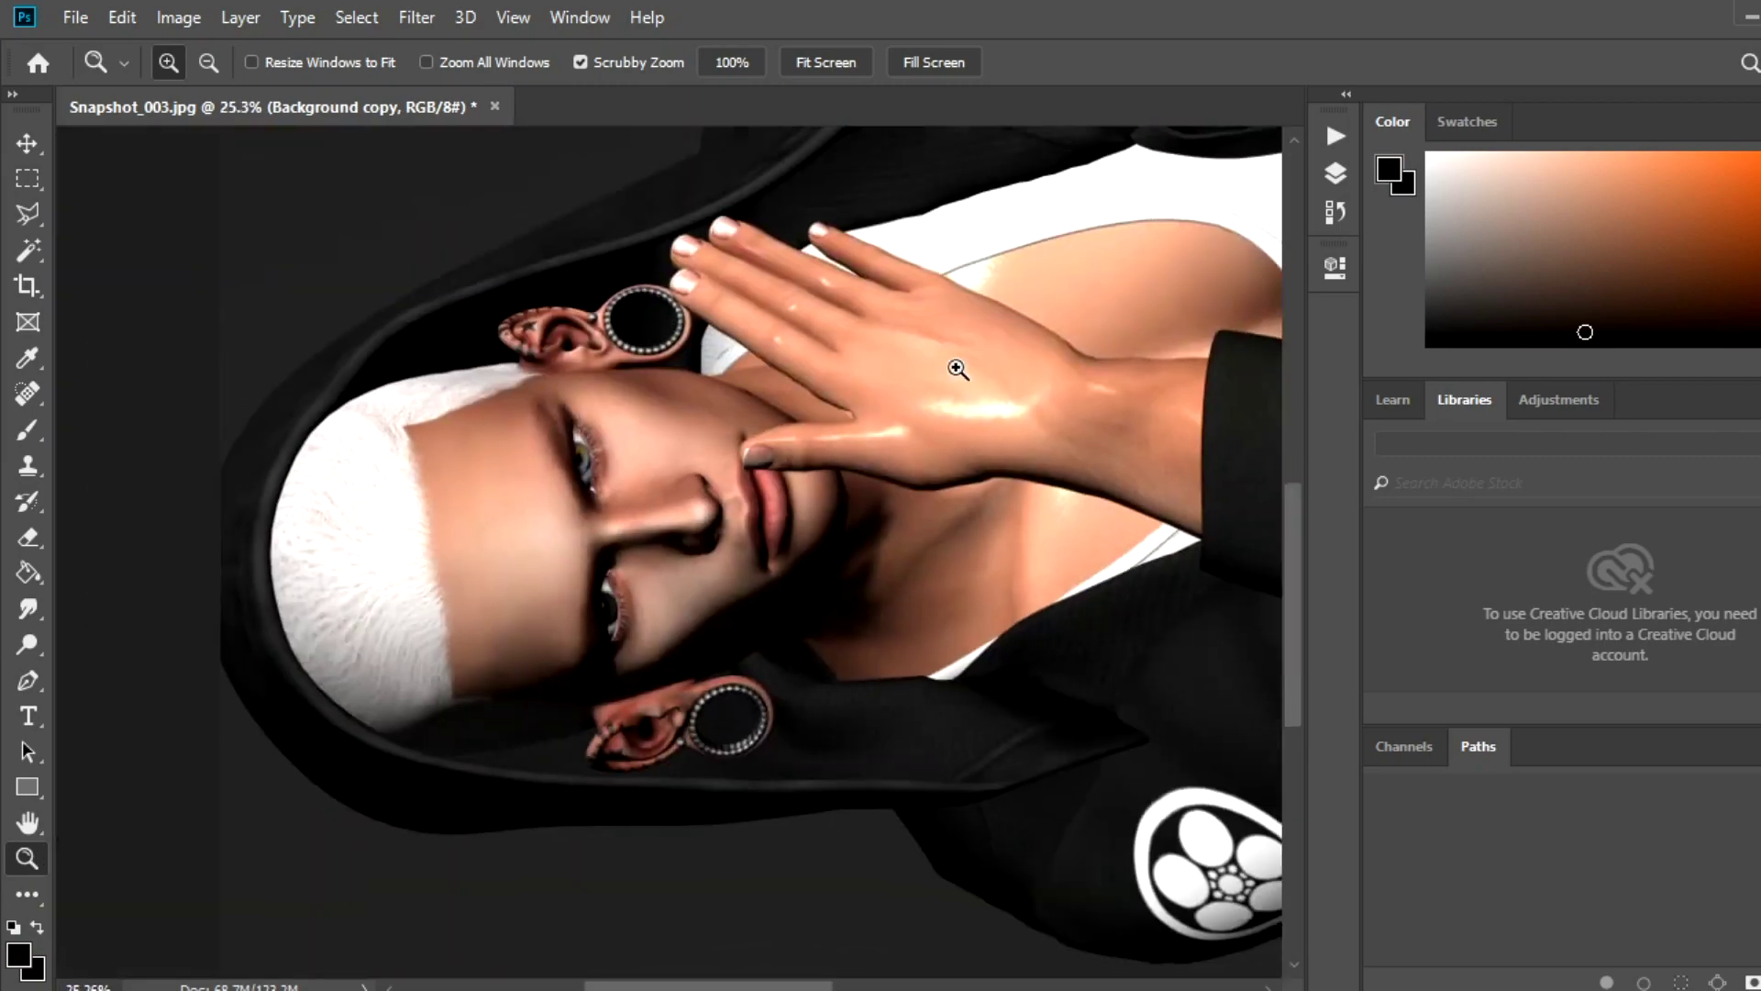
# Pick the Smudge tool and zoom in close on the white shirt's dark fold edge.
pyautogui.scroll(-3, 1195, 279)
pyautogui.scroll(6, 1041, 798)
pyautogui.press('F7')
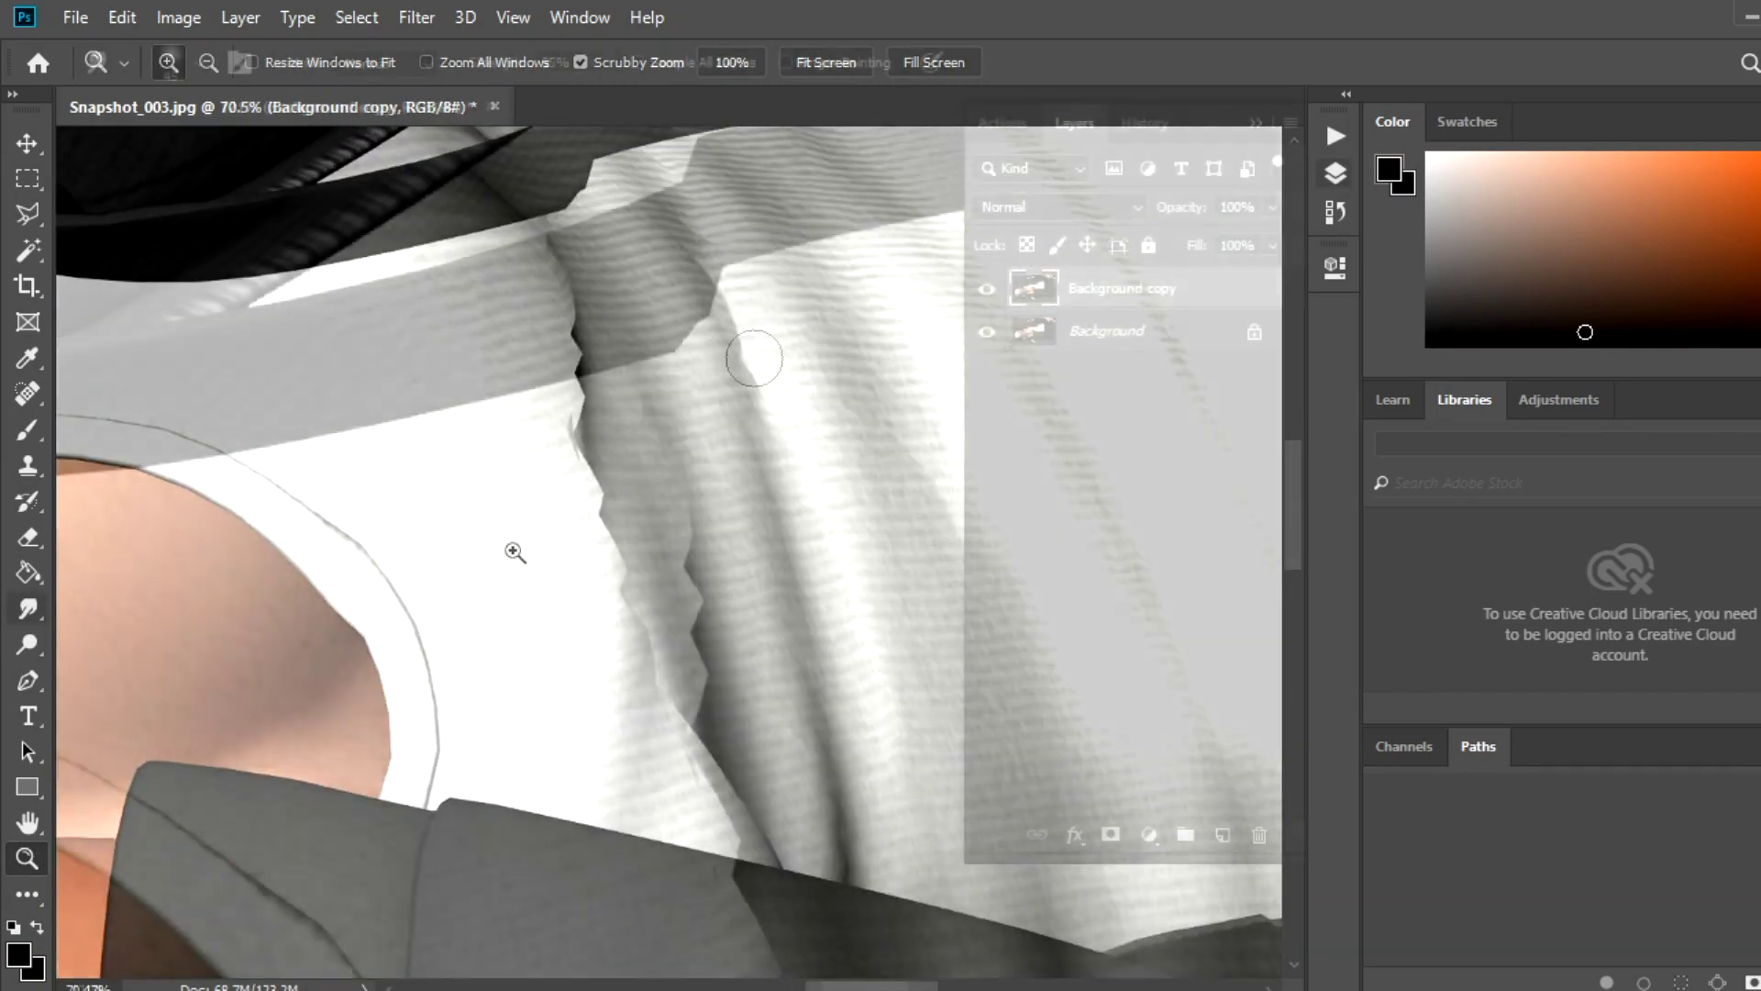
pyautogui.scroll(4, 511, 550)
pyautogui.scroll(3, 497, 787)
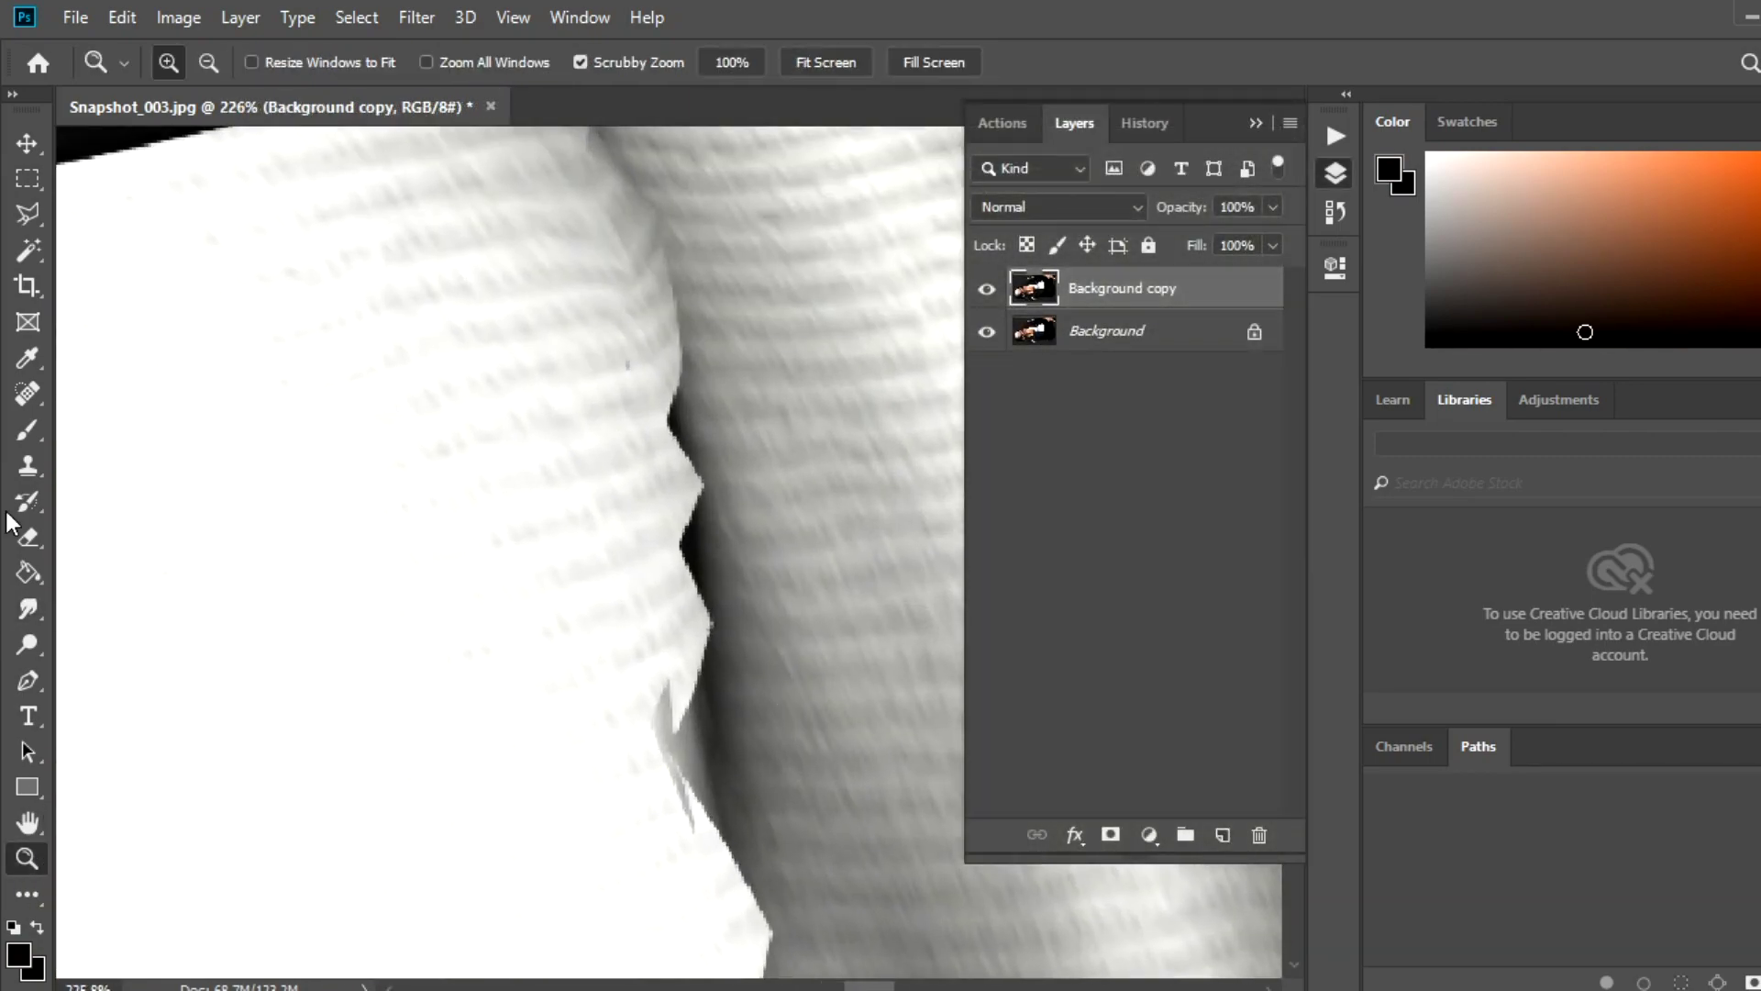
pyautogui.click(27, 608)
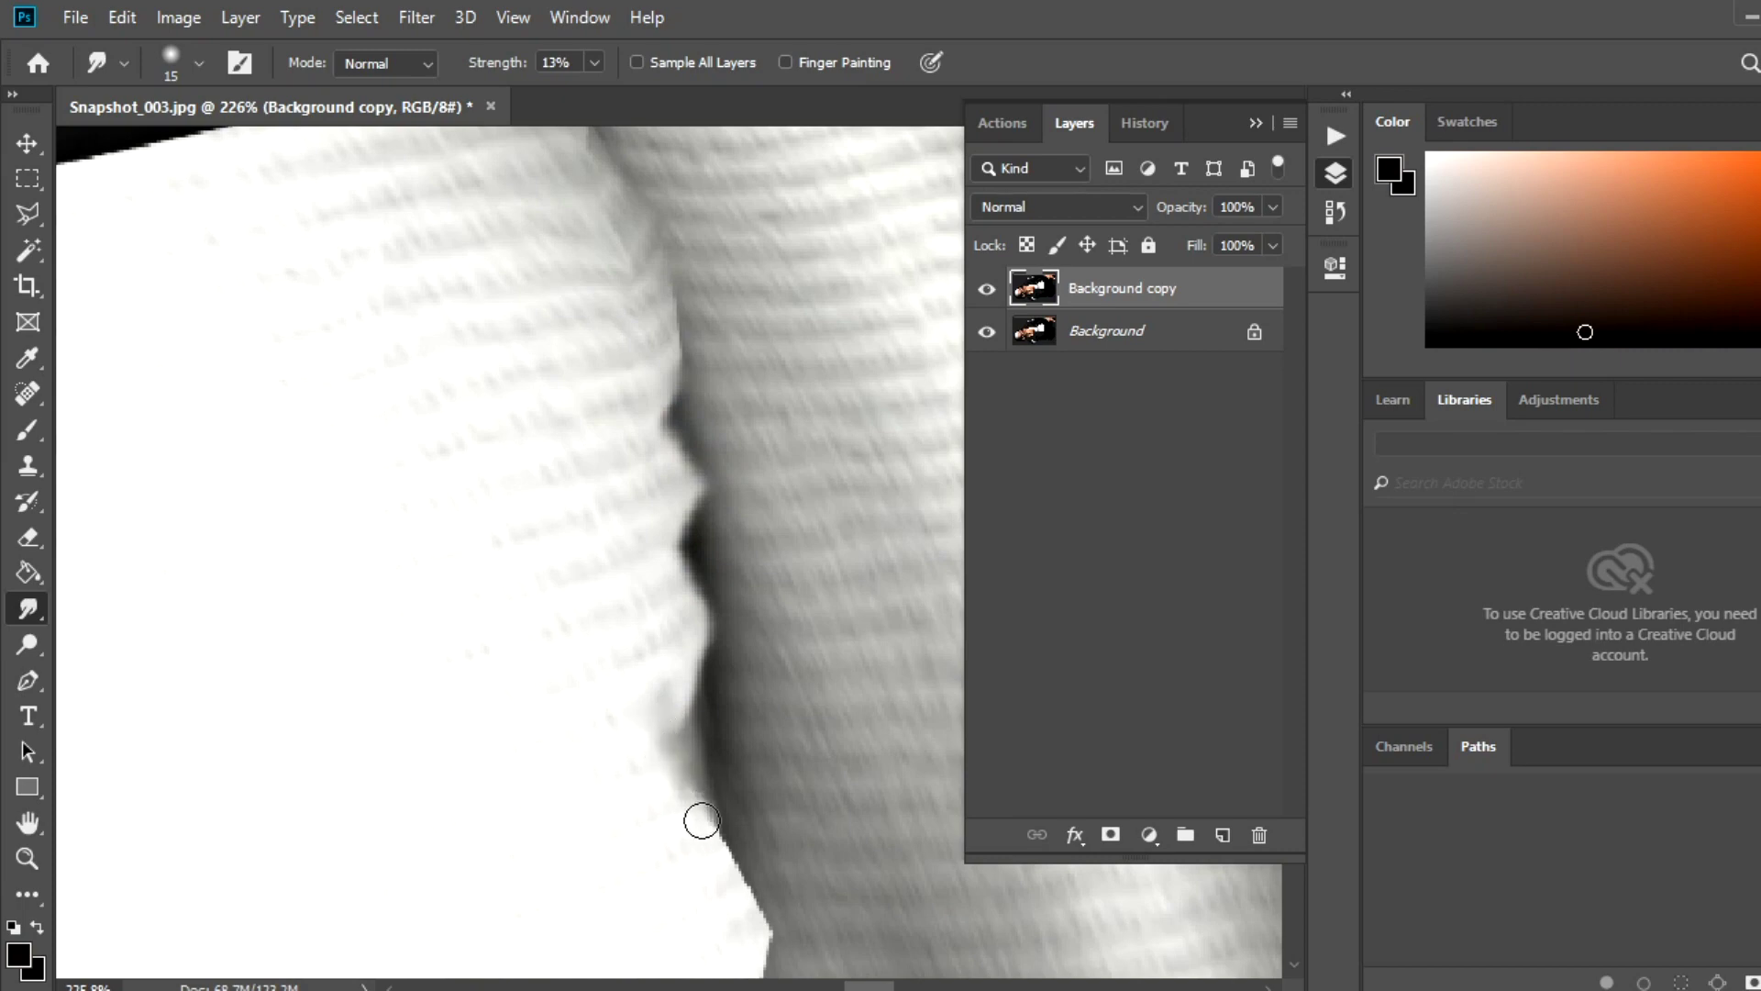
pyautogui.moveTo(157, 825); pyautogui.dragTo(585, 896)
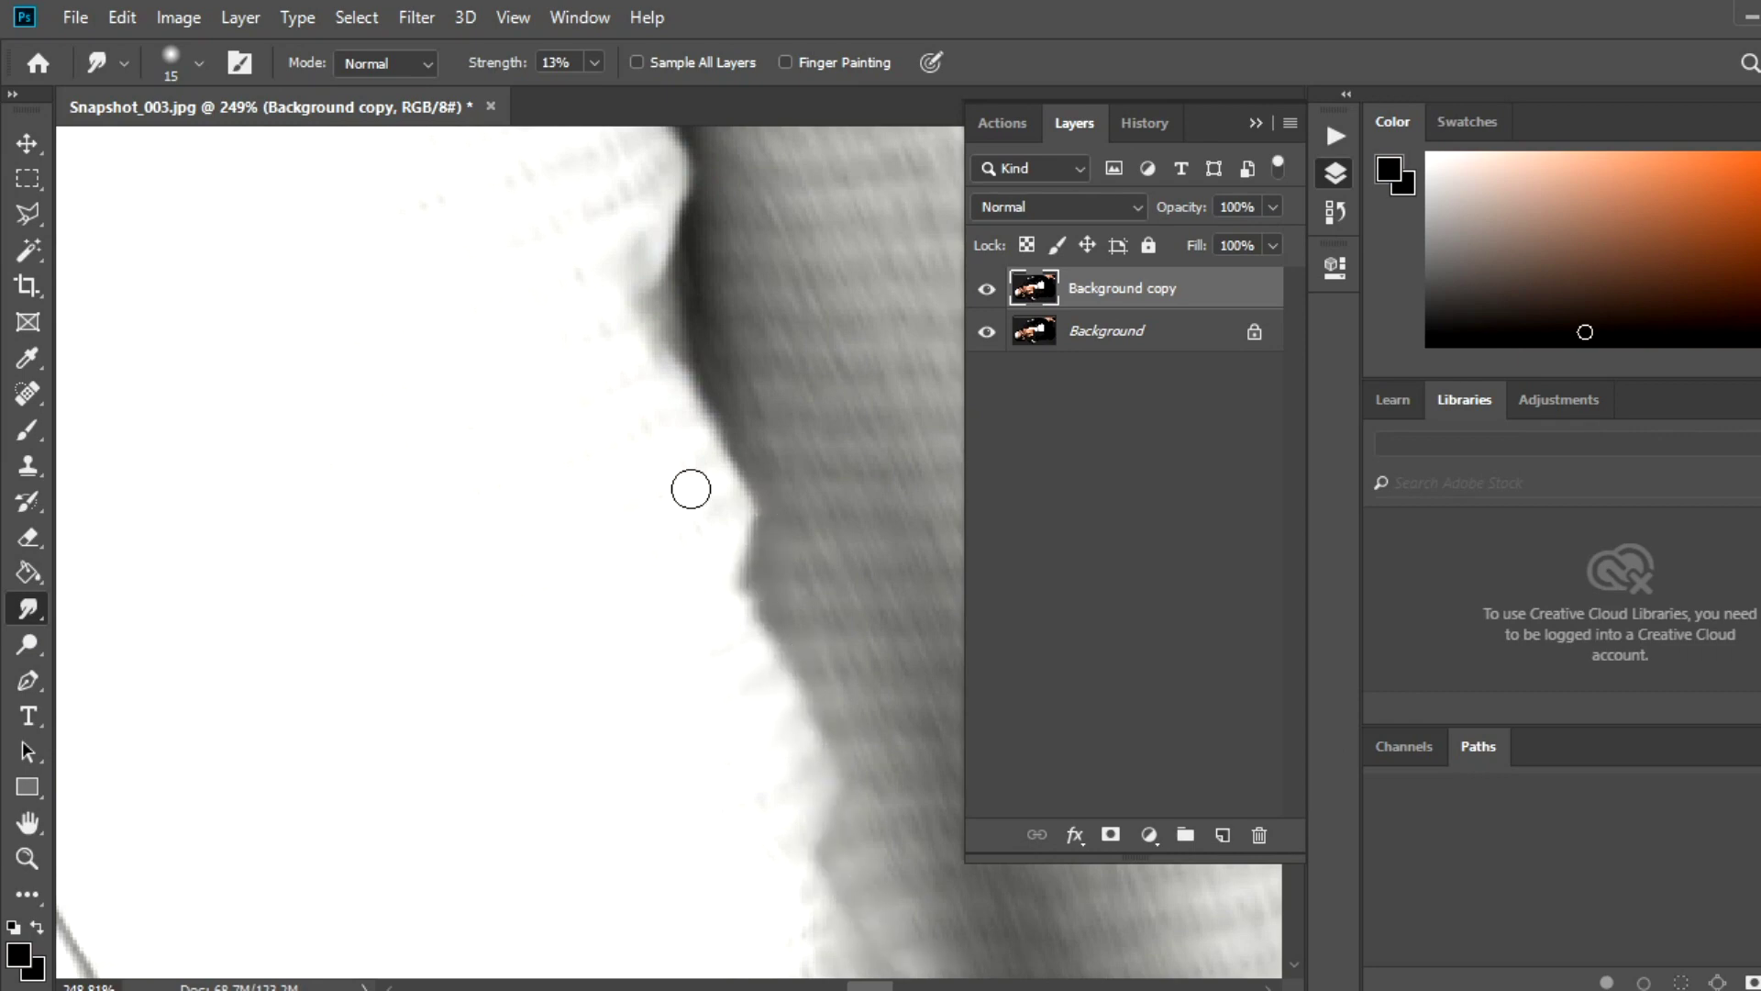
pyautogui.scroll(-5, 795, 595)
pyautogui.click(1335, 172)
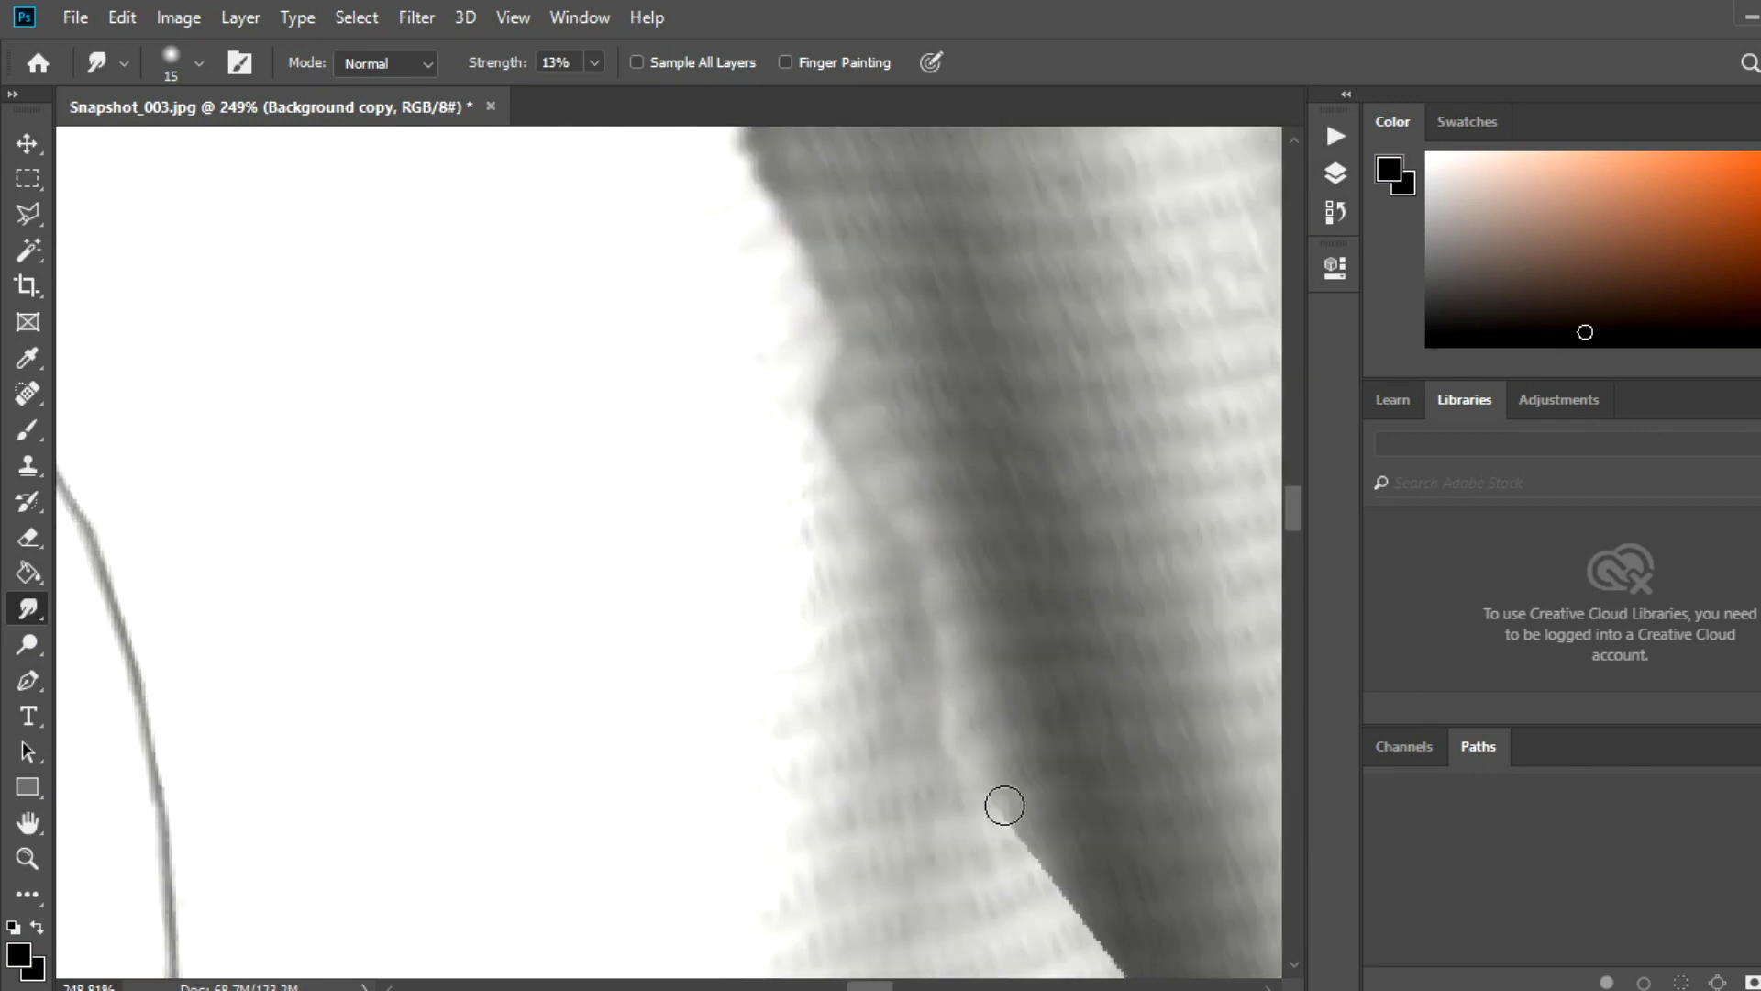
pyautogui.moveTo(68, 882)
pyautogui.mouseDown()
pyautogui.moveTo(585, 190)
pyautogui.moveTo(955, 625)
pyautogui.mouseUp()
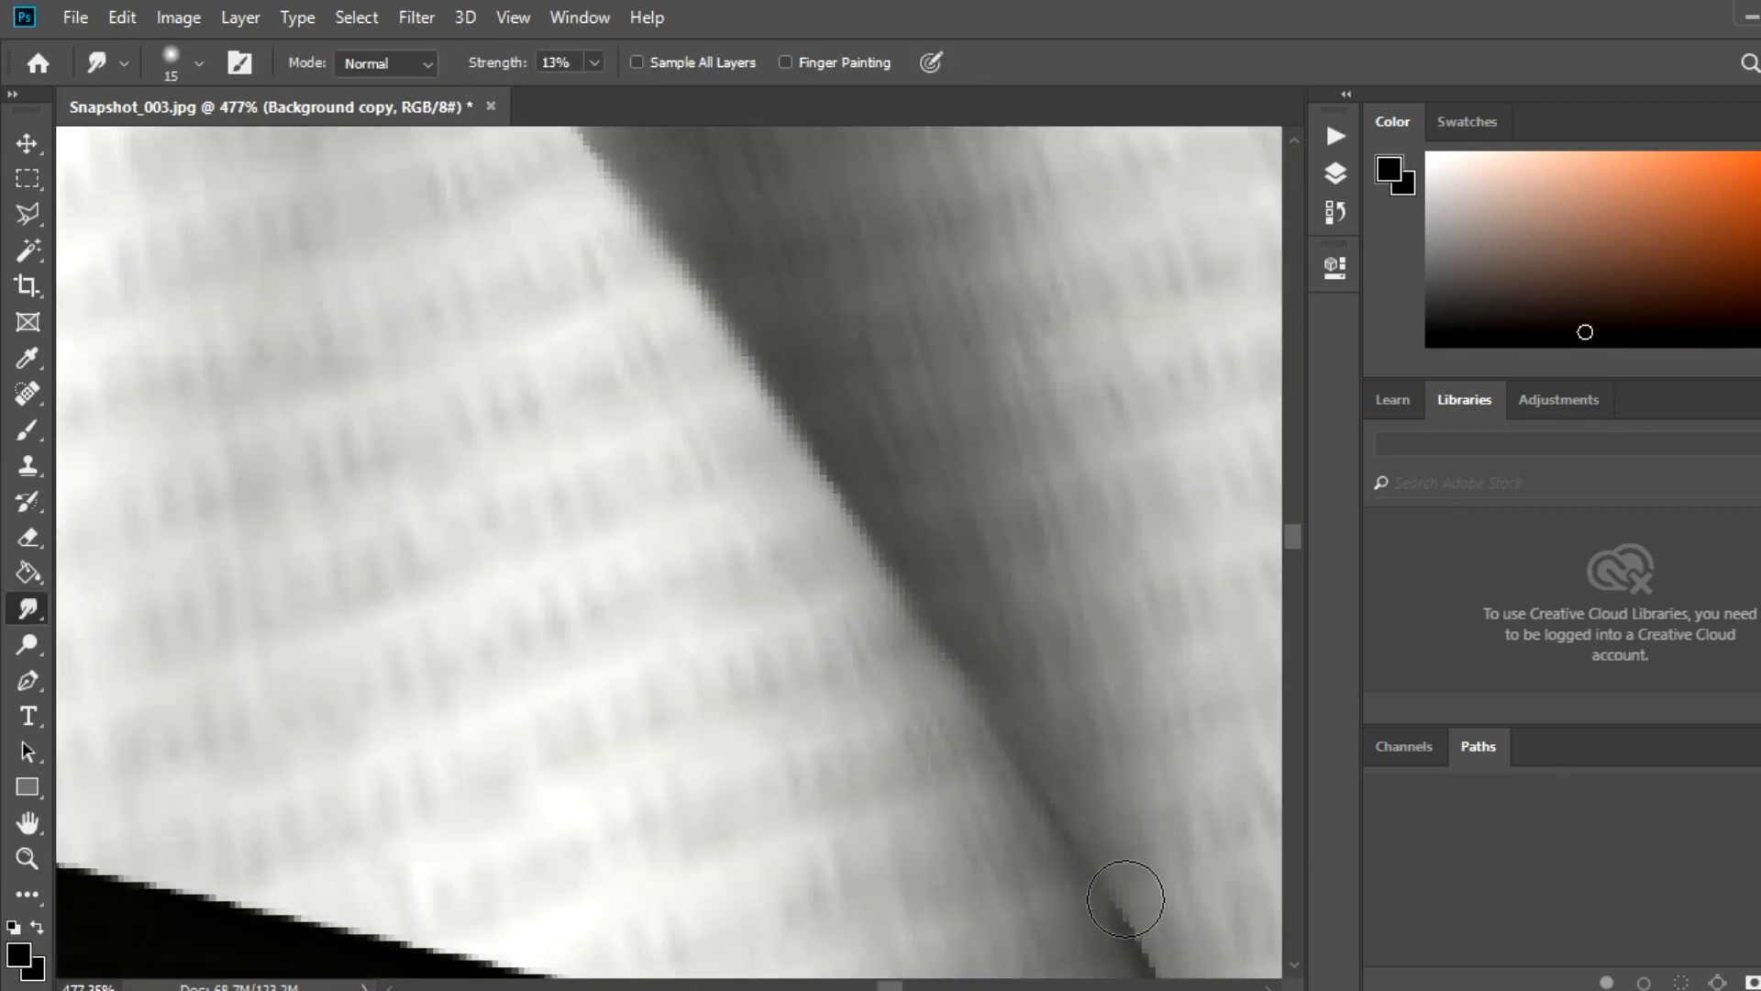
pyautogui.moveTo(1126, 899); pyautogui.dragTo(101, 503)
# Smudge along the dark fold edge at 13% strength, then fit the whole image on screen.
pyautogui.moveTo(672, 554)
pyautogui.mouseDown()
pyautogui.moveTo(762, 472)
pyautogui.moveTo(779, 358)
pyautogui.moveTo(813, 661)
pyautogui.moveTo(926, 679)
pyautogui.mouseUp()
pyautogui.moveTo(1293, 469); pyautogui.dragTo(1293, 449)
pyautogui.moveTo(724, 464)
pyautogui.mouseDown()
pyautogui.moveTo(688, 547)
pyautogui.moveTo(798, 629)
pyautogui.moveTo(739, 739)
pyautogui.moveTo(603, 746)
pyautogui.mouseUp()
pyautogui.press('z')
pyautogui.hotkey('ctrl', '0')
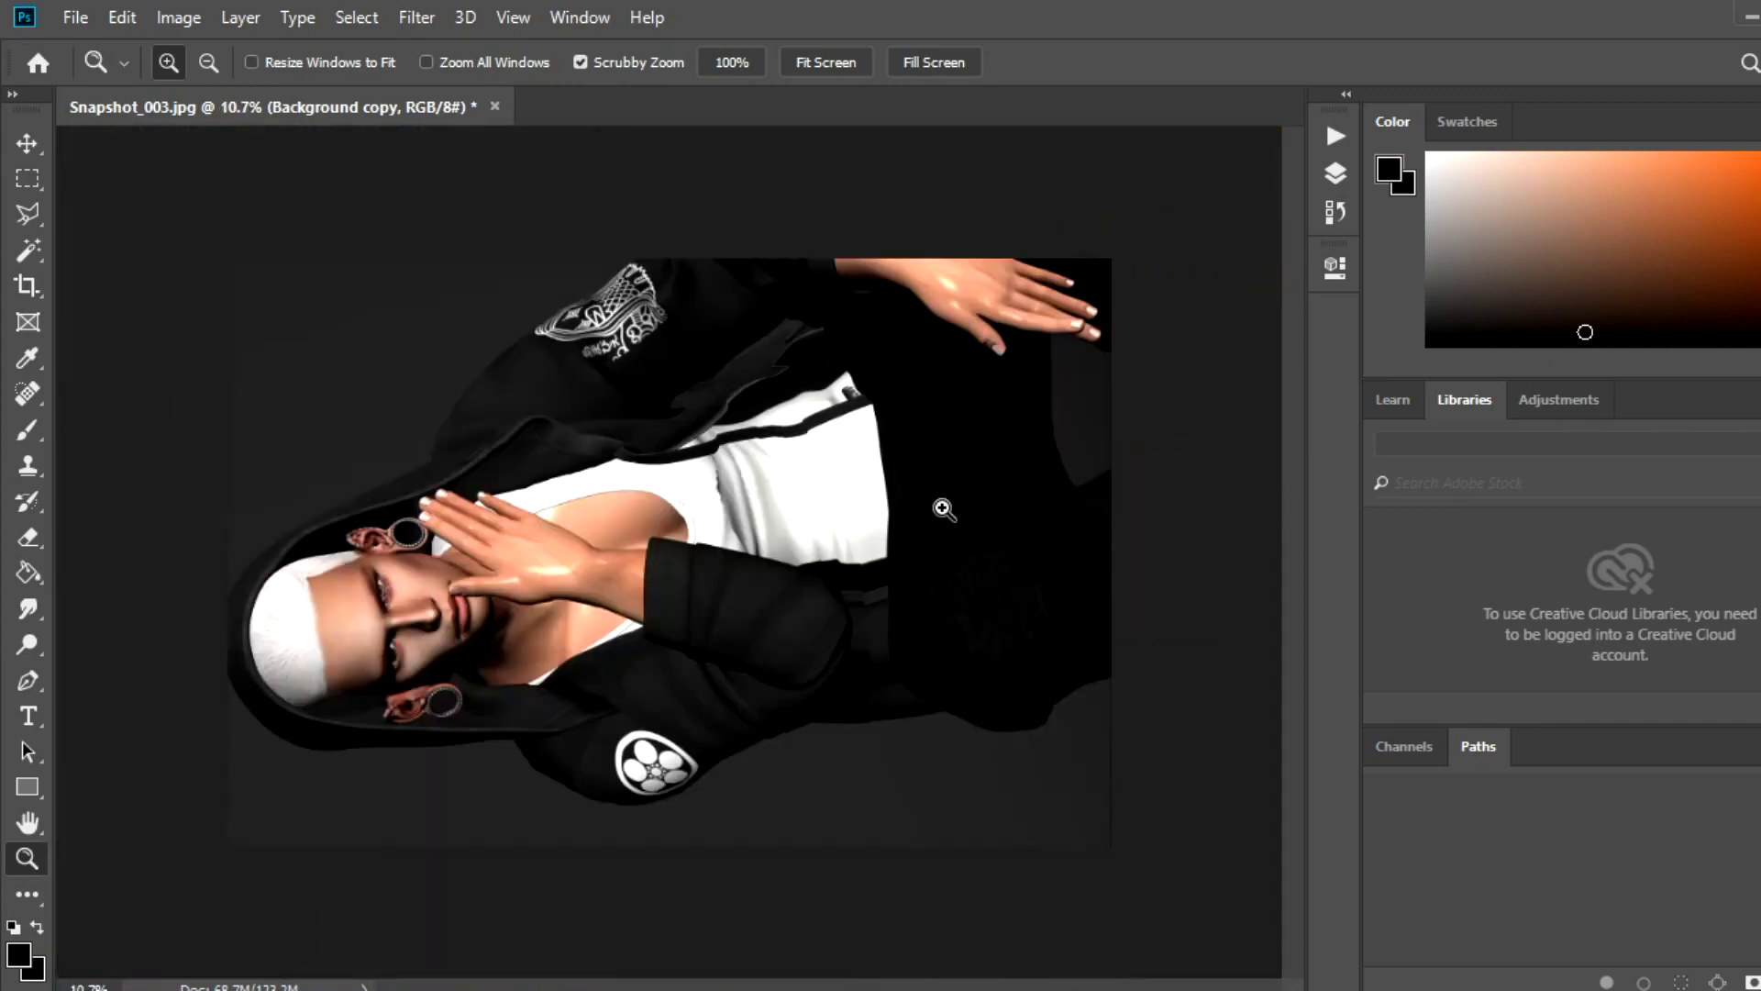
# Outline the dark blob near the collar and smear it with a 45-size Smudge brush.
pyautogui.moveTo(944, 511); pyautogui.dragTo(668, 413)
pyautogui.click(28, 465)
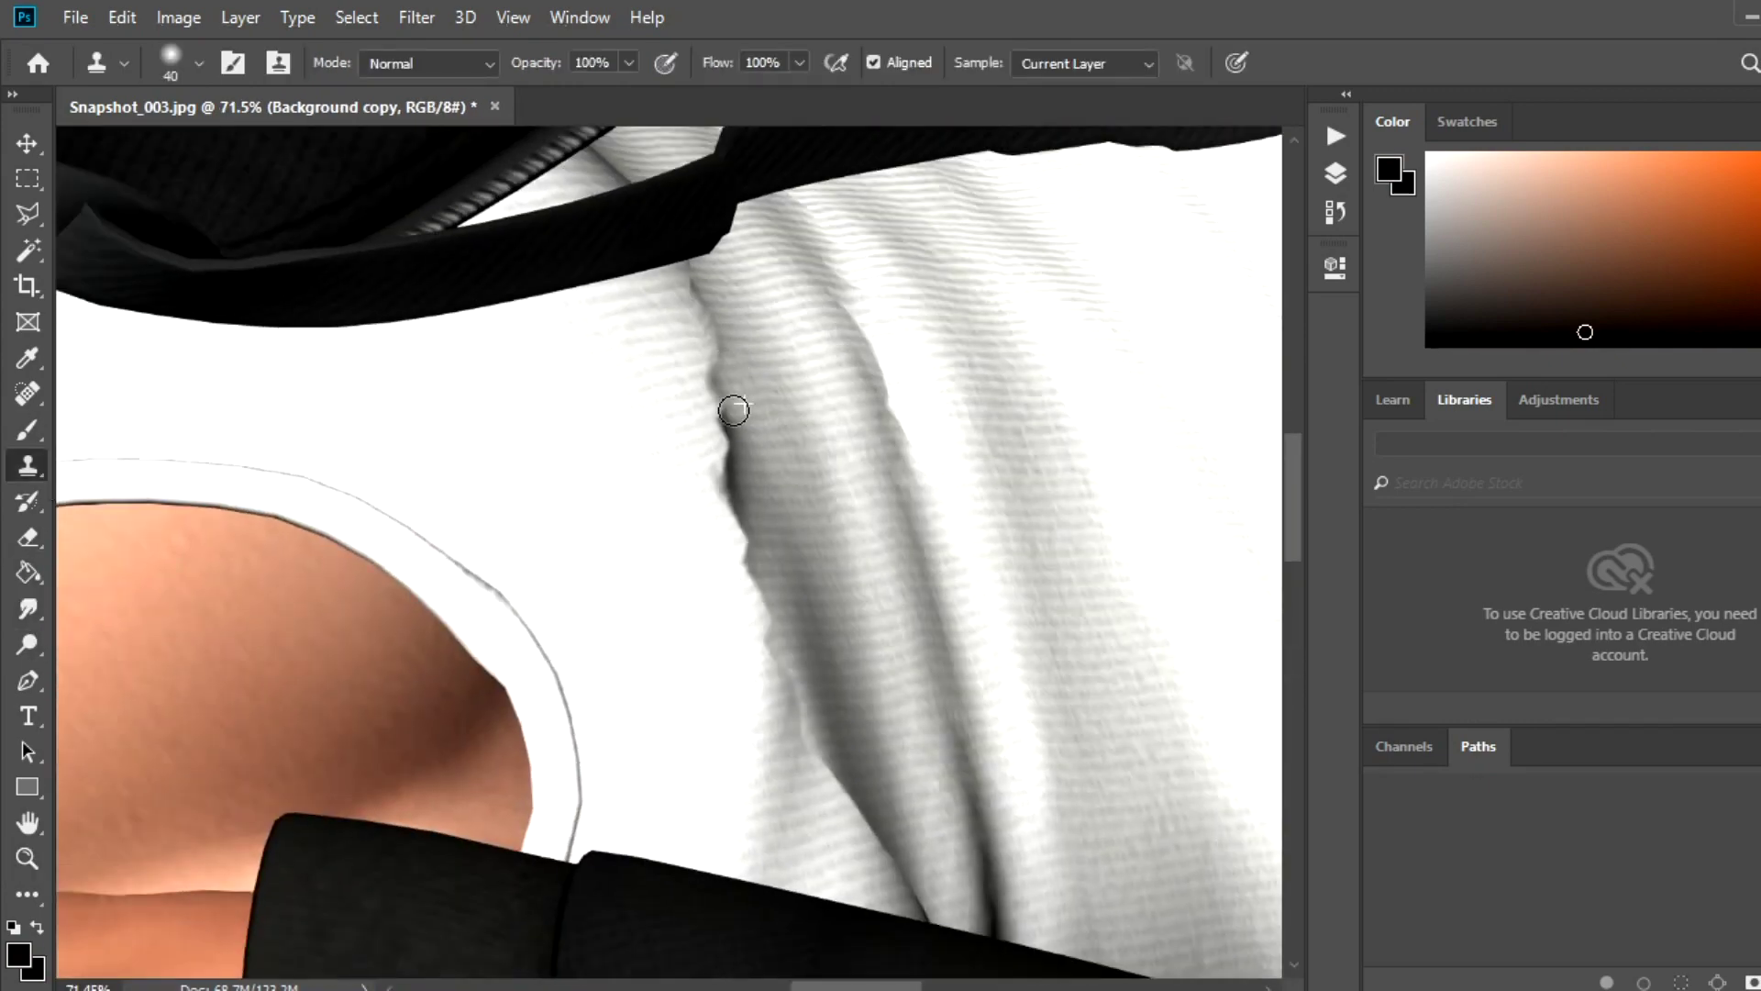
pyautogui.press('z')
pyautogui.hotkey('ctrl', '0')
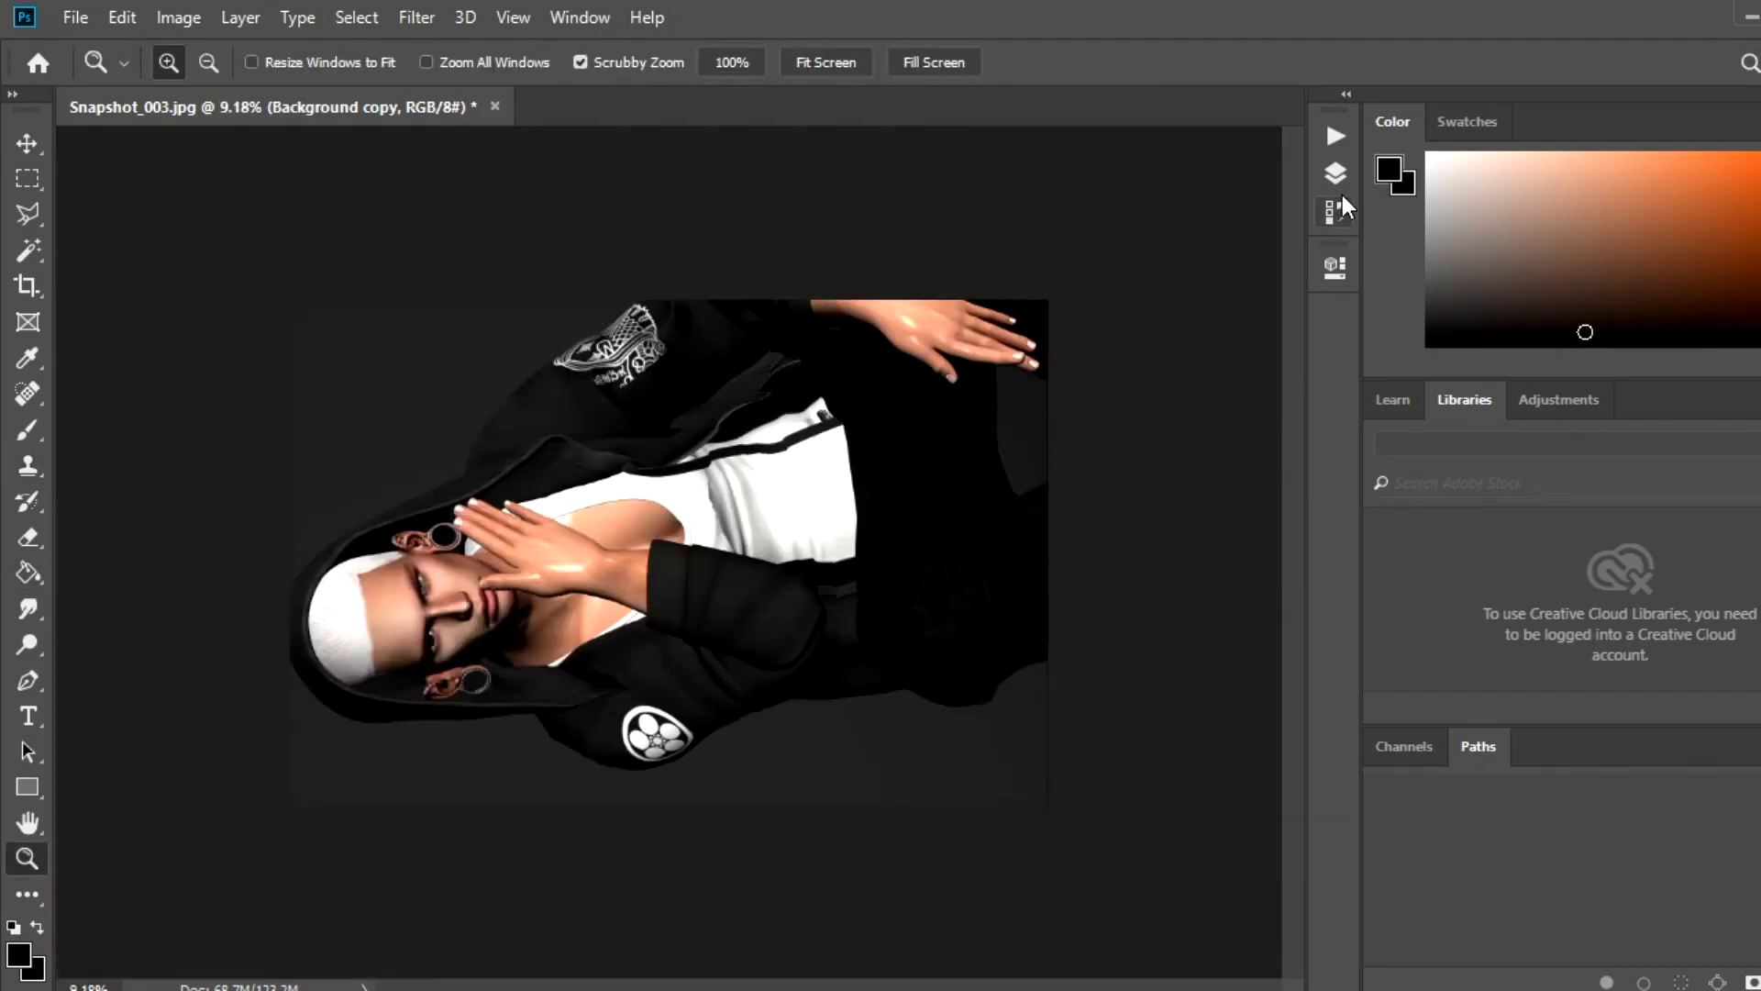
pyautogui.moveTo(904, 393); pyautogui.dragTo(1054, 244)
pyautogui.click(27, 213)
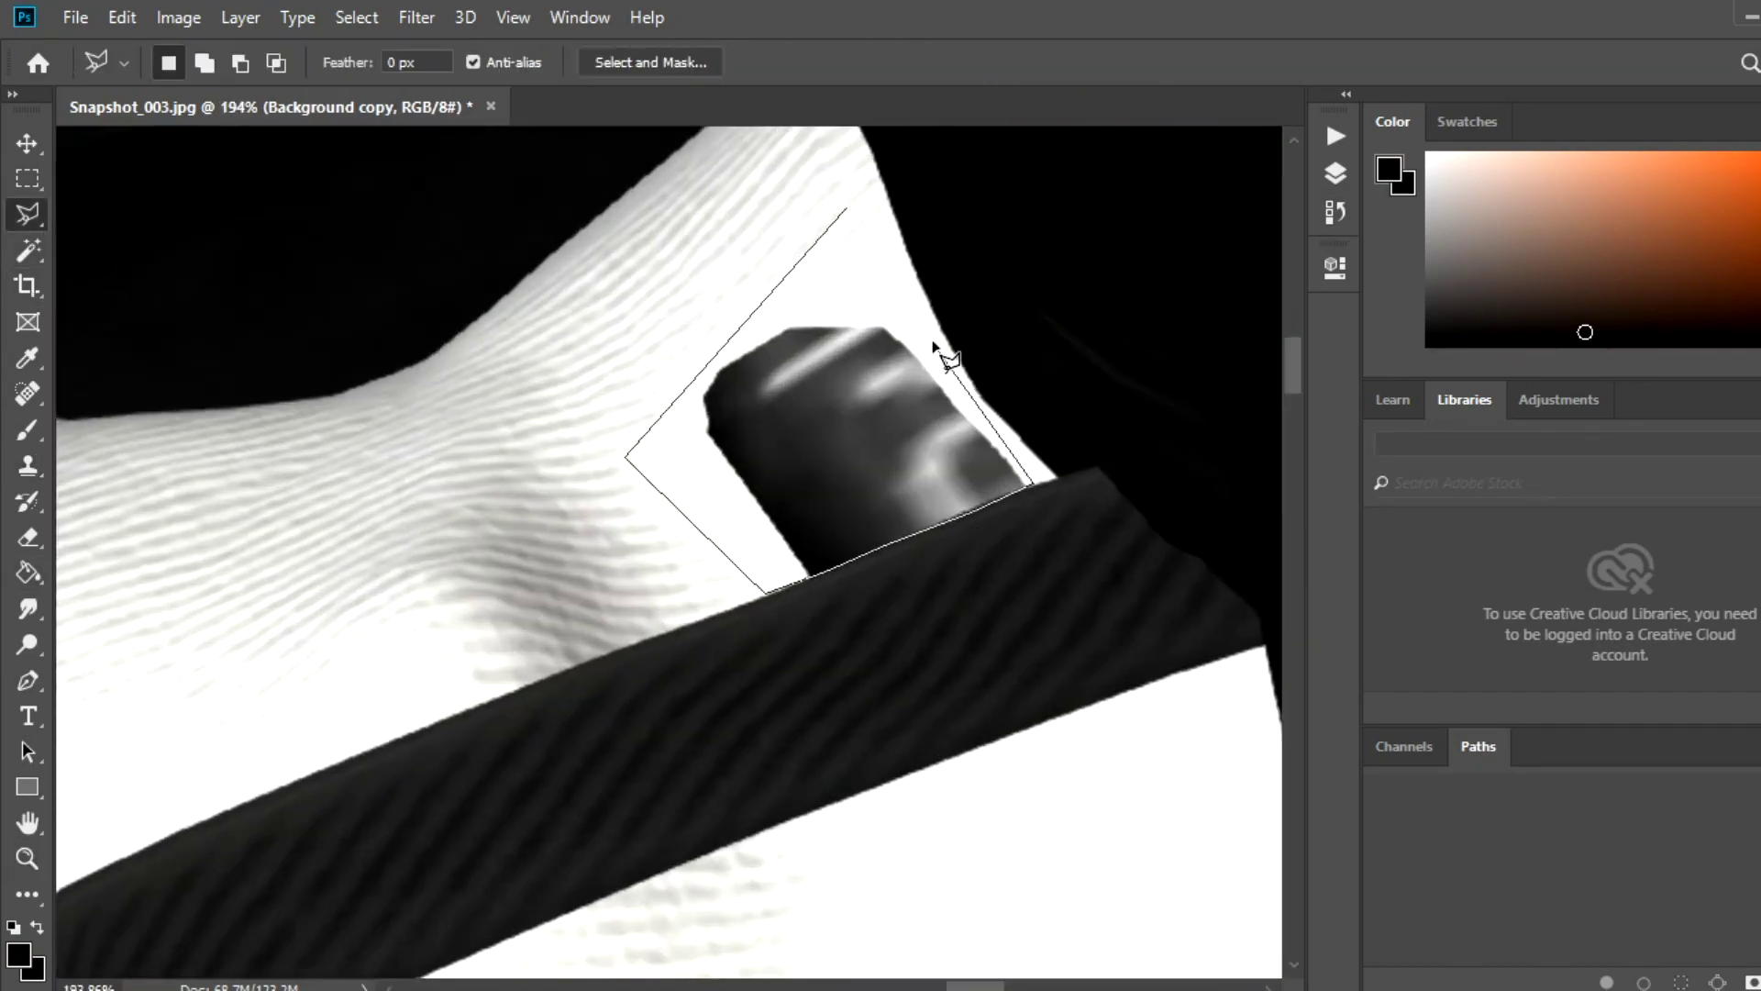
pyautogui.click(853, 216)
pyautogui.click(28, 608)
pyautogui.press(']')
pyautogui.press(']')
pyautogui.press(']')
pyautogui.moveTo(856, 295)
pyautogui.mouseDown()
pyautogui.moveTo(719, 413)
pyautogui.moveTo(797, 451)
pyautogui.moveTo(979, 480)
pyautogui.mouseUp()
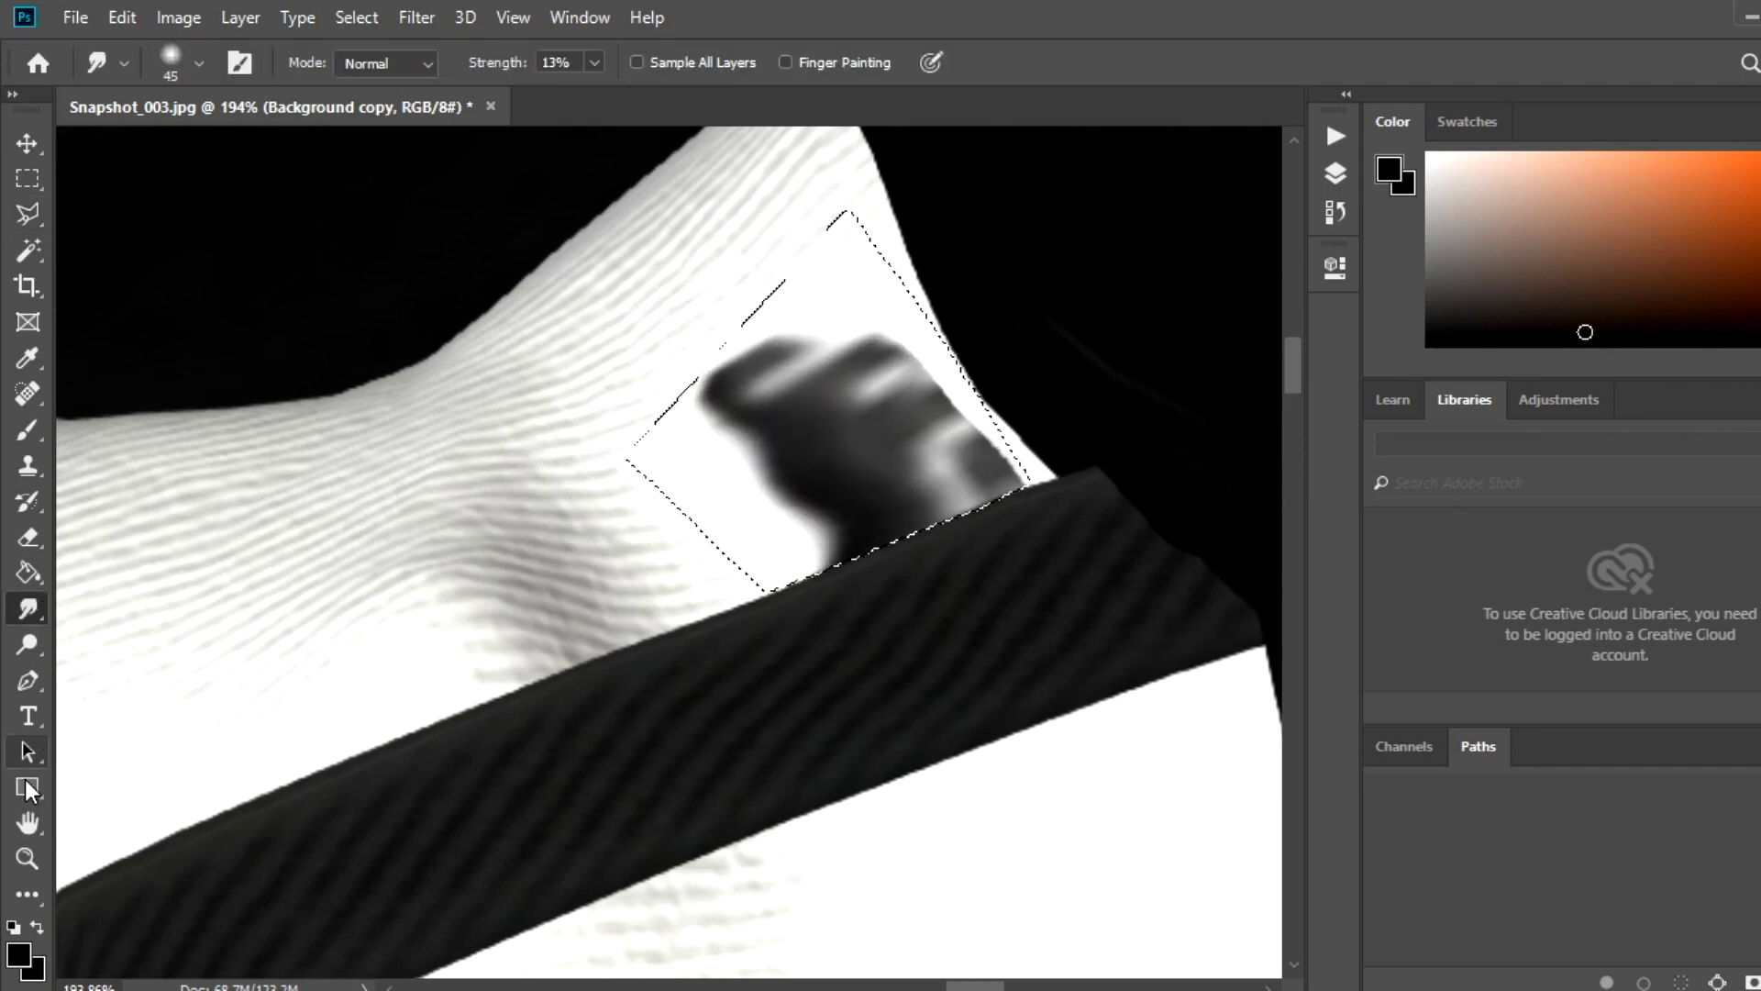
# Clone-stamp clean white fabric over the dark blob and streak, then deselect.
pyautogui.click(28, 465)
pyautogui.keyDown('alt'); pyautogui.click(679, 498); pyautogui.keyUp('alt')
pyautogui.moveTo(674, 403)
pyautogui.mouseDown()
pyautogui.moveTo(722, 424)
pyautogui.moveTo(711, 362)
pyautogui.moveTo(821, 536)
pyautogui.moveTo(806, 381)
pyautogui.moveTo(743, 354)
pyautogui.moveTo(881, 491)
pyautogui.moveTo(988, 501)
pyautogui.moveTo(825, 348)
pyautogui.mouseUp()
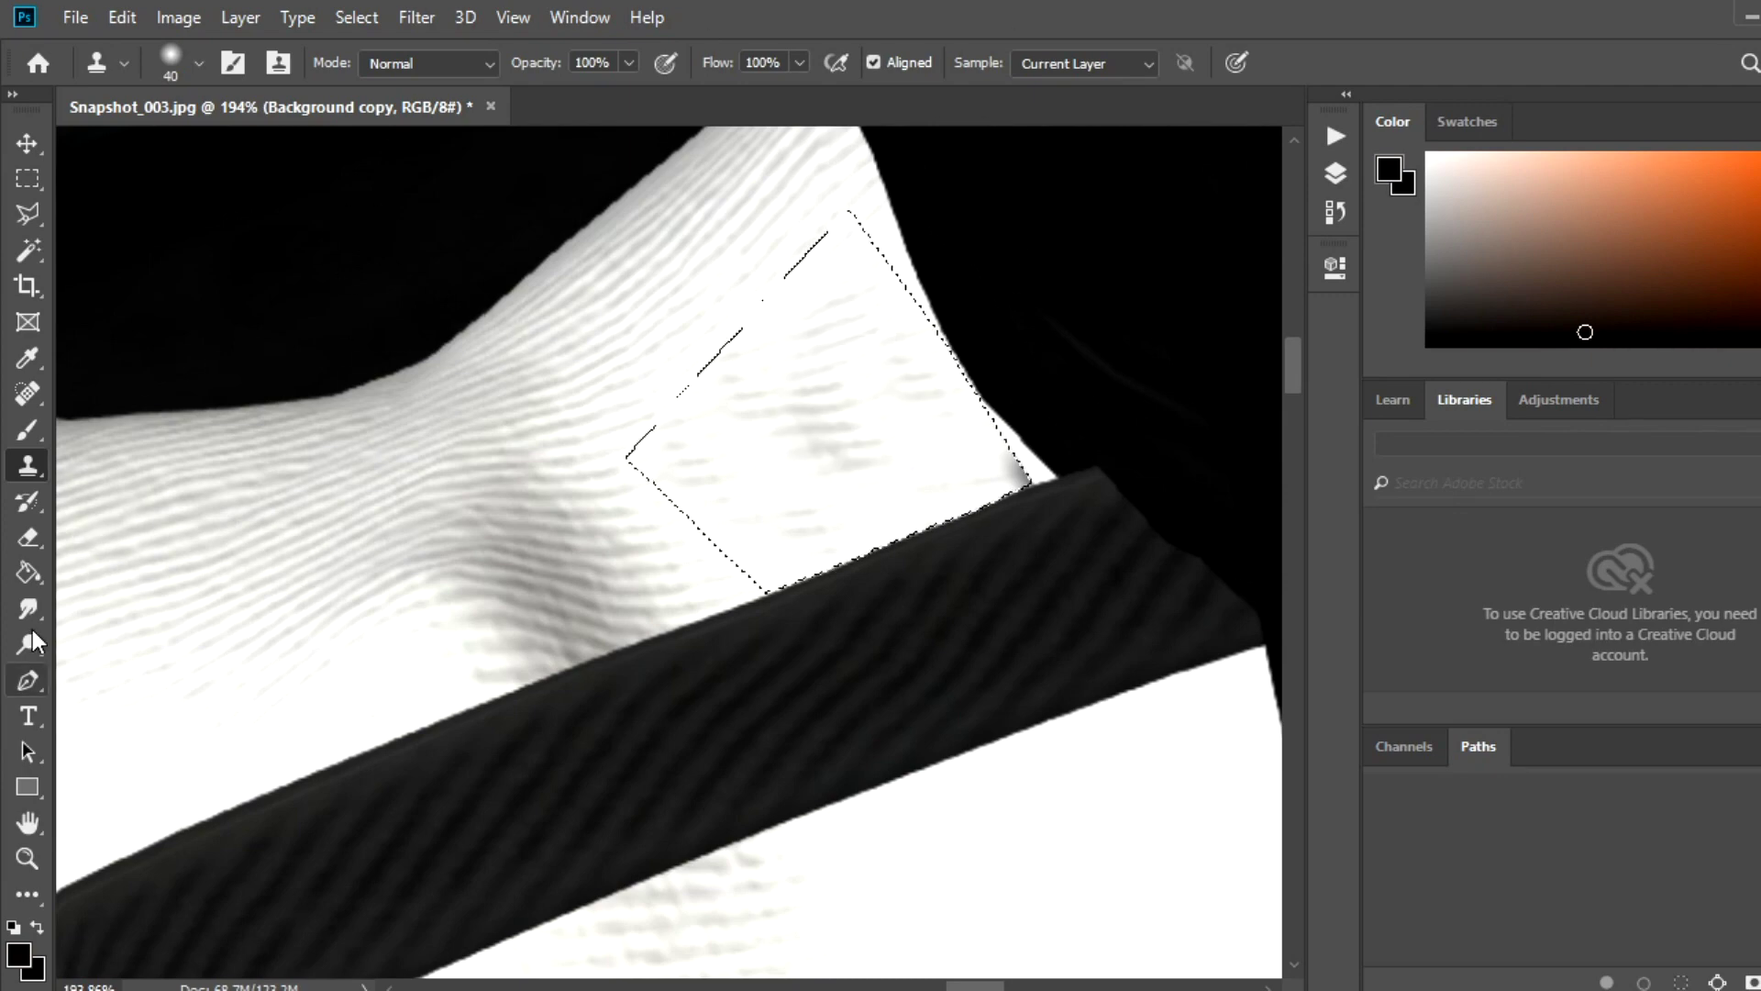
pyautogui.click(27, 608)
pyautogui.click(355, 17)
pyautogui.click(369, 63)
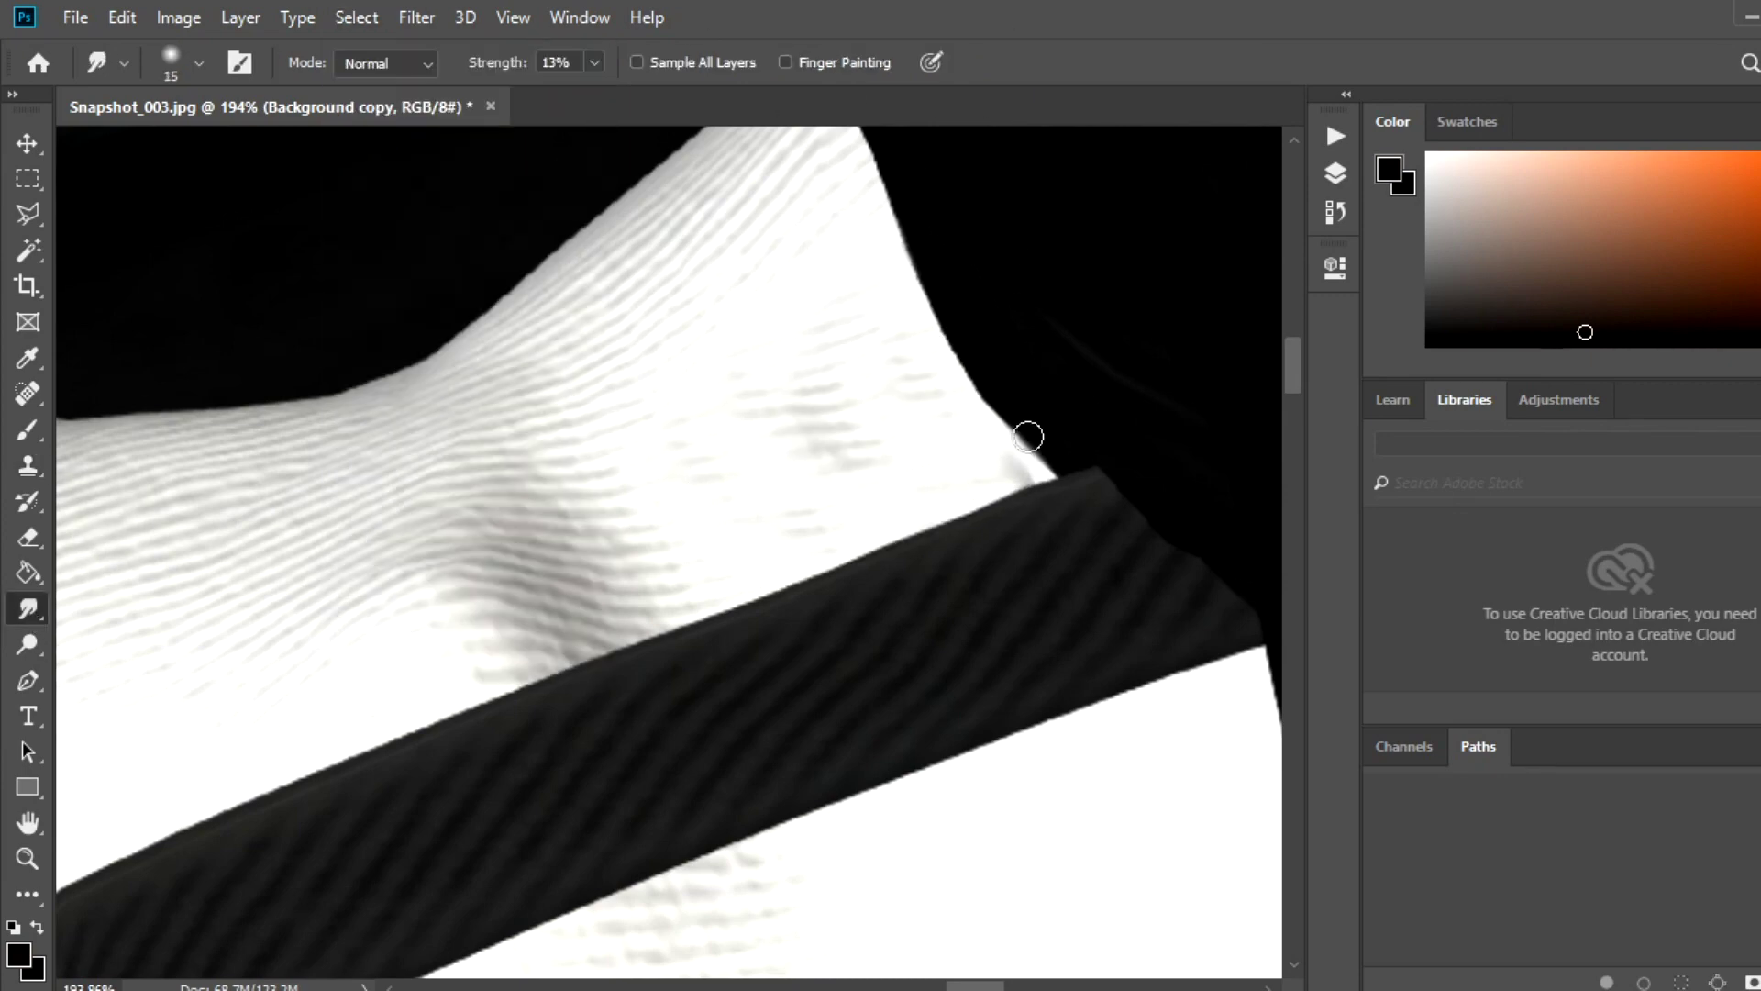
# Select a triangle at the adjacent collar edge, smudge it at 38%, deselect, and zoom to the neck.
pyautogui.click(28, 214)
pyautogui.click(1258, 605)
pyautogui.click(1155, 379)
pyautogui.click(1058, 475)
pyautogui.press('r')
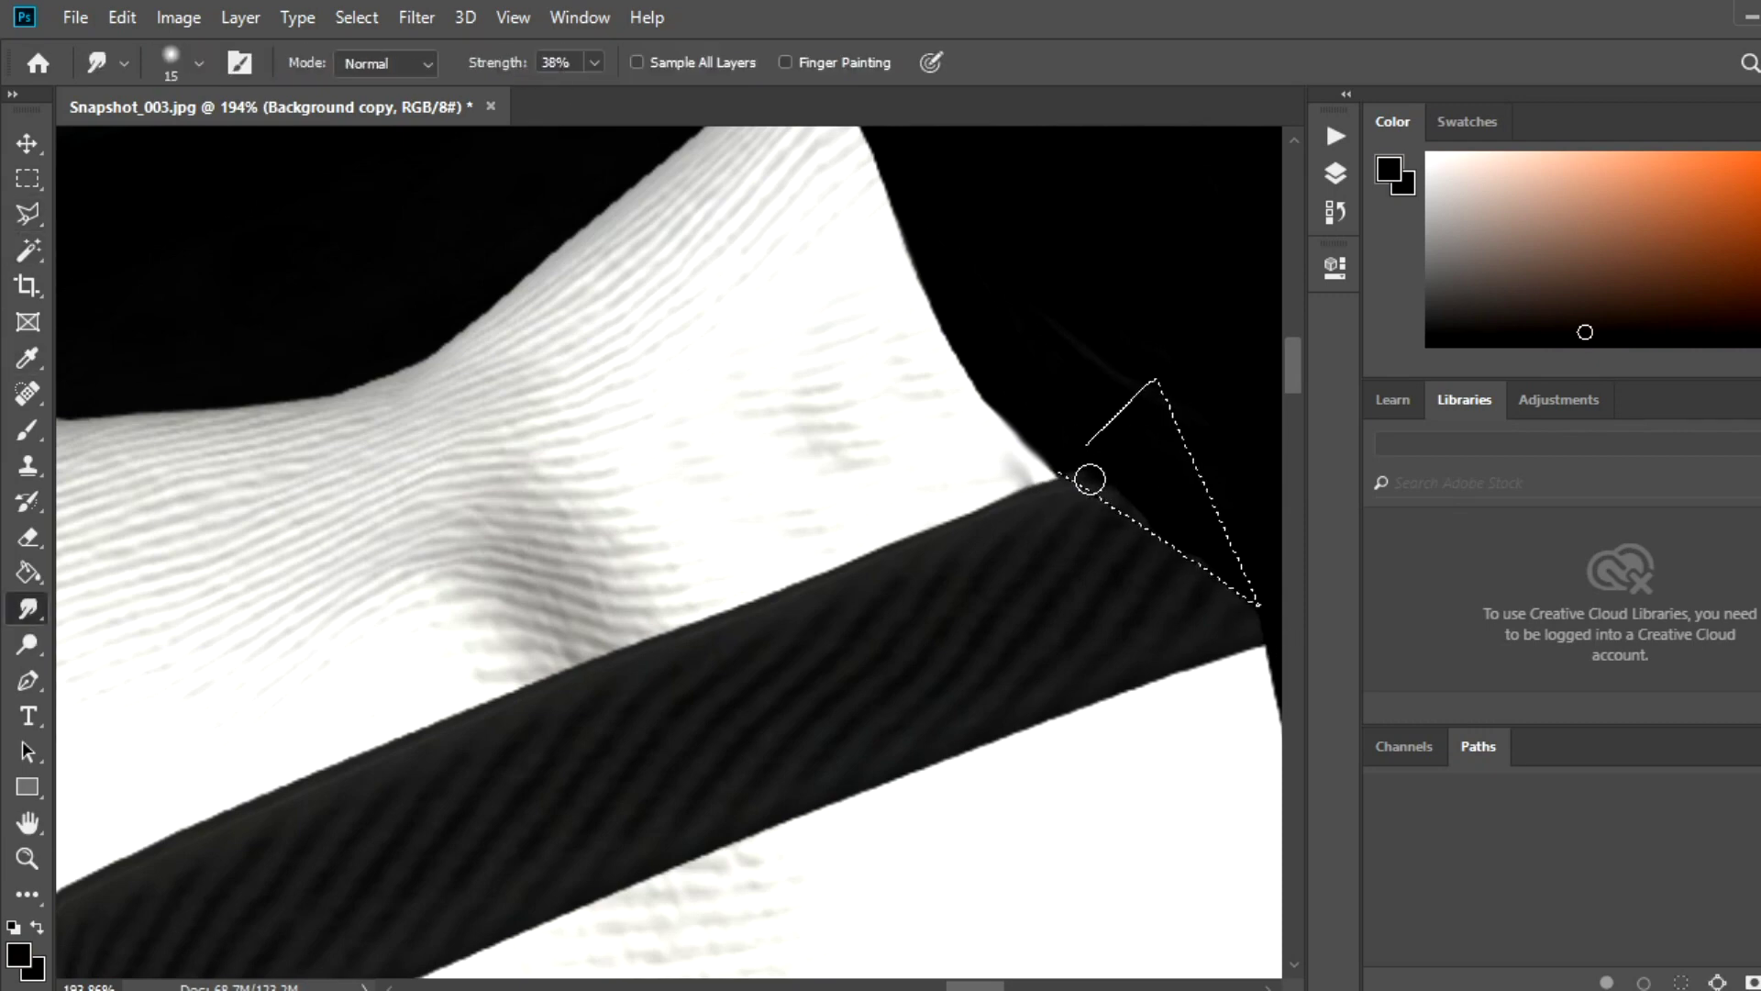
pyautogui.click(355, 18)
pyautogui.click(369, 75)
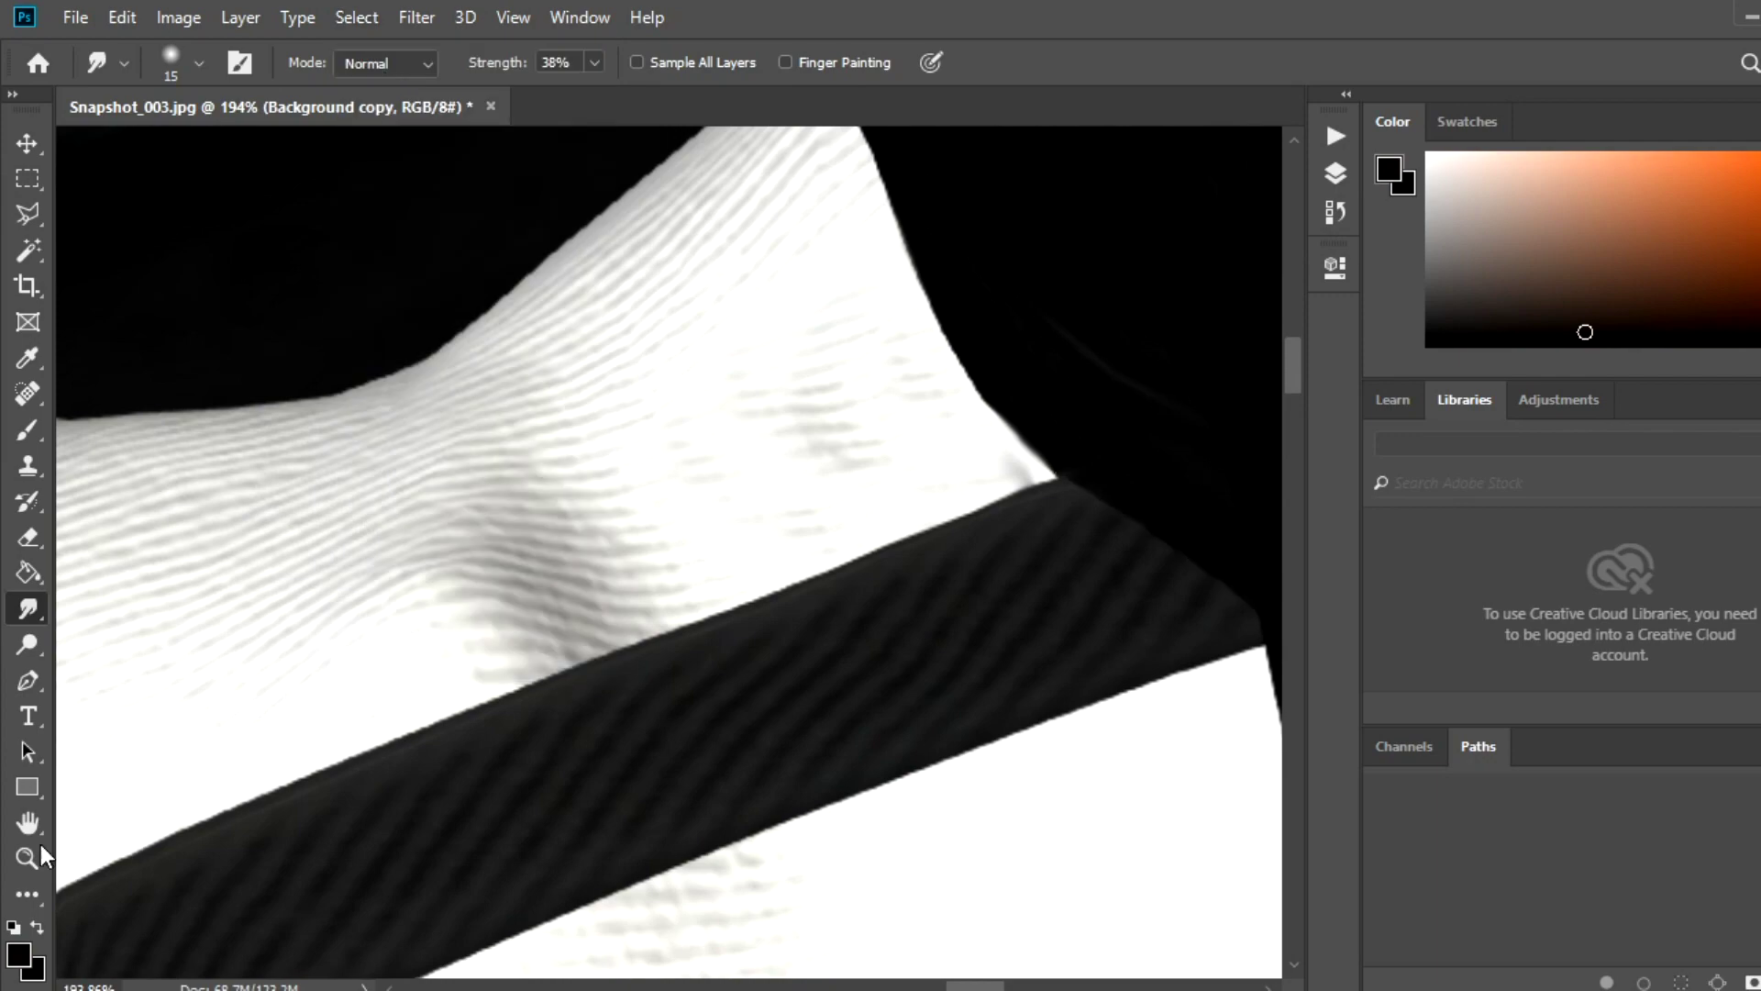
pyautogui.click(27, 858)
pyautogui.moveTo(911, 700)
pyautogui.mouseDown()
pyautogui.moveTo(641, 630)
pyautogui.moveTo(896, 405)
pyautogui.moveTo(1055, 405)
pyautogui.mouseUp()
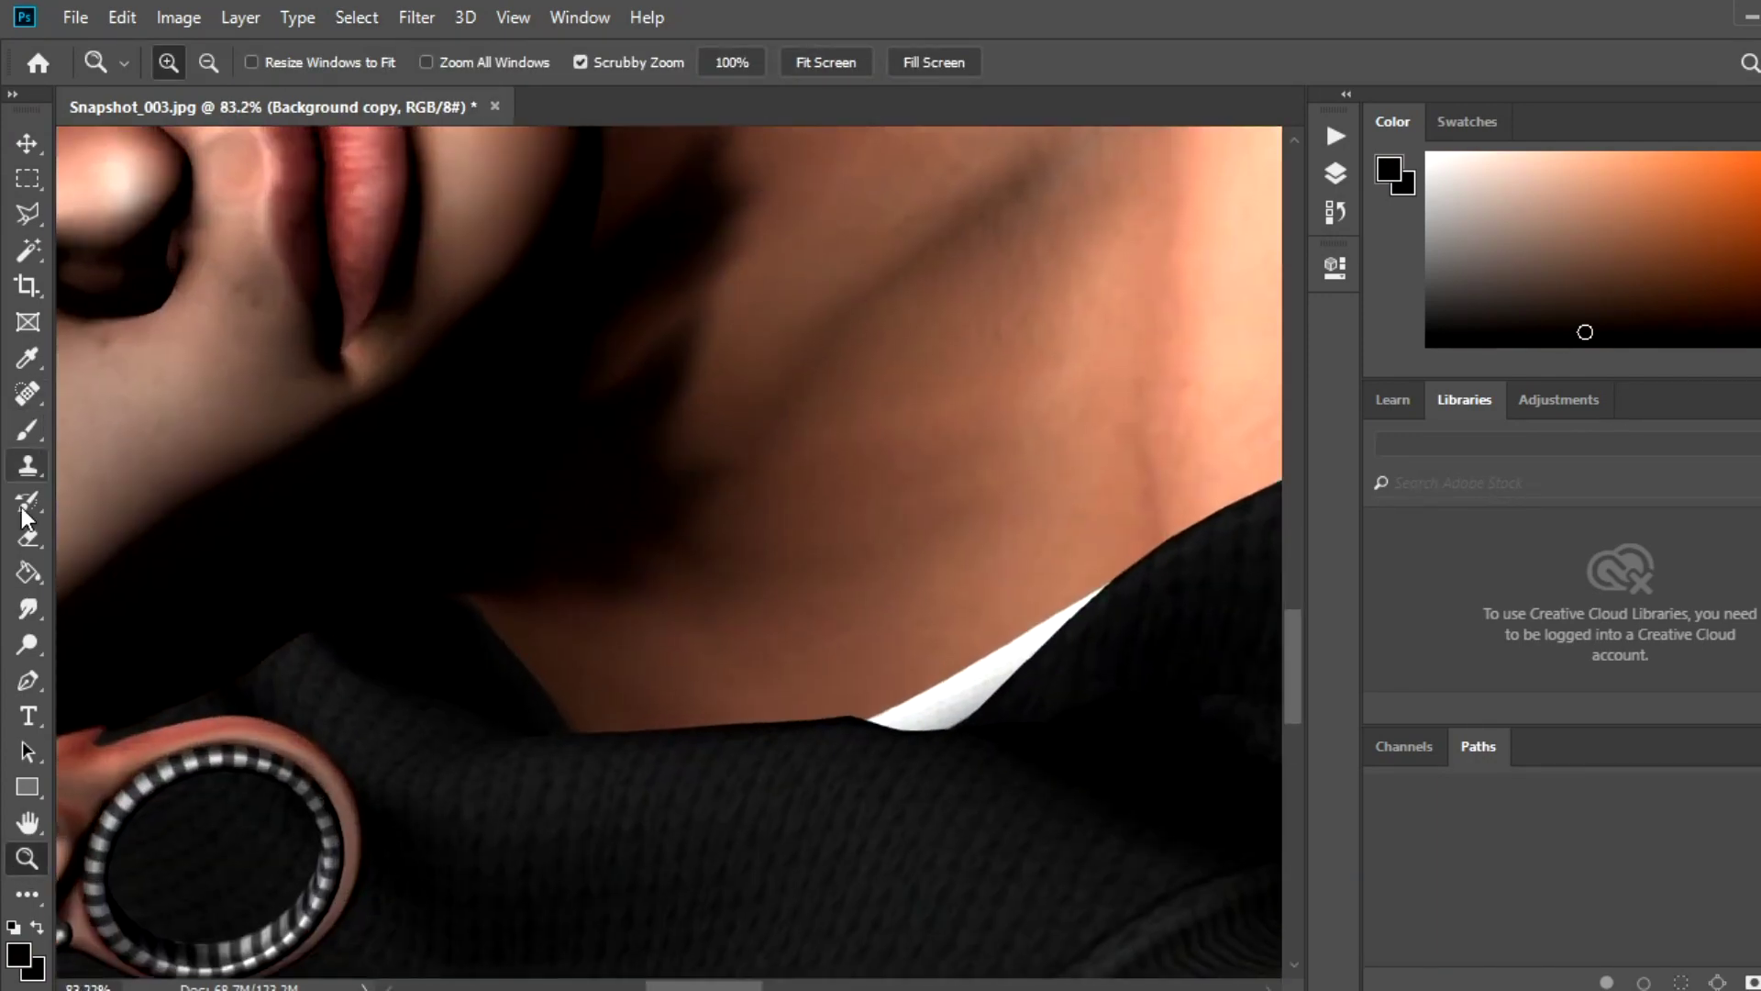
# Add and delete an empty Layer 1, then clone-stamp the neck shadow on Background copy.
pyautogui.click(768, 413)
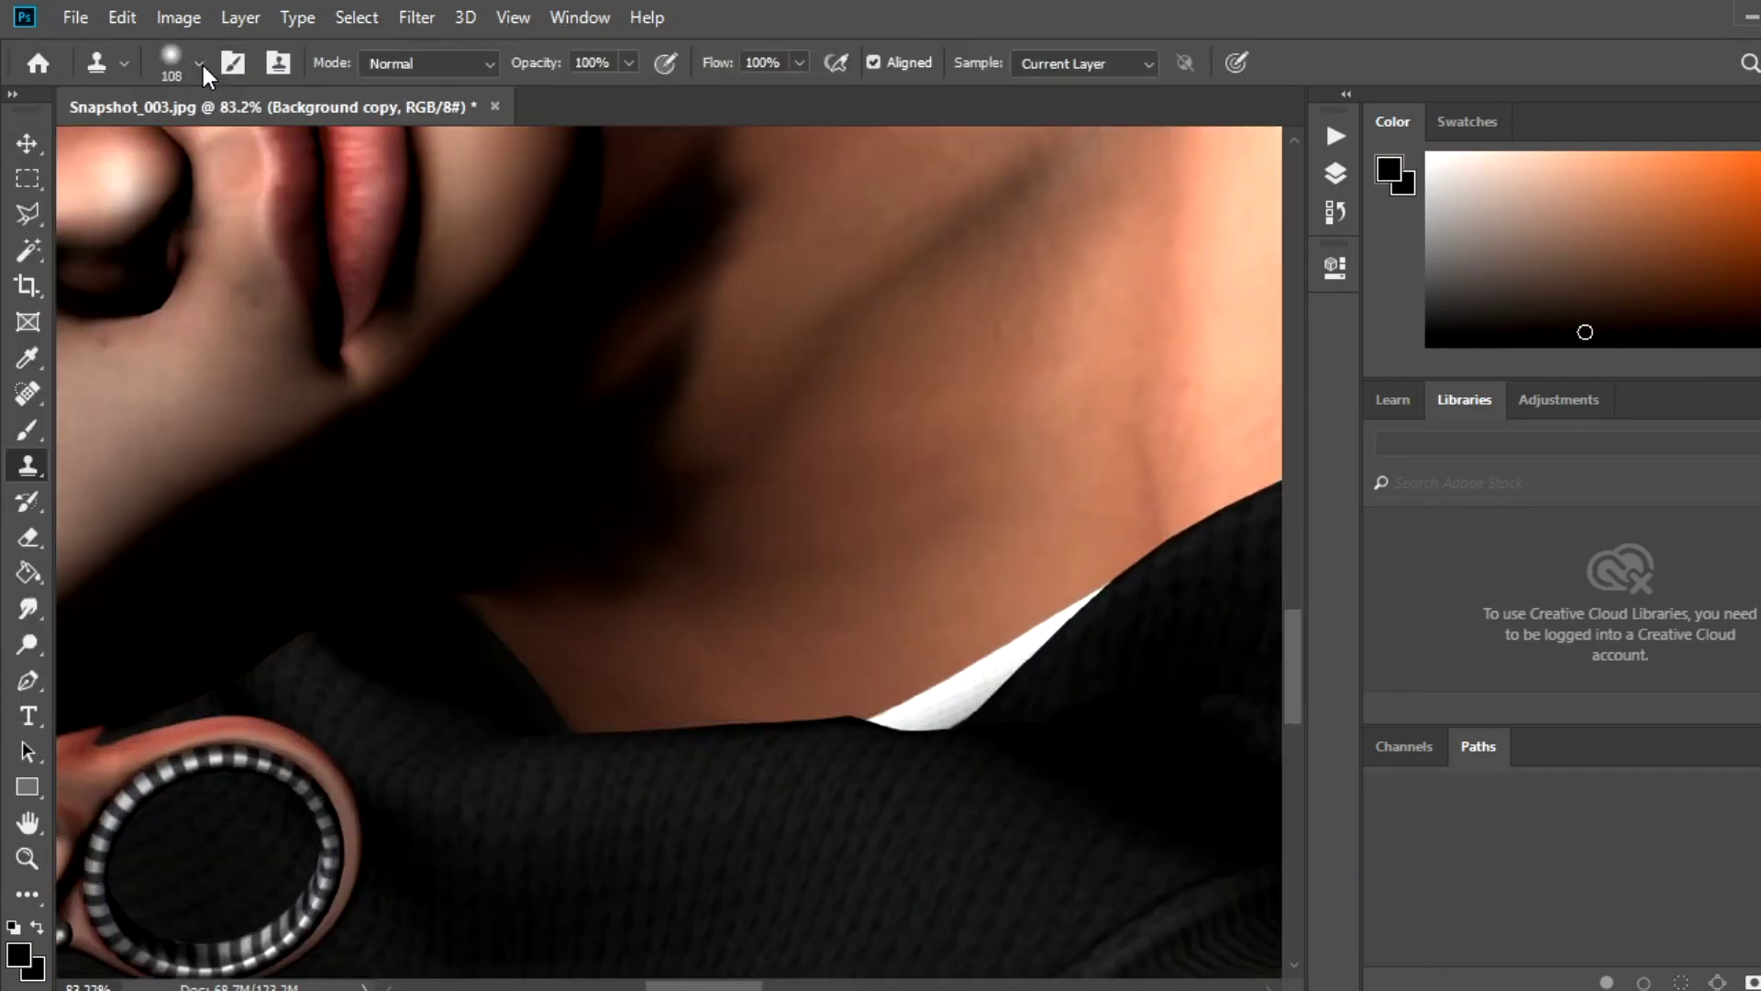
pyautogui.click(1335, 173)
pyautogui.click(1223, 835)
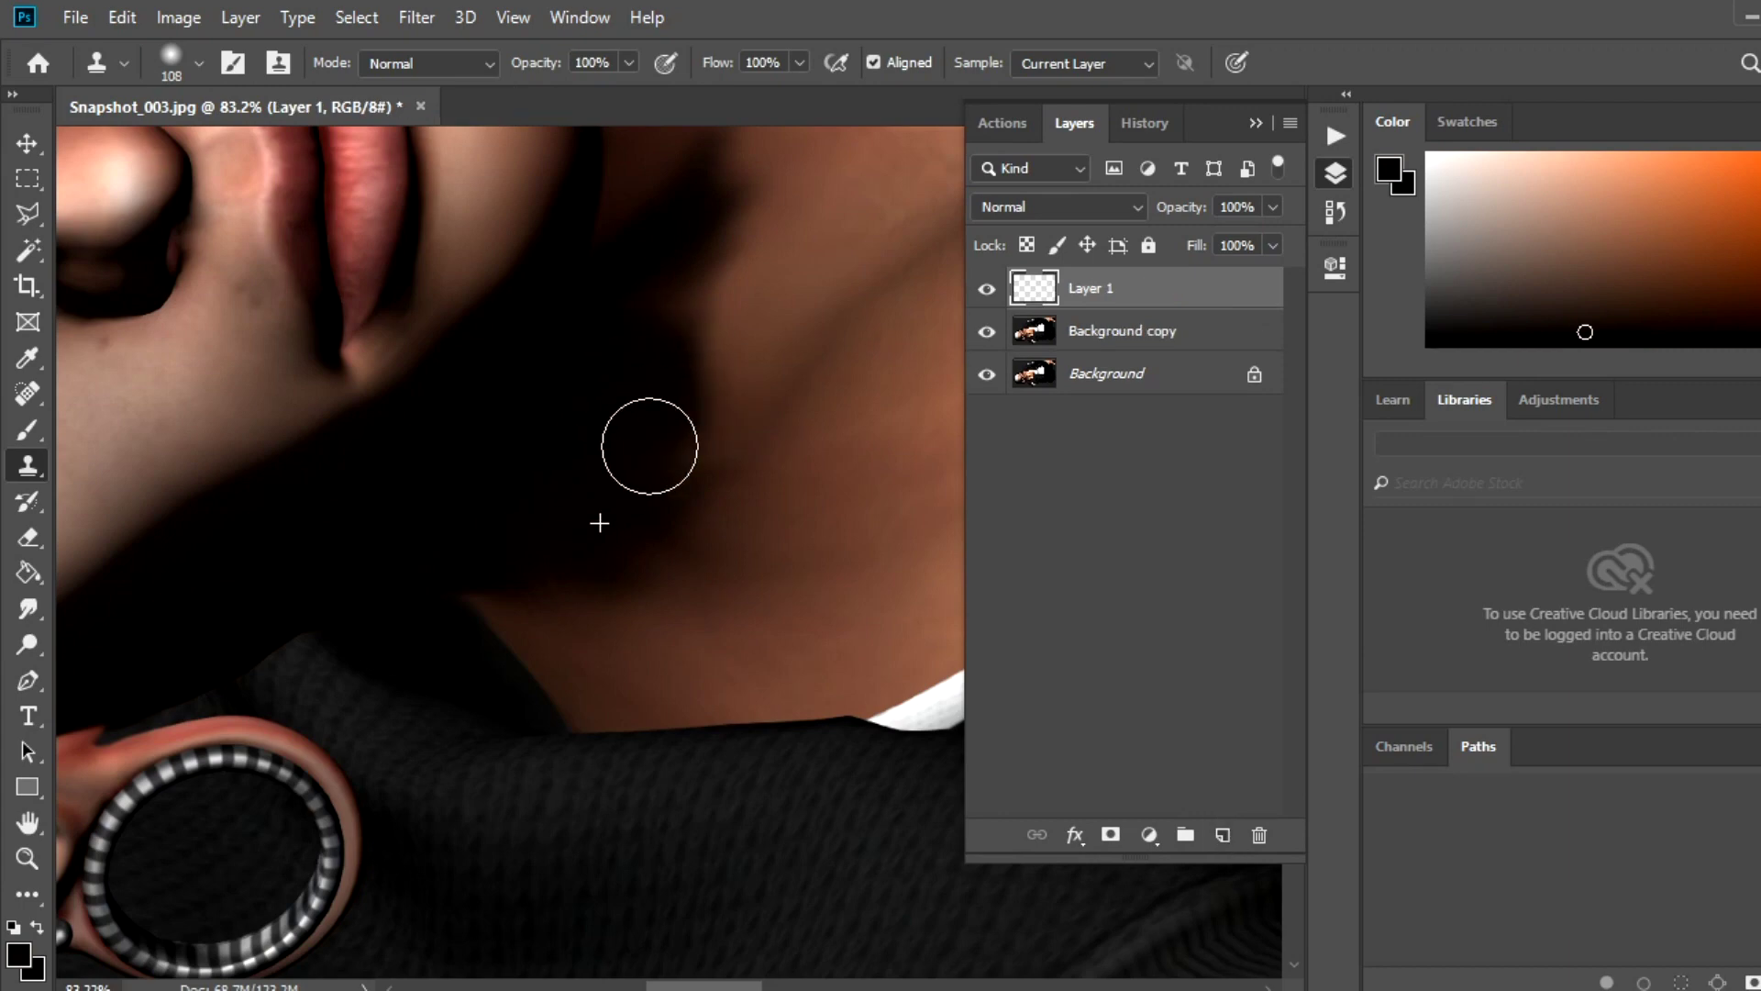
pyautogui.click(1193, 329)
pyautogui.click(1184, 288)
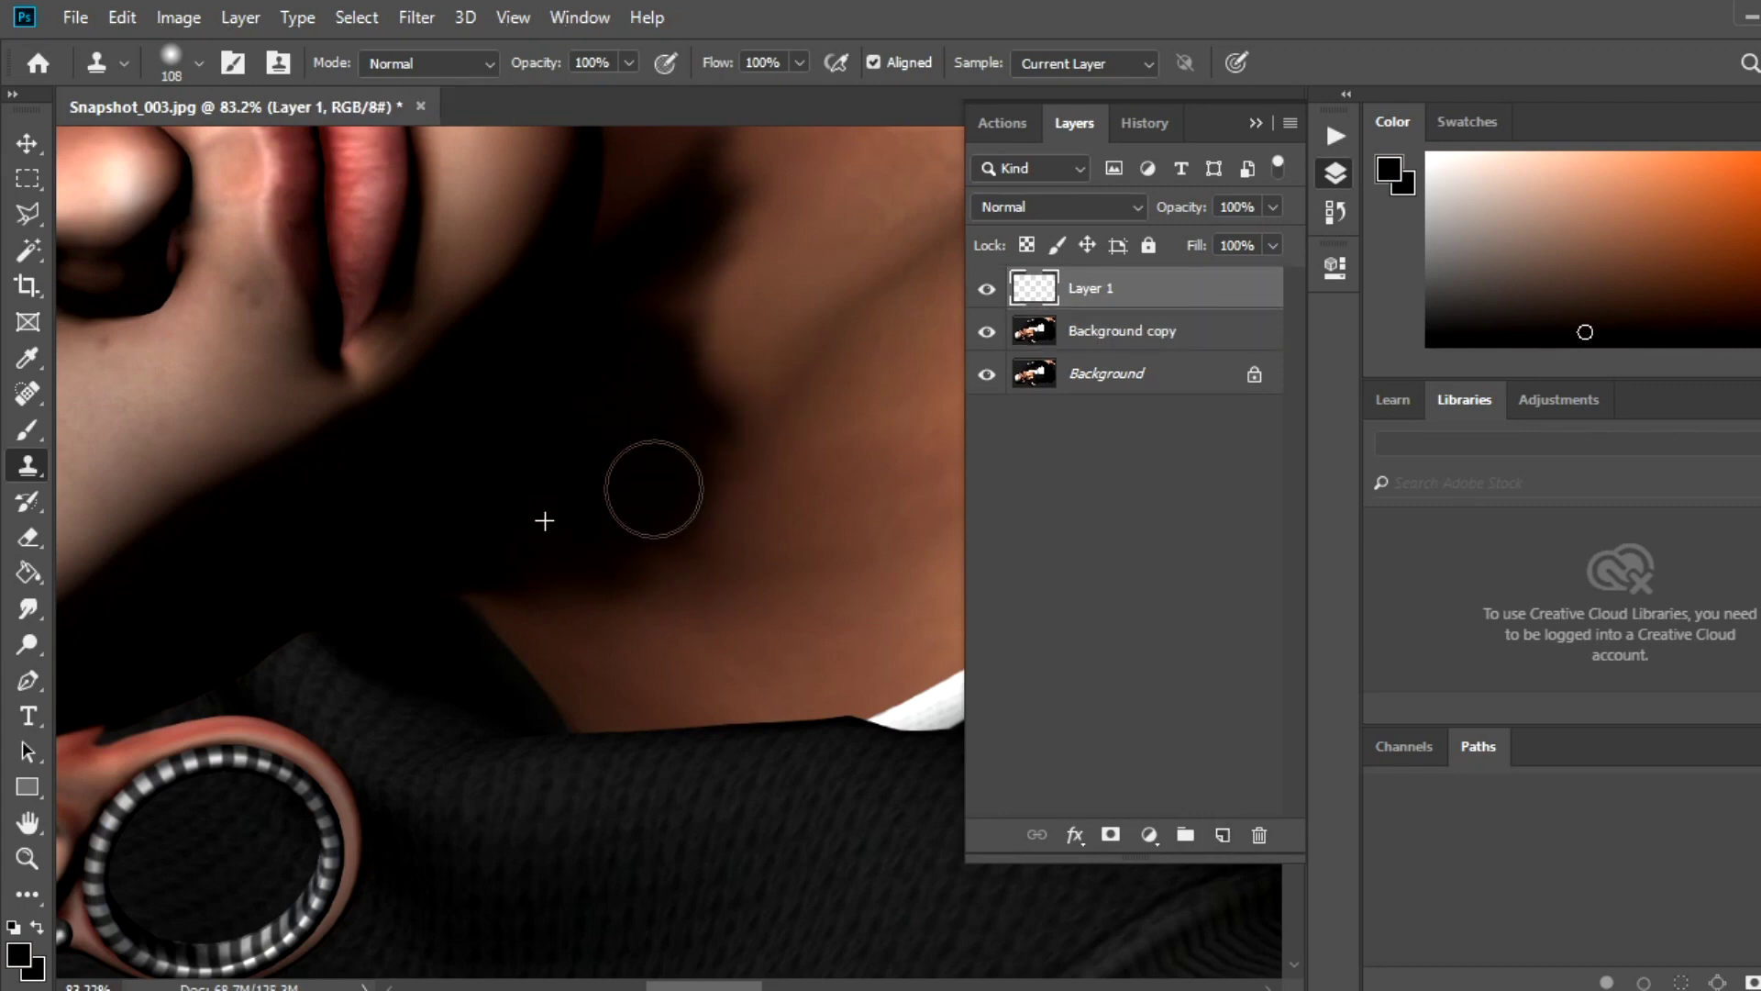
pyautogui.click(1188, 334)
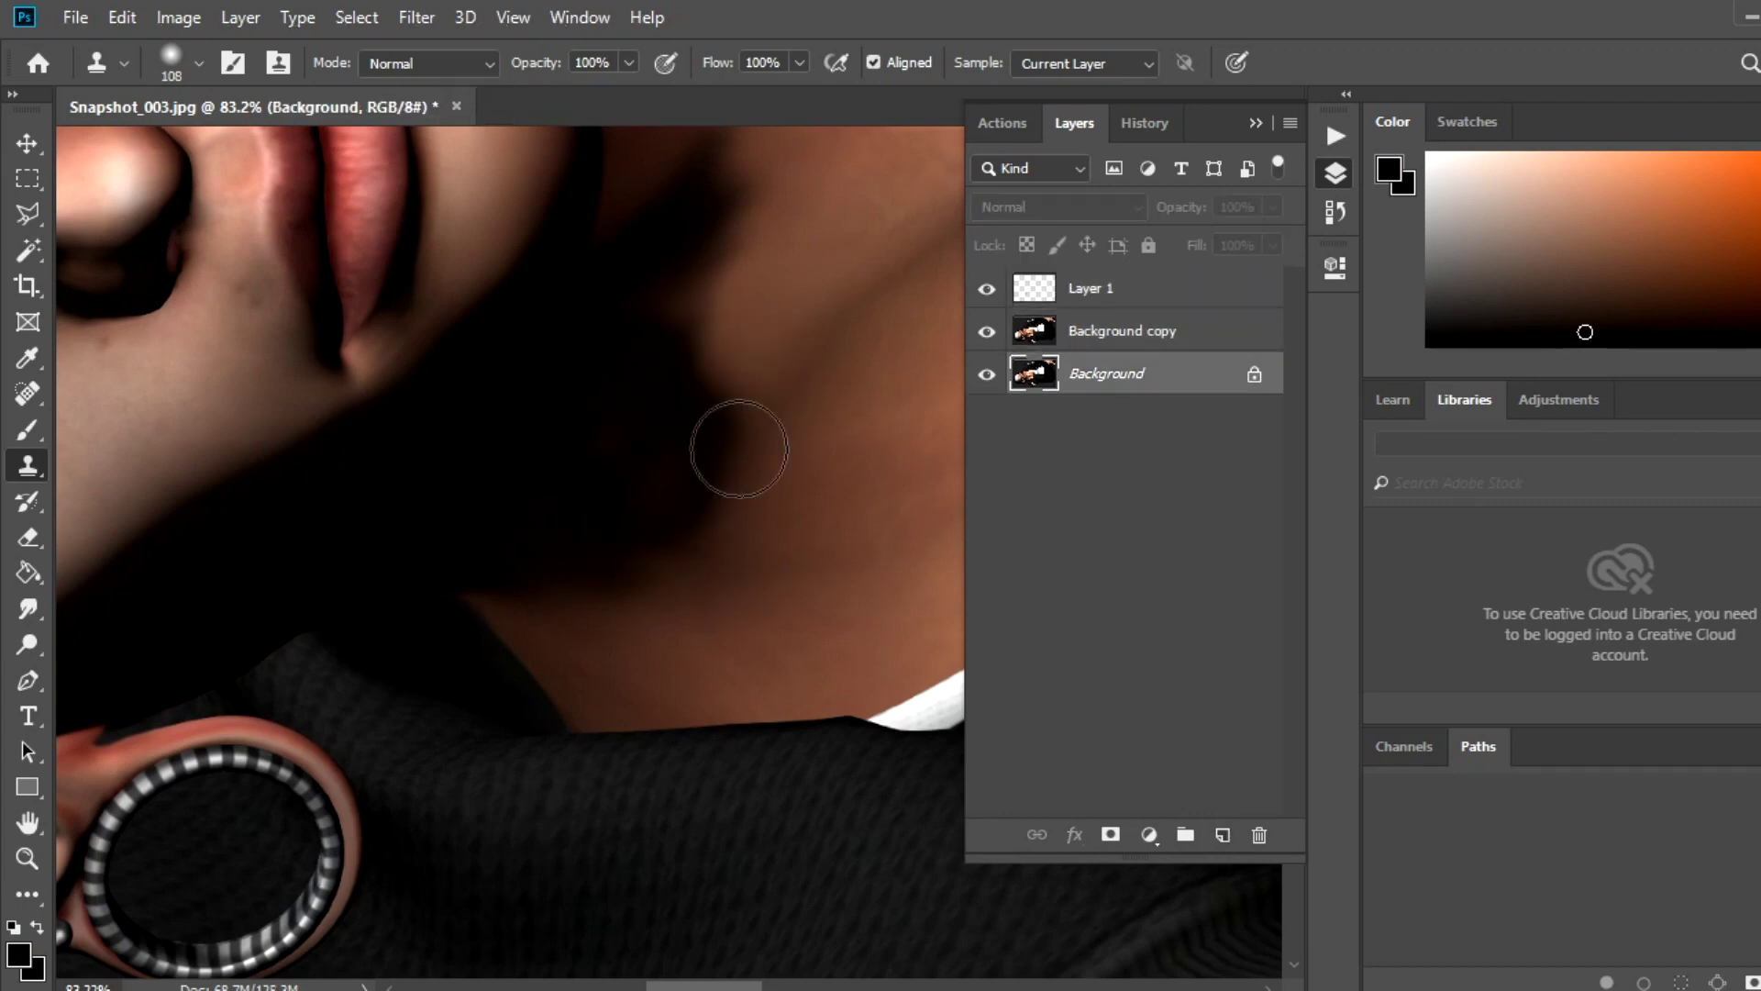
pyautogui.rightClick(1192, 288)
pyautogui.click(1238, 908)
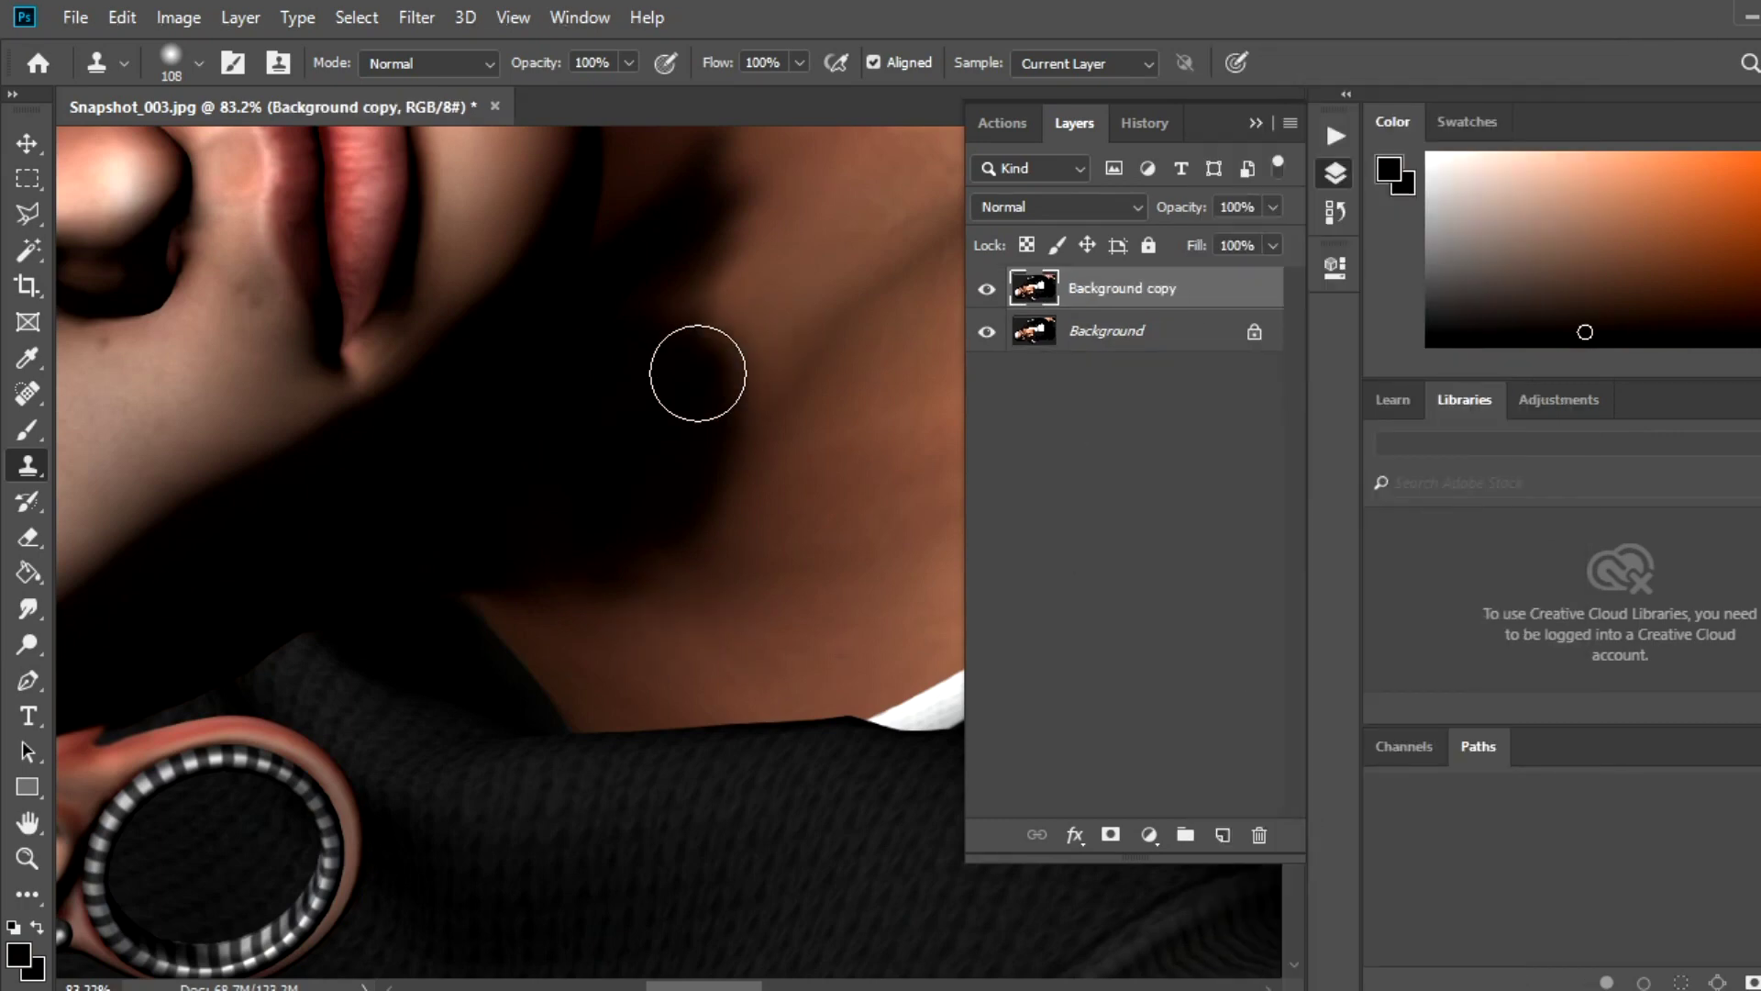
pyautogui.moveTo(700, 374); pyautogui.dragTo(724, 205)
pyautogui.press('r')
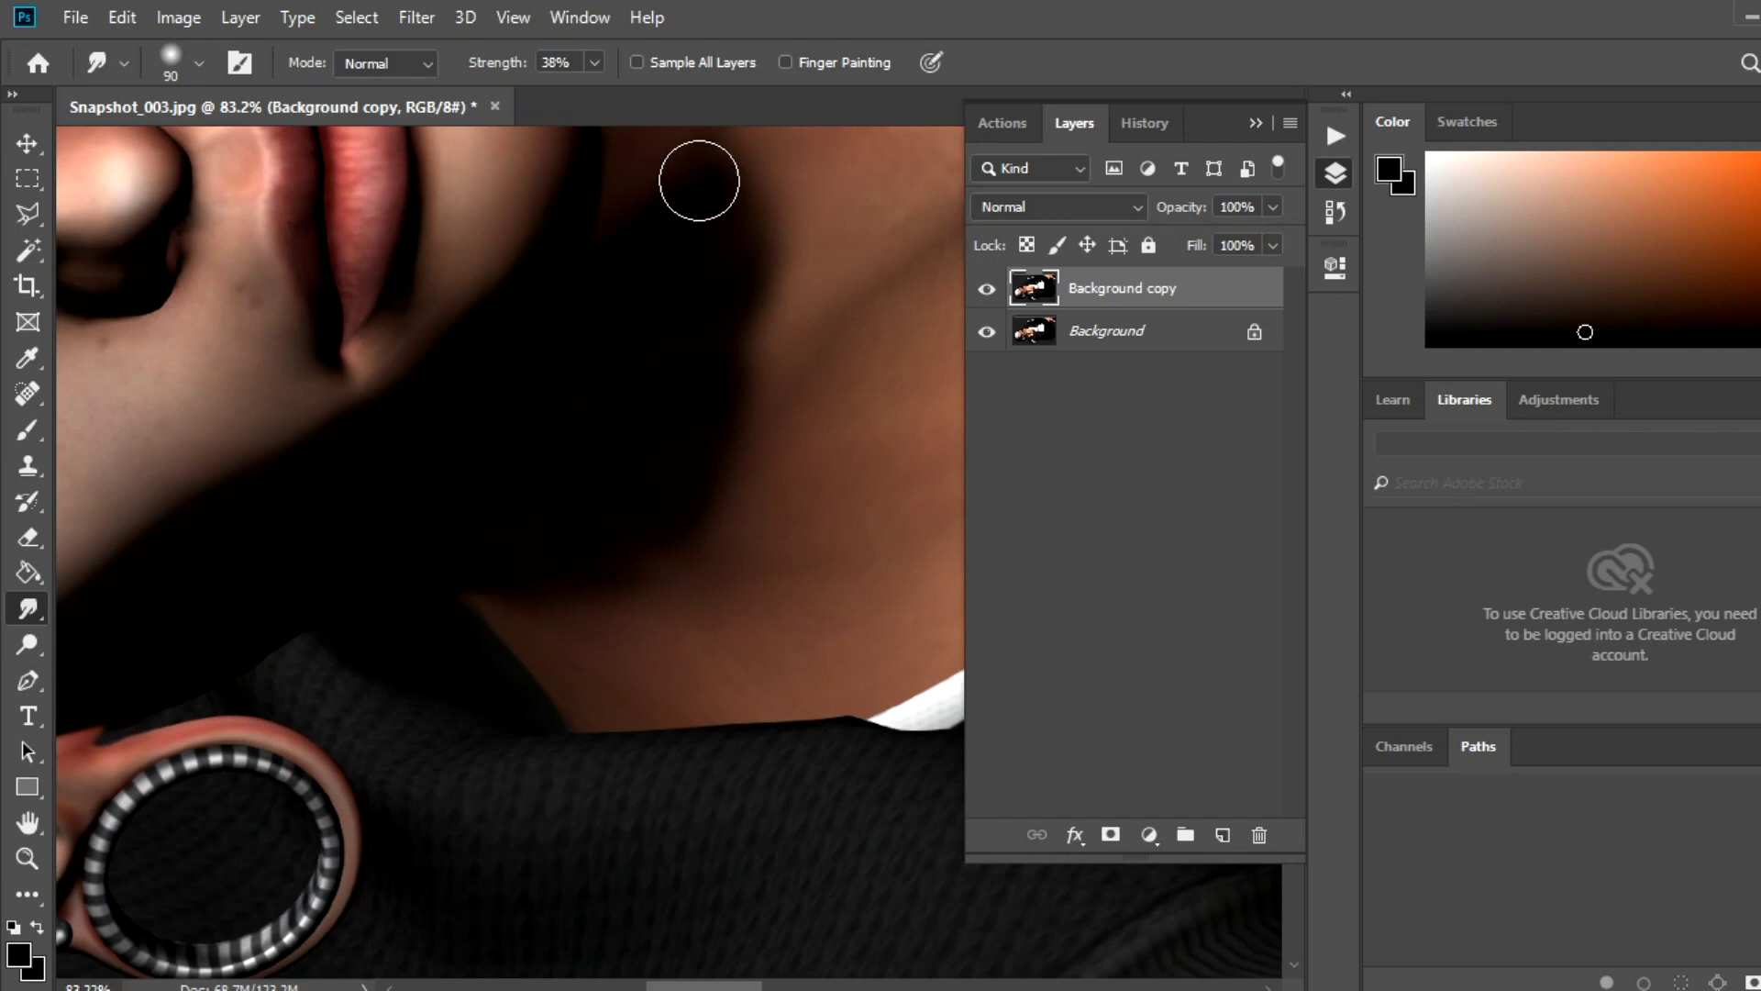
# Smudge the neck shadow up and right toward the jaw, enlarging the brush to 250.
pyautogui.scroll(2, 672, 212)
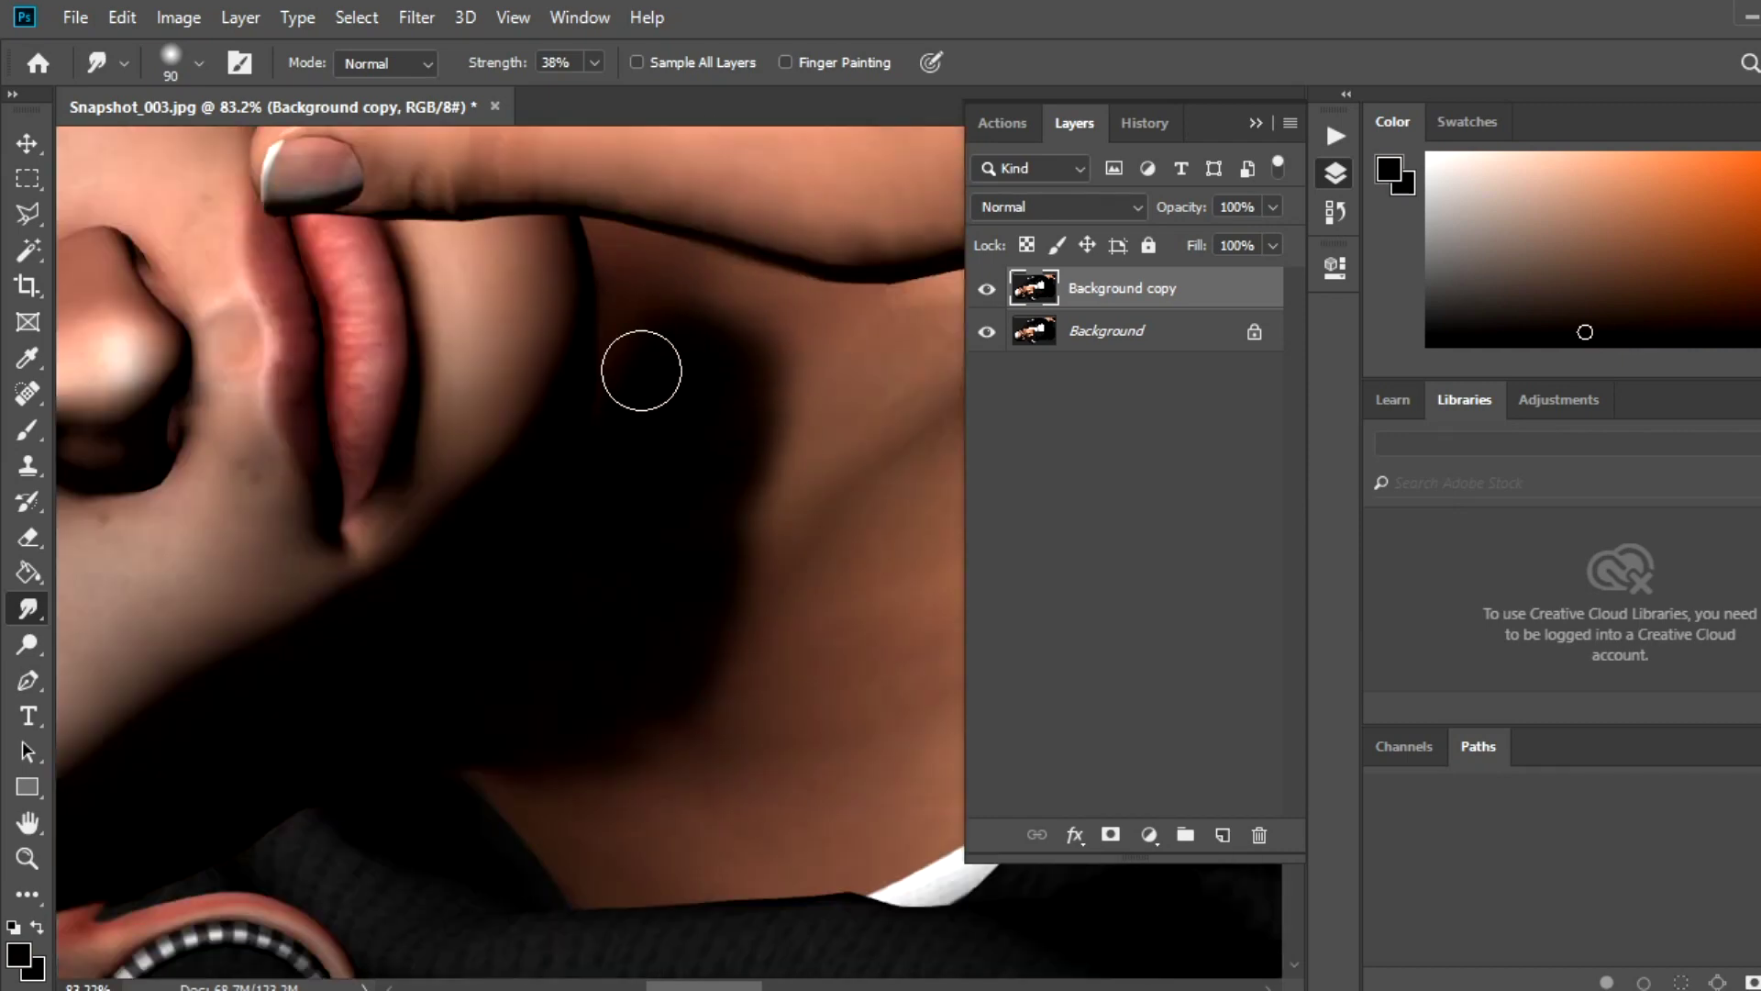
pyautogui.moveTo(669, 330); pyautogui.dragTo(802, 302)
pyautogui.press('z')
pyautogui.moveTo(826, 394); pyautogui.dragTo(756, 392)
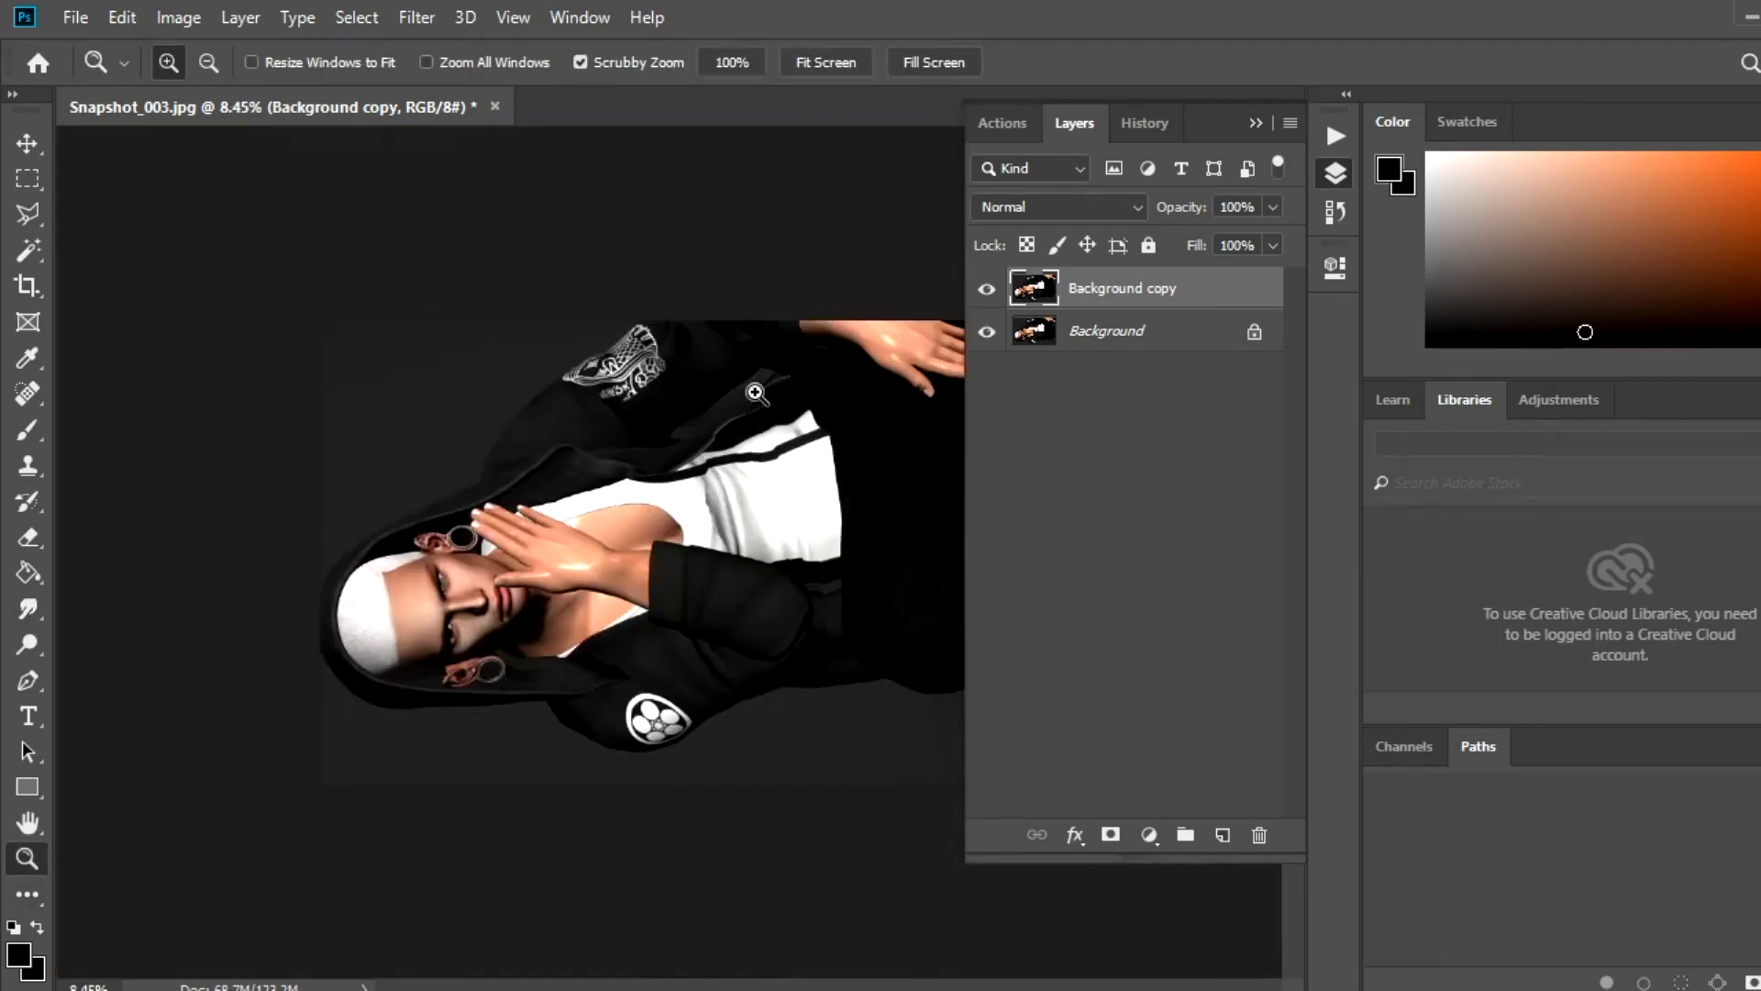
pyautogui.moveTo(515, 649); pyautogui.dragTo(584, 642)
pyautogui.press('r')
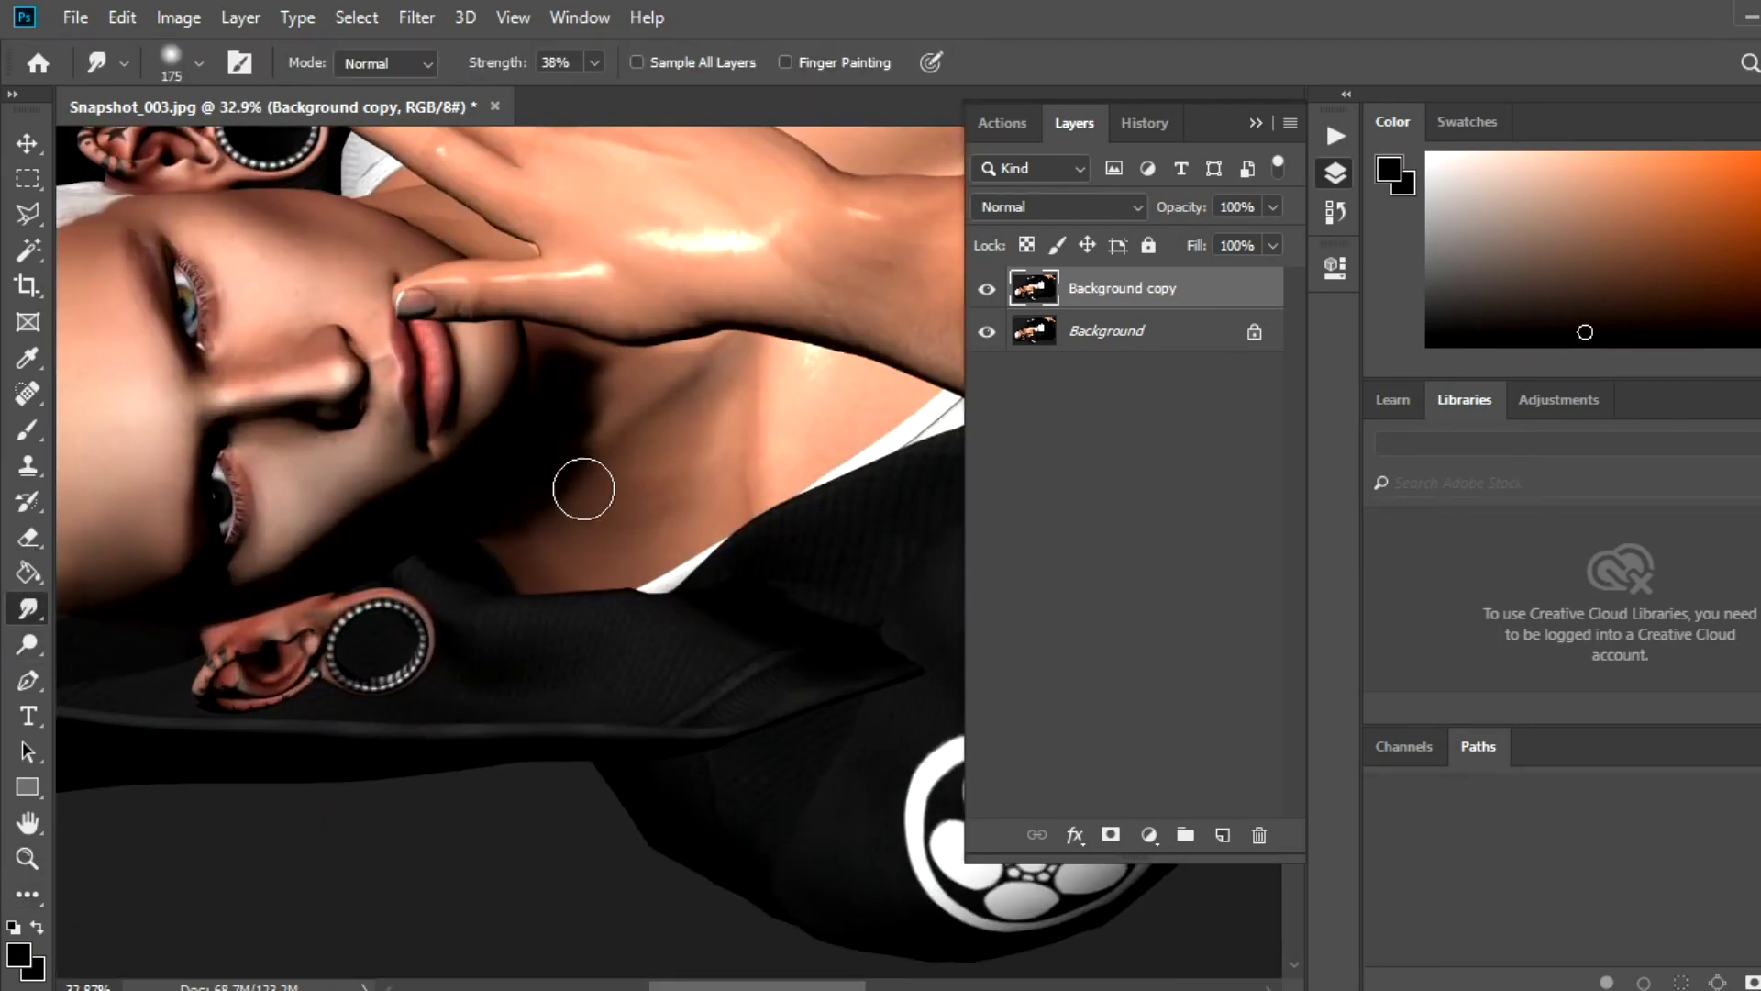
pyautogui.press(']')
pyautogui.press(']')
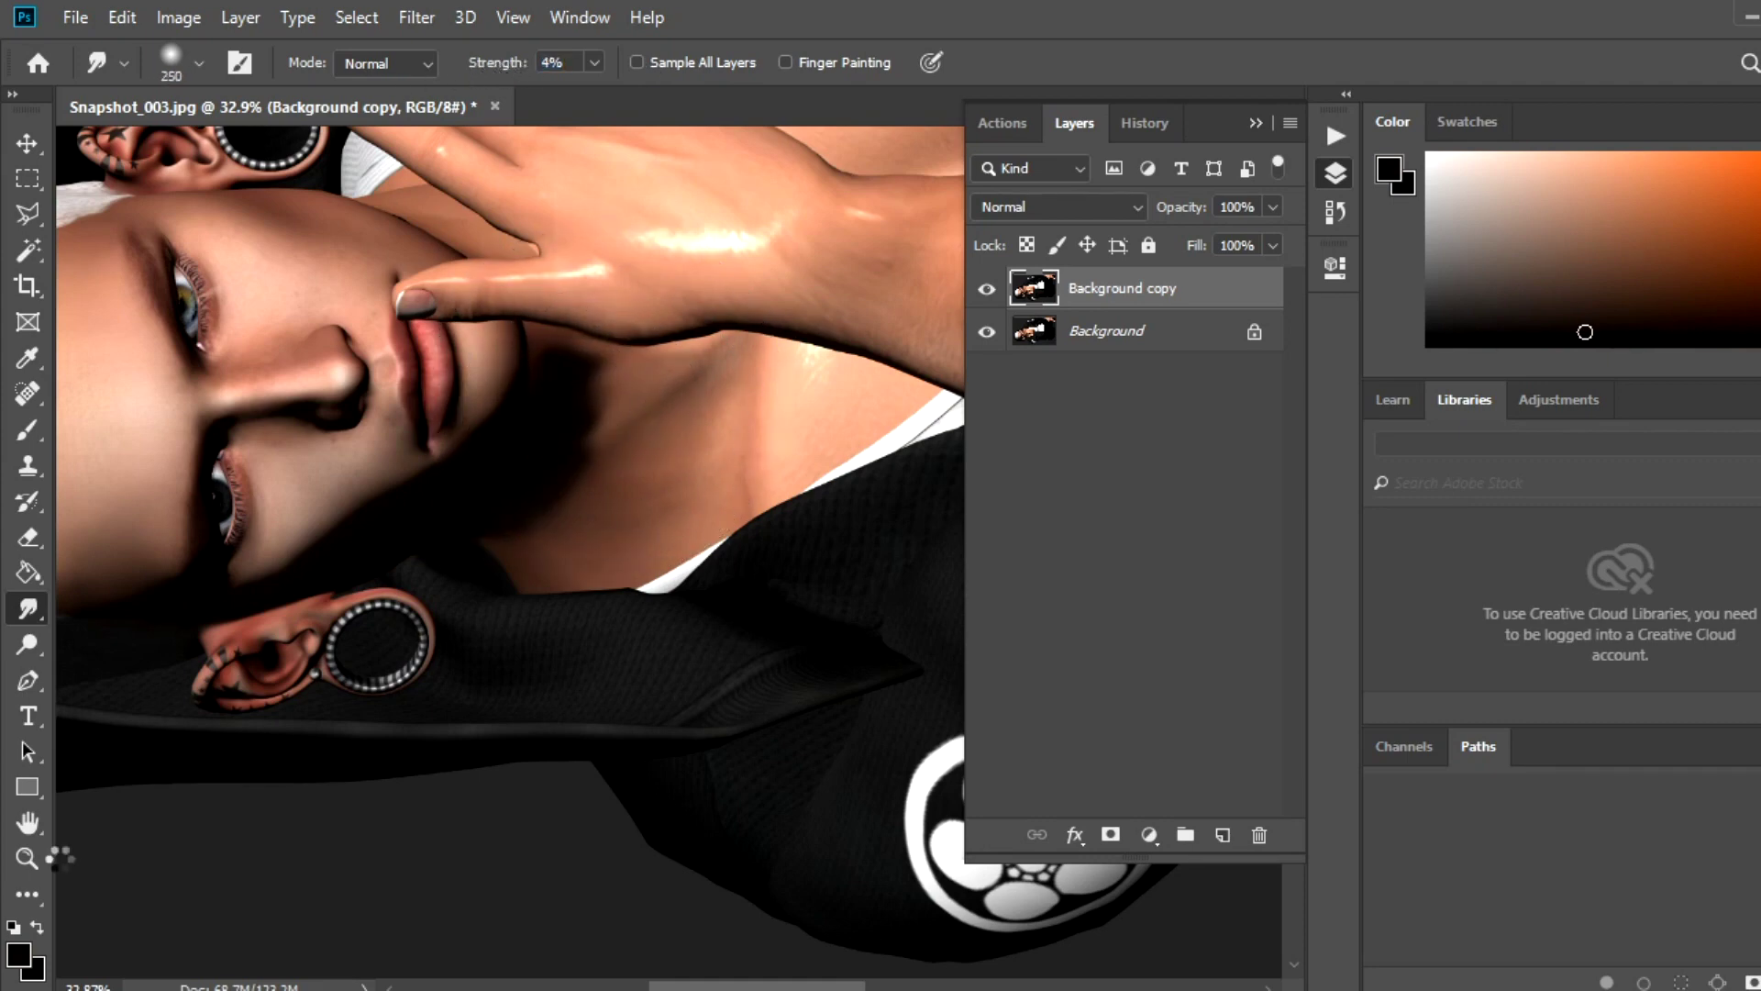
pyautogui.press('z')
pyautogui.moveTo(826, 511); pyautogui.dragTo(147, 554)
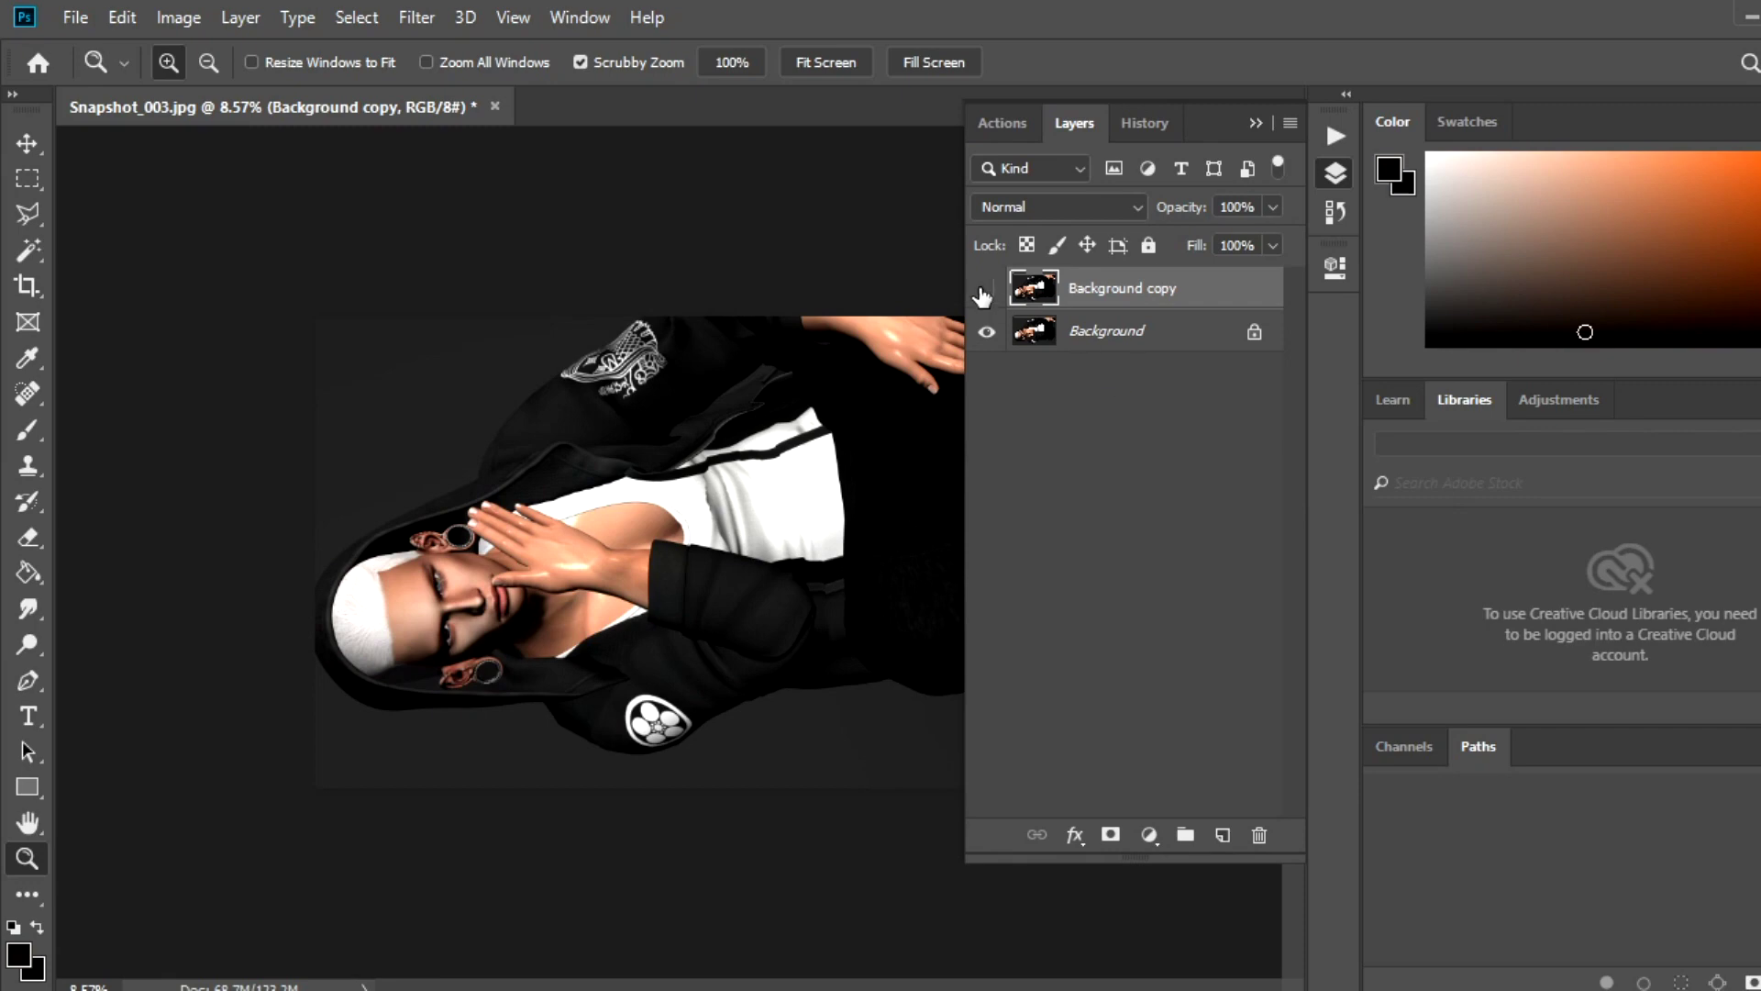
# Rotate the canvas 90° clockwise, zoom in on the ear, and duplicate into Background copy 2.
pyautogui.click(178, 18)
pyautogui.moveTo(229, 277)
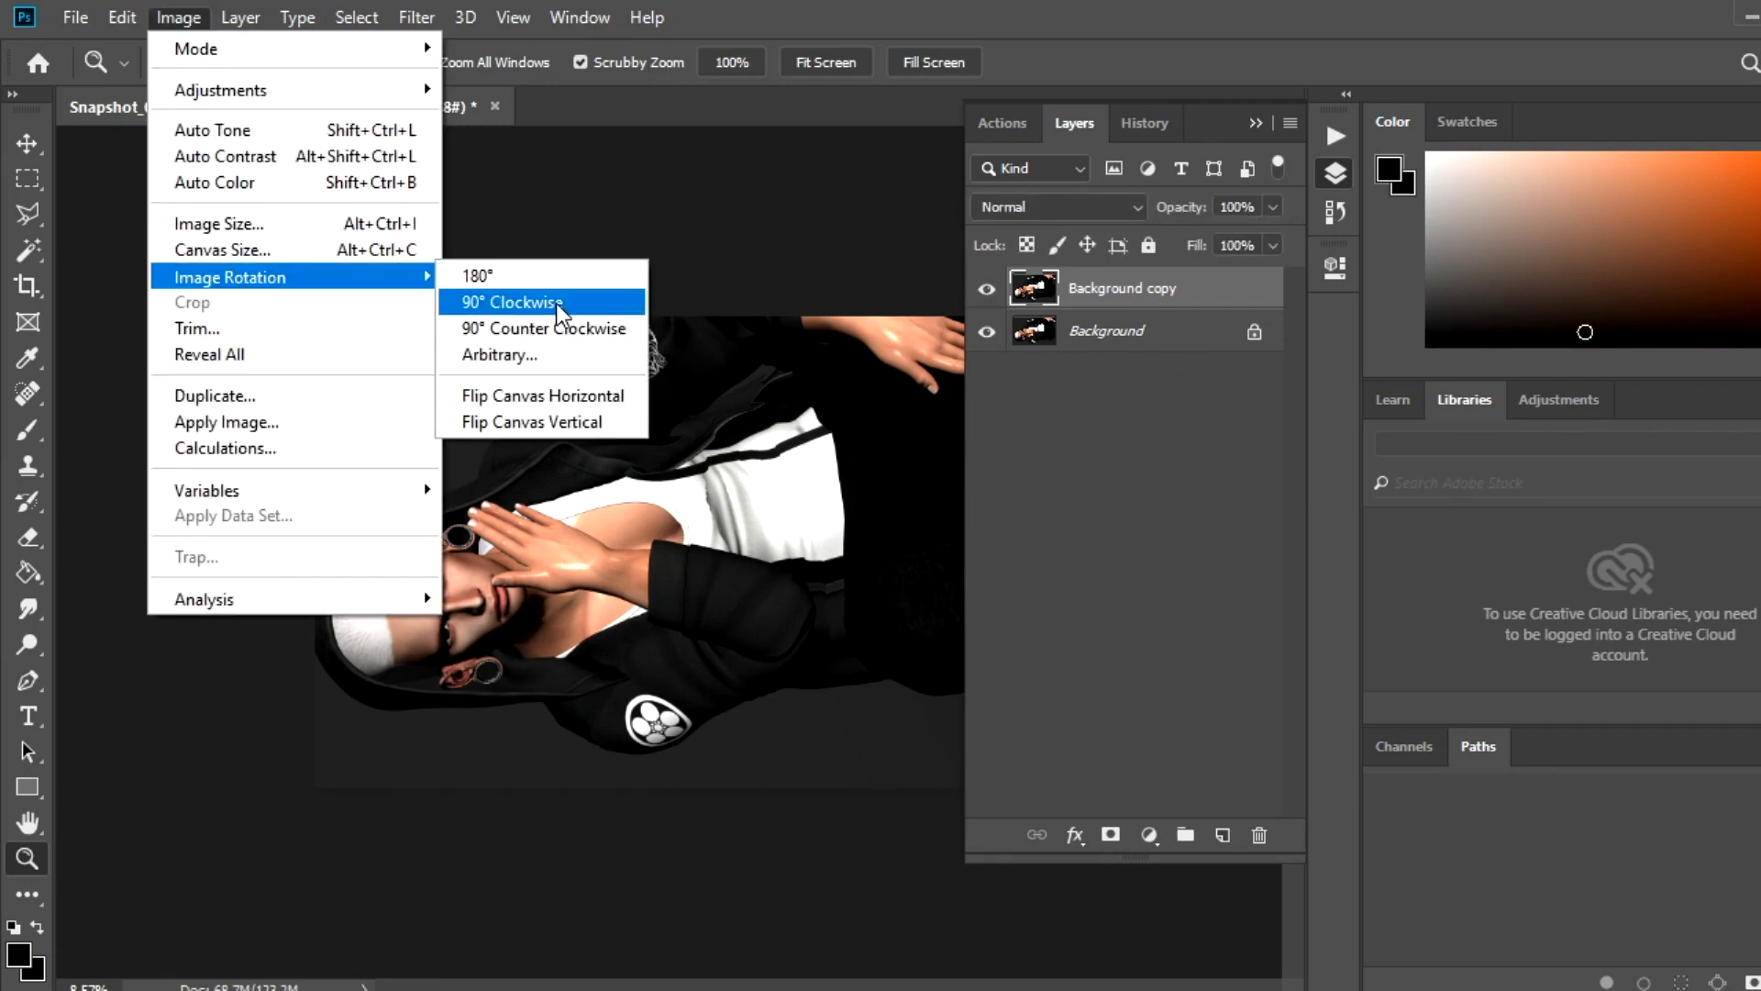
pyautogui.click(558, 306)
pyautogui.moveTo(648, 393)
pyautogui.mouseDown()
pyautogui.moveTo(265, 485)
pyautogui.moveTo(286, 471)
pyautogui.mouseUp()
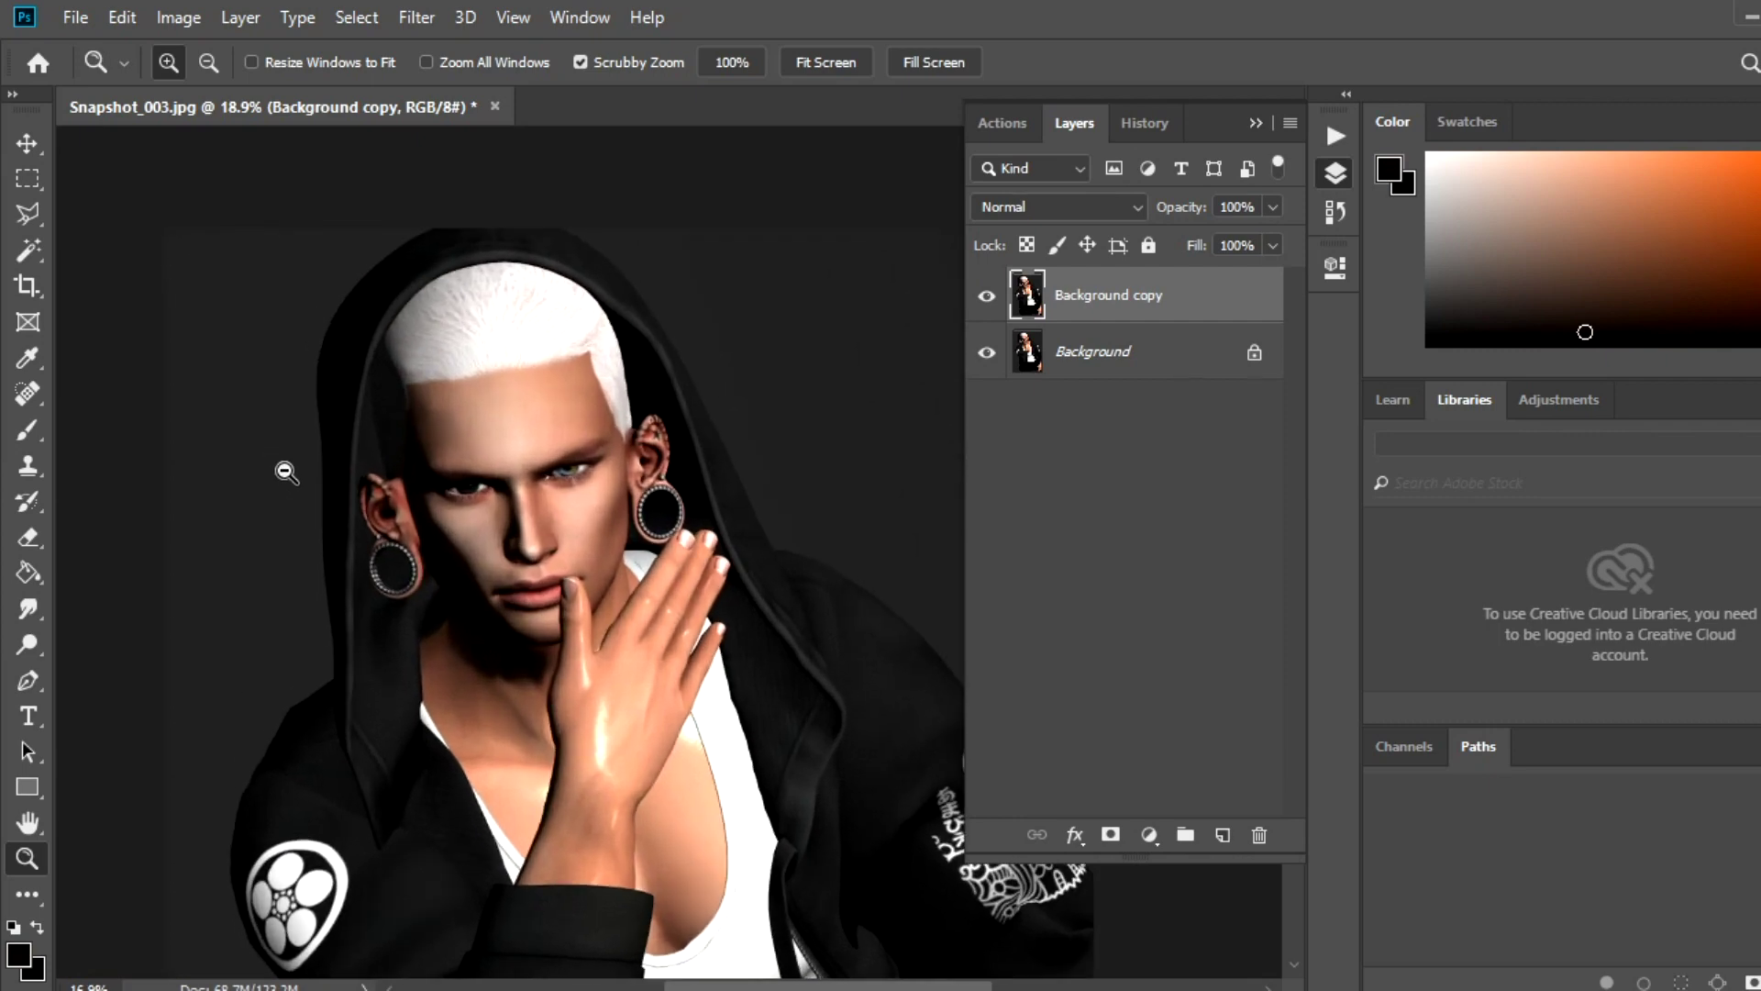
pyautogui.moveTo(463, 420); pyautogui.dragTo(325, 629)
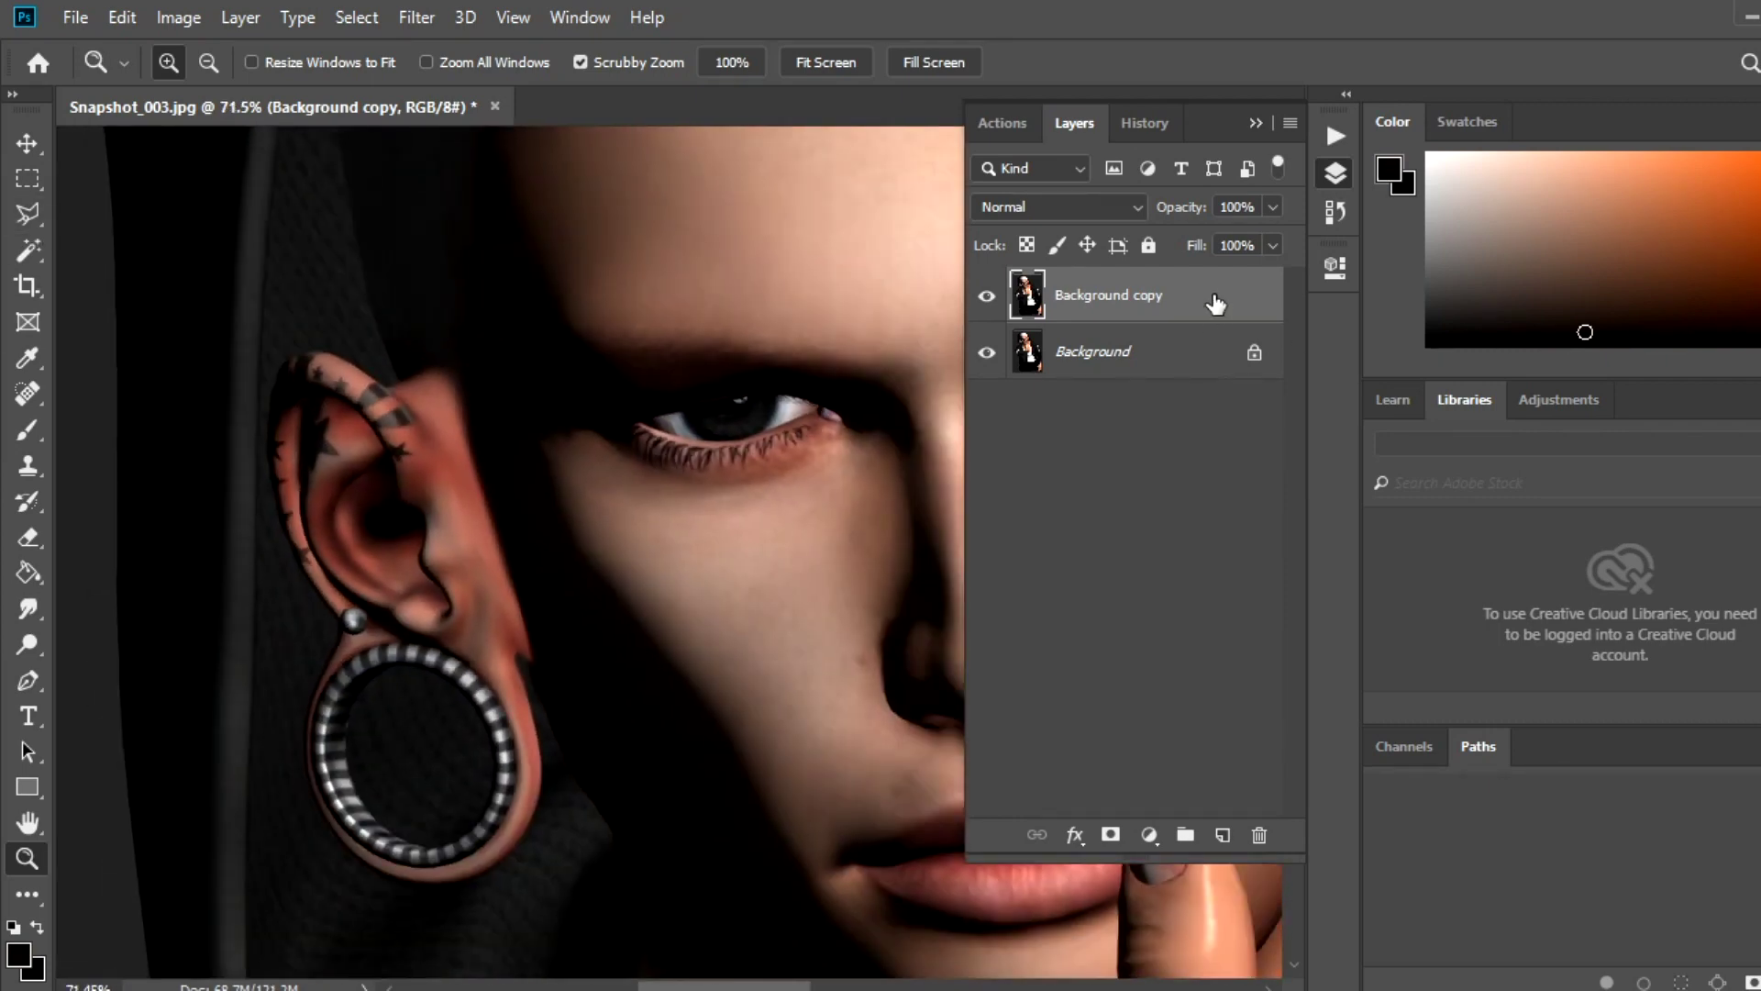
pyautogui.moveTo(1213, 328); pyautogui.dragTo(1223, 835)
# Enclose the dark hood strip beside the left ear in a closed polygonal selection.
pyautogui.press('l')
pyautogui.click(458, 357)
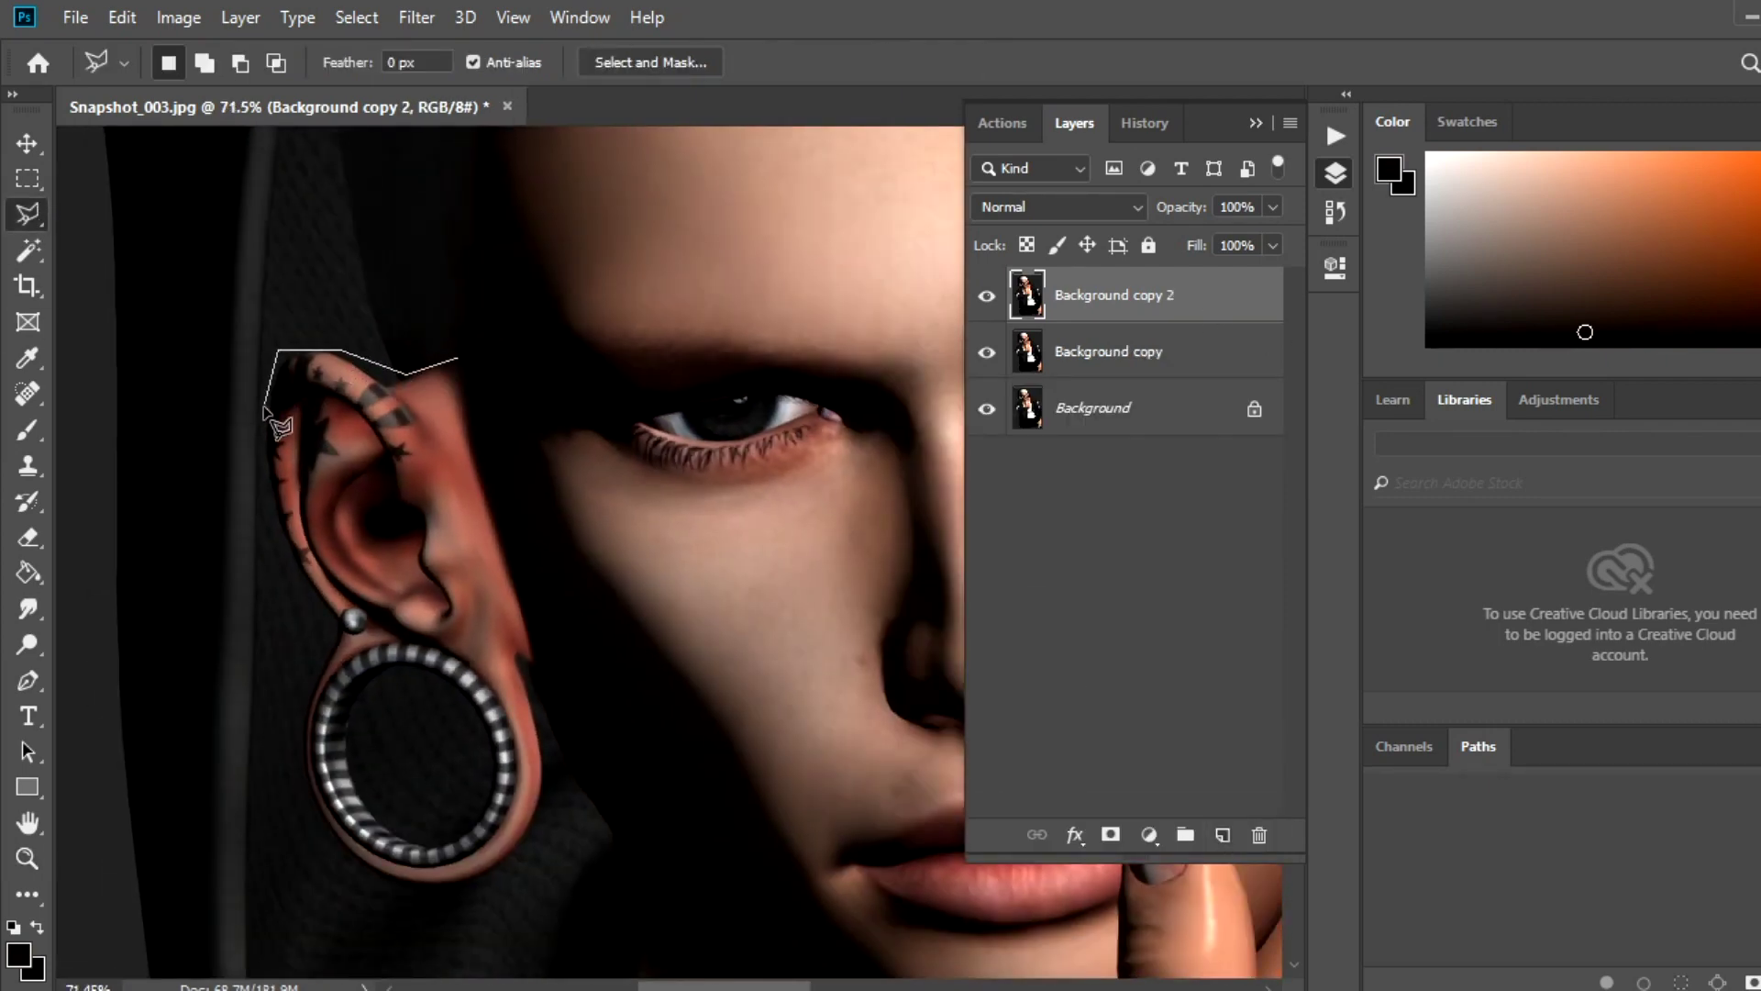
pyautogui.click(297, 747)
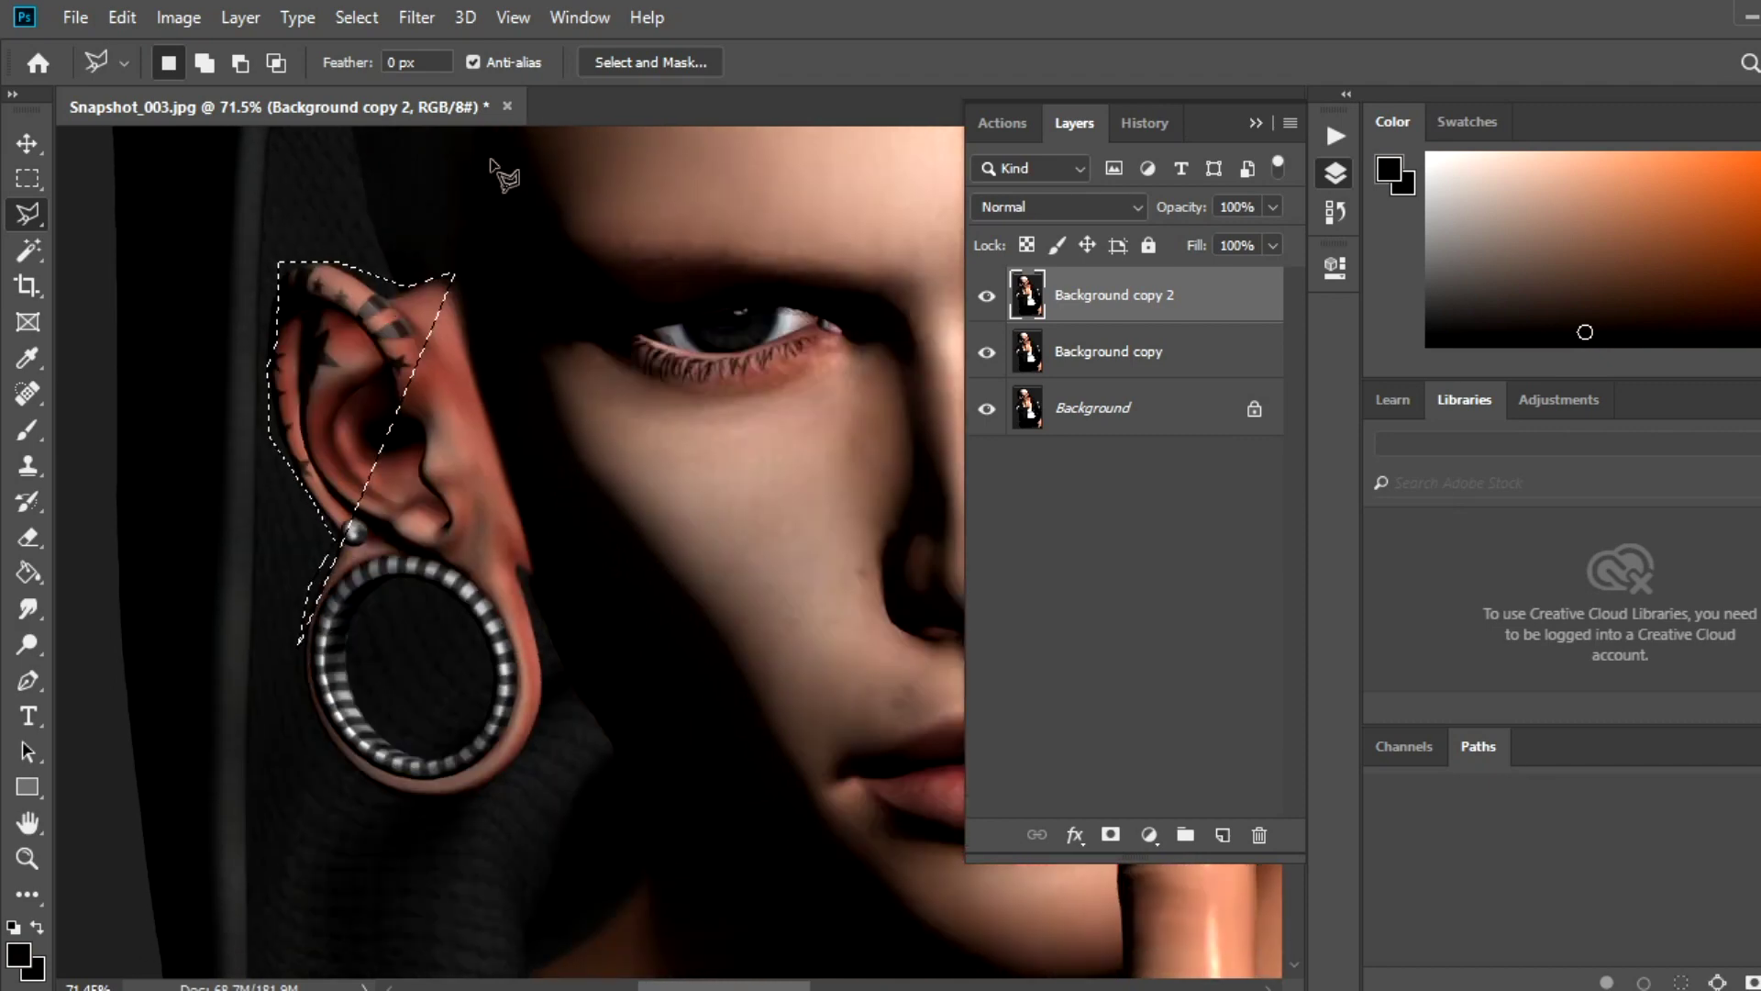
pyautogui.moveTo(302, 750); pyautogui.dragTo(437, 310)
pyautogui.click(511, 635)
pyautogui.click(603, 796)
pyautogui.scroll(-3, 569, 918)
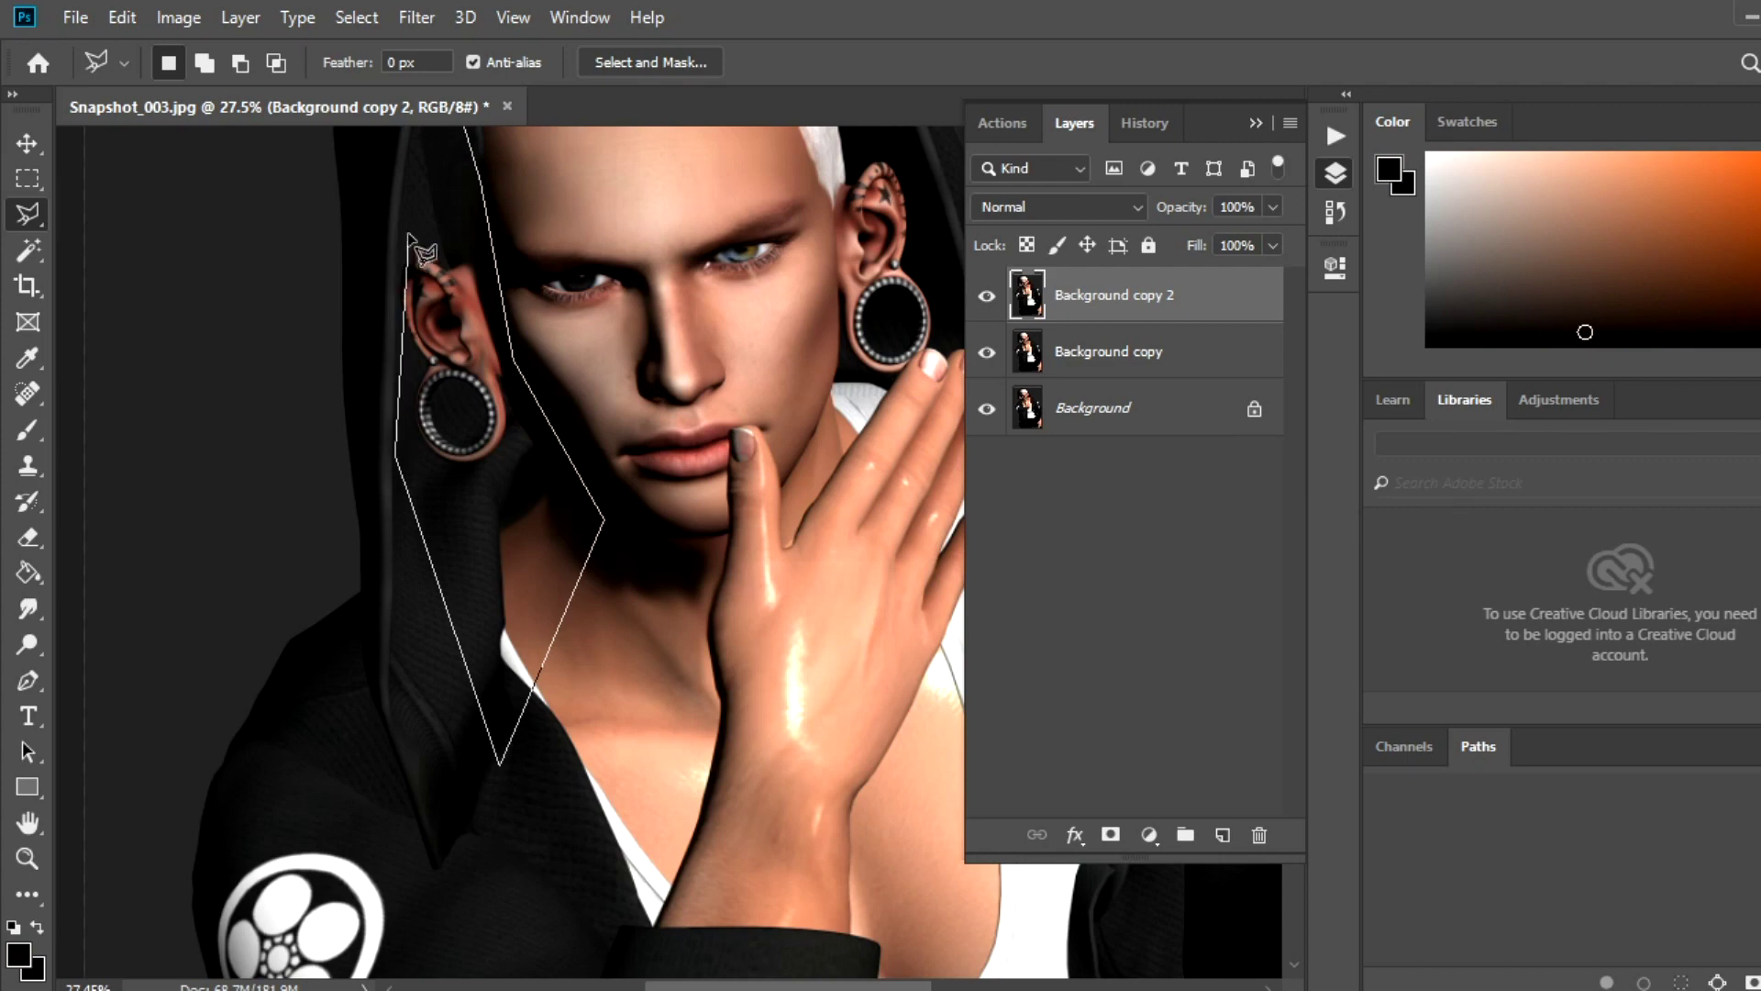
pyautogui.scroll(1, 439, 139)
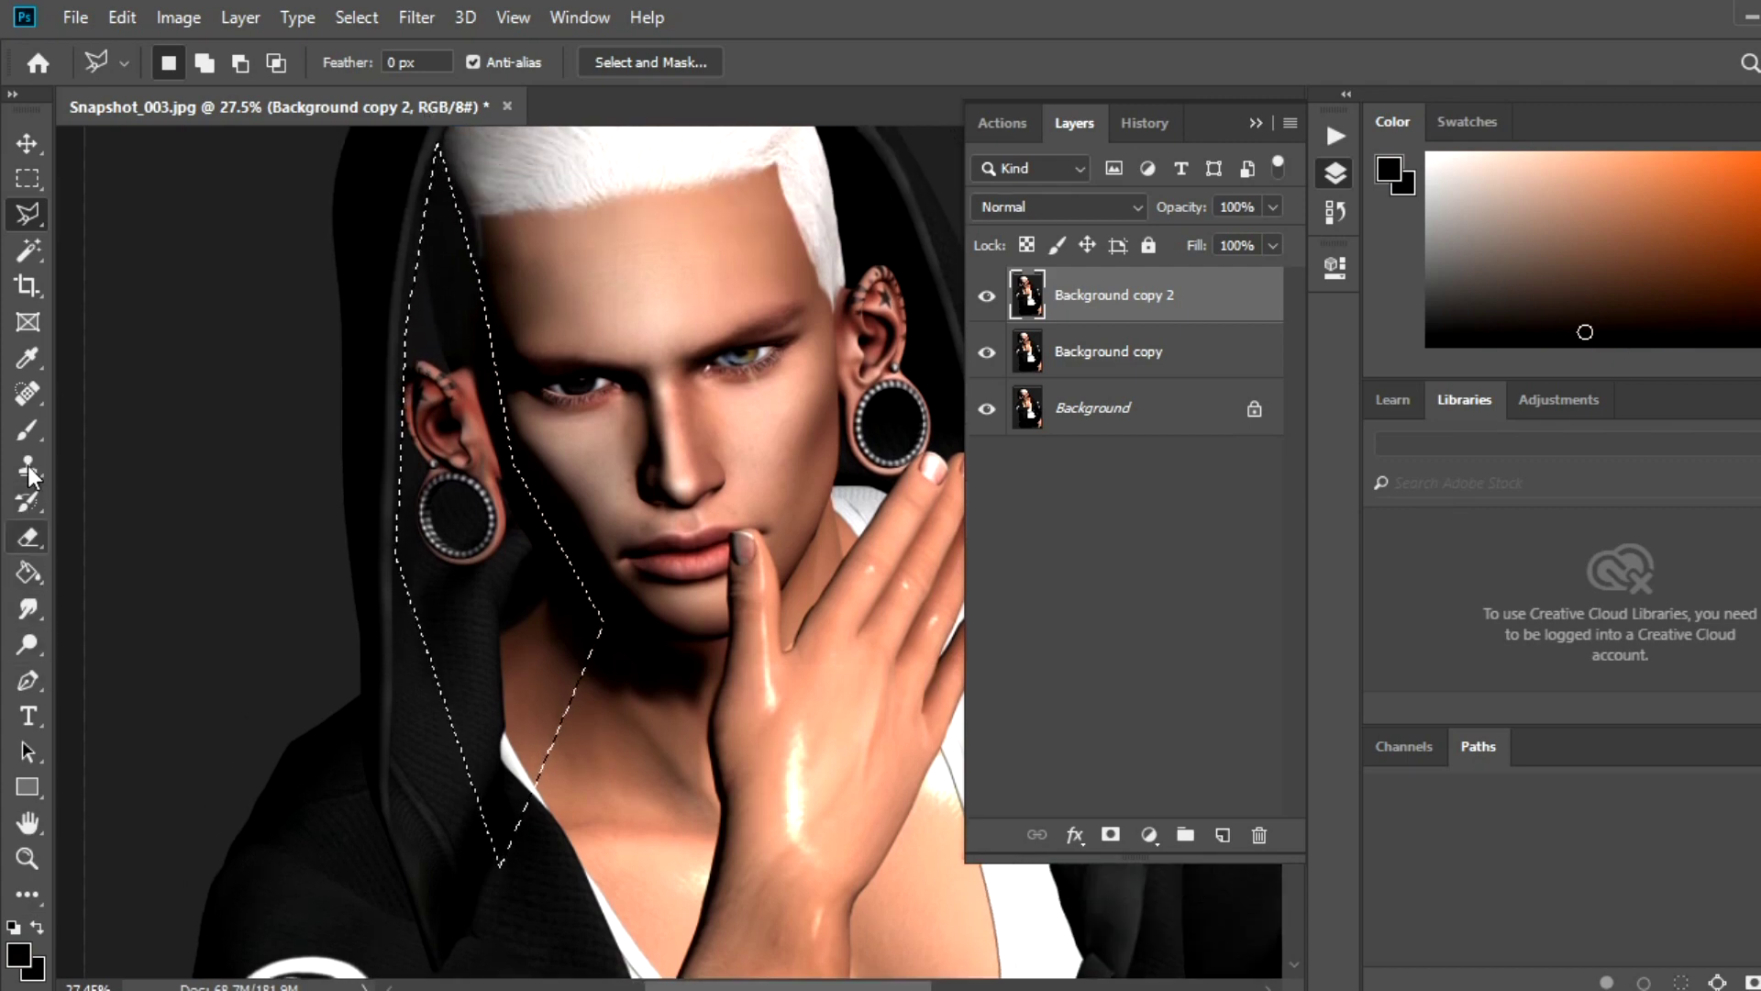
pyautogui.press('i')
pyautogui.hotkey('alt', '[')
pyautogui.press('b')
pyautogui.click(1129, 294)
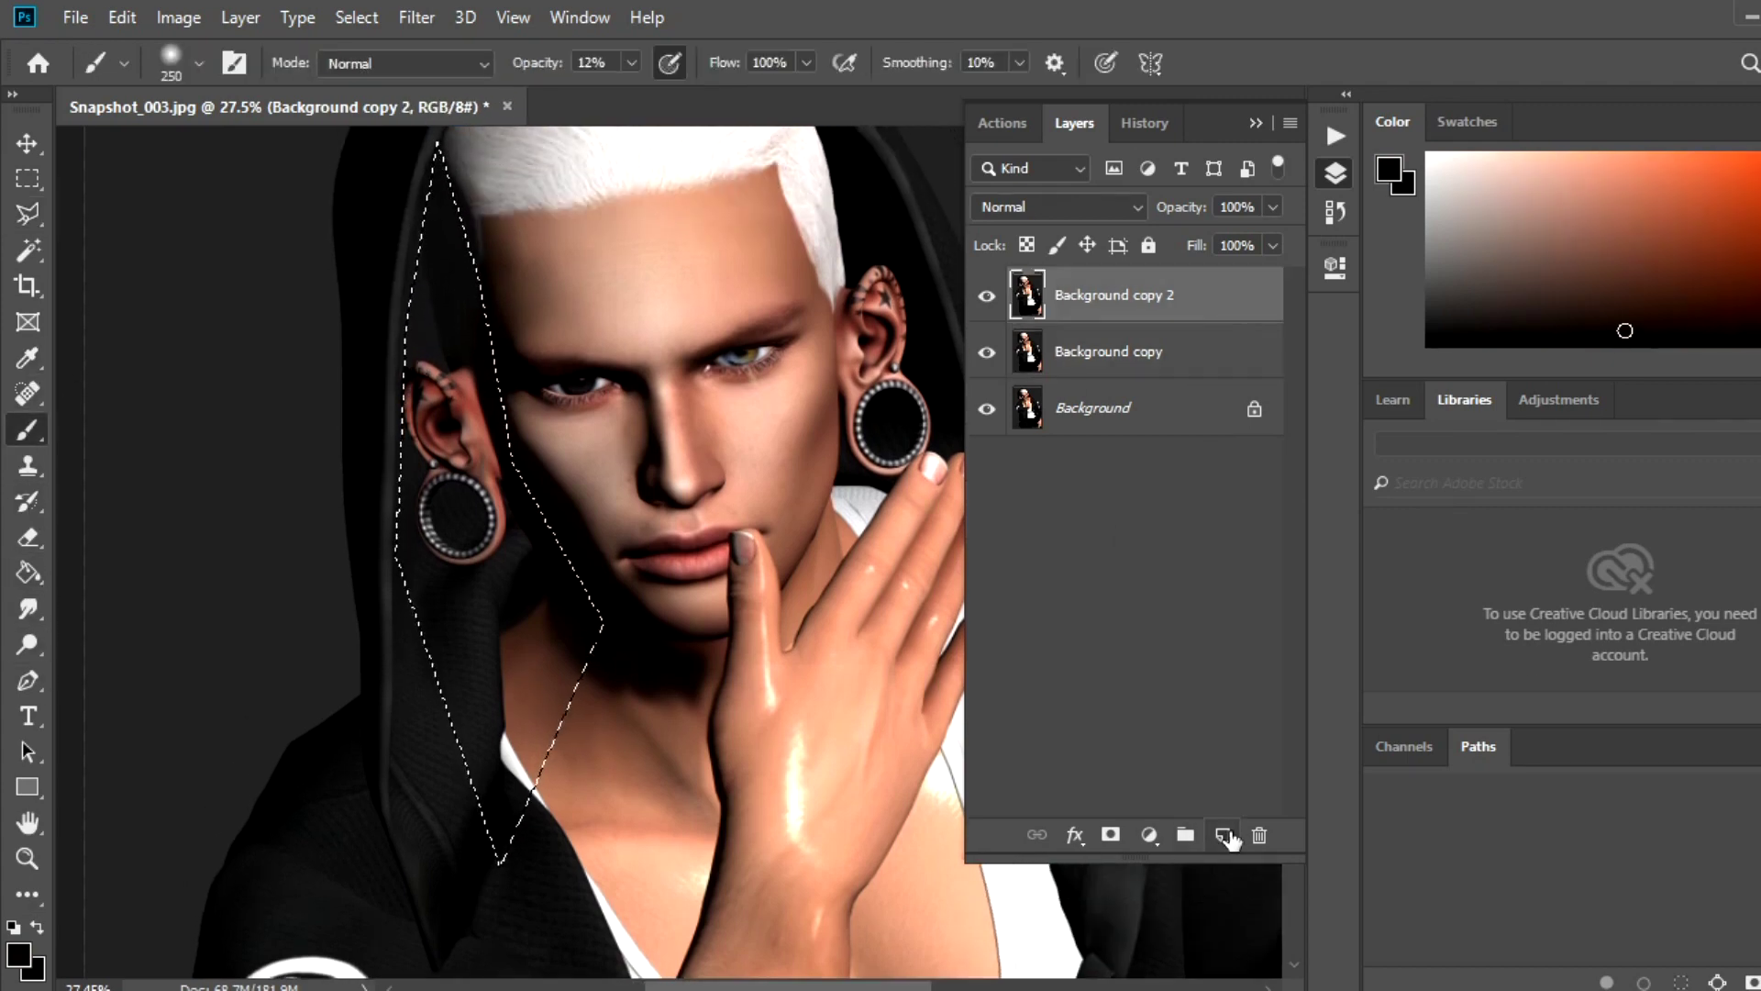
# Paint the hood selection black on a new Normal layer at 49% opacity, then deselect.
pyautogui.click(1222, 834)
pyautogui.moveTo(620, 220)
pyautogui.mouseDown()
pyautogui.moveTo(499, 629)
pyautogui.moveTo(386, 845)
pyautogui.mouseUp()
pyautogui.click(1055, 206)
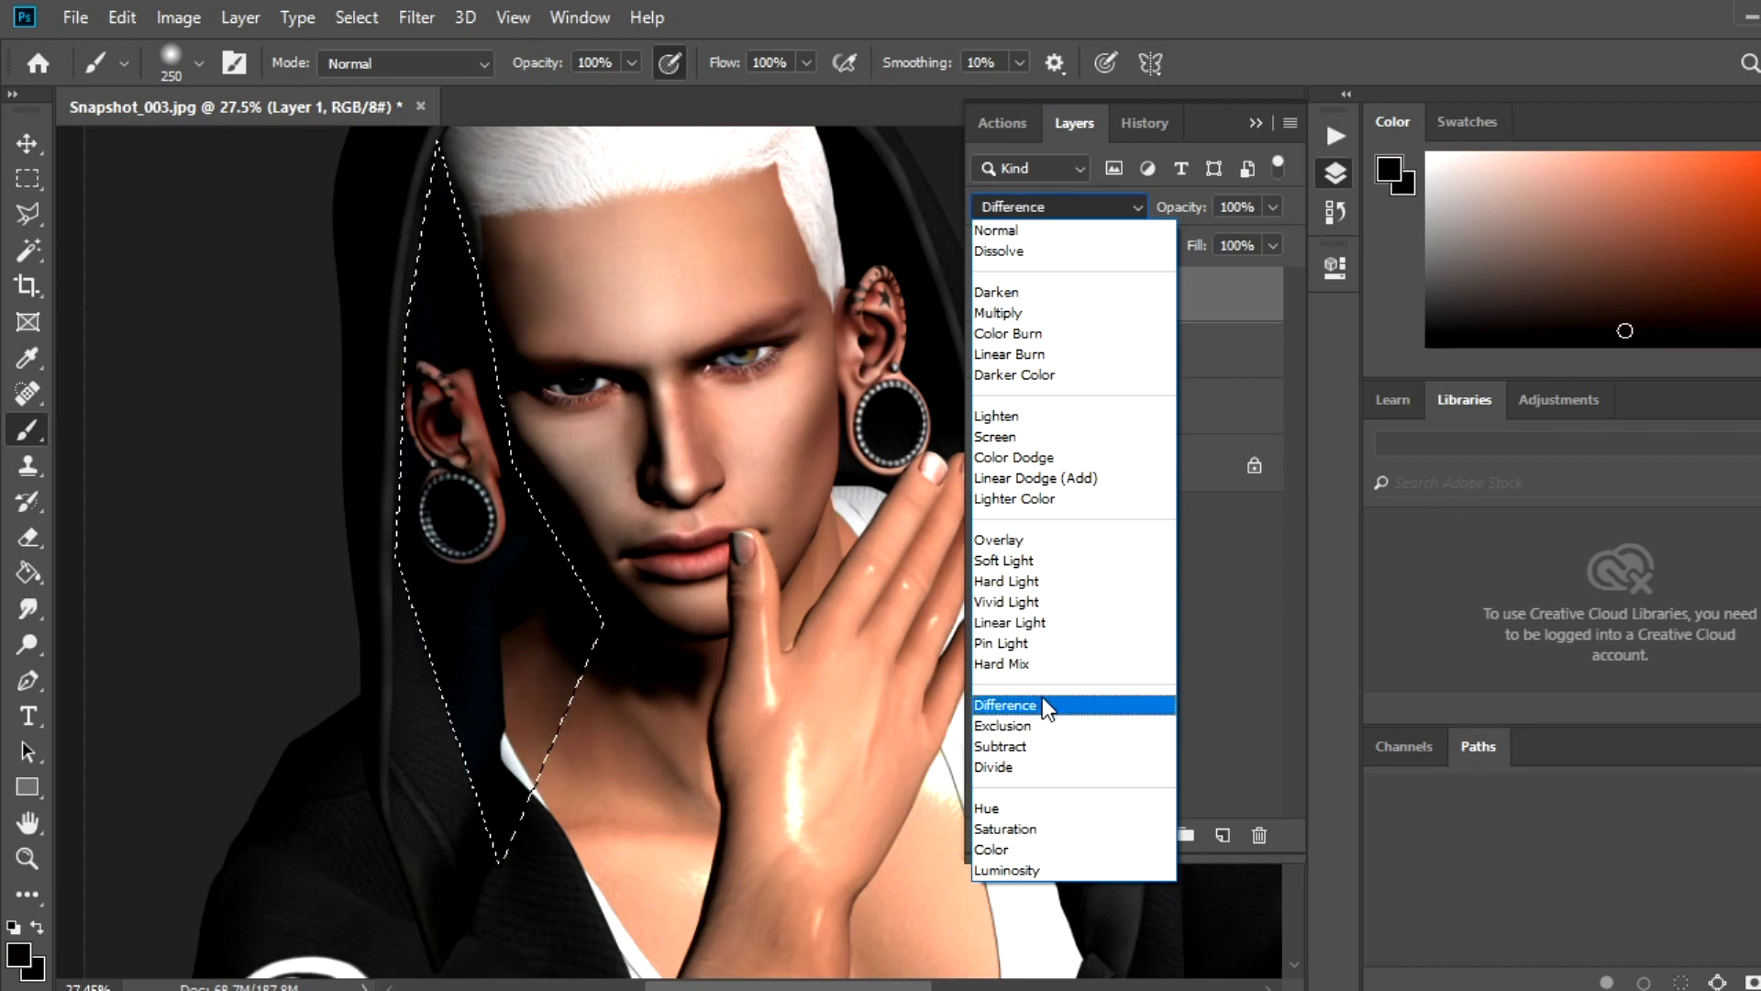
pyautogui.click(998, 229)
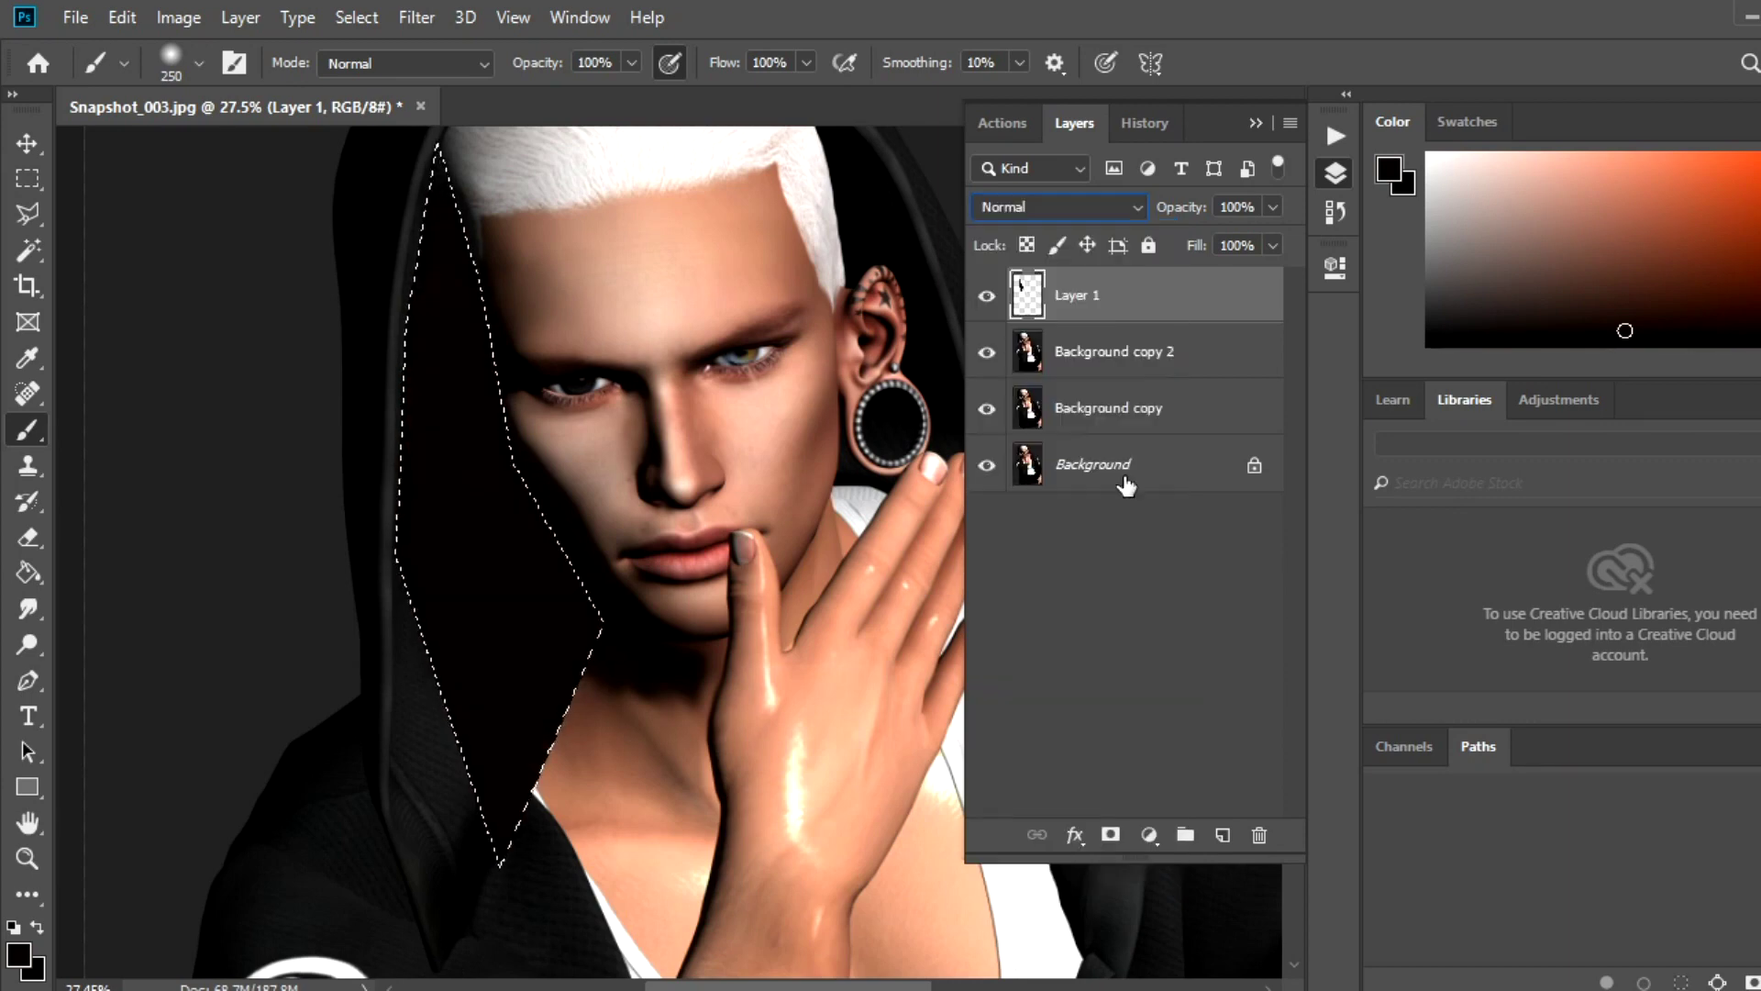
pyautogui.click(1048, 168)
pyautogui.moveTo(1179, 207); pyautogui.dragTo(1104, 236)
pyautogui.click(363, 17)
pyautogui.click(385, 69)
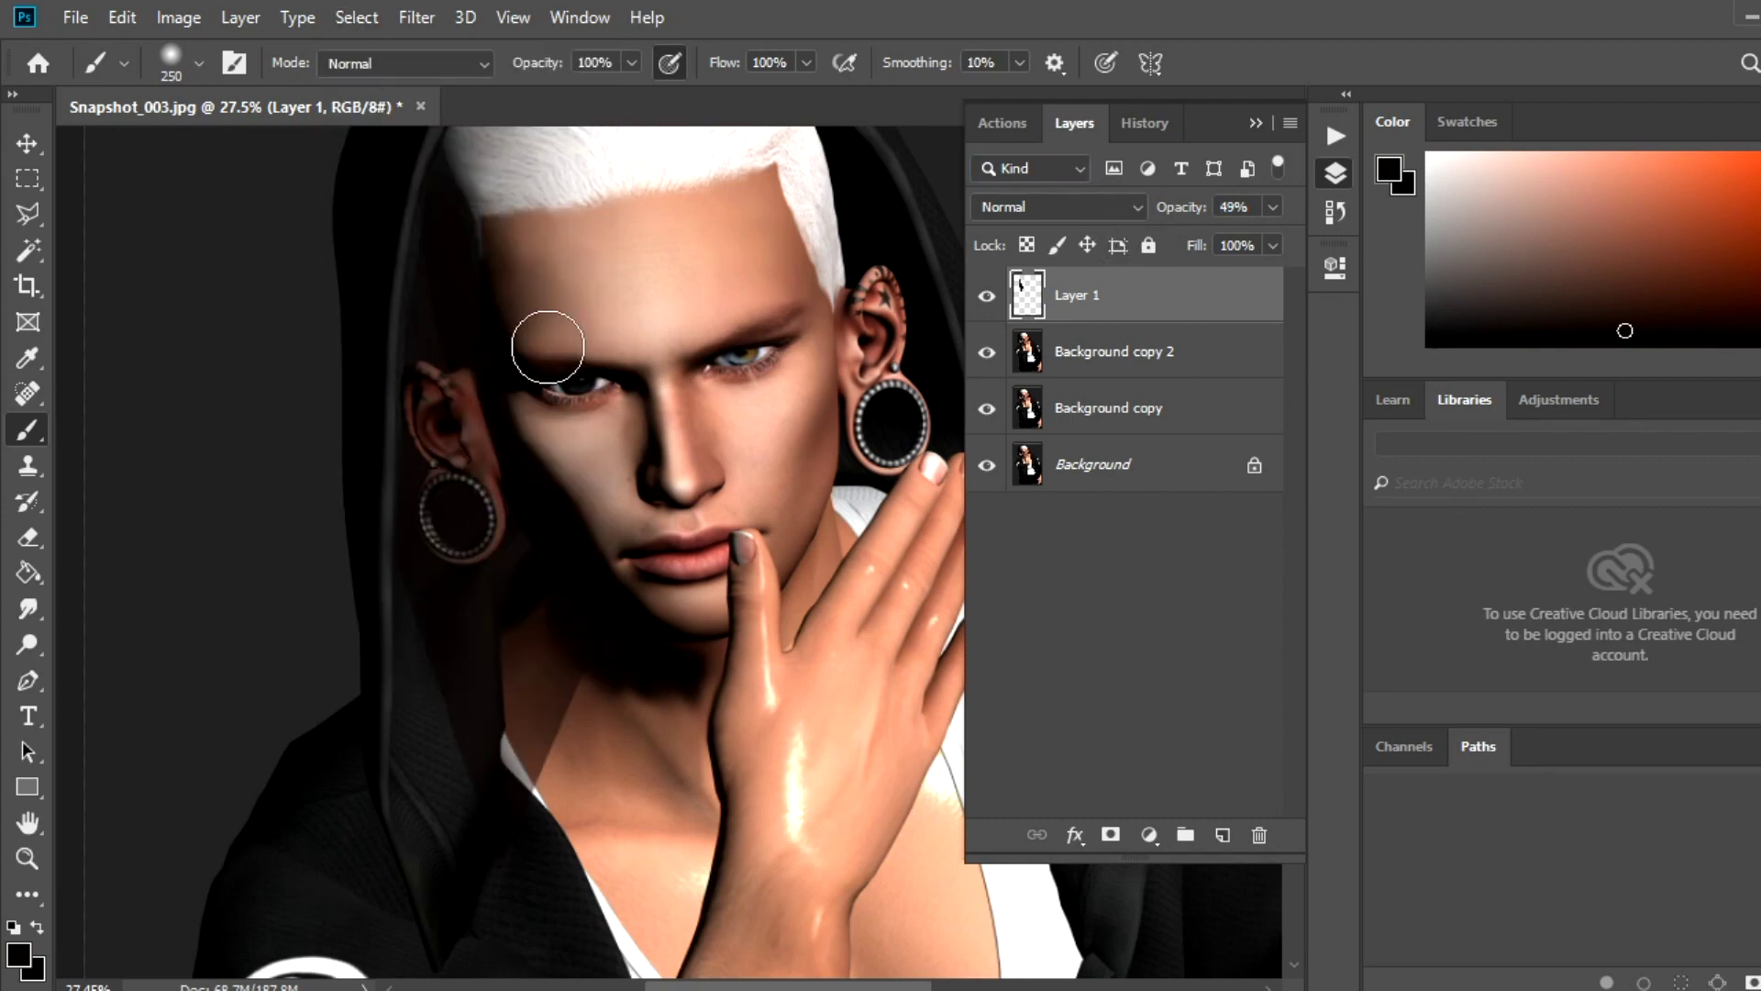
# Duplicate Background copy 2 and merge the black layer down into Background copy 3.
pyautogui.moveTo(1195, 360); pyautogui.dragTo(1223, 835)
pyautogui.rightClick(1183, 298)
pyautogui.click(1224, 849)
# Smudge the hard neck shadow above the collar into the skin with a 125 px, 48% brush.
pyautogui.click(27, 608)
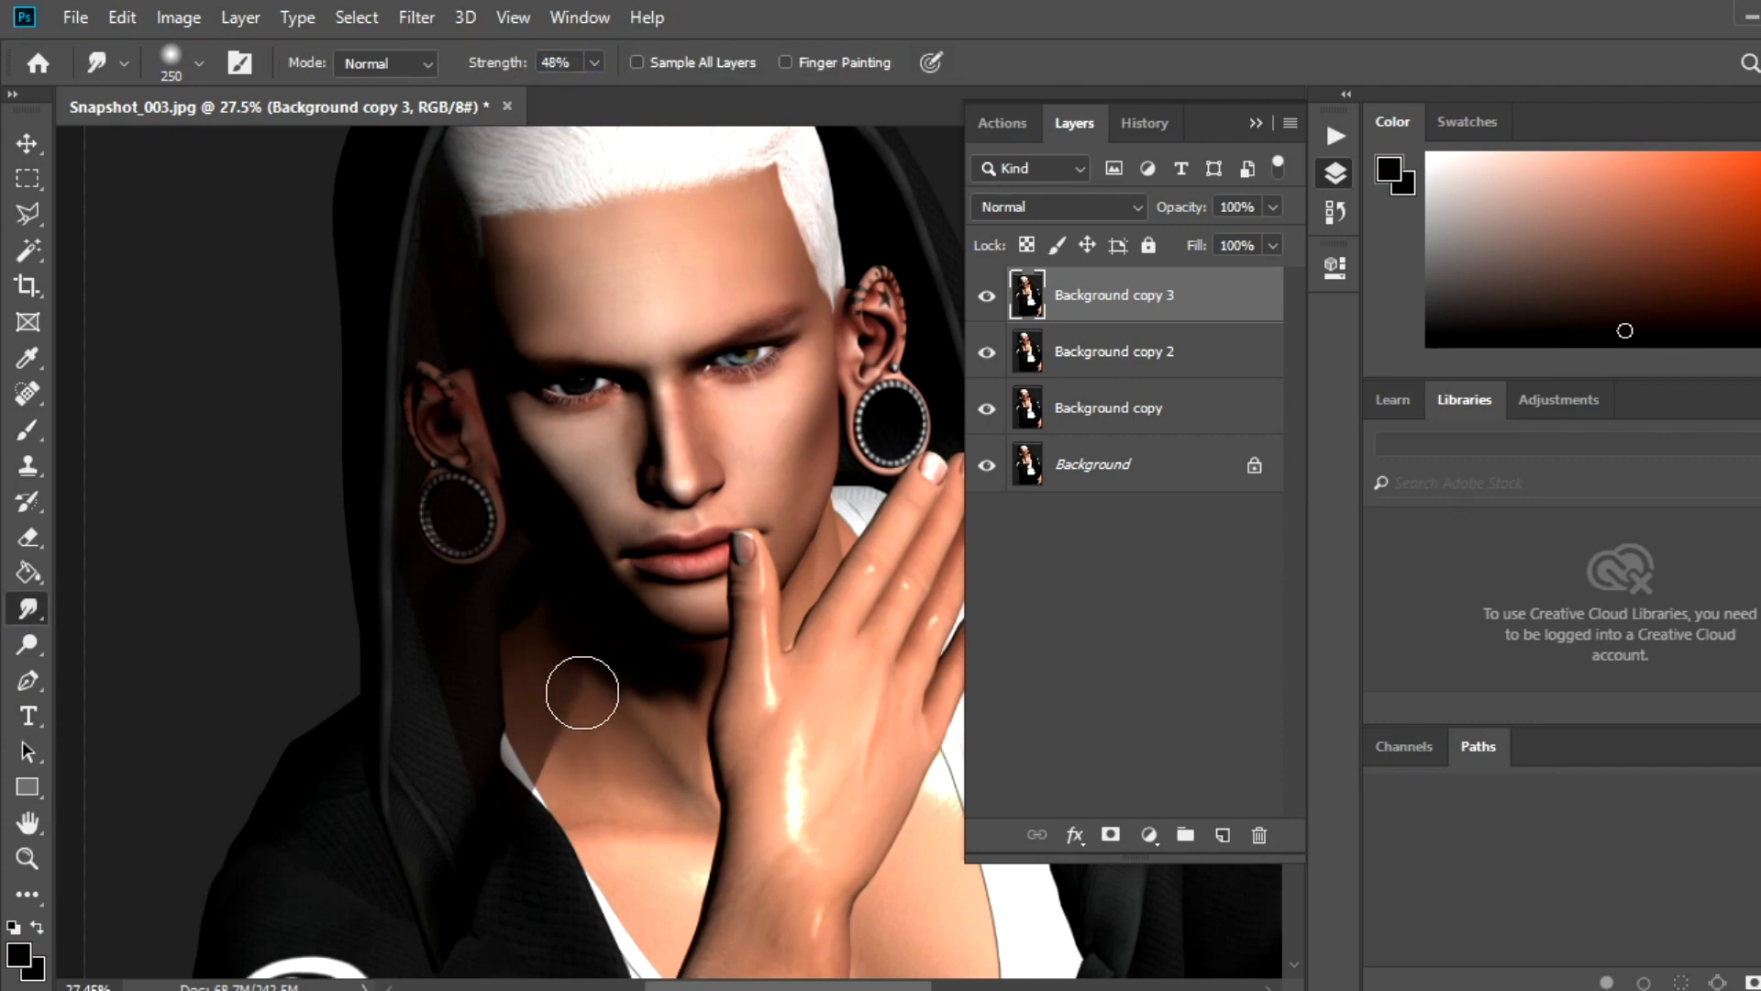
pyautogui.moveTo(573, 693); pyautogui.dragTo(688, 830)
pyautogui.press('[')
pyautogui.press('[')
pyautogui.press('[')
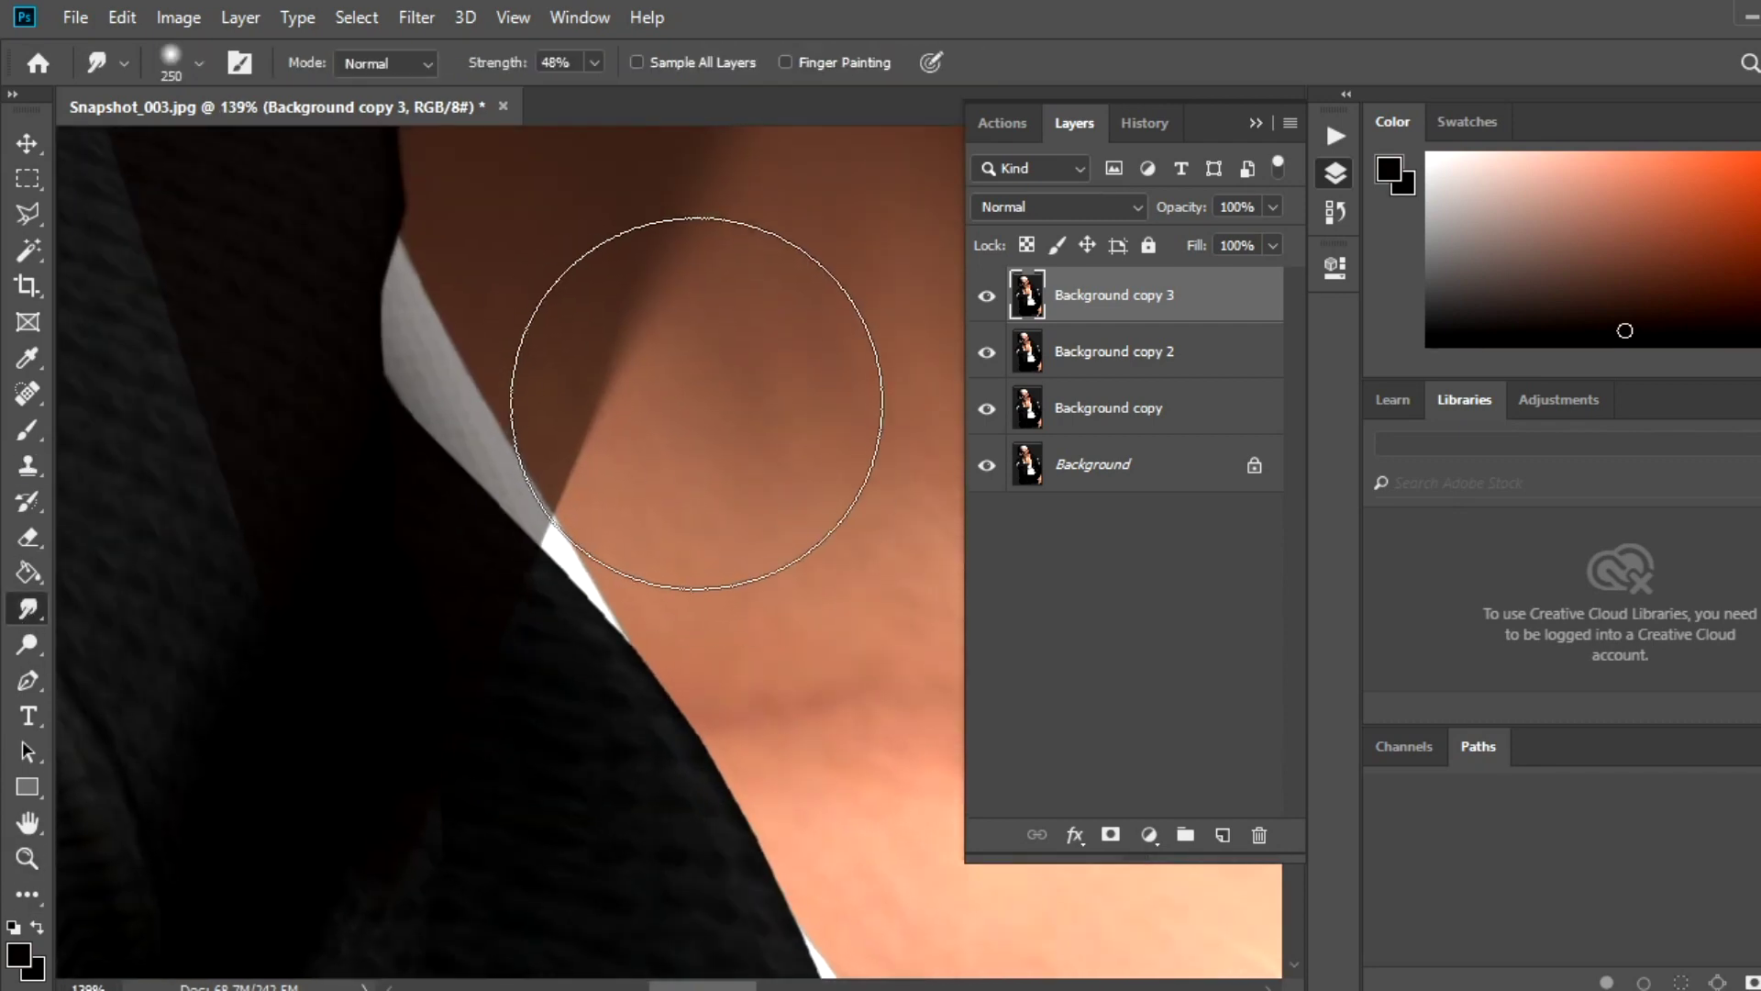
pyautogui.moveTo(619, 395)
pyautogui.mouseDown()
pyautogui.moveTo(637, 452)
pyautogui.moveTo(648, 275)
pyautogui.mouseUp()
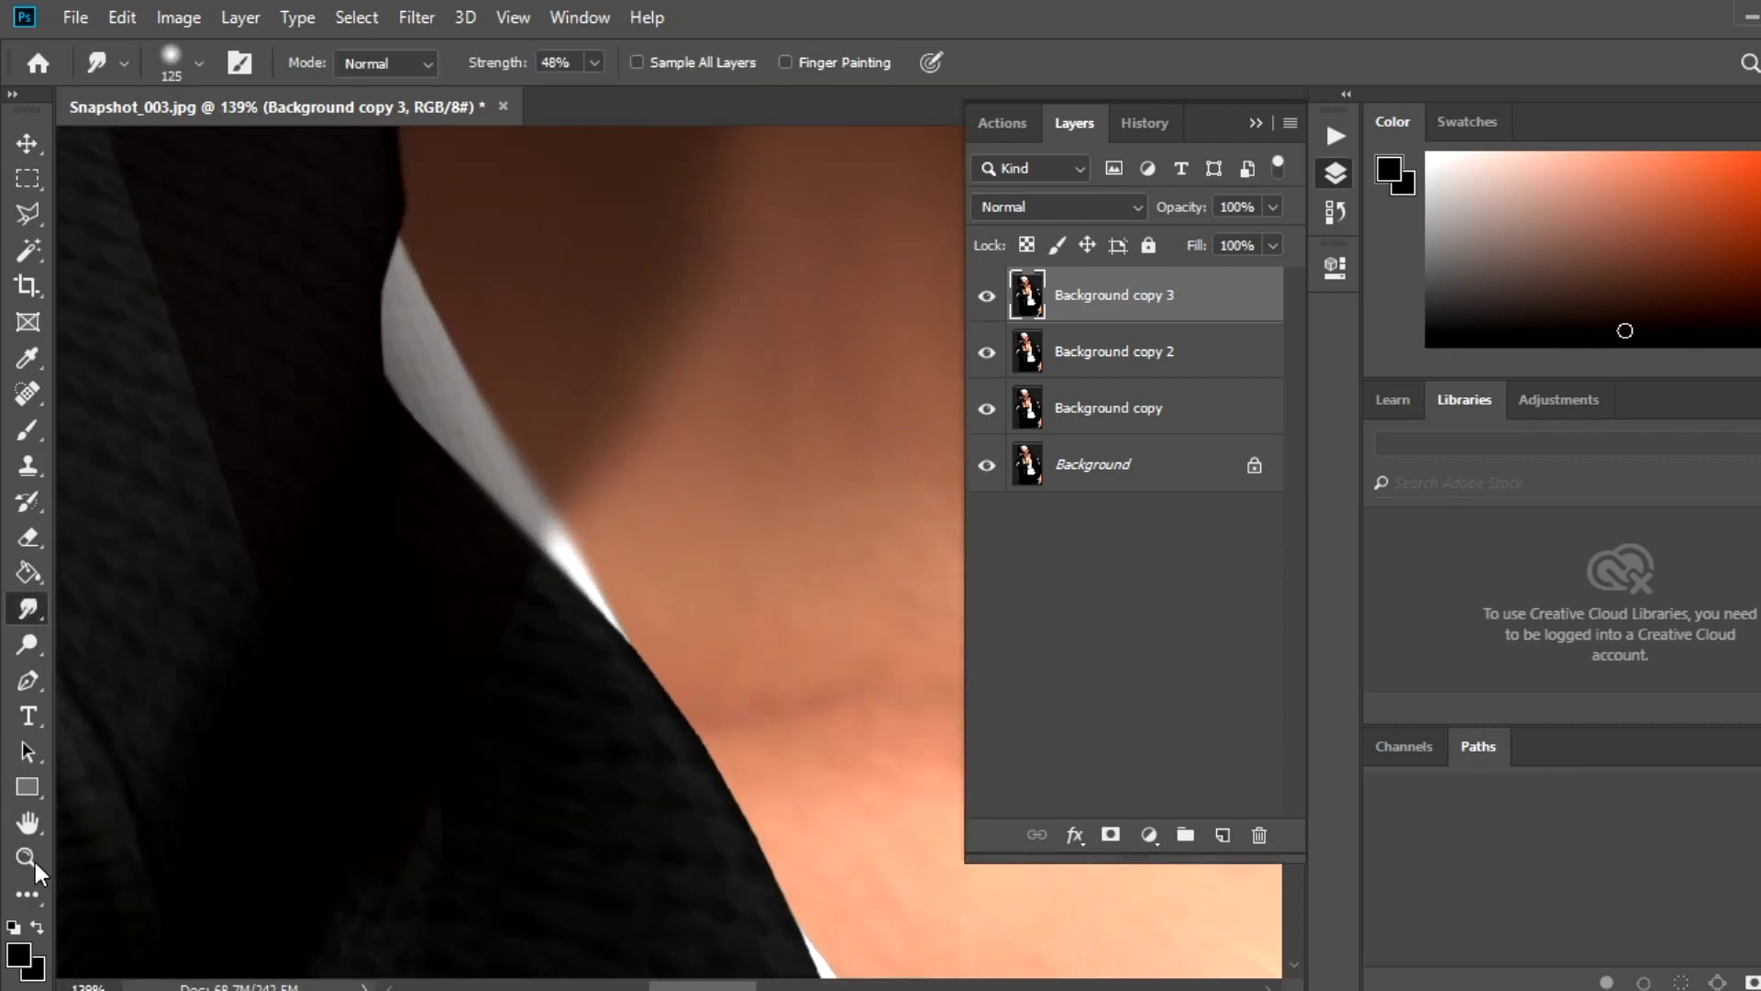
pyautogui.click(27, 857)
pyautogui.moveTo(880, 419); pyautogui.dragTo(816, 419)
pyautogui.click(28, 608)
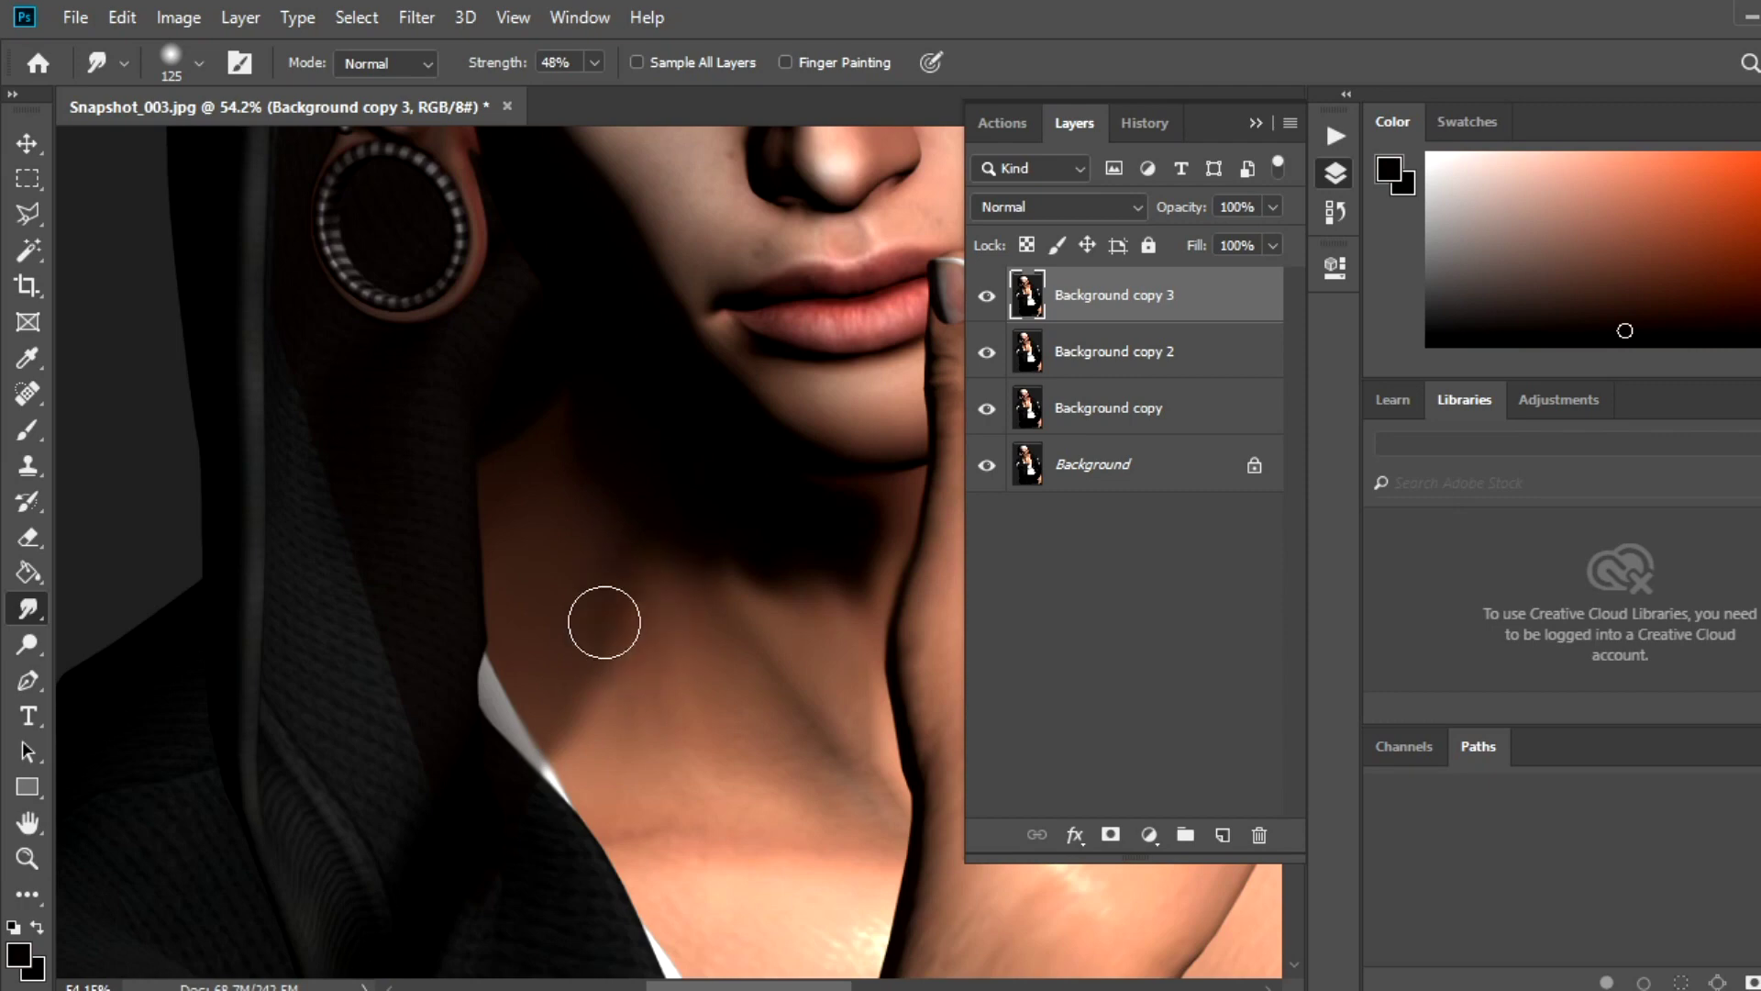
pyautogui.moveTo(640, 507); pyautogui.dragTo(611, 507)
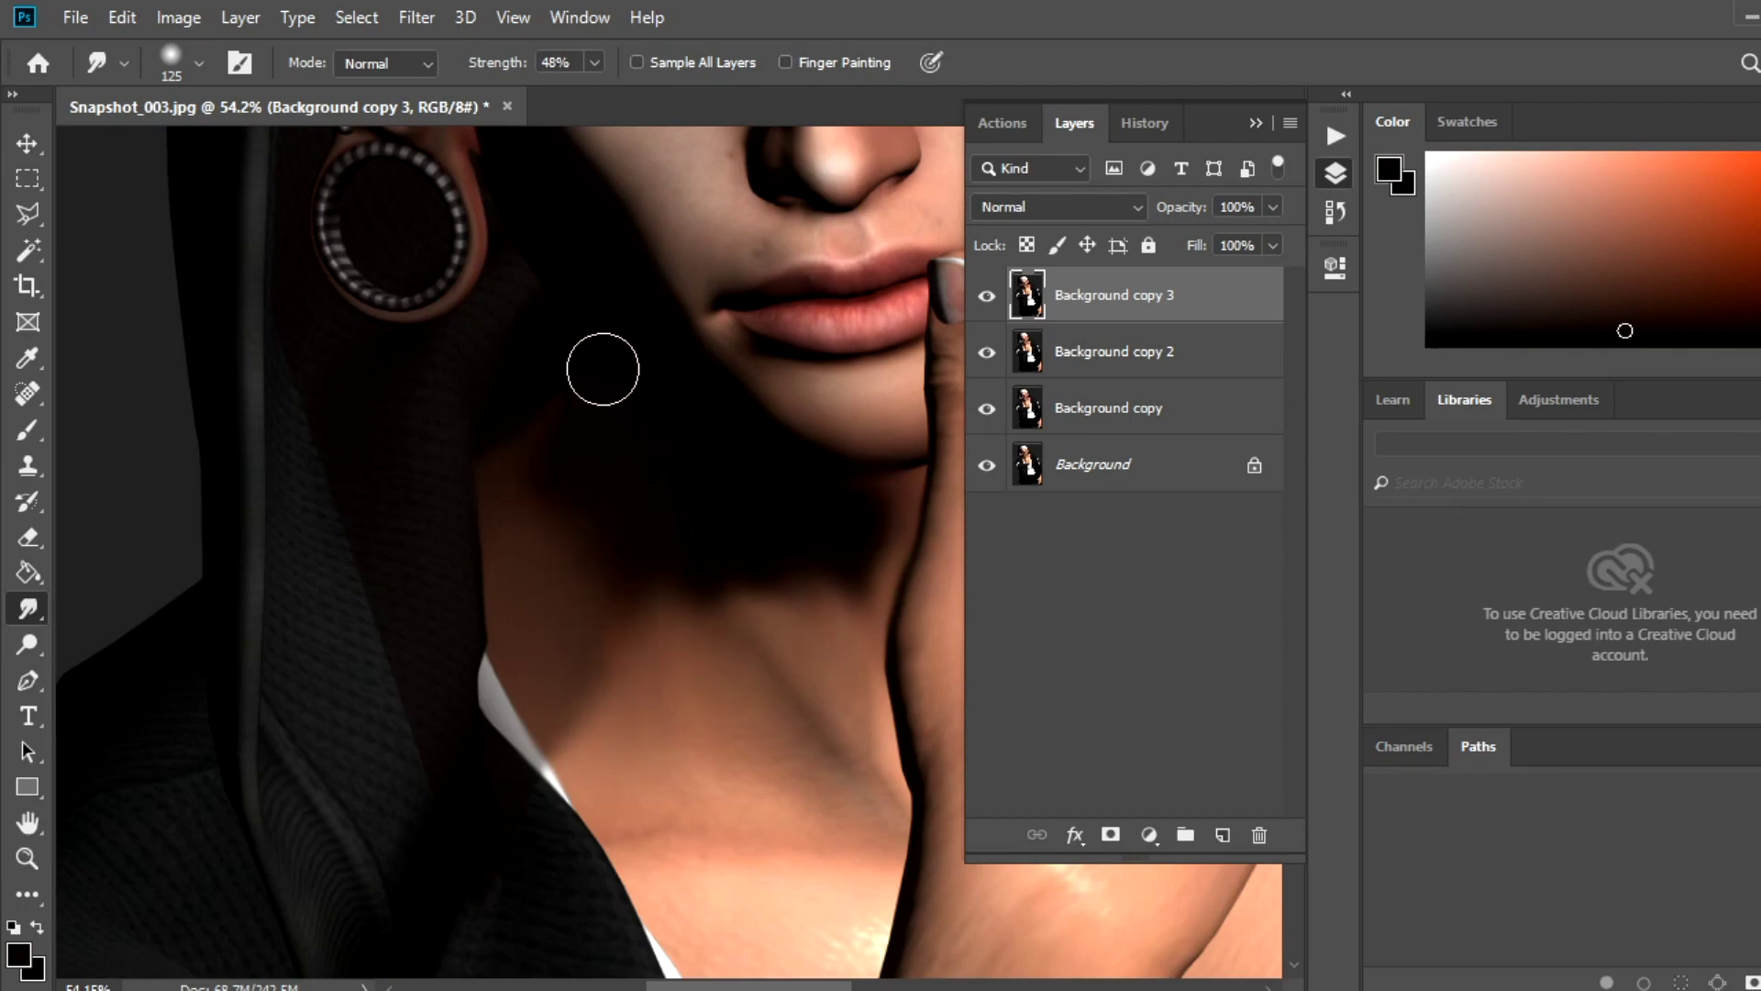
pyautogui.scroll(5, 589, 374)
pyautogui.scroll(5, 404, 335)
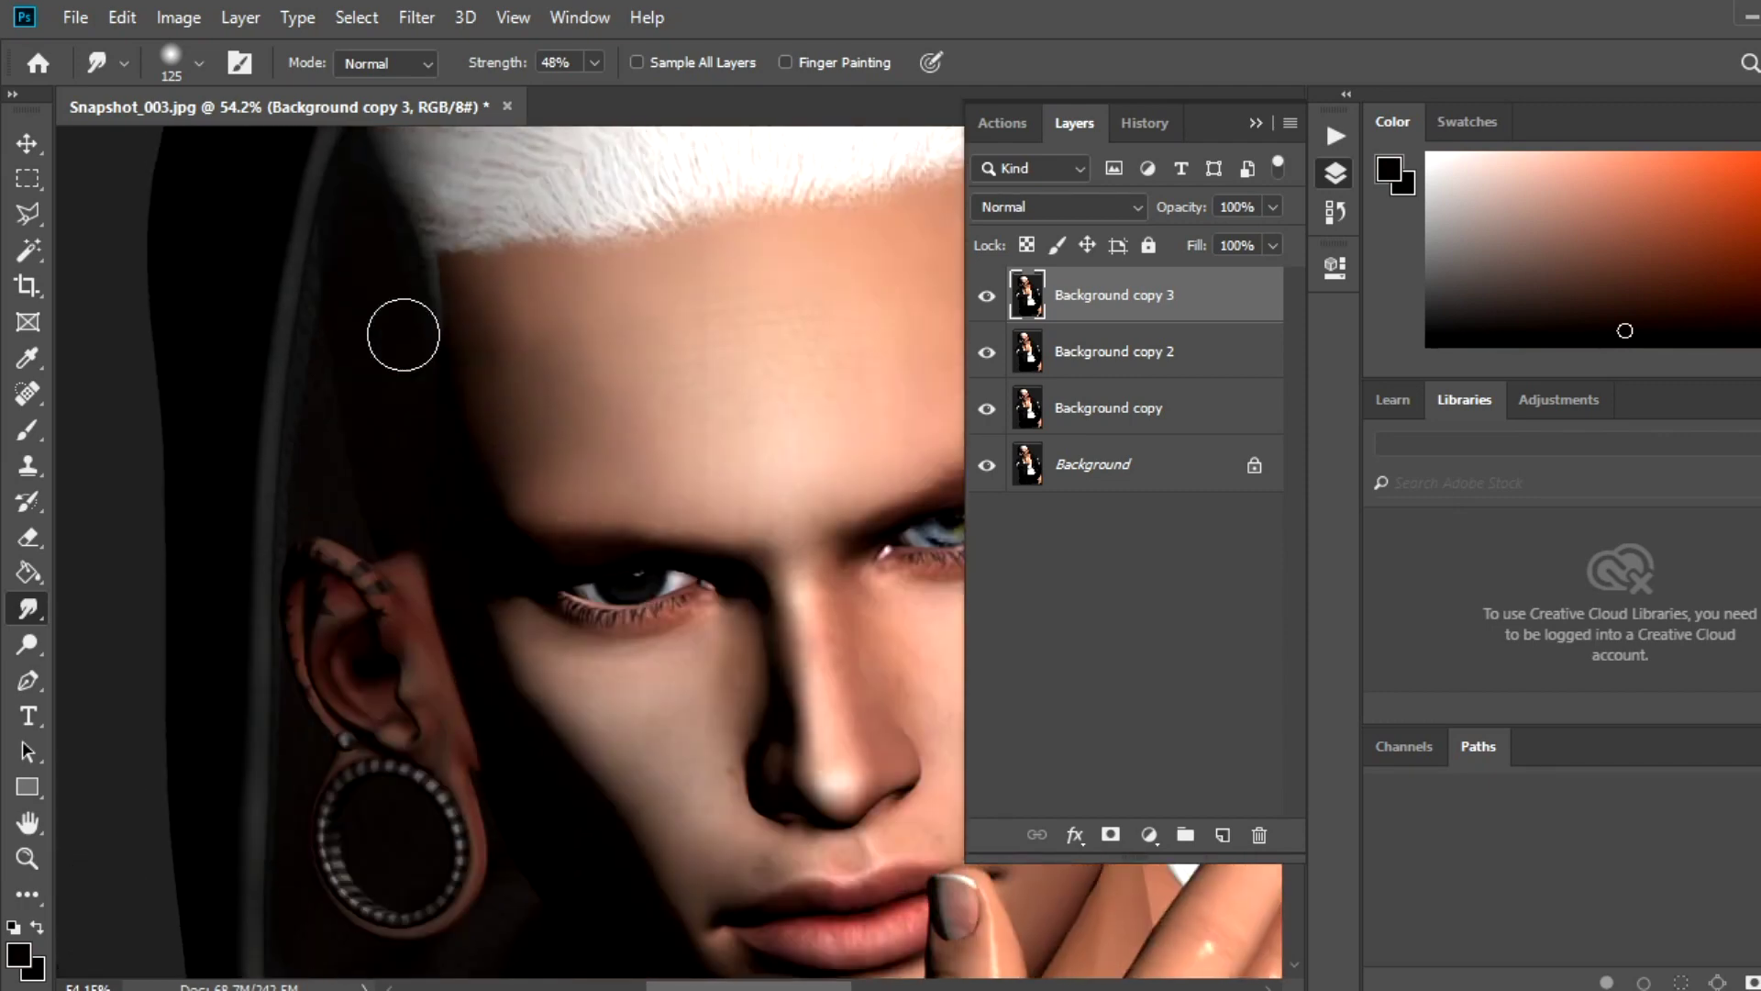
pyautogui.click(27, 465)
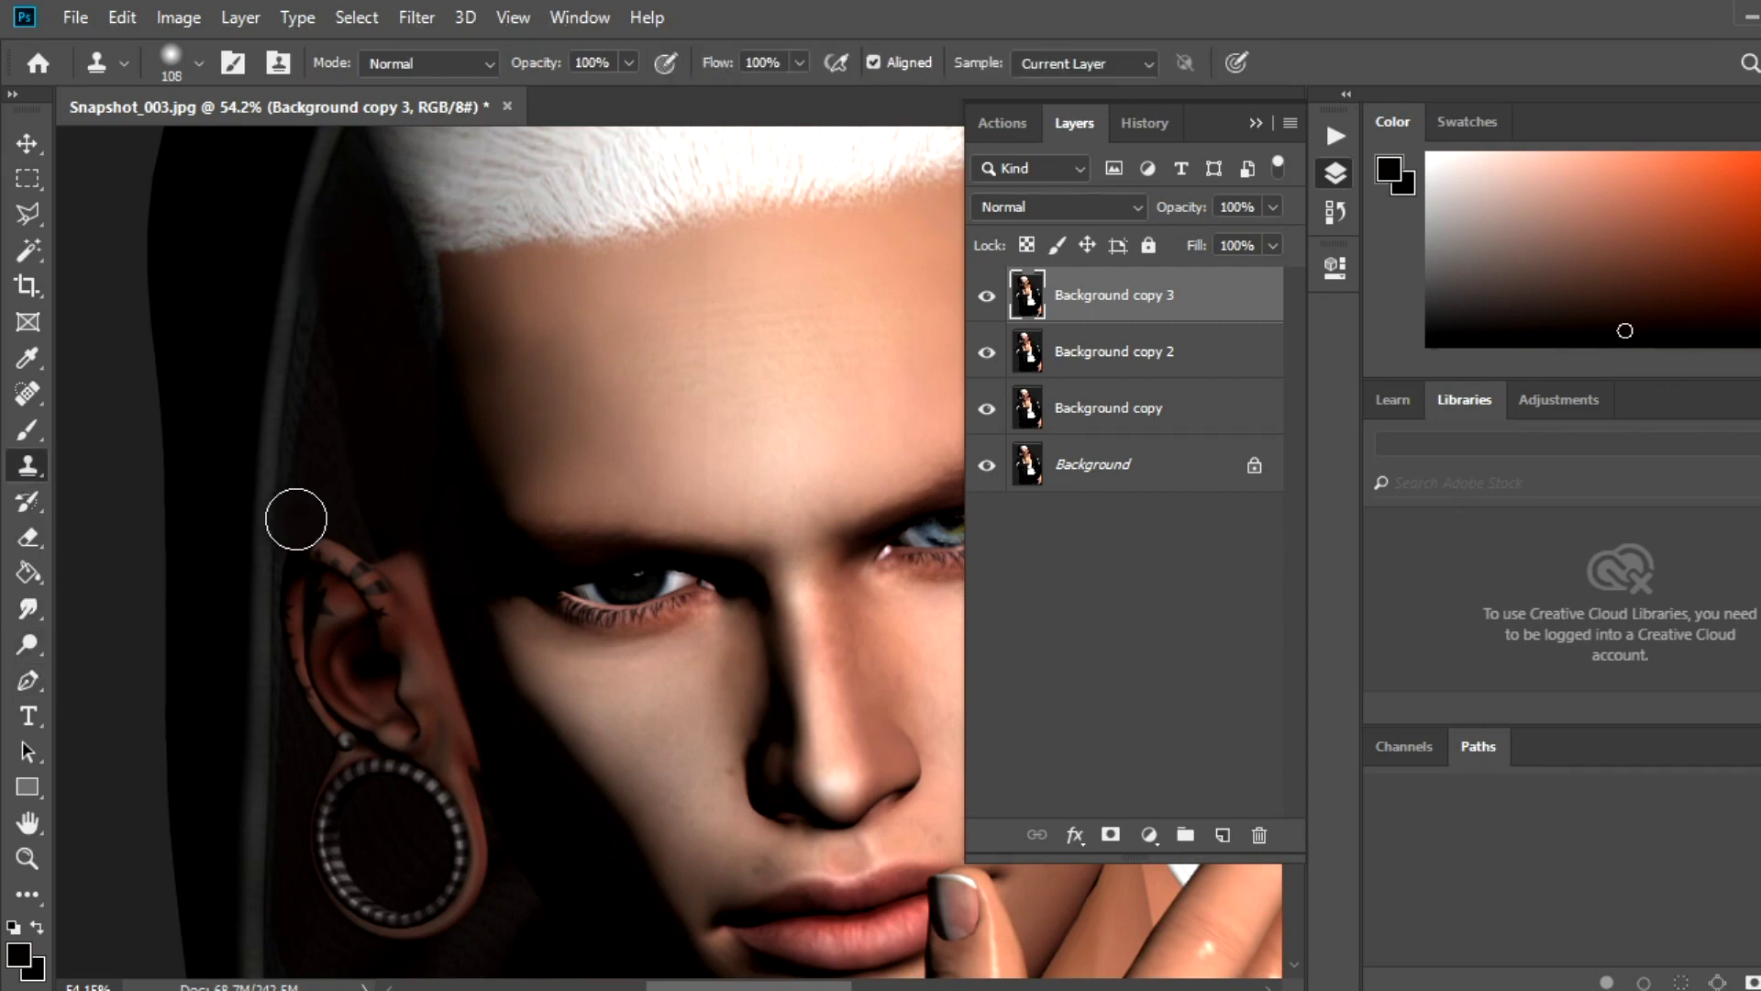
# Clone-stamp over the hood edge beside the left earring.
pyautogui.moveTo(306, 428); pyautogui.dragTo(305, 359)
pyautogui.press('z')
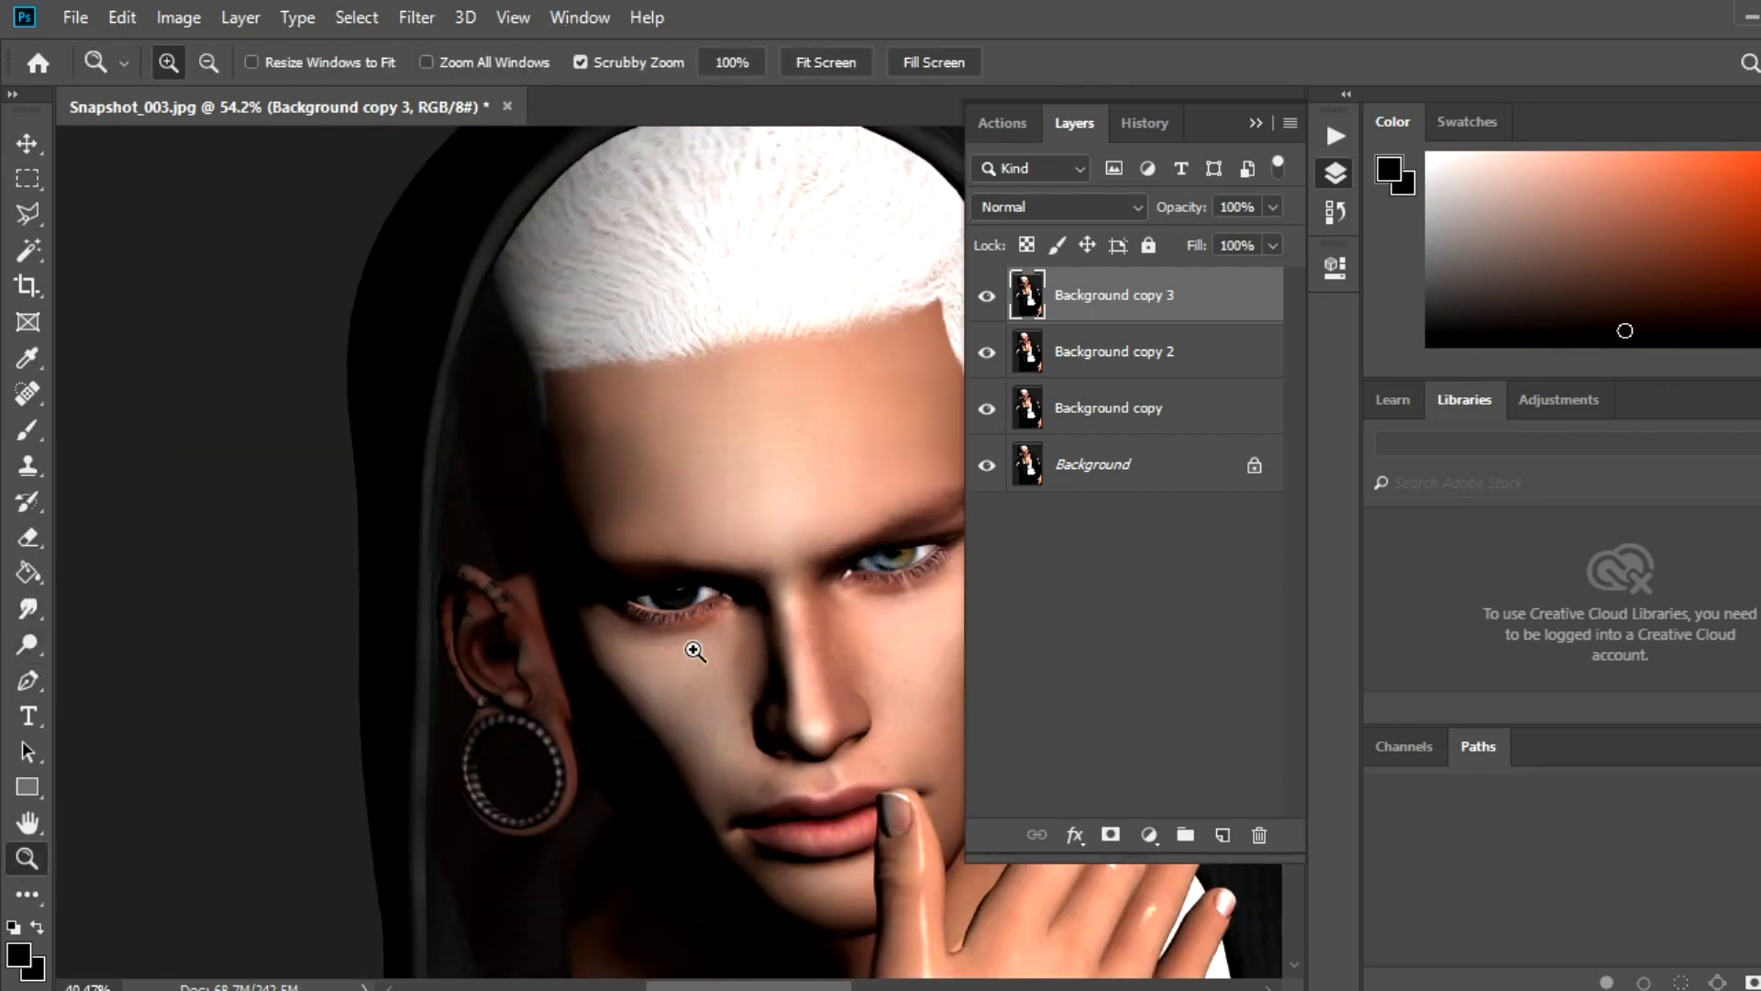
pyautogui.scroll(-5, 692, 640)
pyautogui.scroll(3, 691, 640)
pyautogui.scroll(3, 692, 640)
pyautogui.press('s')
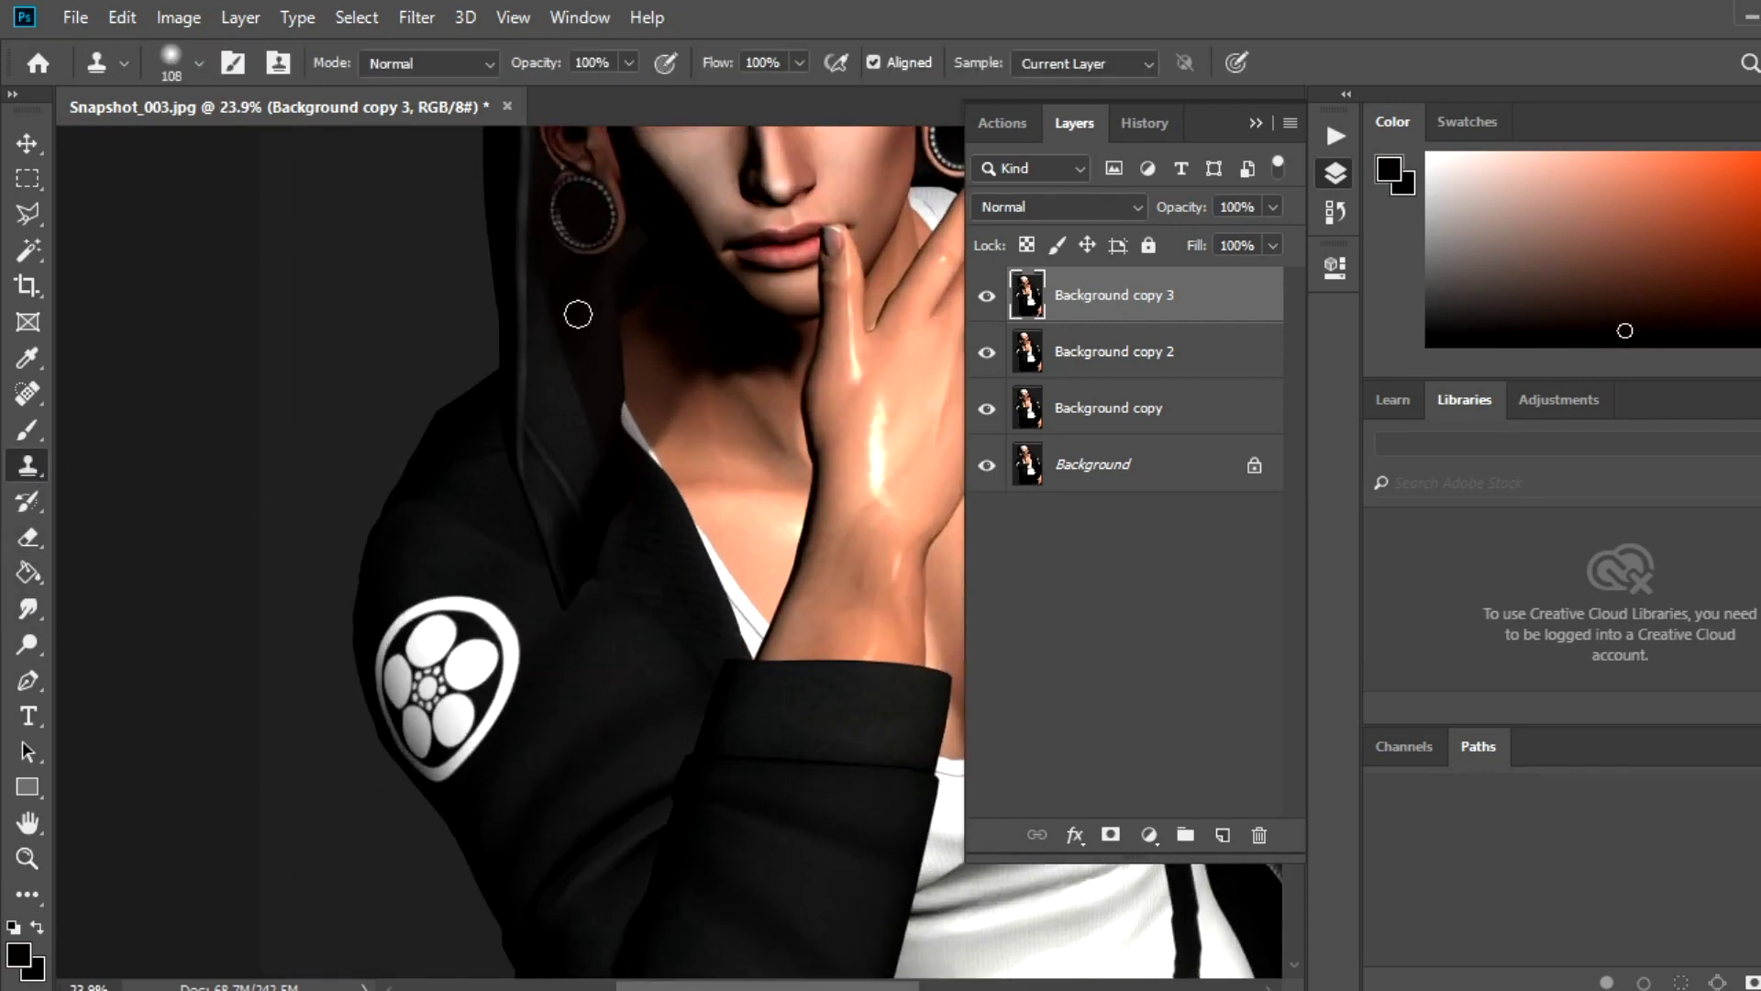
# Duplicate the layer as Background copy 4, then lasso the hood edge and erase inside it.
pyautogui.hotkey('ctrl', 'j')
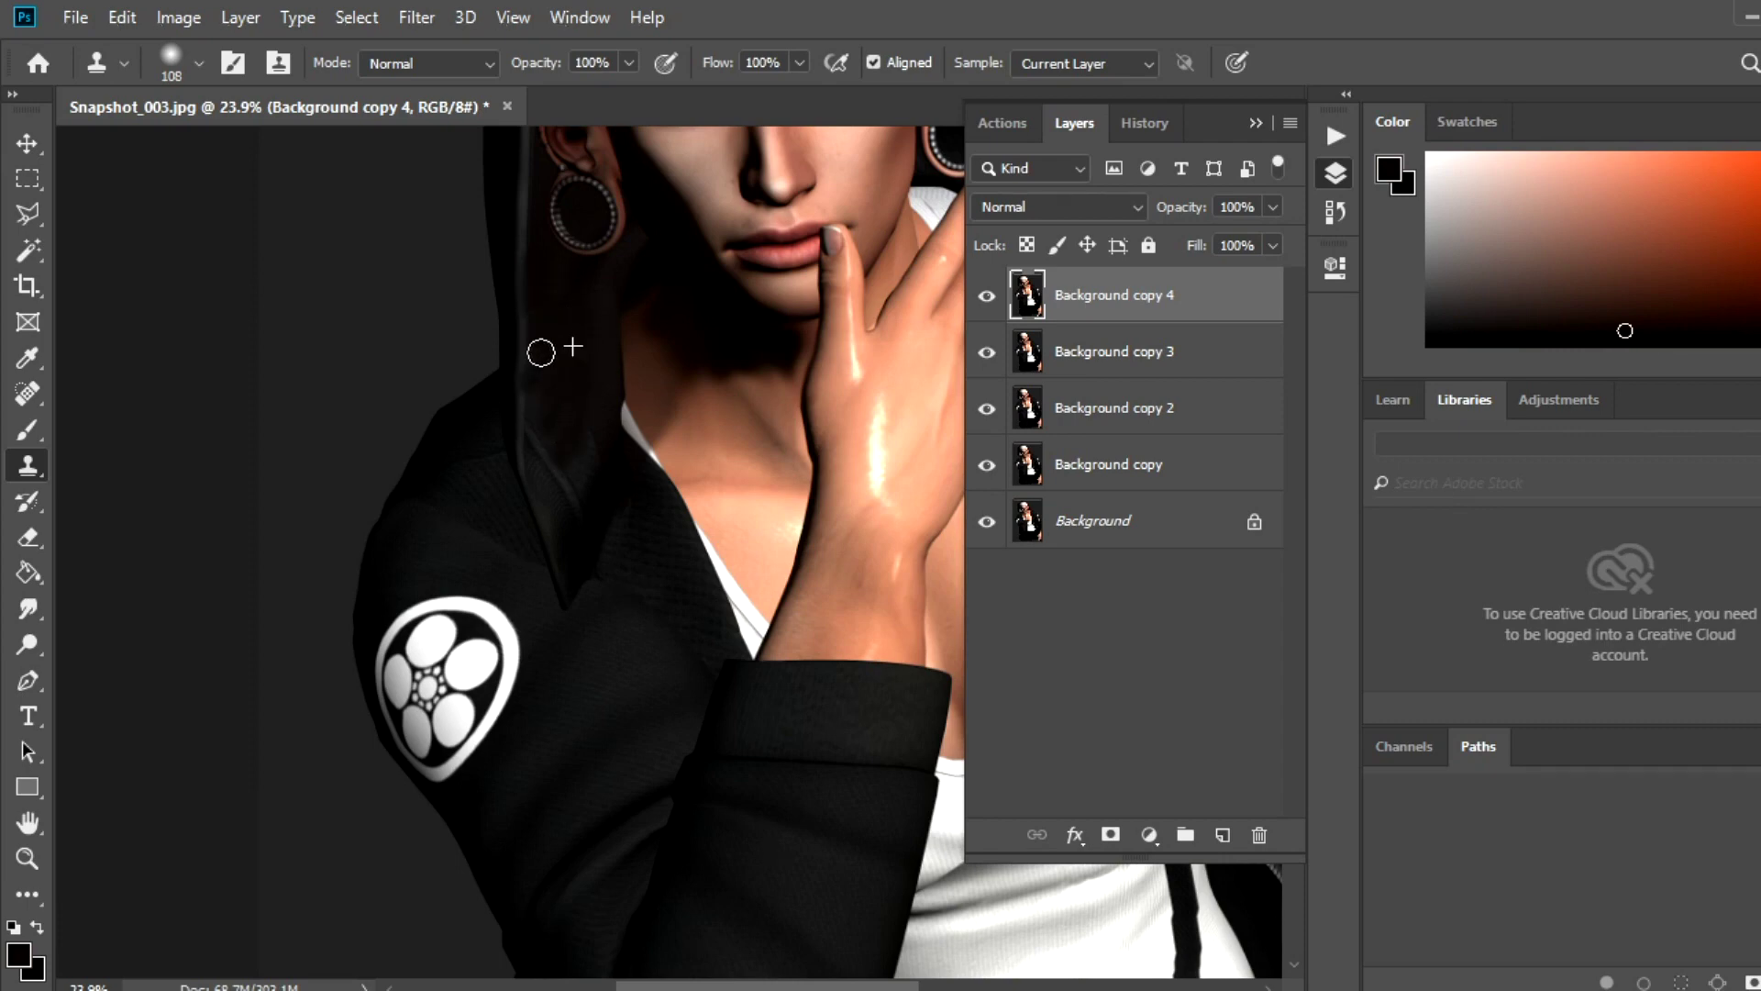
pyautogui.press('r')
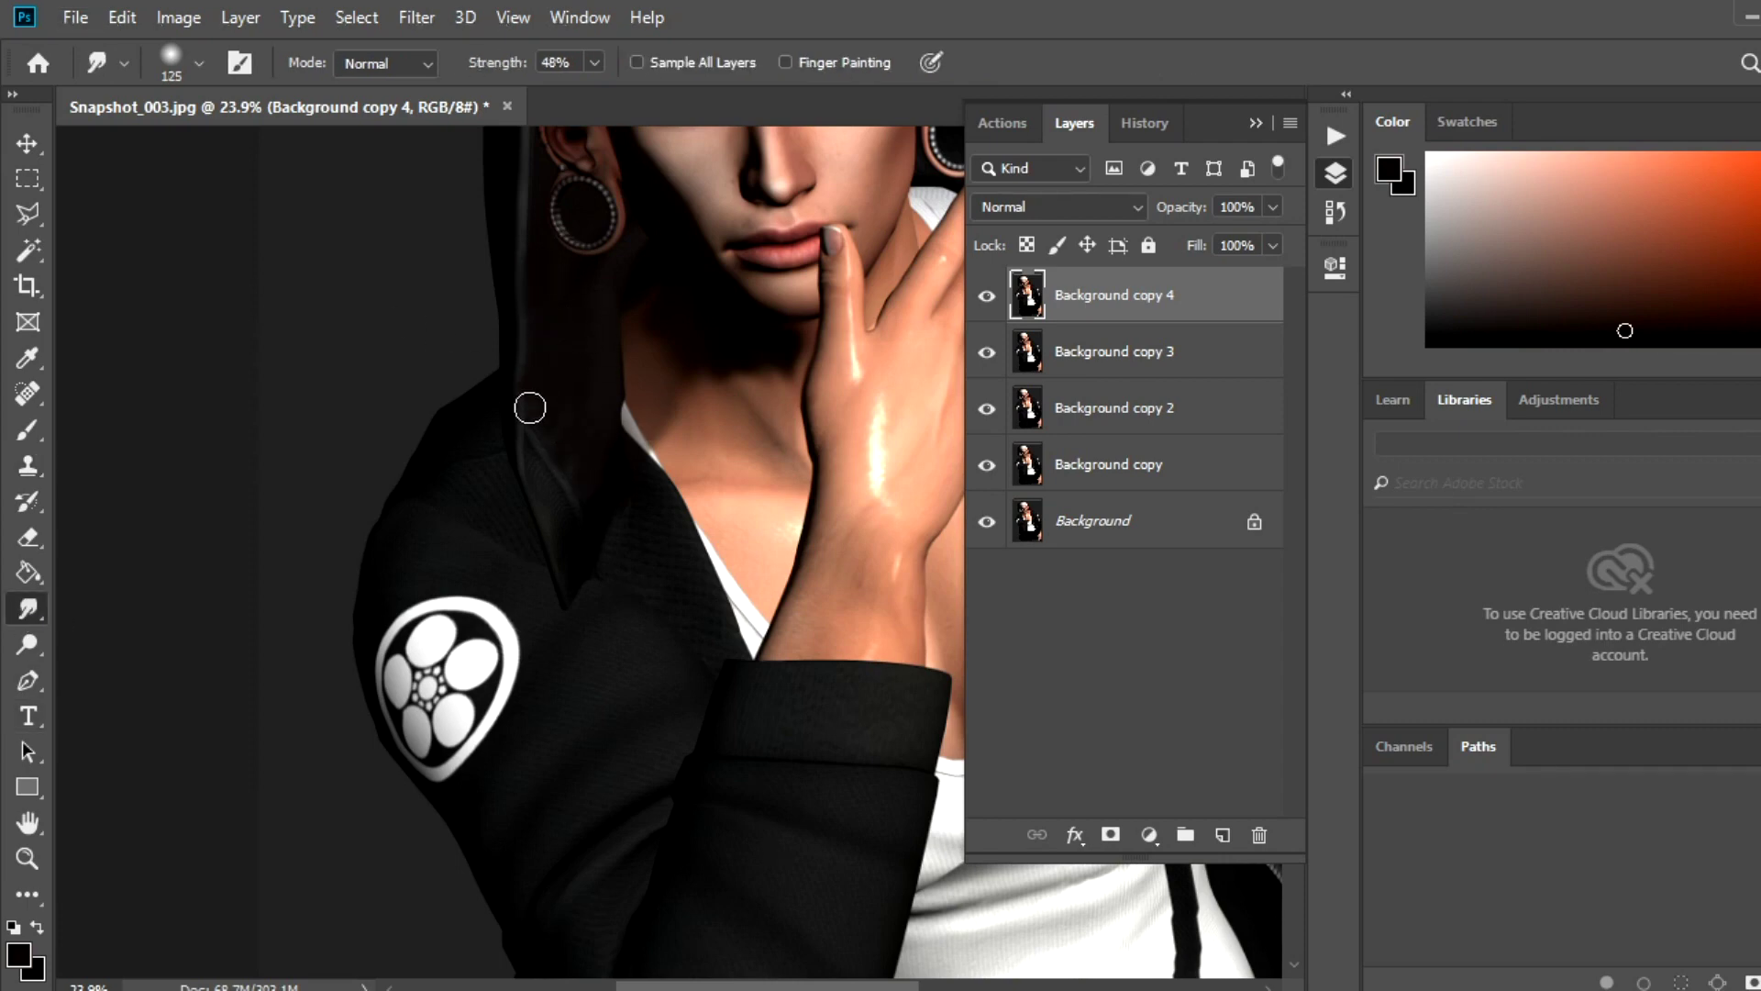
pyautogui.press('l')
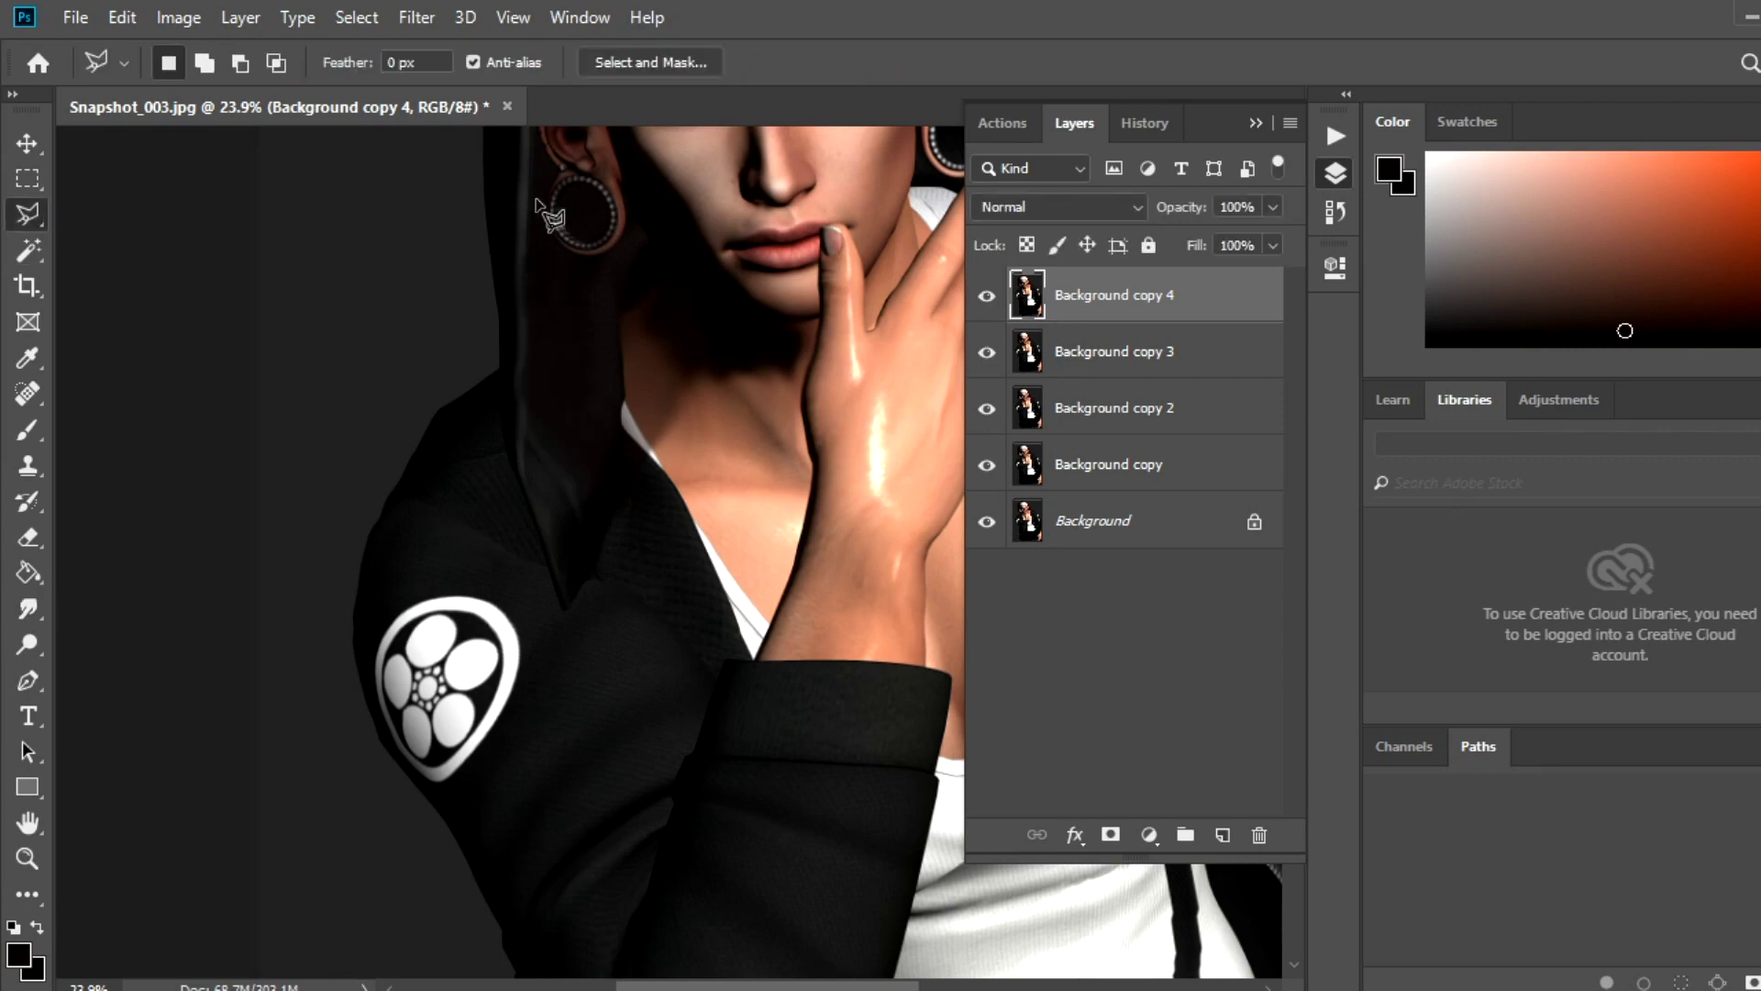
pyautogui.click(527, 216)
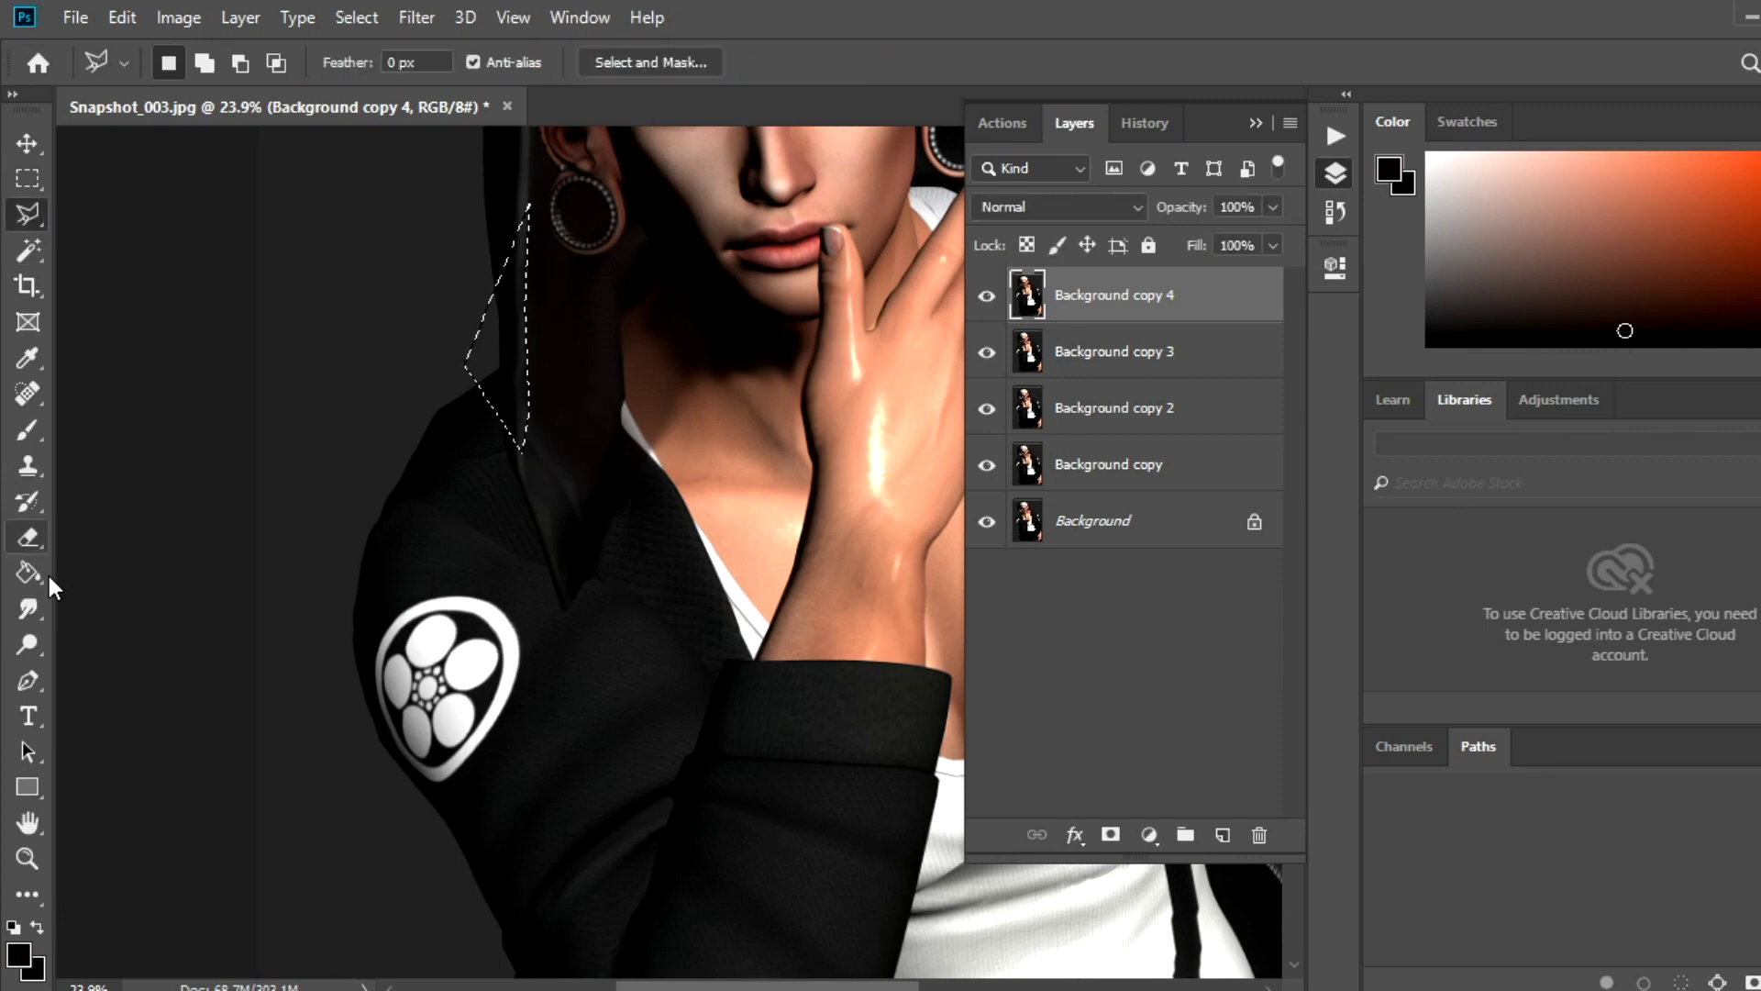
pyautogui.press('e')
pyautogui.click(356, 18)
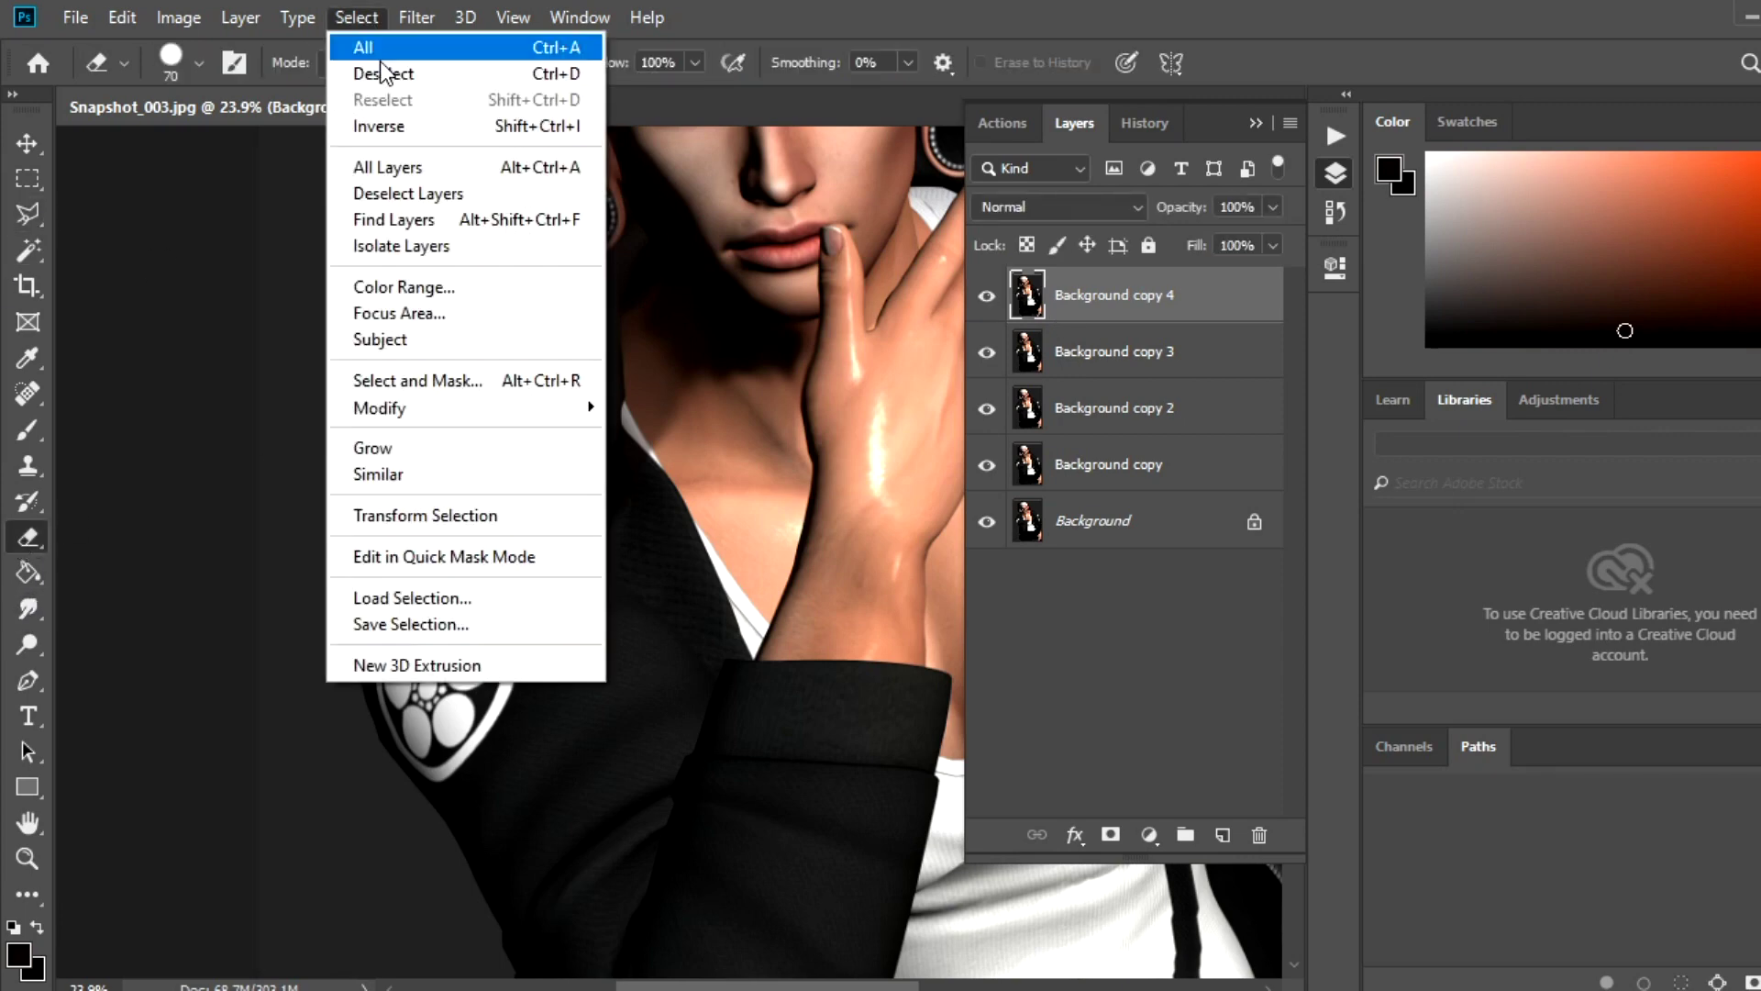
# Merge Background copy 4 down into Background copy 3.
pyautogui.press('z')
pyautogui.moveTo(283, 508); pyautogui.dragTo(183, 507)
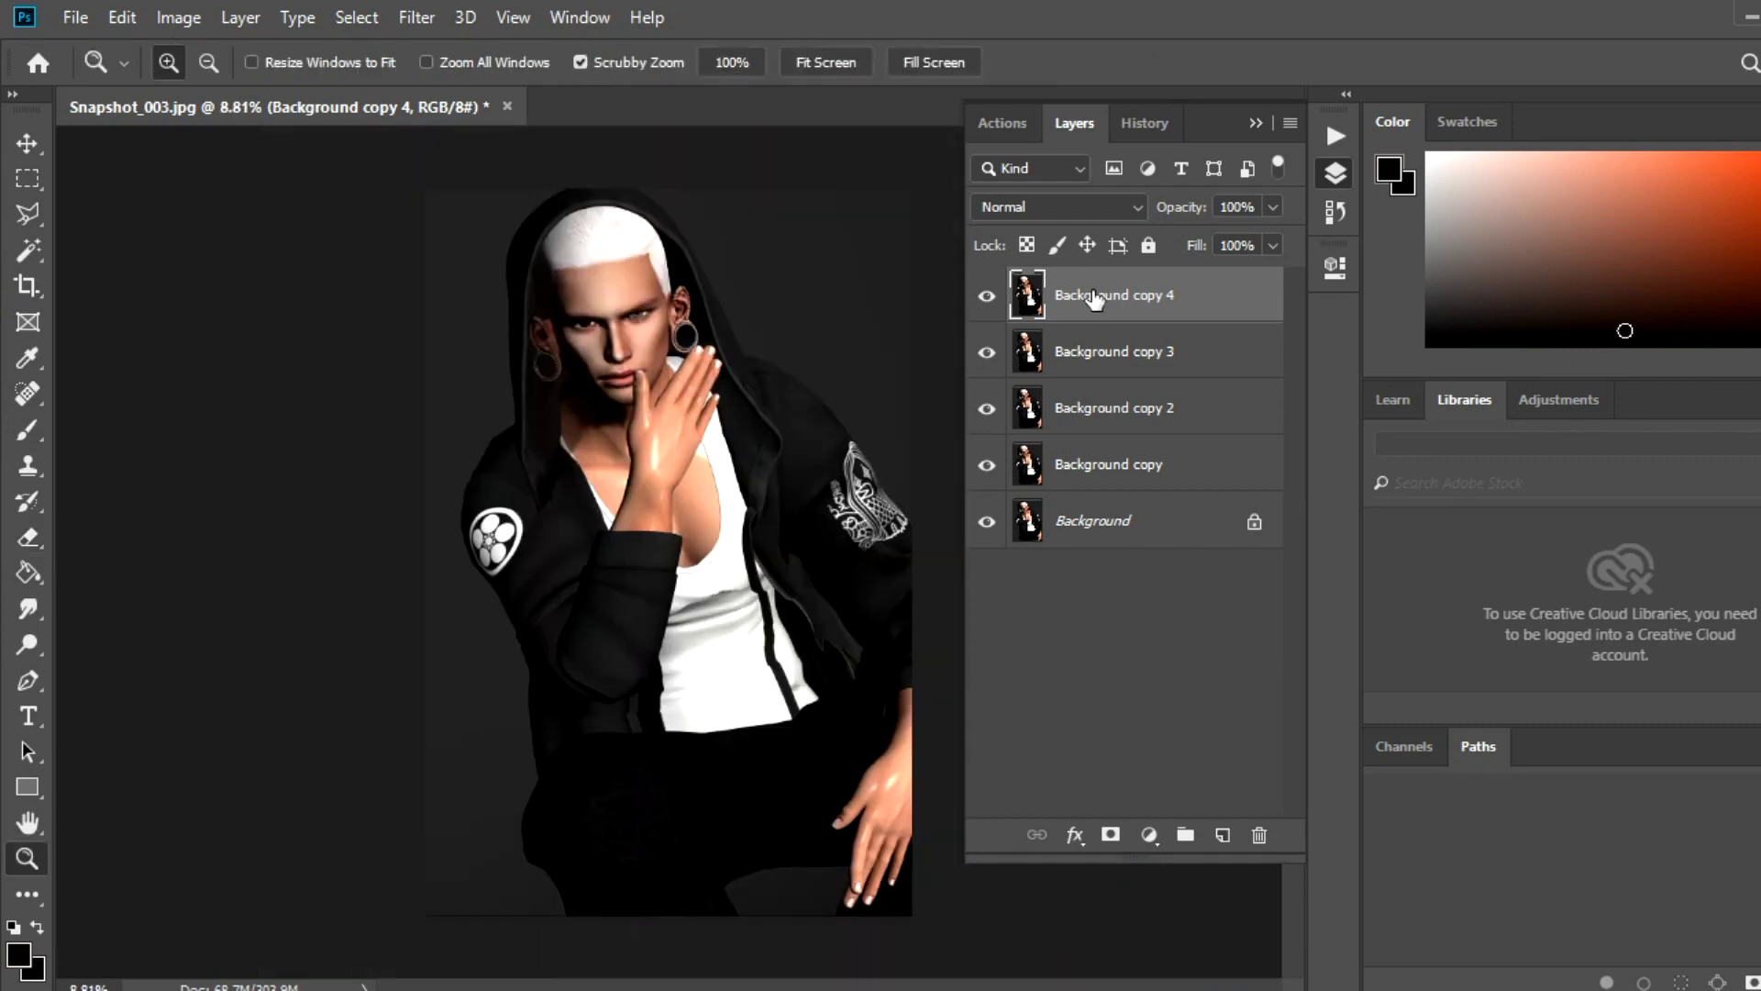
pyautogui.rightClick(1216, 294)
pyautogui.click(1248, 814)
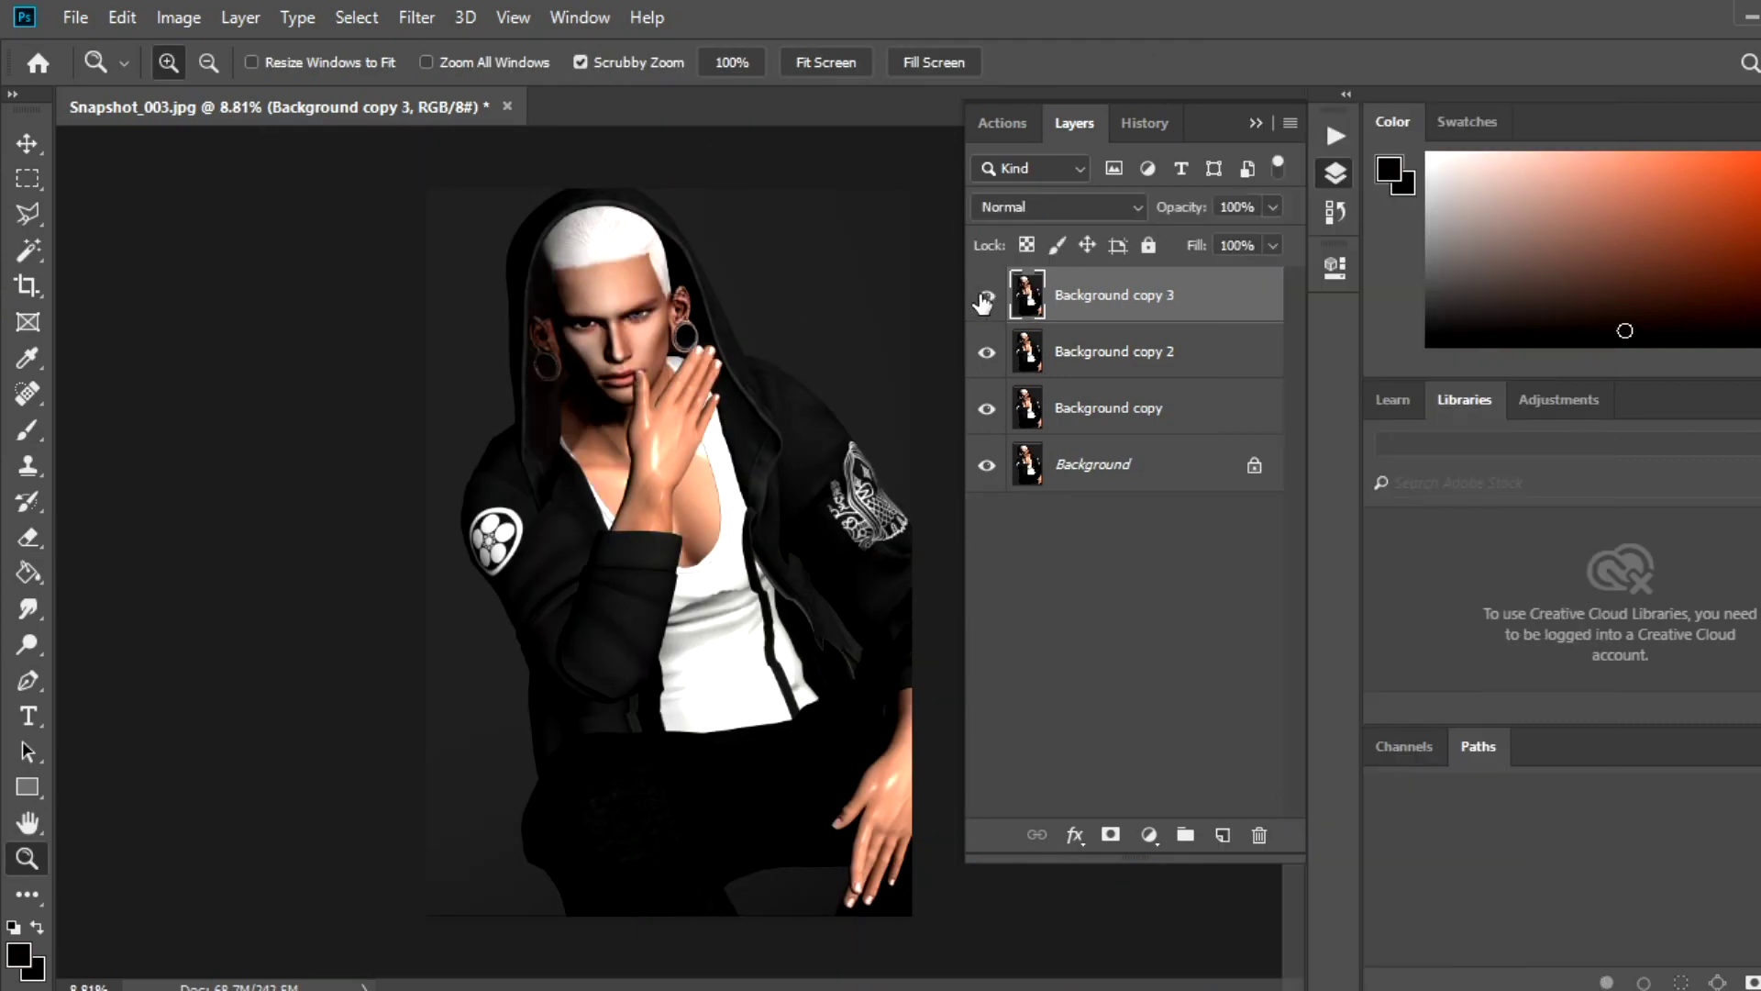
# Smudge the neck shadow under the jaw further down into the skin.
pyautogui.moveTo(602, 461); pyautogui.dragTo(748, 447)
pyautogui.scroll(3, 747, 447)
pyautogui.press('r')
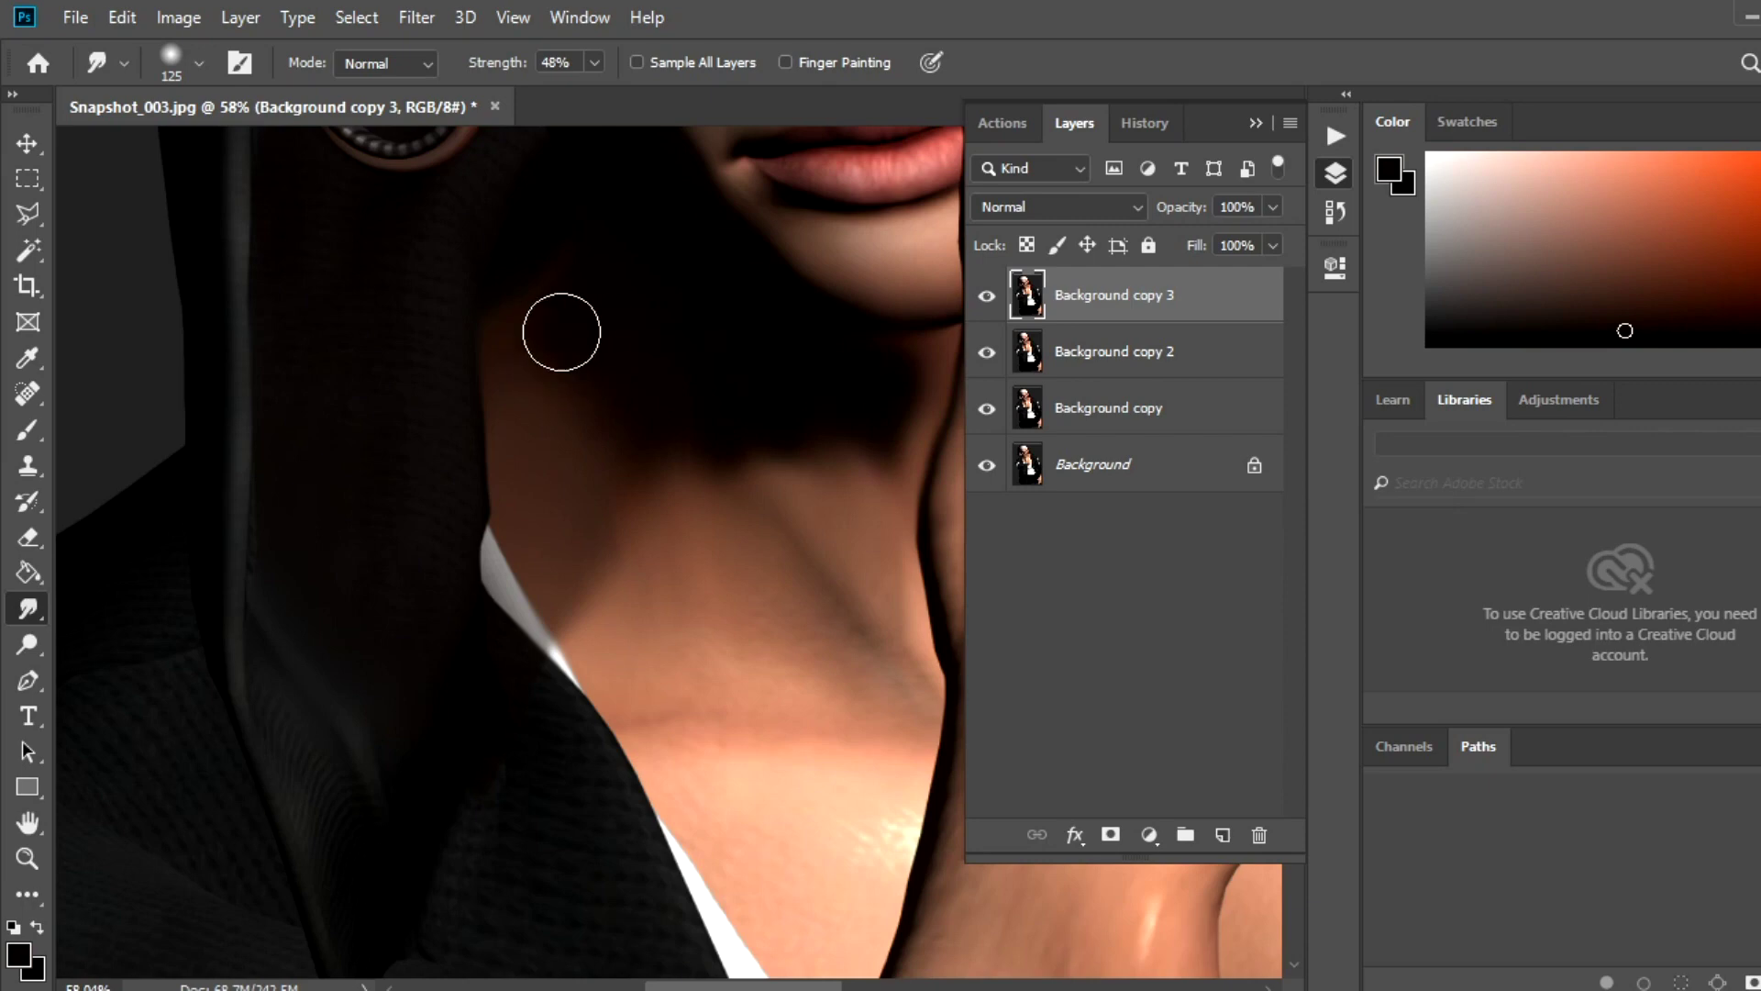
pyautogui.moveTo(573, 472)
pyautogui.mouseDown()
pyautogui.moveTo(668, 456)
pyautogui.moveTo(613, 531)
pyautogui.mouseUp()
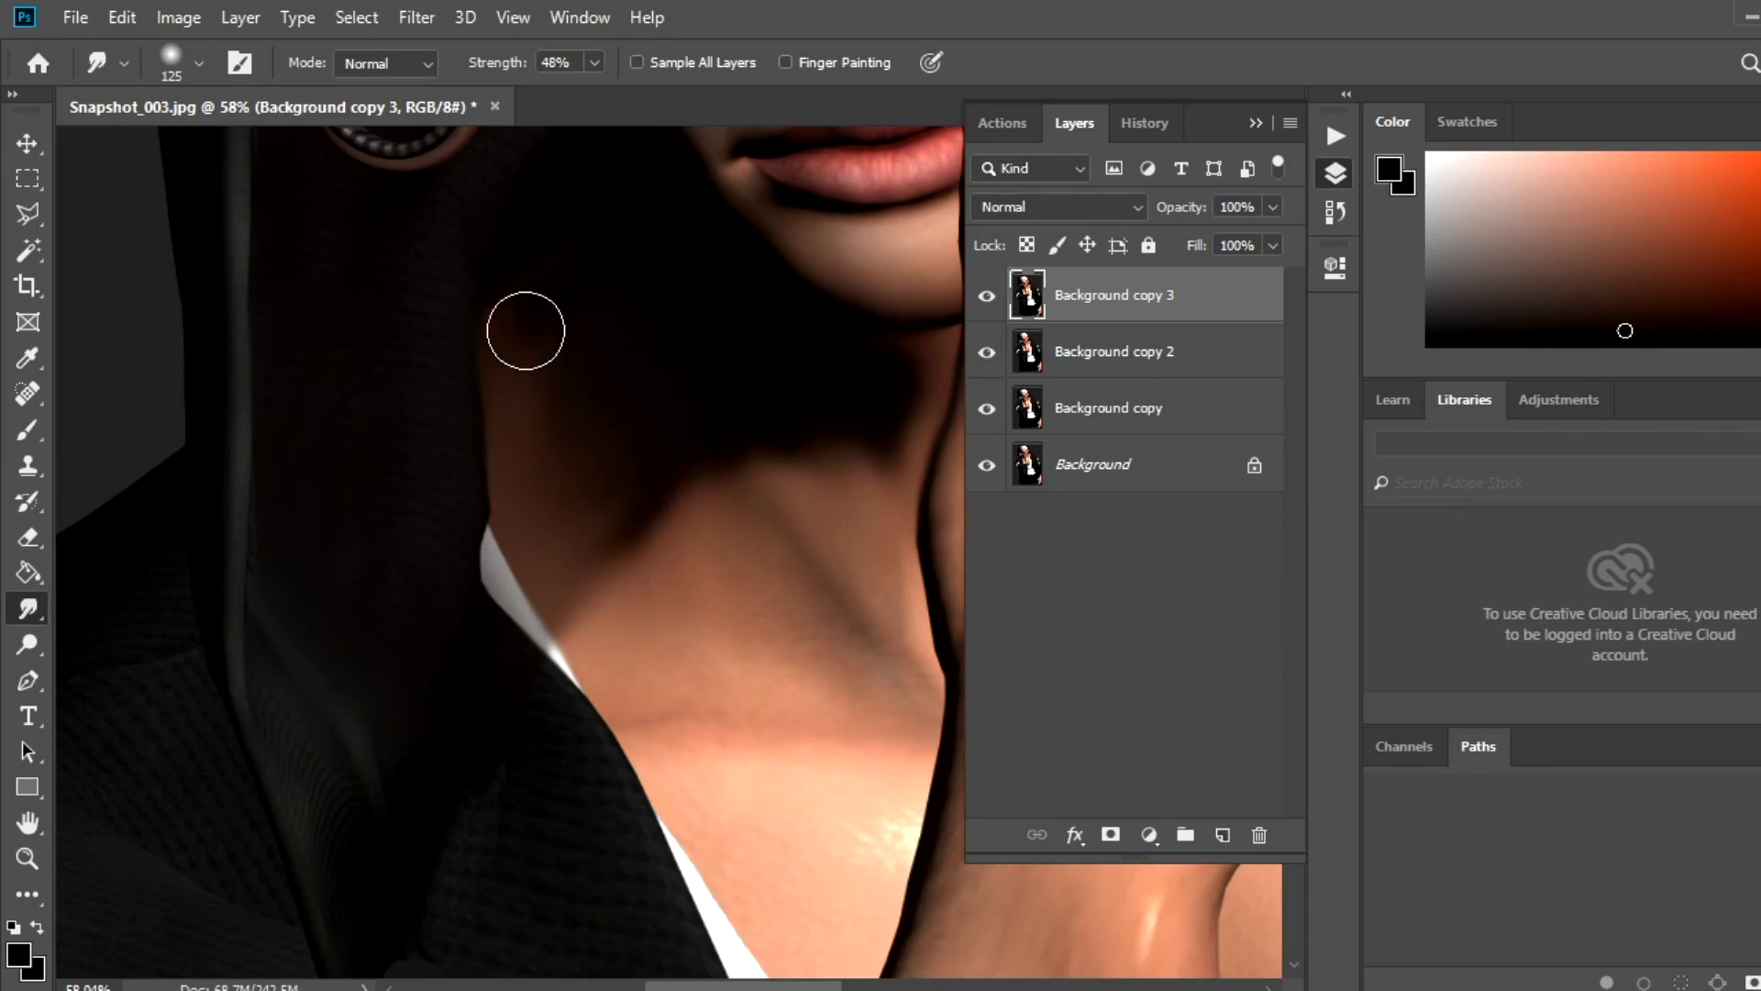
pyautogui.moveTo(671, 467); pyautogui.dragTo(623, 532)
pyautogui.press('z')
pyautogui.moveTo(391, 490); pyautogui.dragTo(322, 631)
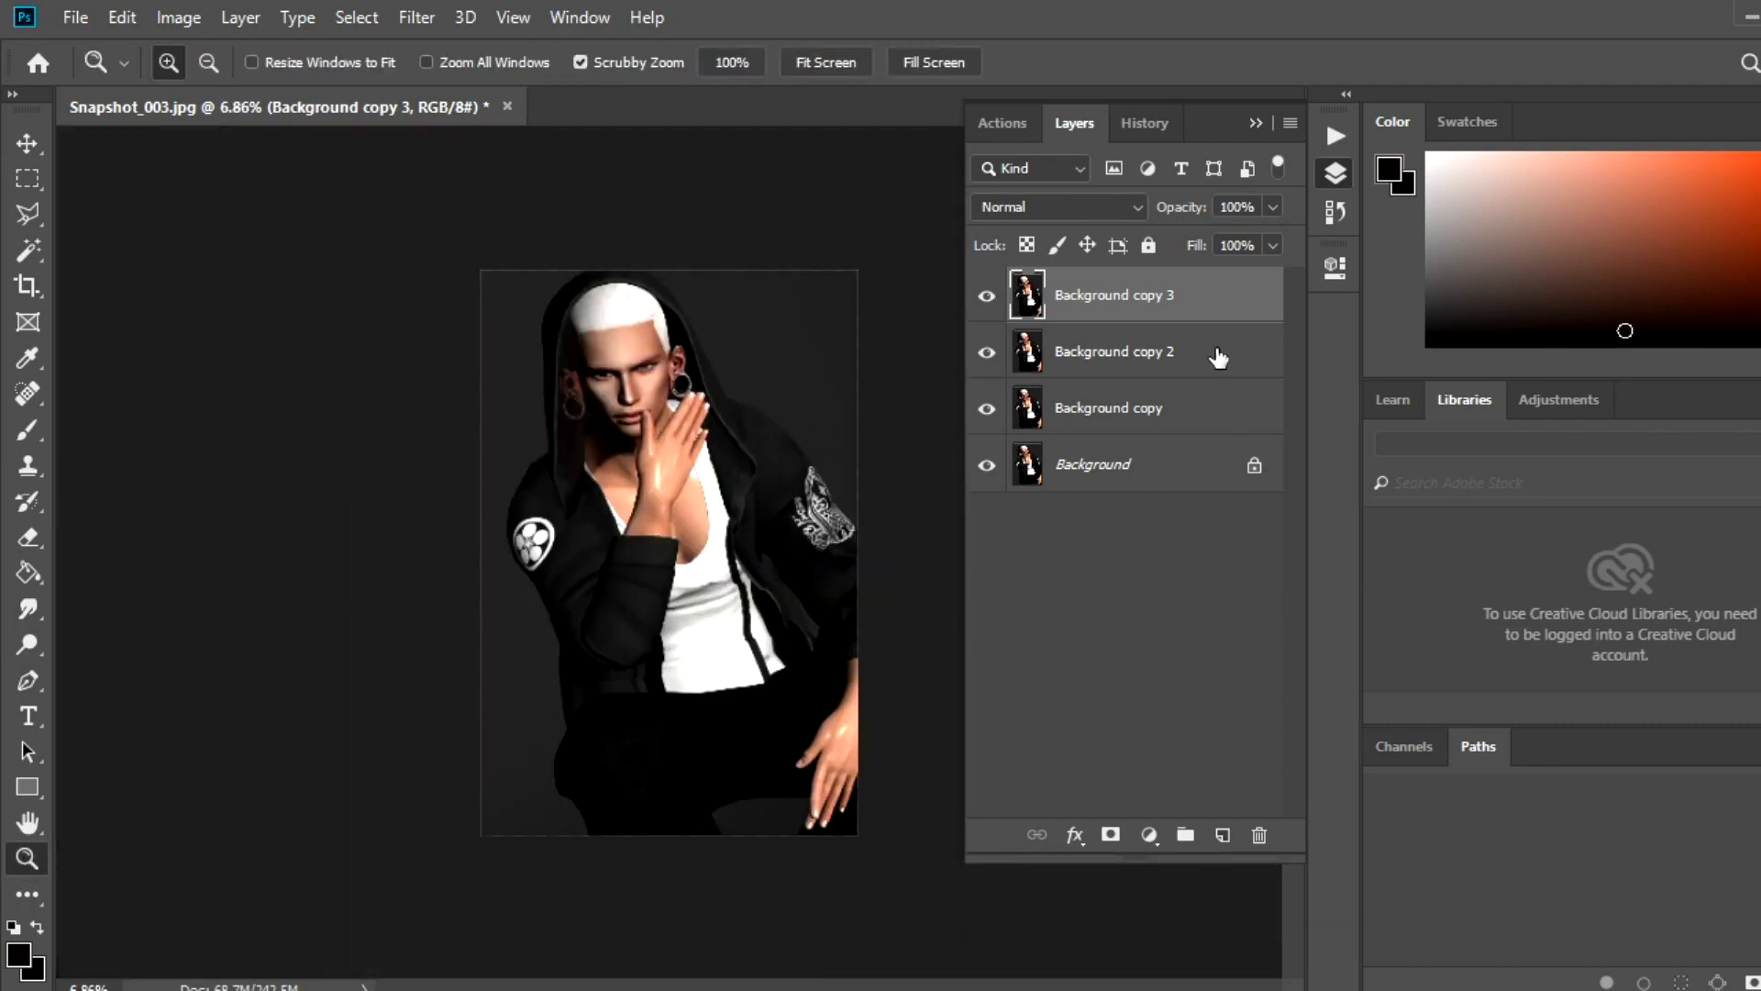
# Delete the extra empty layer and create a layer group named adjustments.
pyautogui.click(1222, 835)
pyautogui.moveTo(1250, 306); pyautogui.dragTo(1259, 835)
pyautogui.click(1185, 835)
pyautogui.doubleClick(1095, 283)
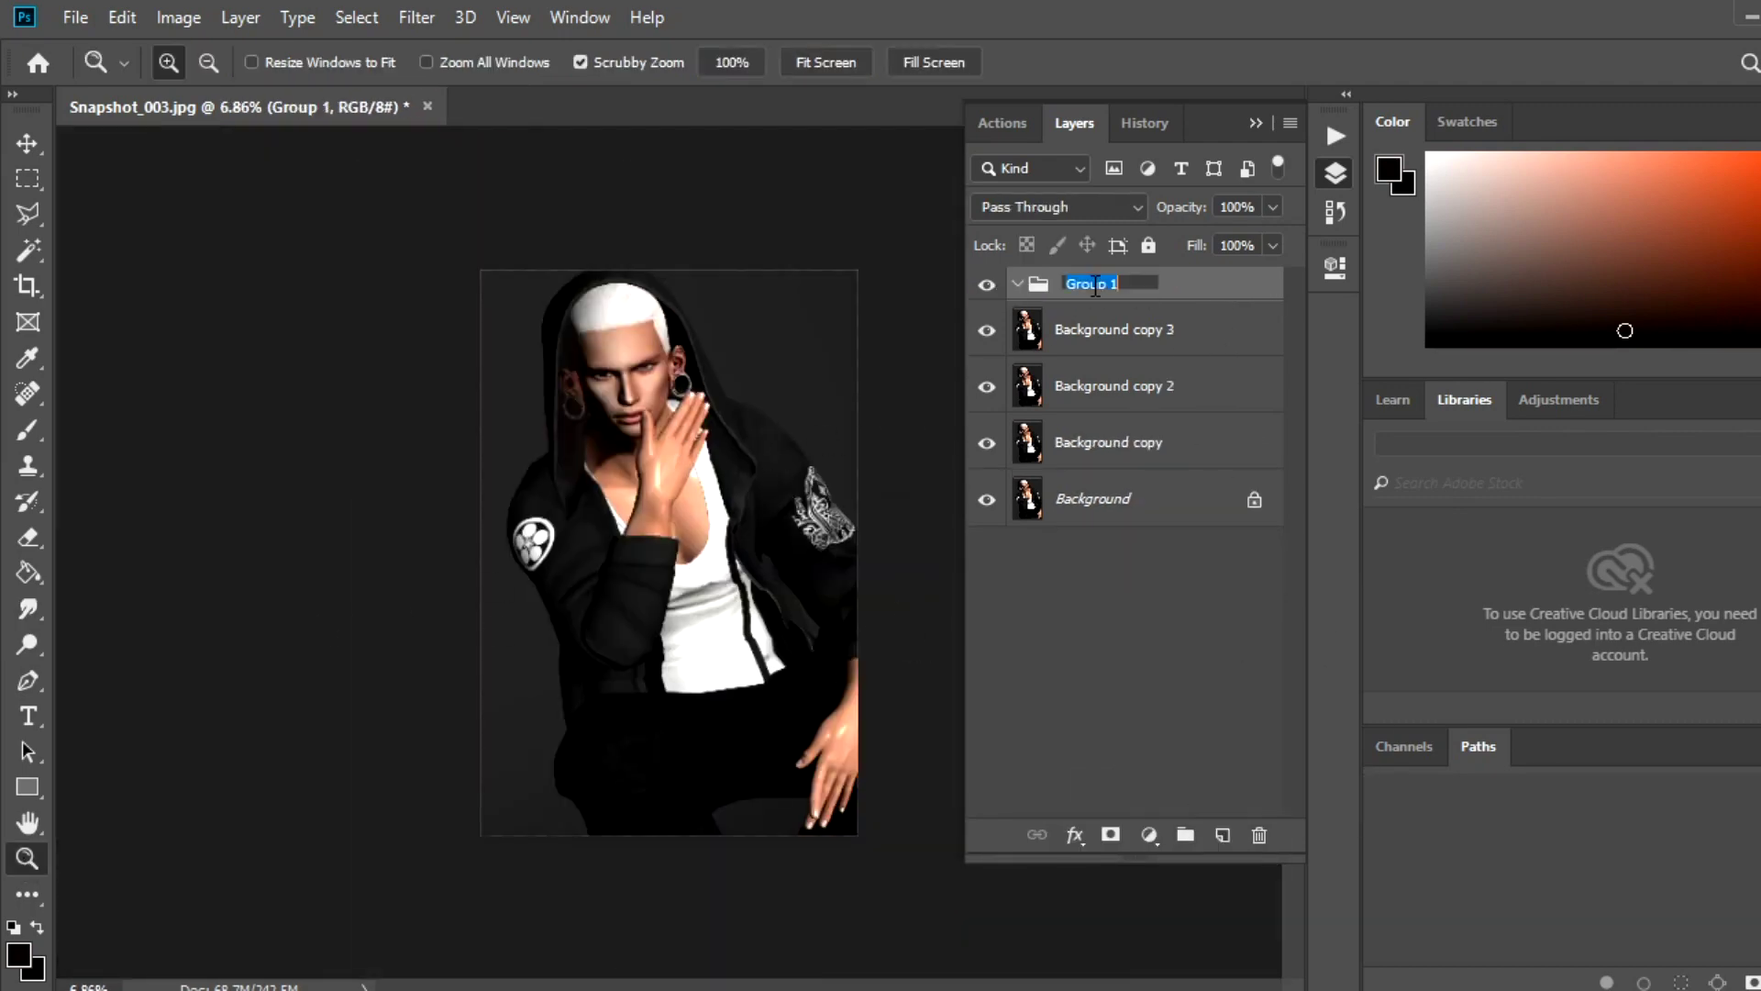
pyautogui.write('adjustments')
pyautogui.press('Return')
# Move the three Background copy layers into the adjustments group.
pyautogui.click(1042, 444)
pyautogui.keyDown('shift'); pyautogui.click(1242, 332); pyautogui.keyUp('shift')
pyautogui.moveTo(1242, 332); pyautogui.dragTo(1146, 286)
pyautogui.click(987, 284)
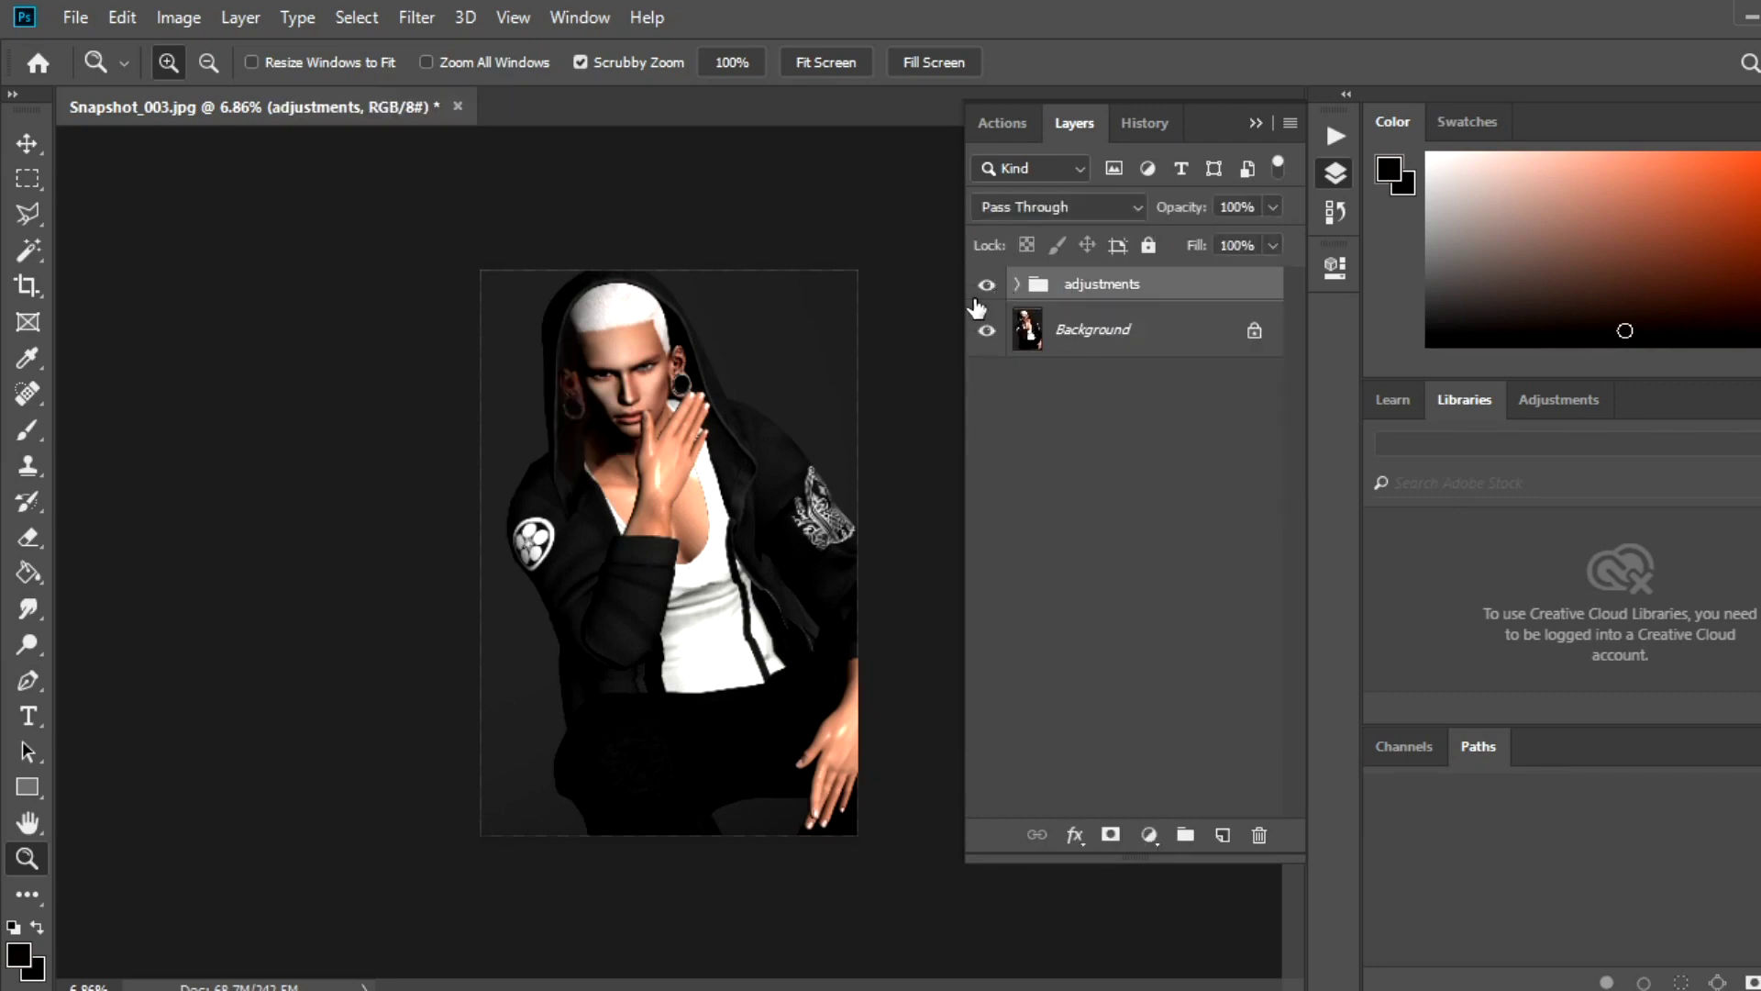
pyautogui.click(1018, 284)
# Smudge the jagged shirt-fold edge near the hand smooth.
pyautogui.moveTo(786, 779)
pyautogui.mouseDown()
pyautogui.moveTo(684, 720)
pyautogui.moveTo(676, 322)
pyautogui.moveTo(880, 275)
pyautogui.mouseUp()
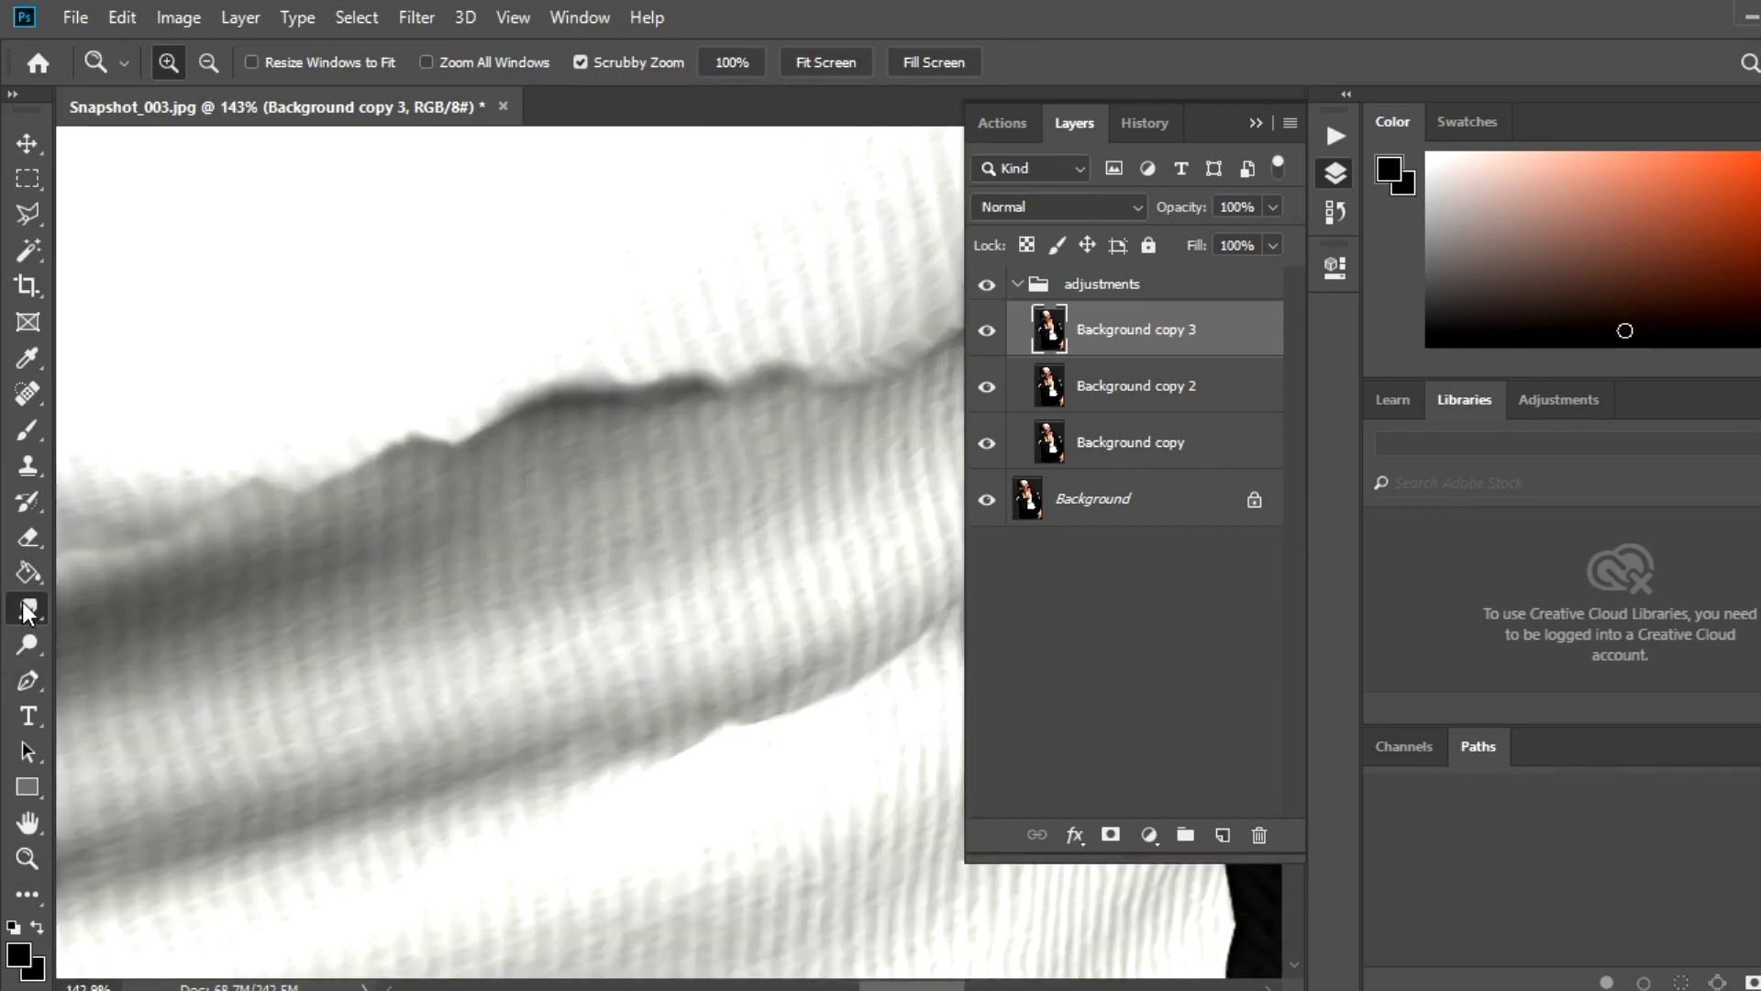
pyautogui.click(28, 608)
pyautogui.moveTo(452, 422)
pyautogui.mouseDown()
pyautogui.moveTo(746, 404)
pyautogui.moveTo(691, 306)
pyautogui.moveTo(547, 322)
pyautogui.moveTo(385, 427)
pyautogui.mouseUp()
# Lasso the inner eye corner and smudge away its dark tail with a 15 px brush.
pyautogui.press('z')
pyautogui.scroll(-5, 385, 428)
pyautogui.scroll(3, 557, 318)
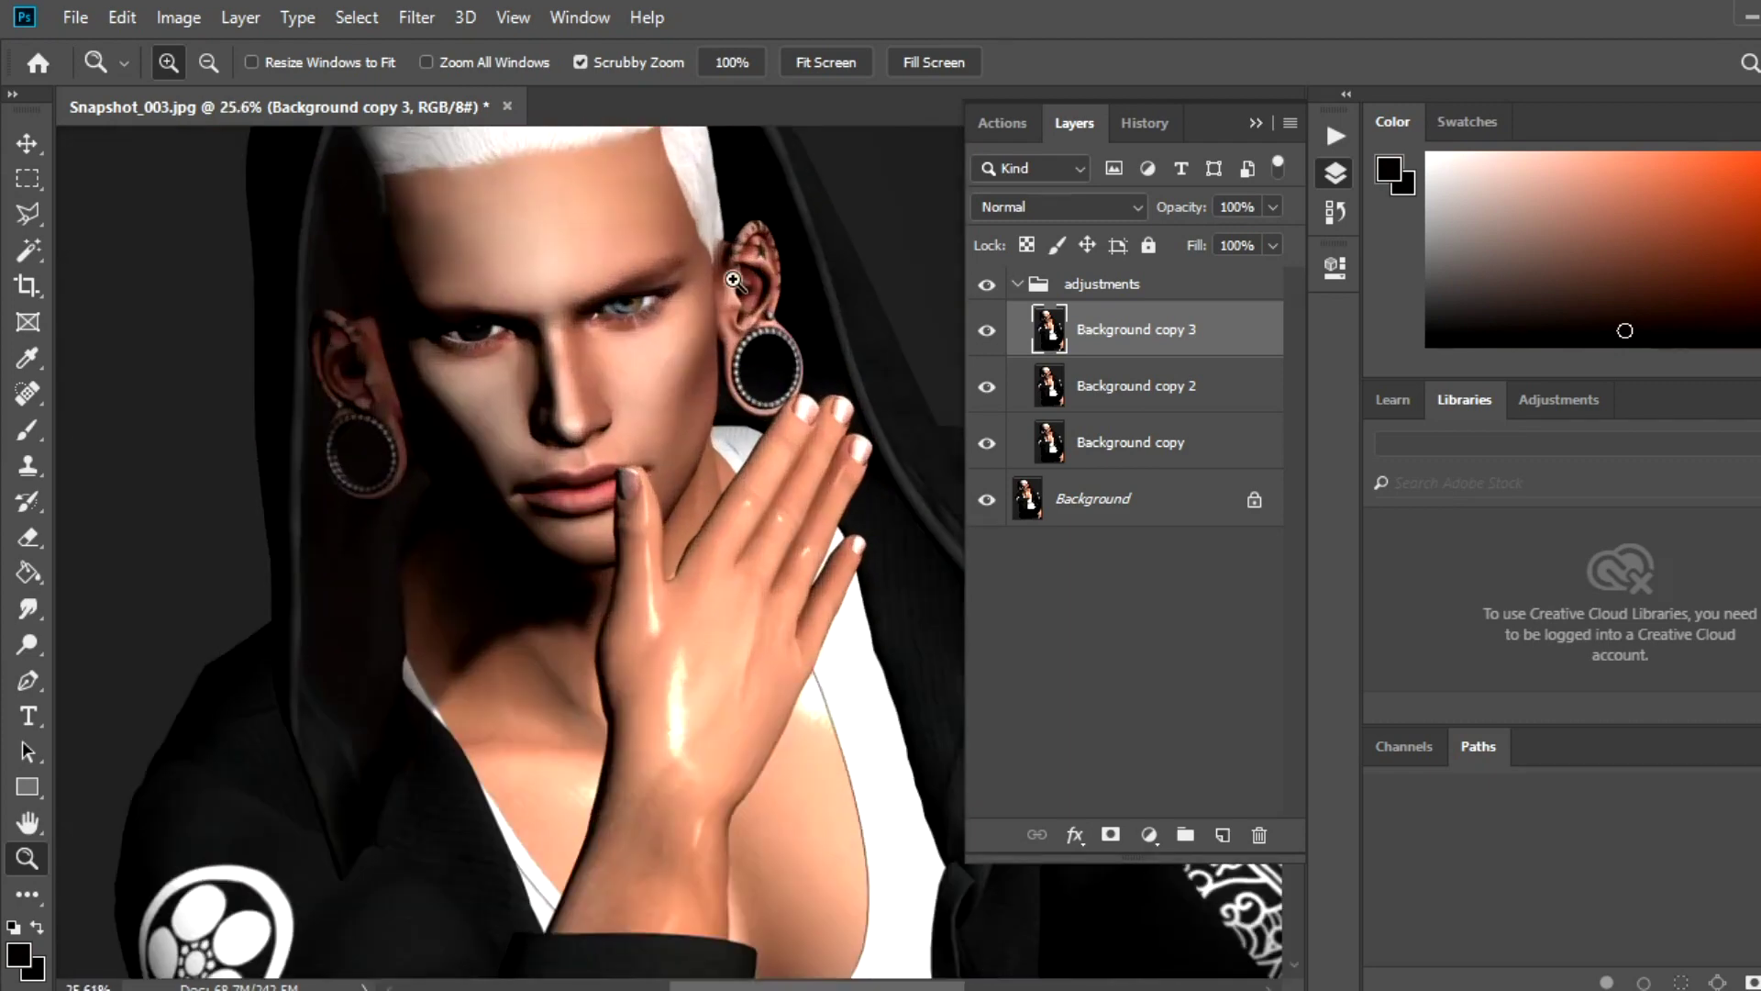
pyautogui.scroll(5, 557, 318)
pyautogui.scroll(2, 511, 334)
pyautogui.scroll(-2, 699, 346)
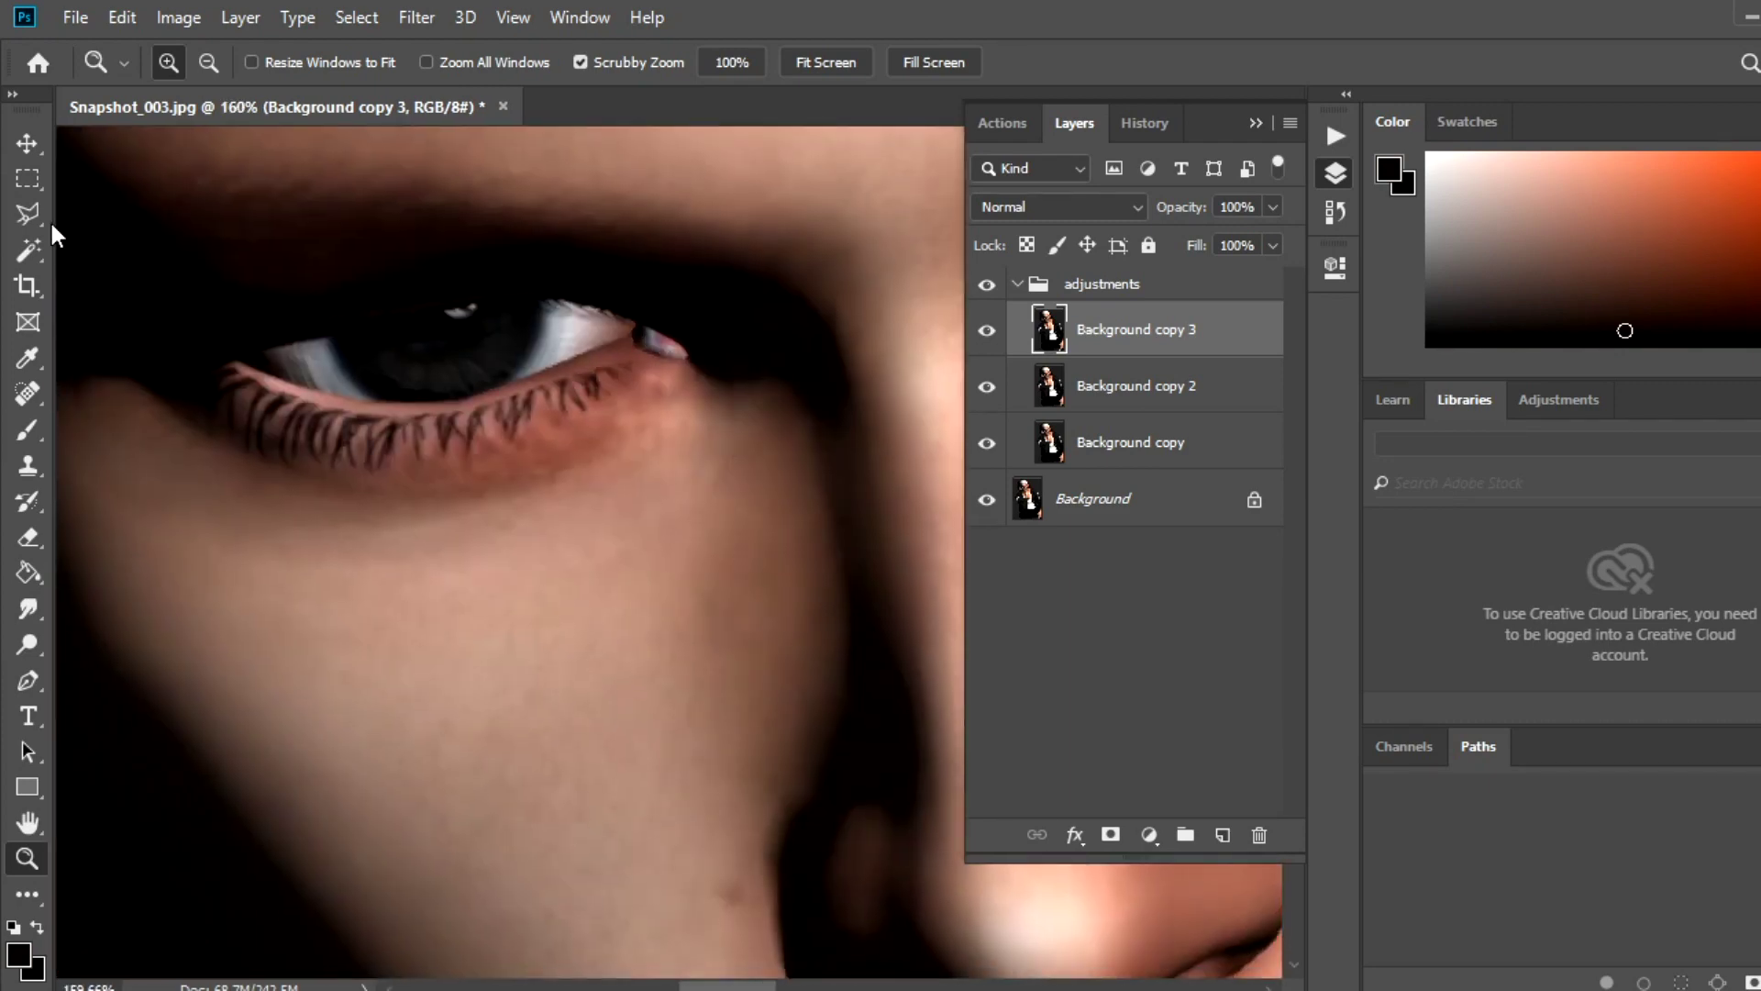
pyautogui.press('l')
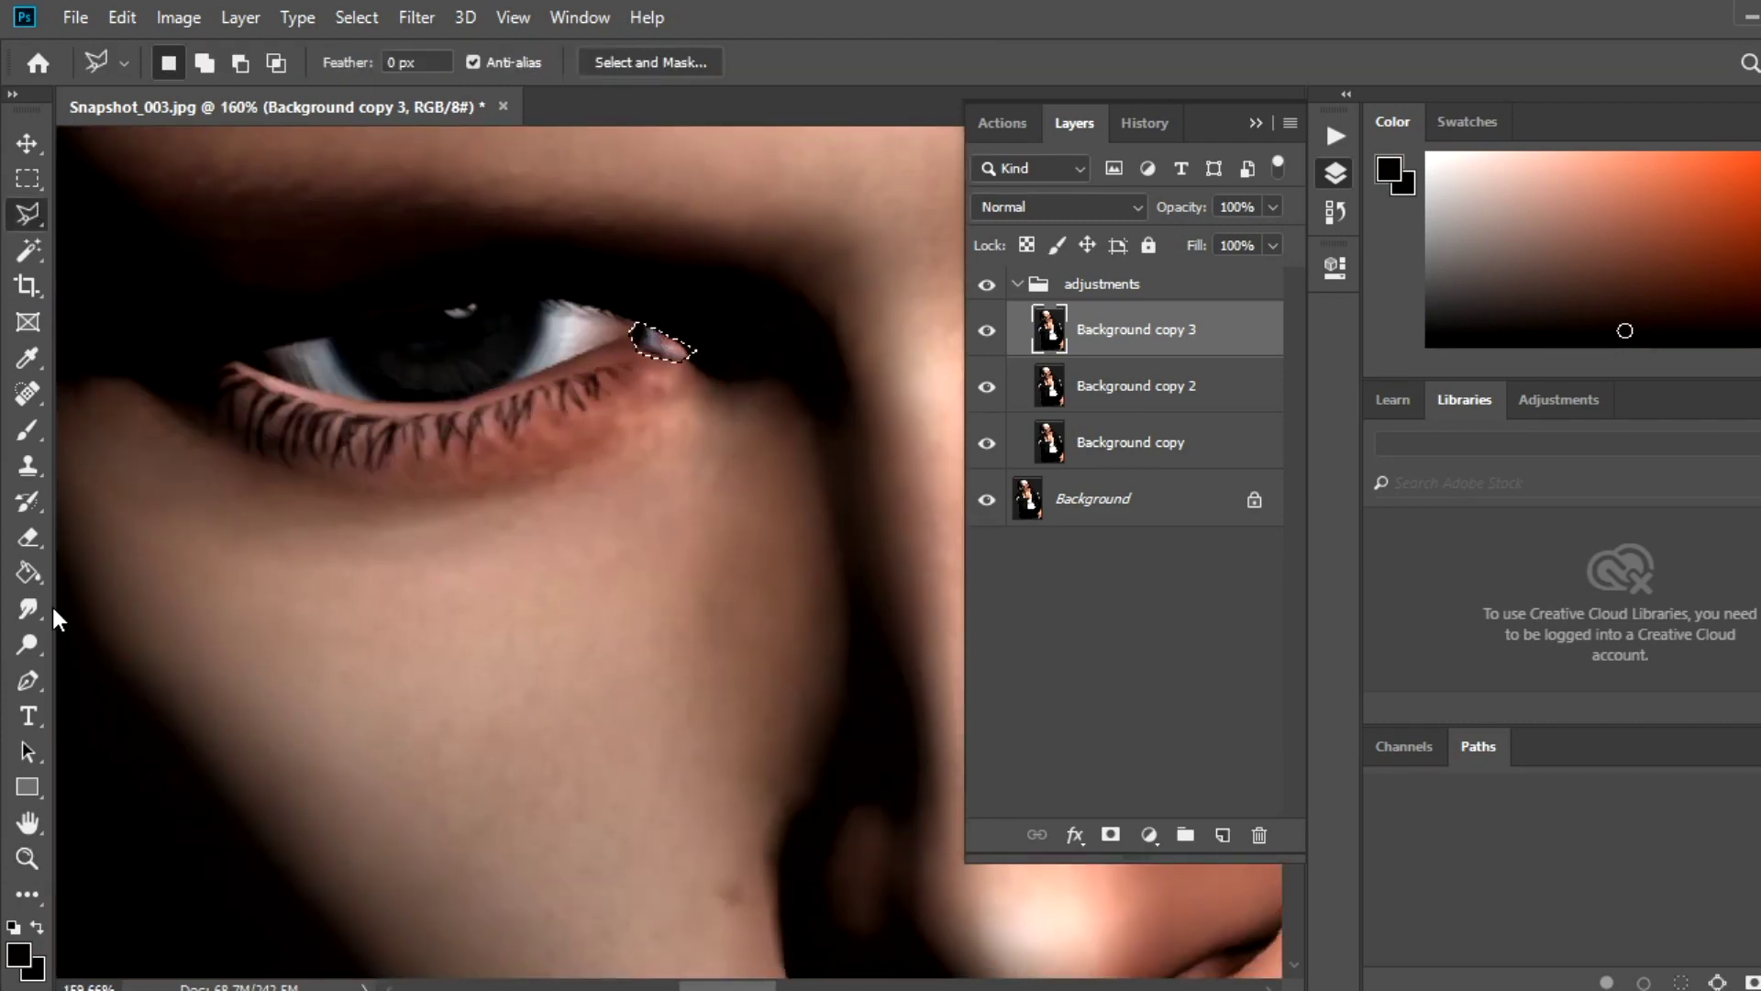
pyautogui.click(41, 609)
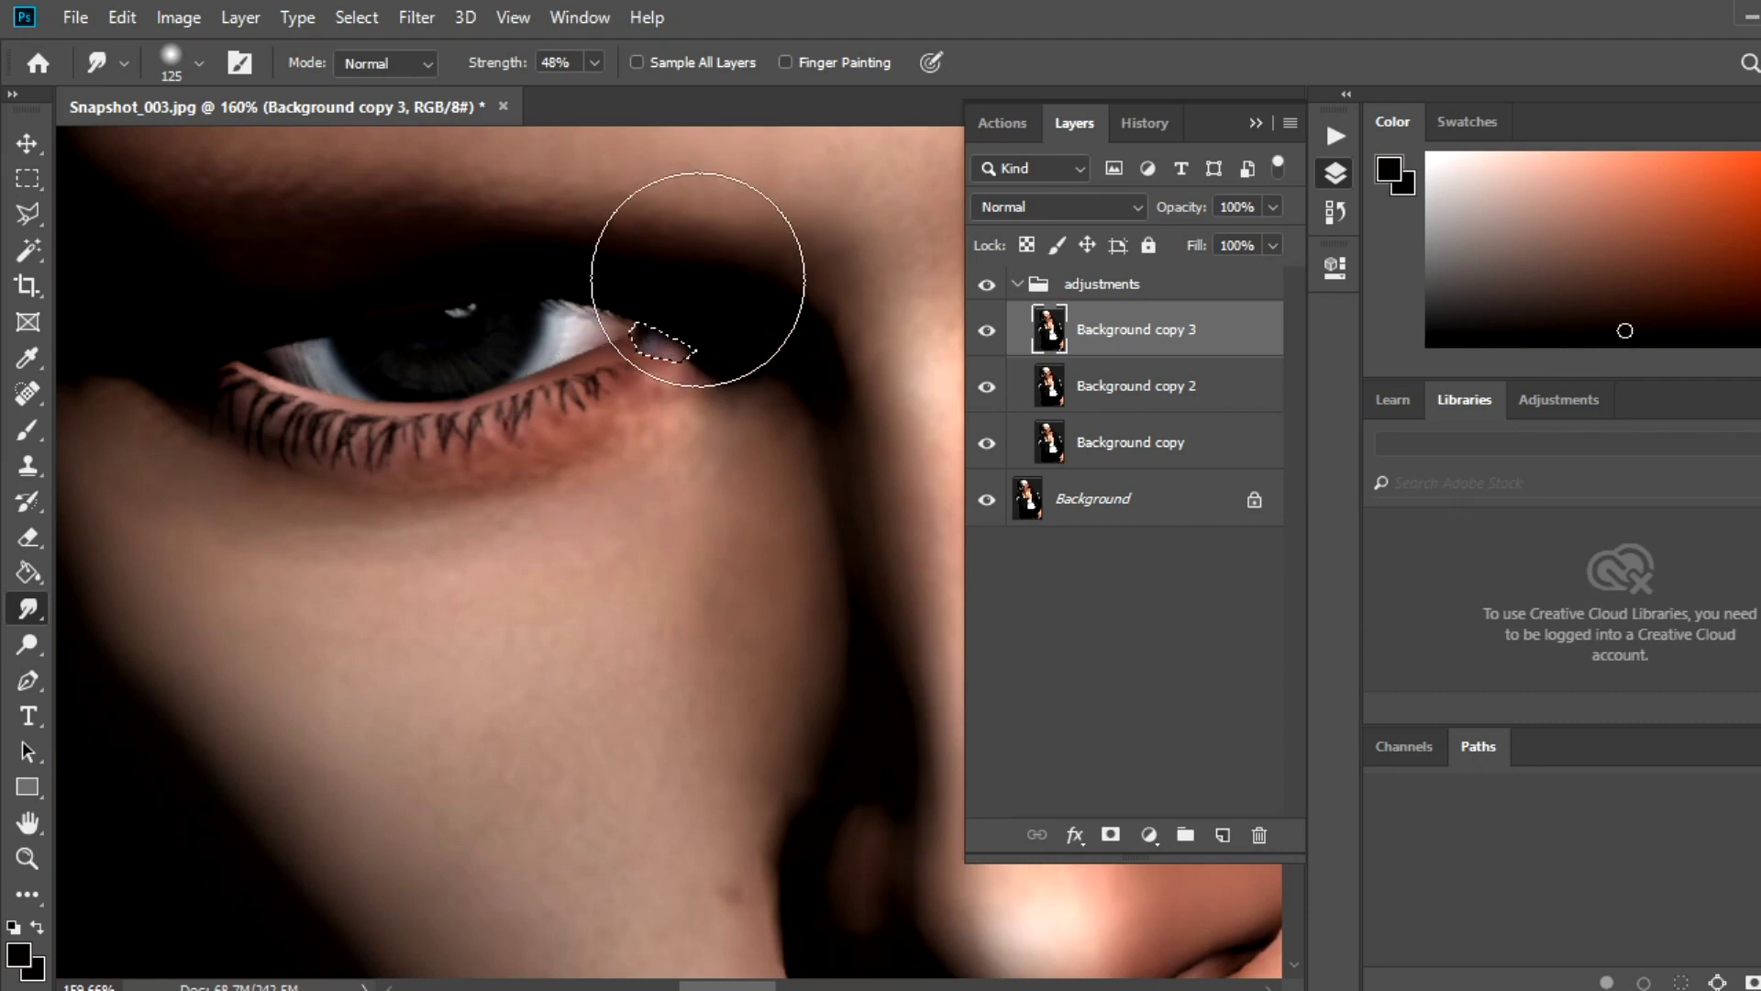
pyautogui.press('[')
pyautogui.press('[')
pyautogui.press('[')
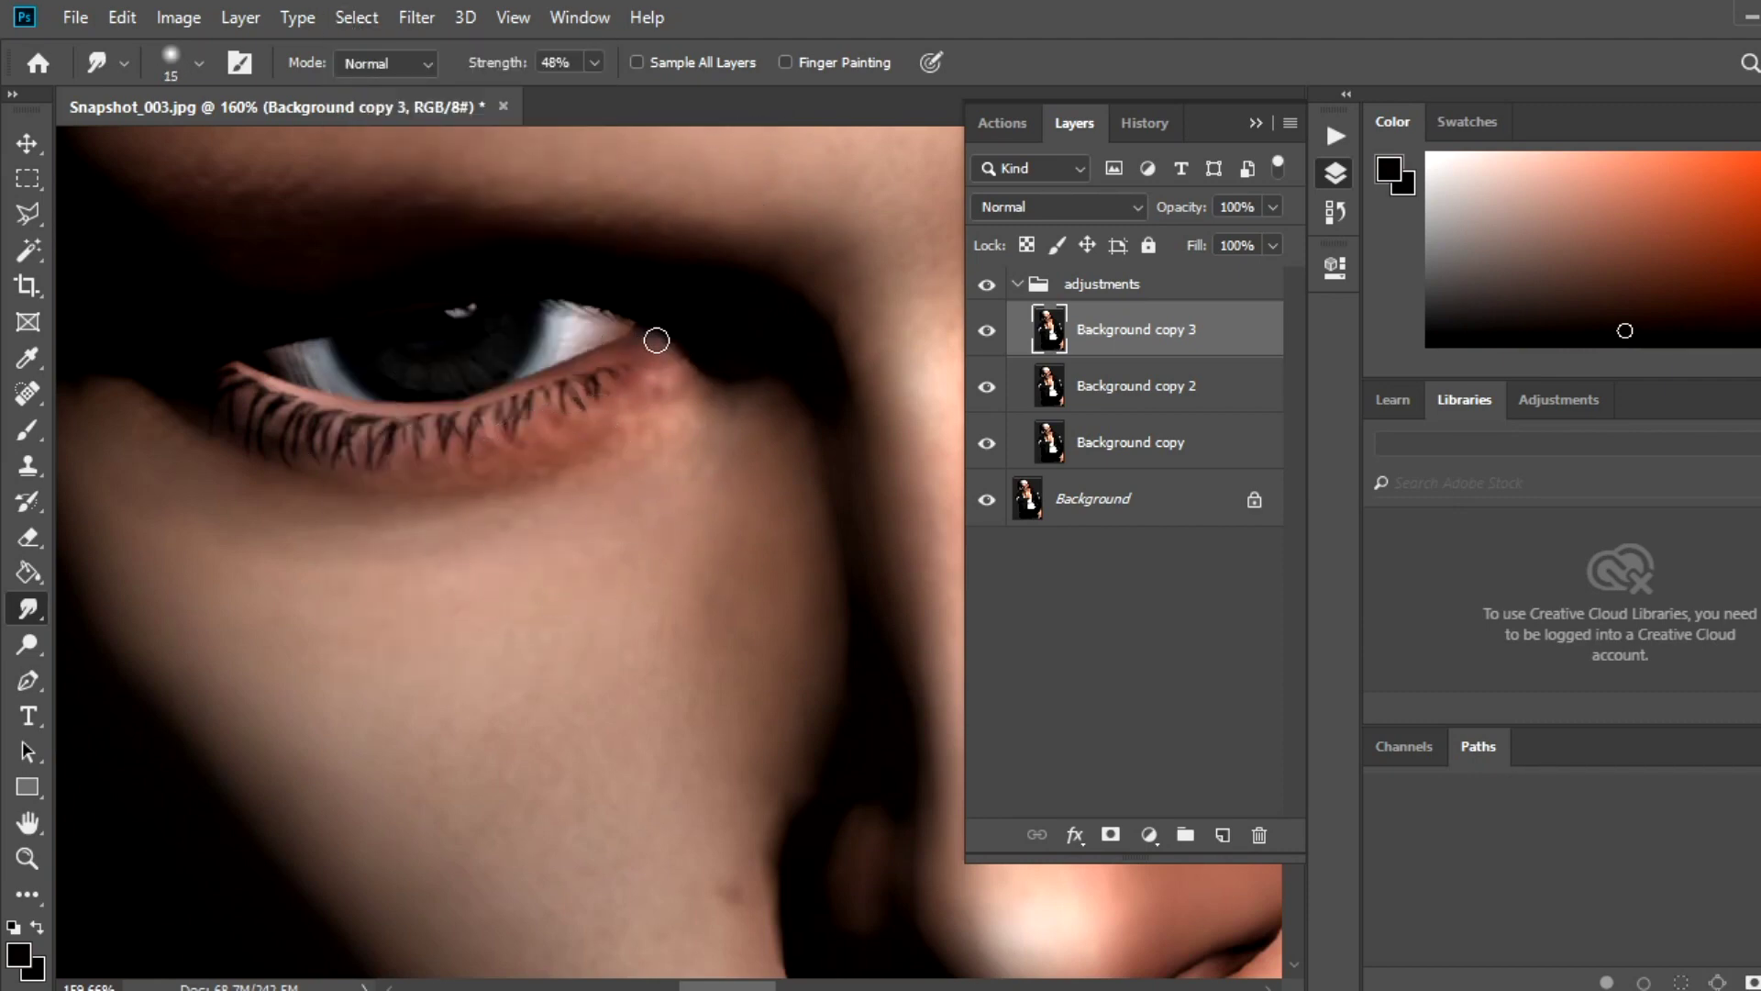
pyautogui.moveTo(707, 412); pyautogui.dragTo(786, 275)
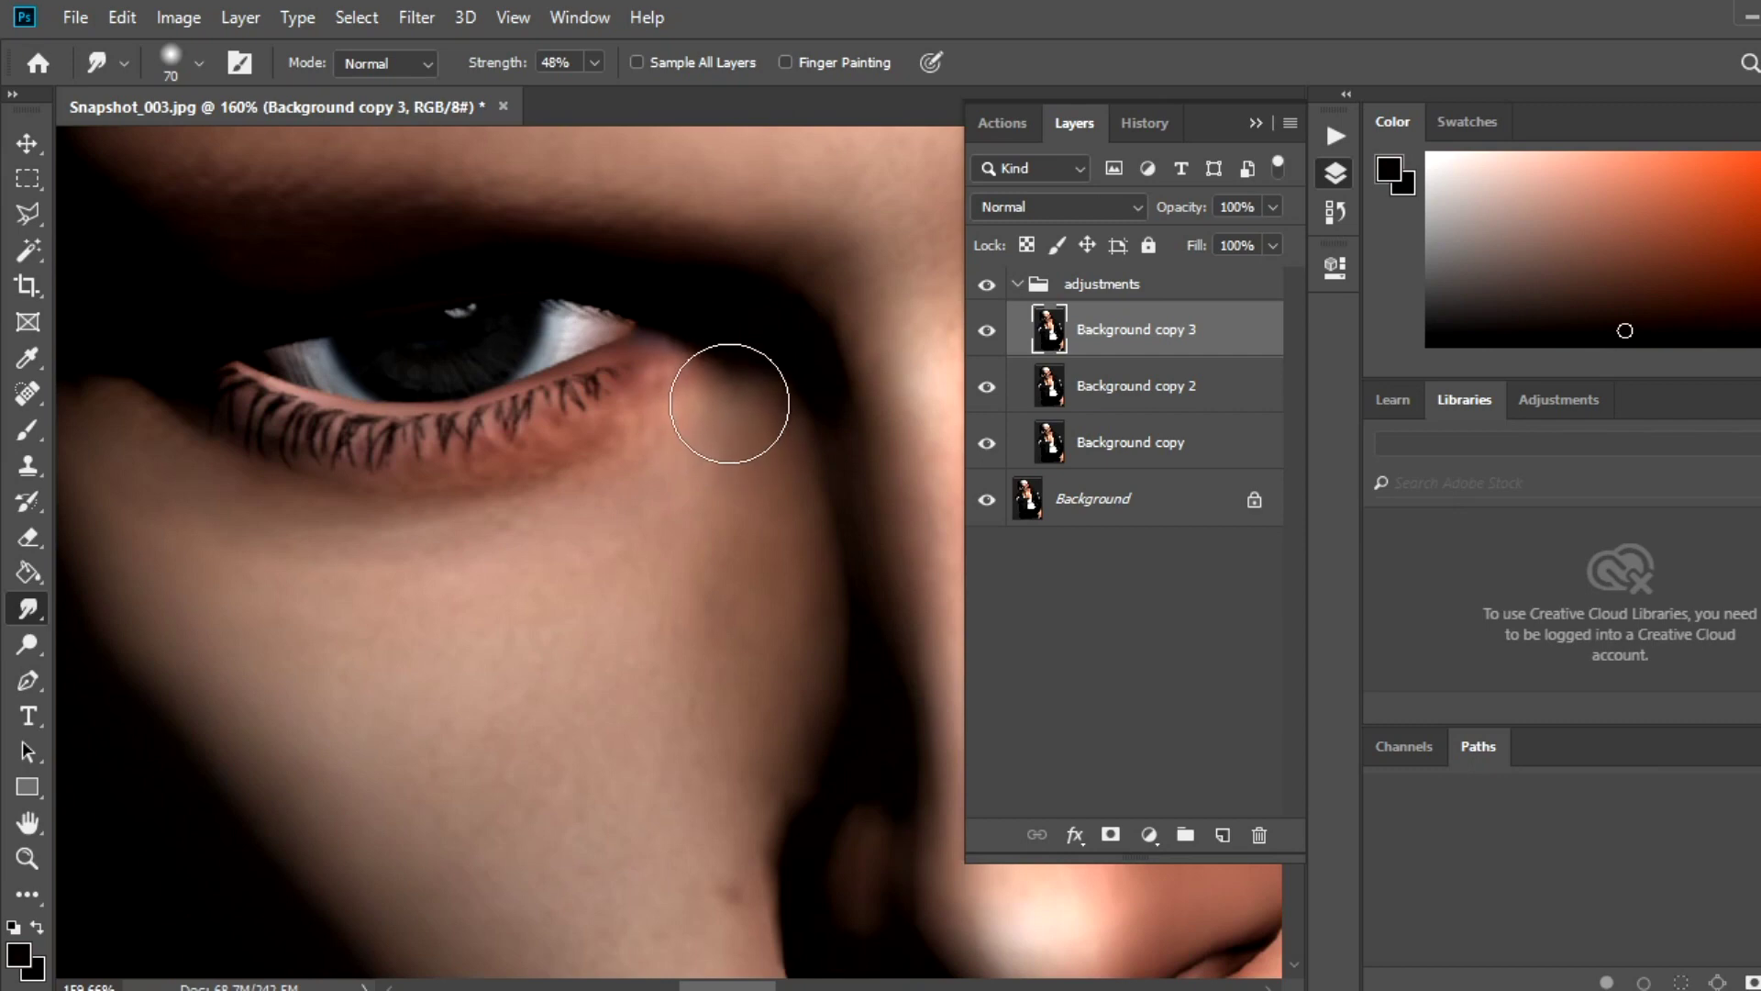
# Dodge the white of the eye at both corners with Range set to Highlights.
pyautogui.click(30, 645)
pyautogui.moveTo(577, 330); pyautogui.dragTo(397, 365)
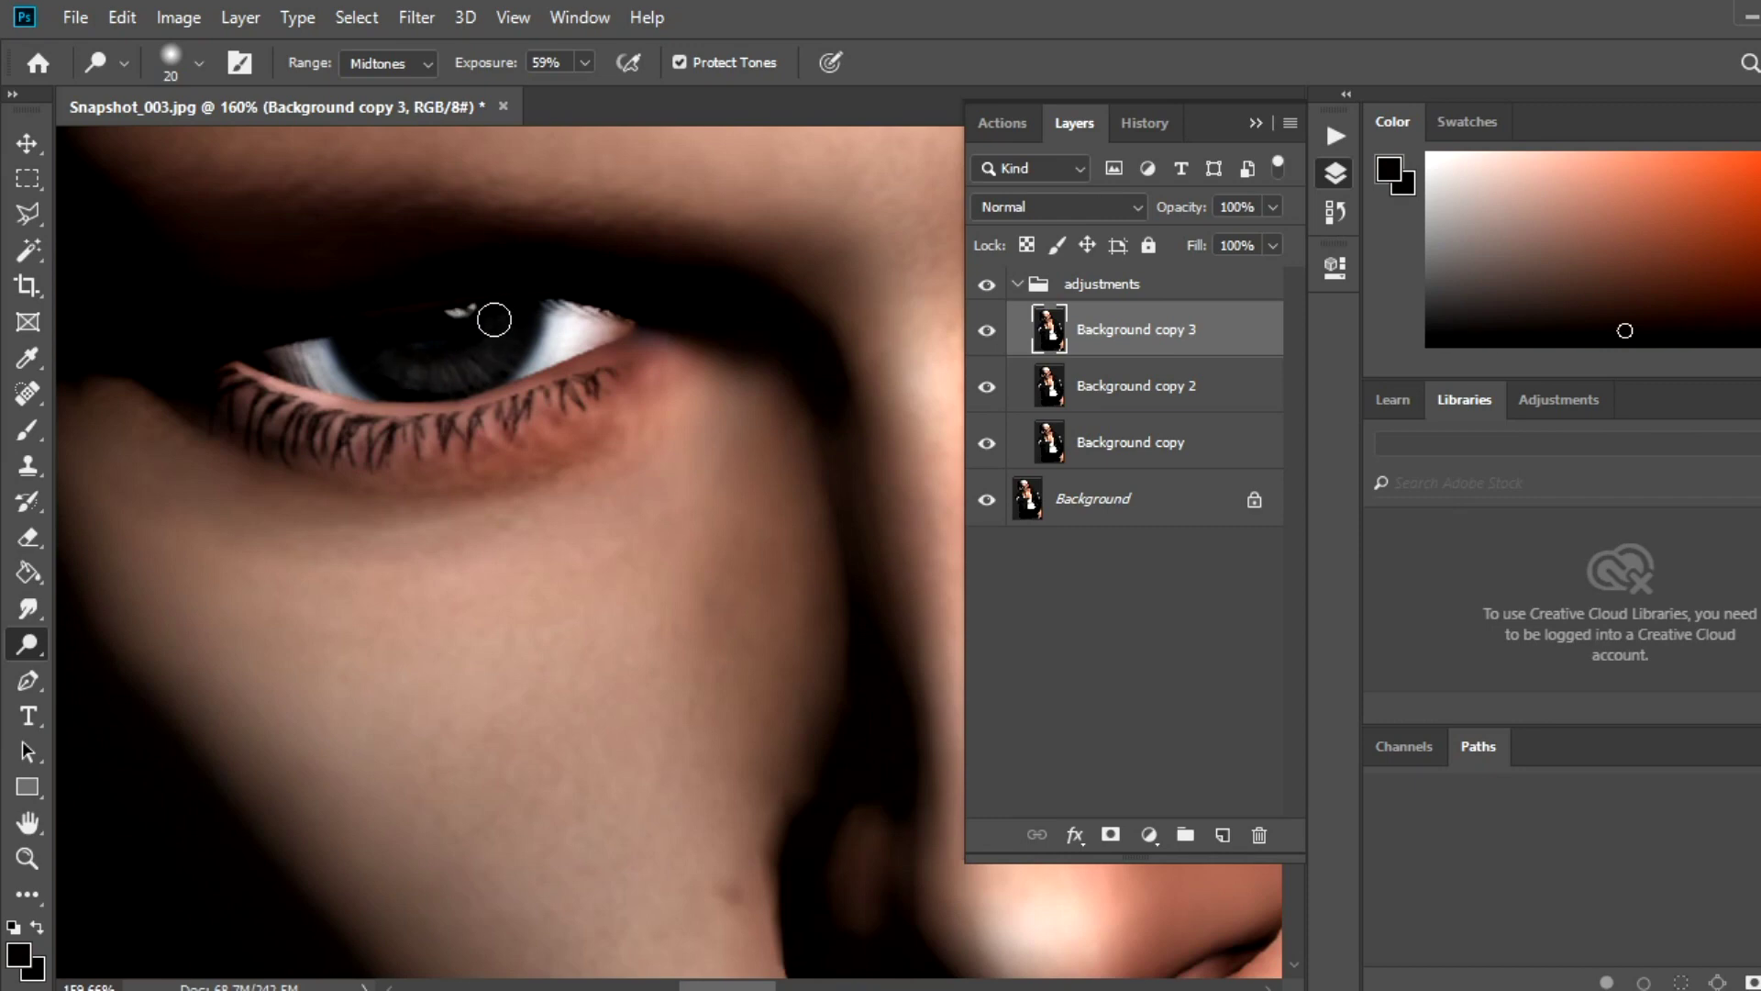
pyautogui.click(362, 129)
pyautogui.scroll(-2, 369, 492)
pyautogui.scroll(2, 369, 491)
pyautogui.press('z')
pyautogui.click(491, 562)
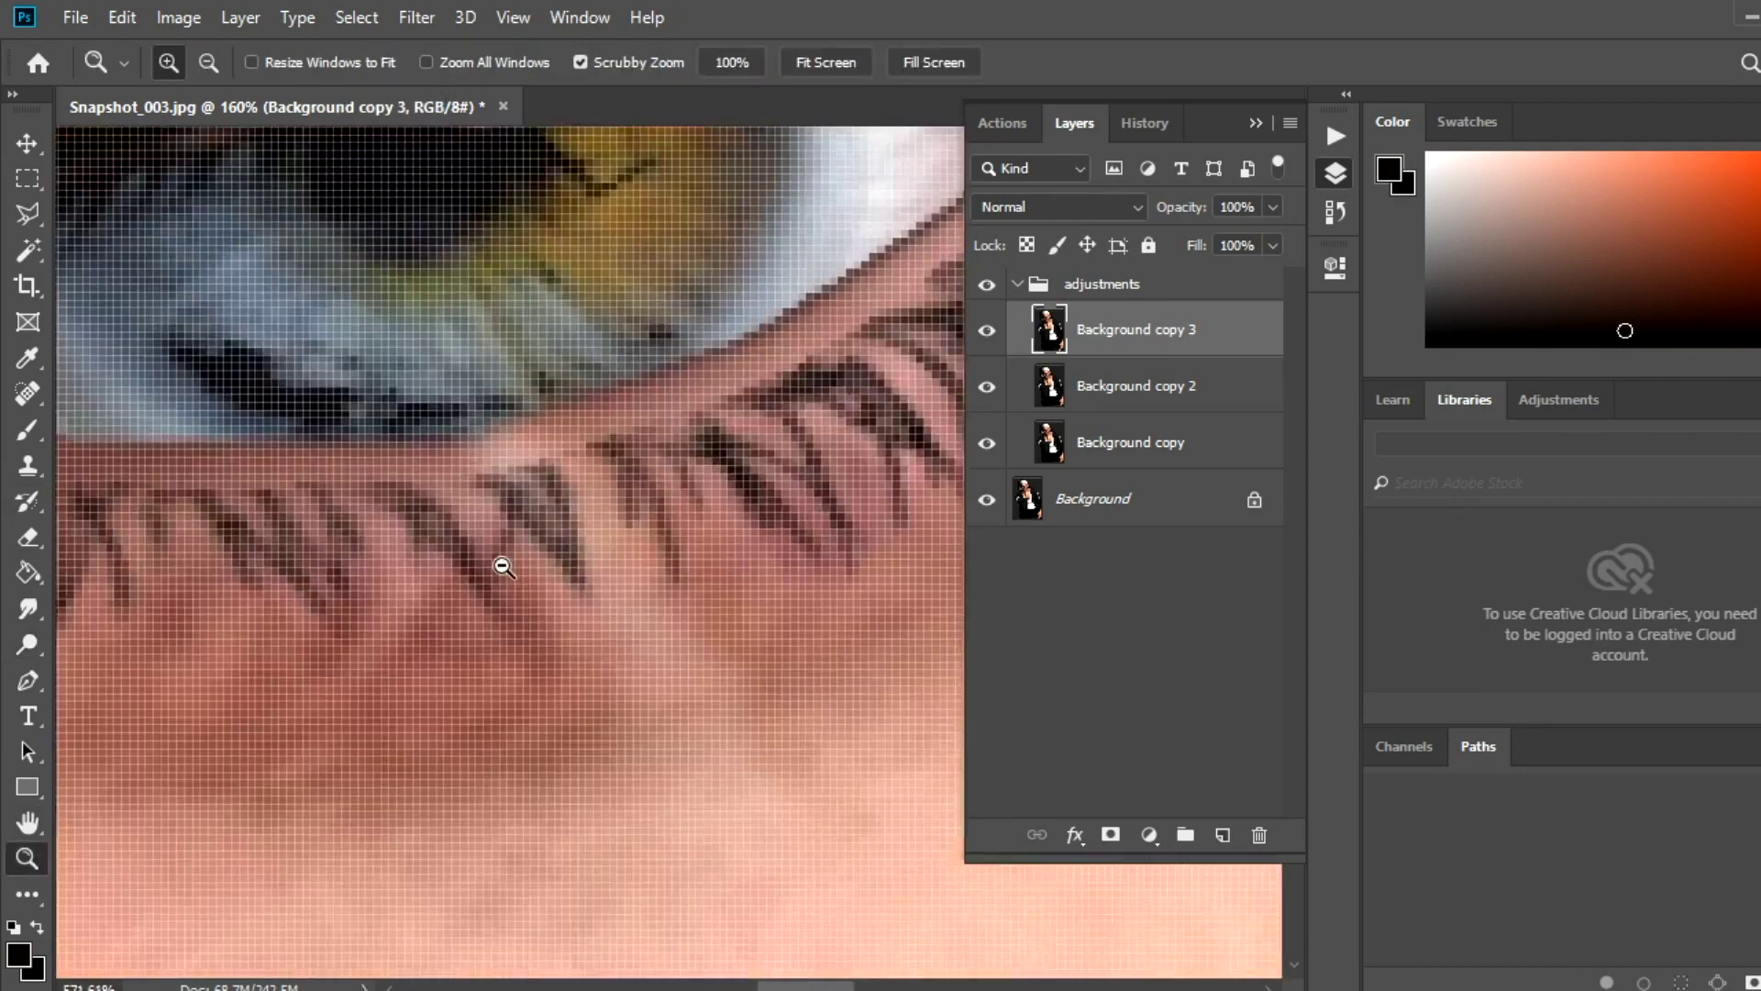
# Clone-stamp the eye's lower lid edge, zooming into the iris up to 491%.
pyautogui.click(28, 465)
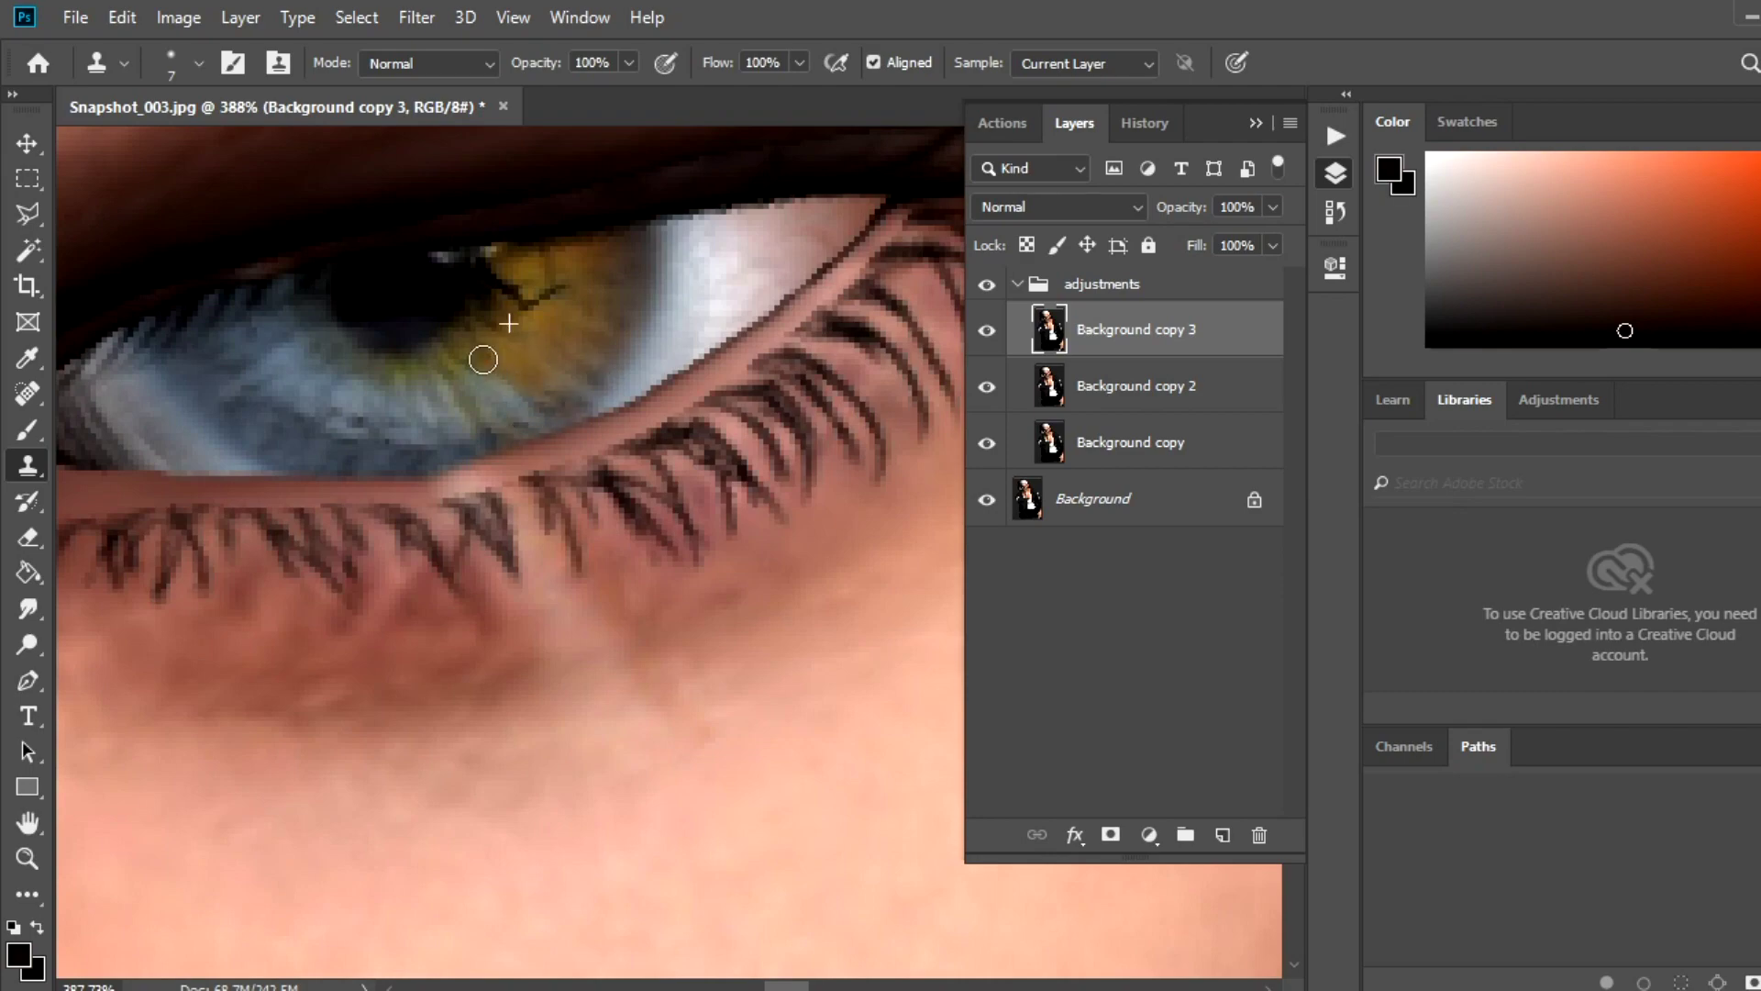
pyautogui.click(25, 862)
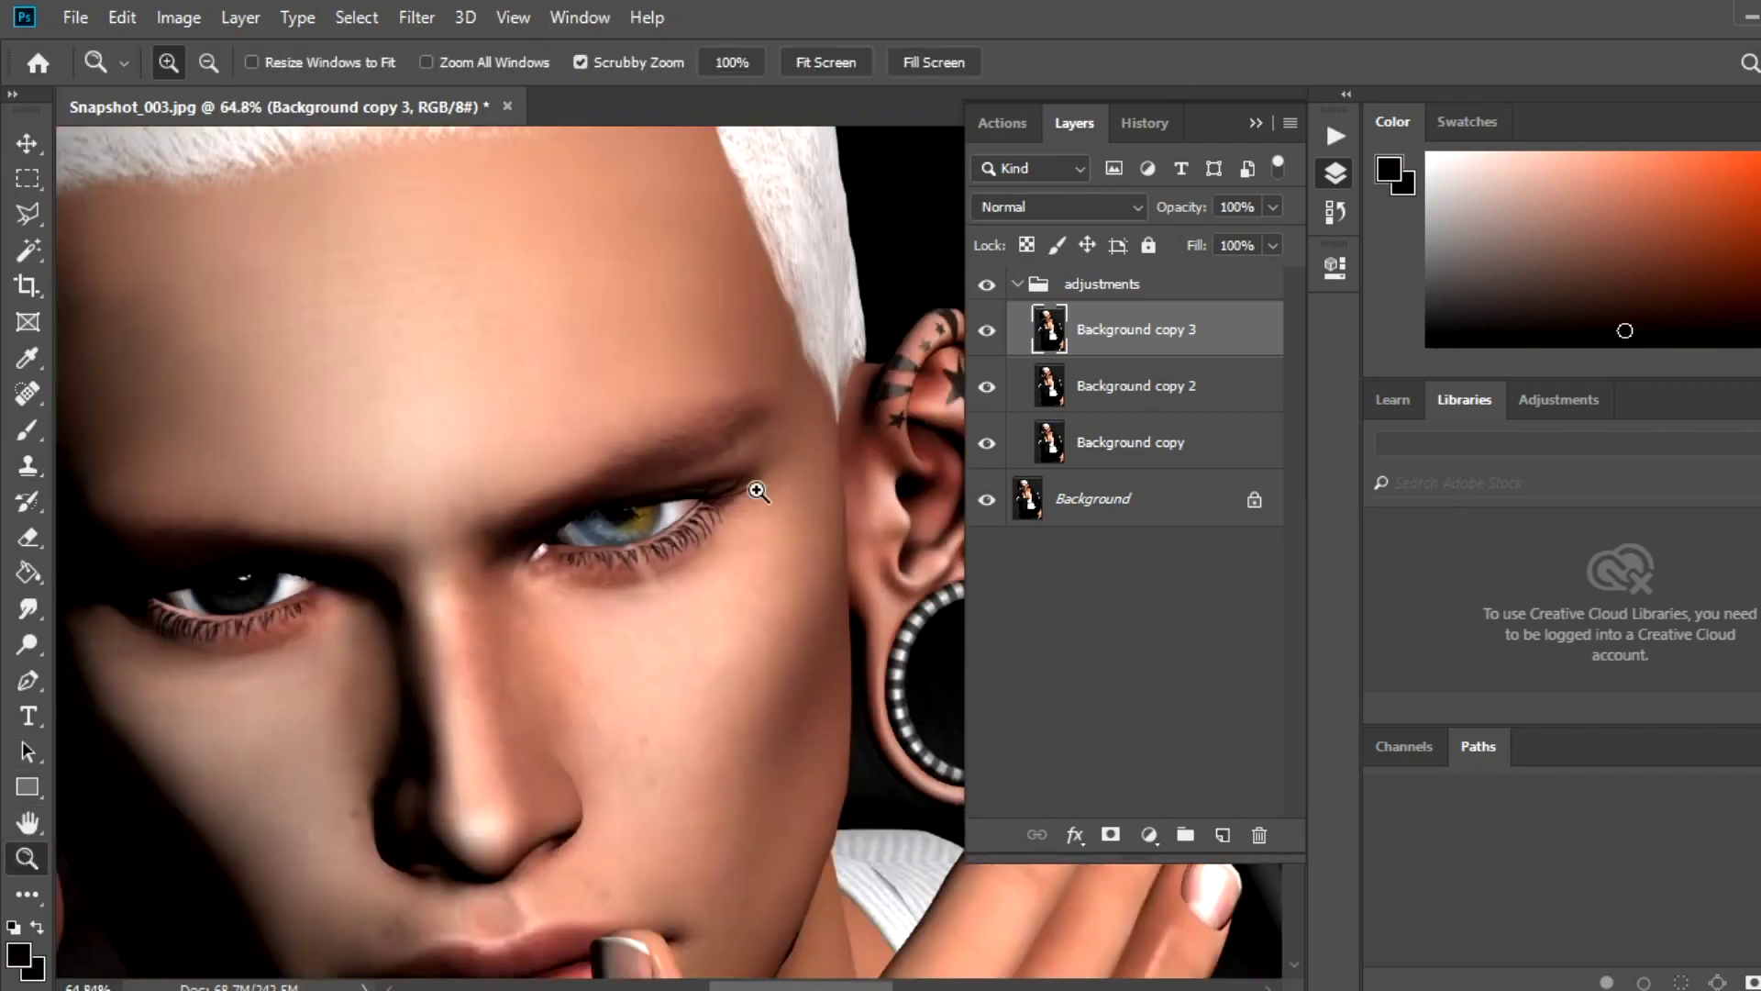
pyautogui.click(755, 487)
pyautogui.moveTo(865, 432); pyautogui.dragTo(145, 520)
pyautogui.click(44, 467)
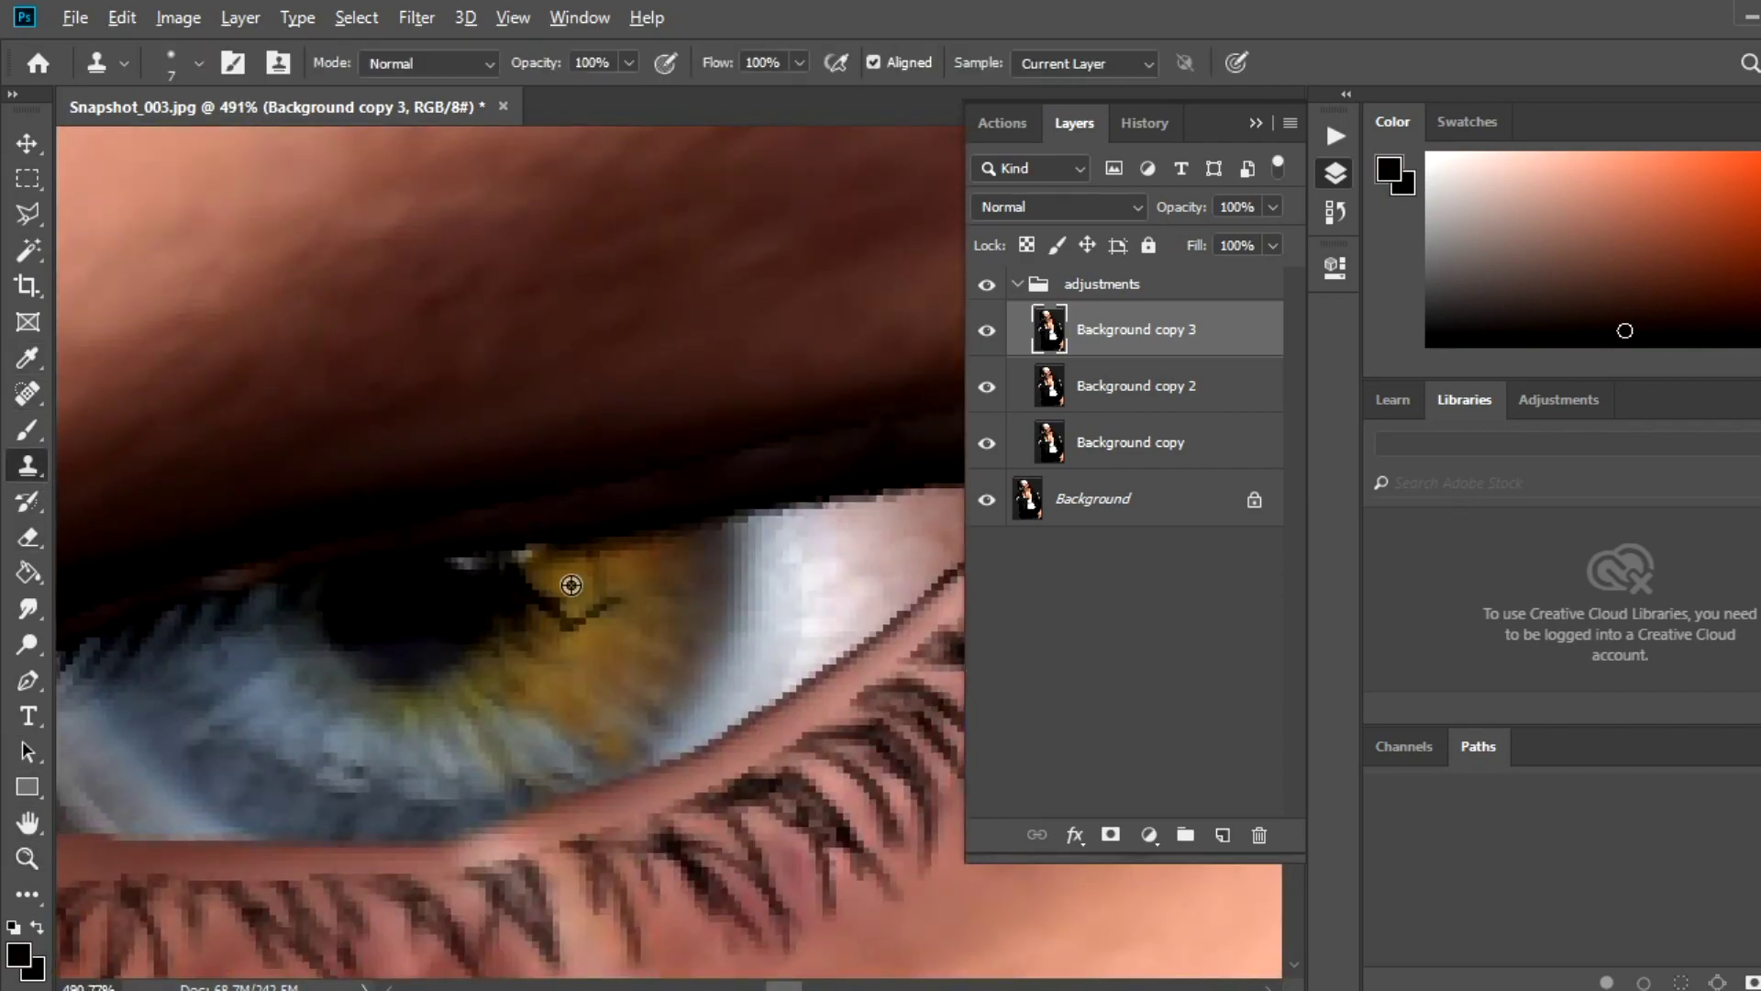
pyautogui.press('z')
pyautogui.keyDown('alt'); pyautogui.click(185, 838); pyautogui.keyUp('alt')
pyautogui.moveTo(185, 837)
pyautogui.mouseDown()
pyautogui.moveTo(433, 755)
pyautogui.moveTo(660, 598)
pyautogui.mouseUp()
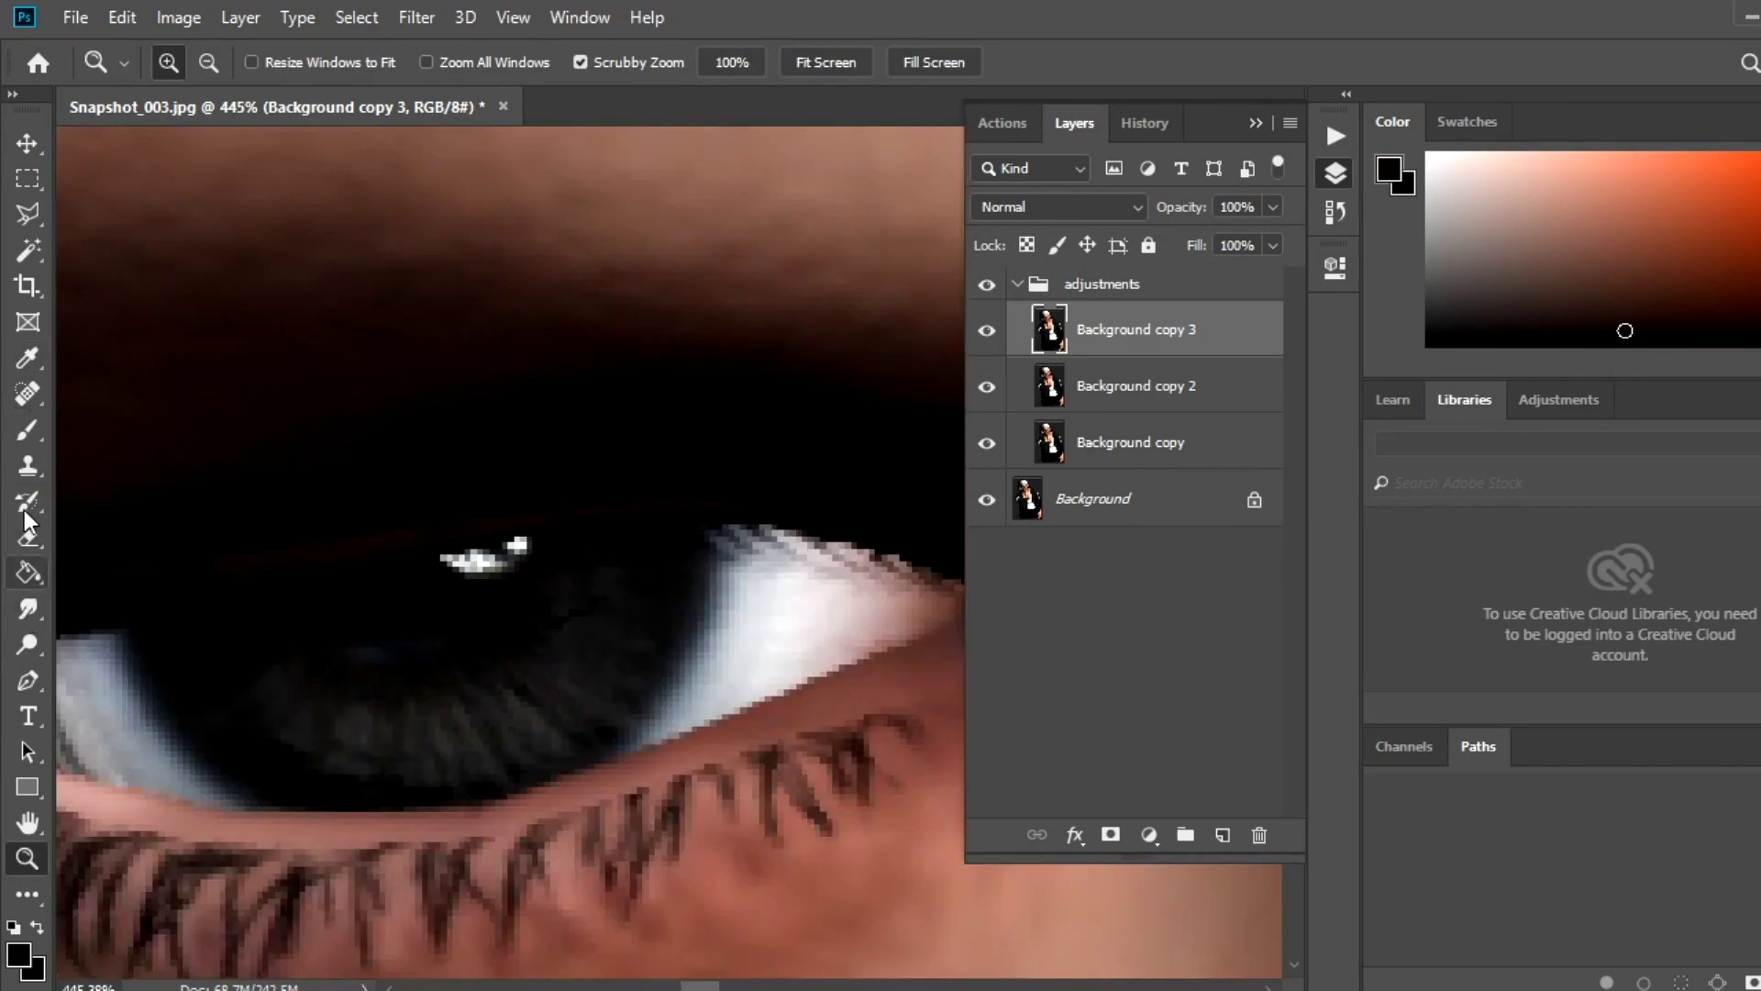
pyautogui.press('s')
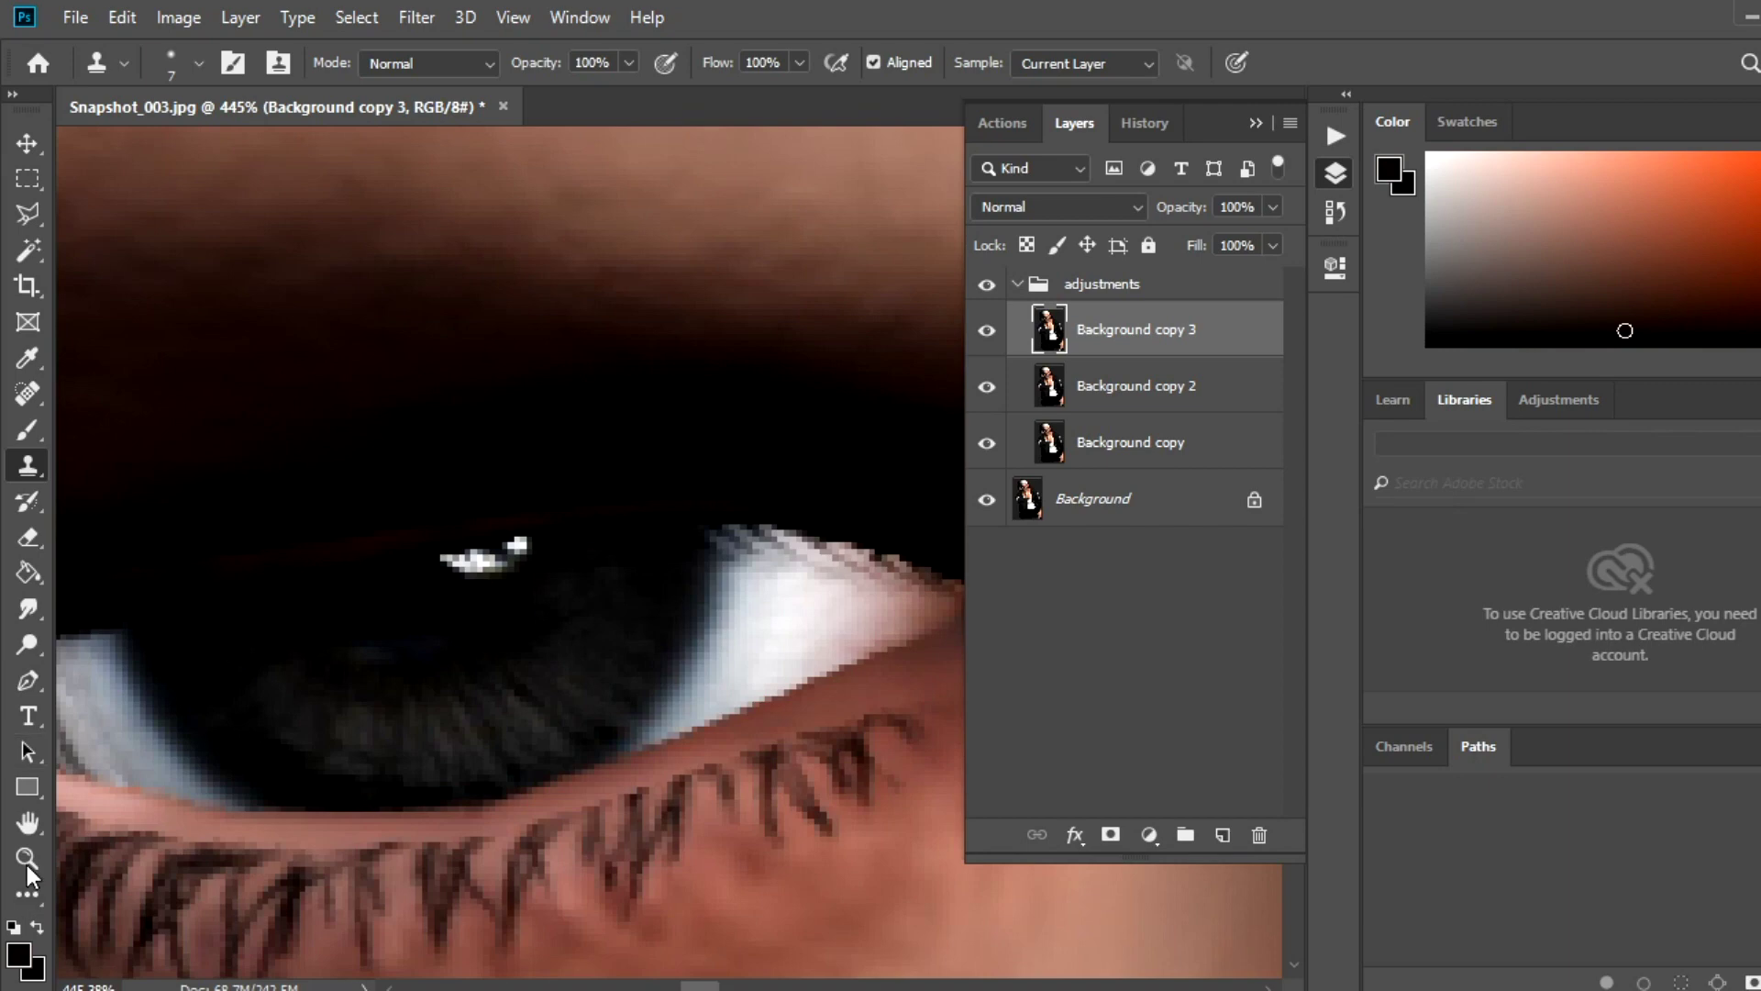
pyautogui.press('z')
pyautogui.moveTo(256, 807)
pyautogui.mouseDown()
pyautogui.moveTo(268, 727)
pyautogui.moveTo(476, 779)
pyautogui.moveTo(217, 742)
pyautogui.mouseUp()
pyautogui.press('s')
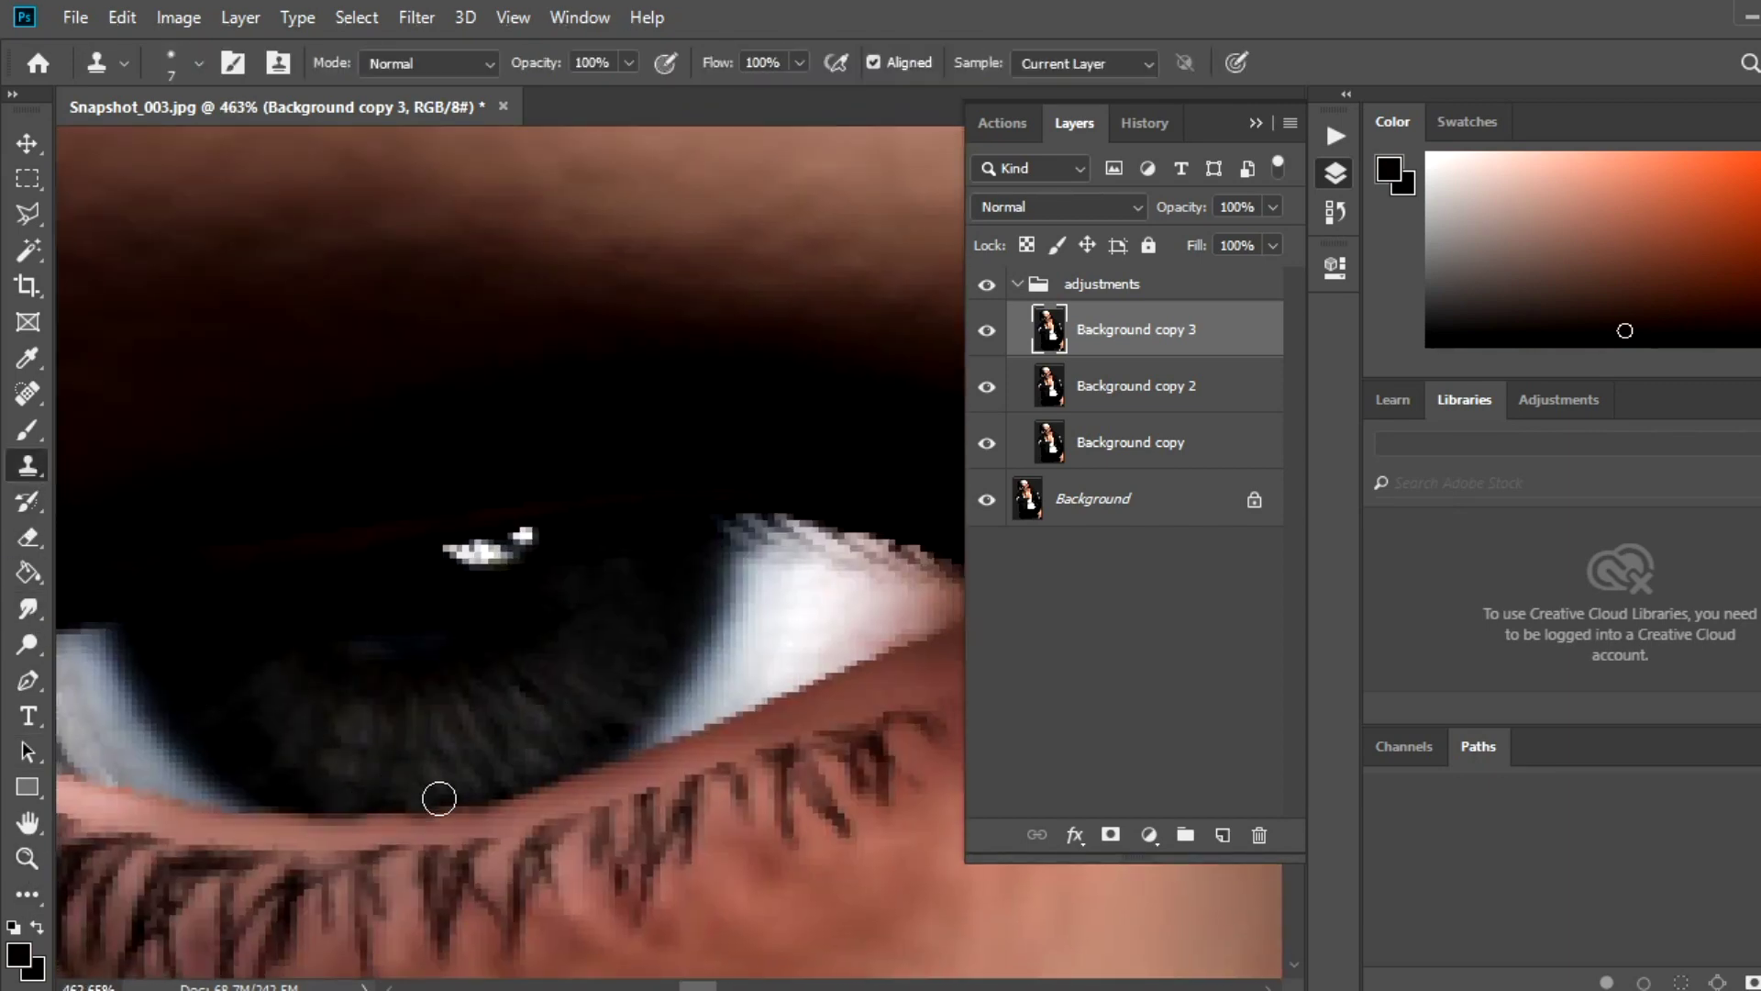
# Lasso the pink highlight at the other eye's inner corner, smudge it softer, then deselect.
pyautogui.press('z')
pyautogui.moveTo(707, 629)
pyautogui.mouseDown()
pyautogui.moveTo(998, 617)
pyautogui.moveTo(954, 617)
pyautogui.mouseUp()
pyautogui.press('l')
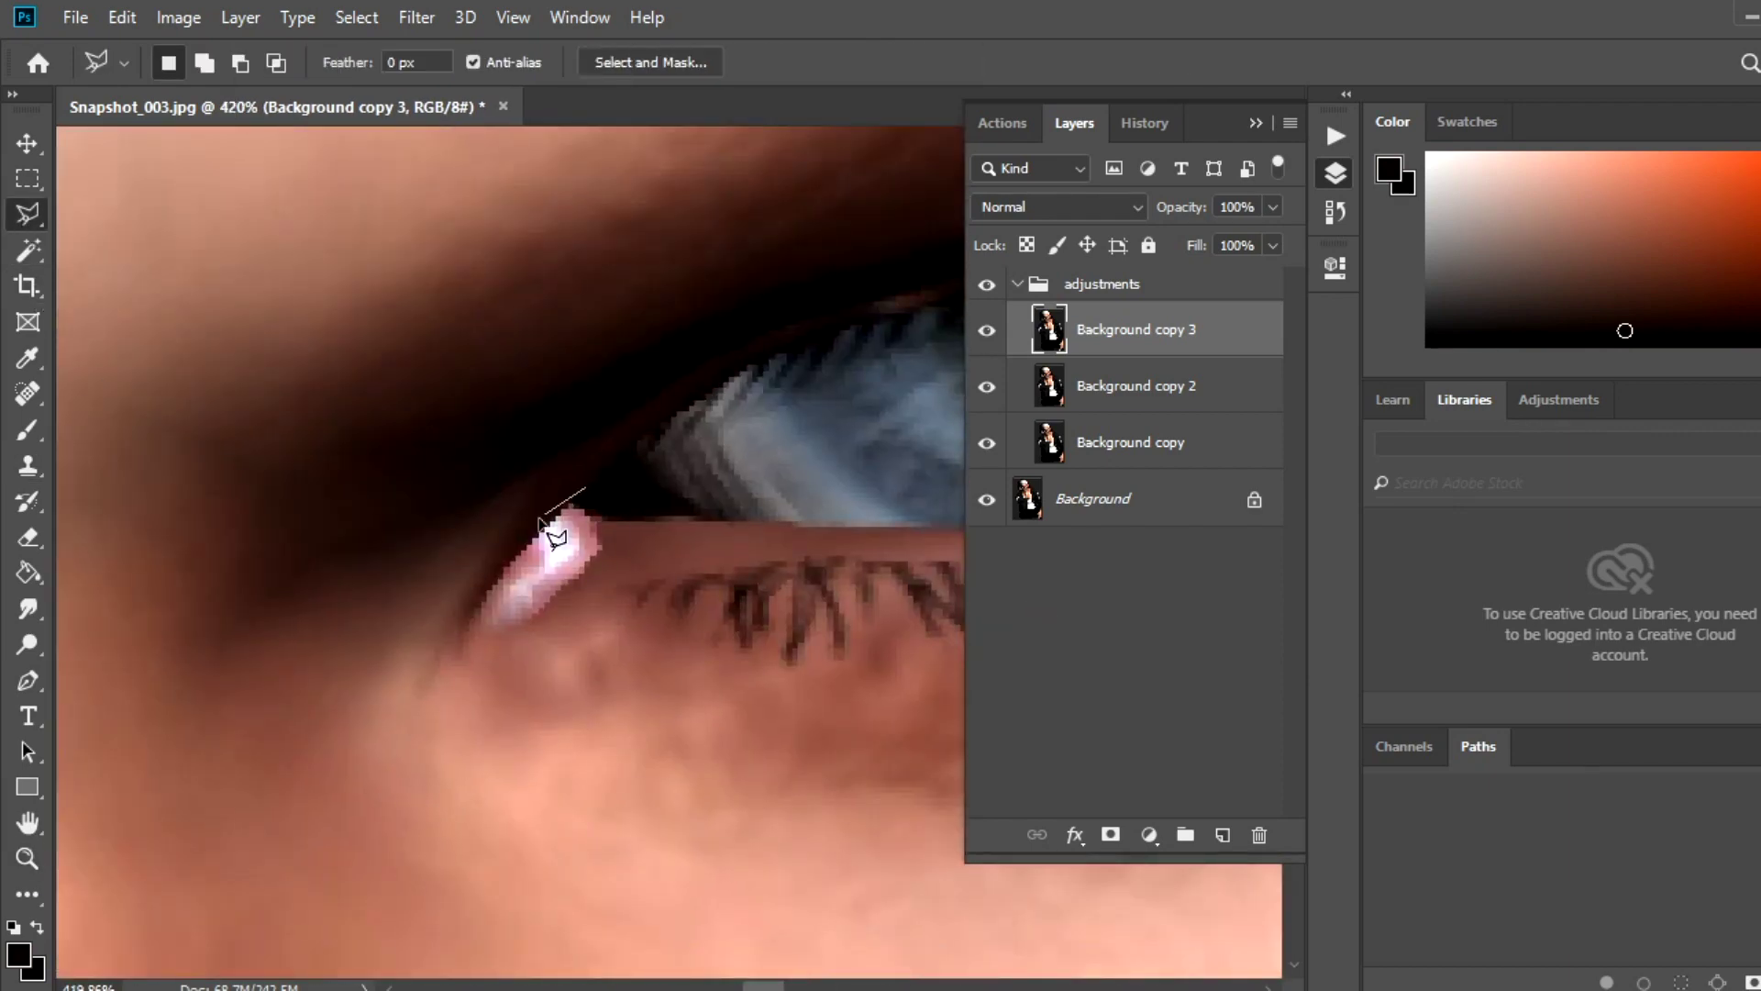
pyautogui.click(587, 492)
pyautogui.press('r')
pyautogui.moveTo(491, 637)
pyautogui.mouseDown()
pyautogui.moveTo(519, 590)
pyautogui.moveTo(515, 492)
pyautogui.mouseUp()
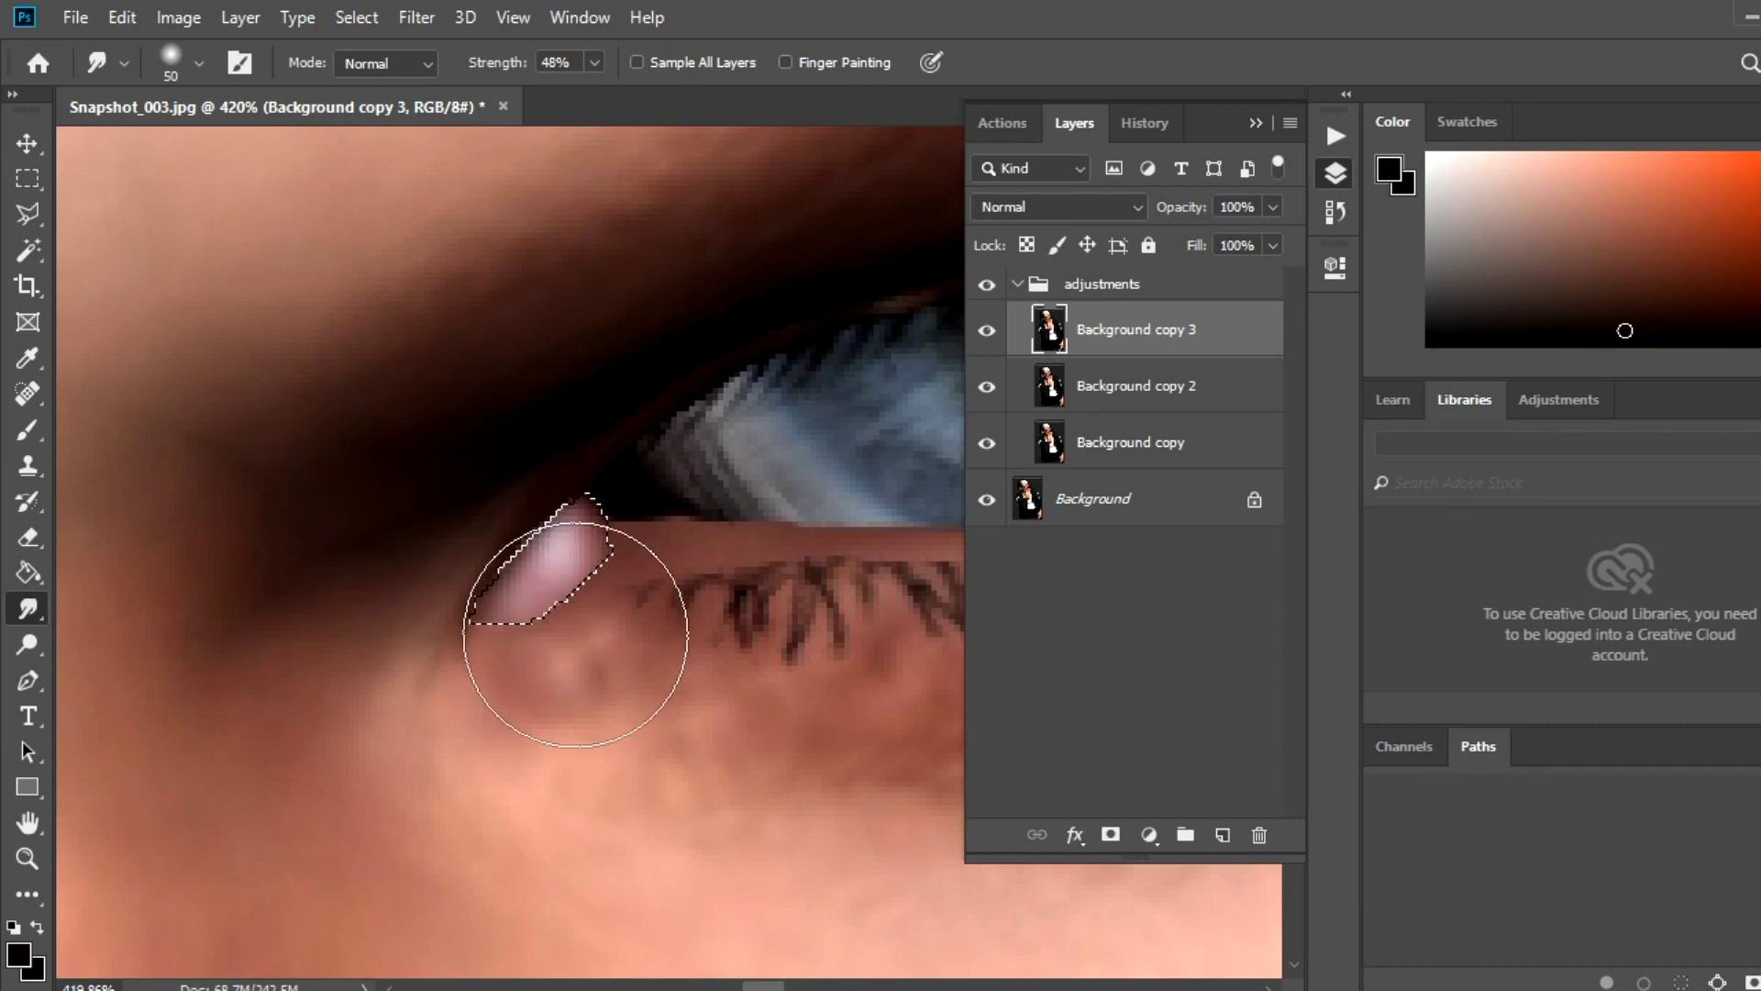
pyautogui.click(356, 17)
pyautogui.click(378, 79)
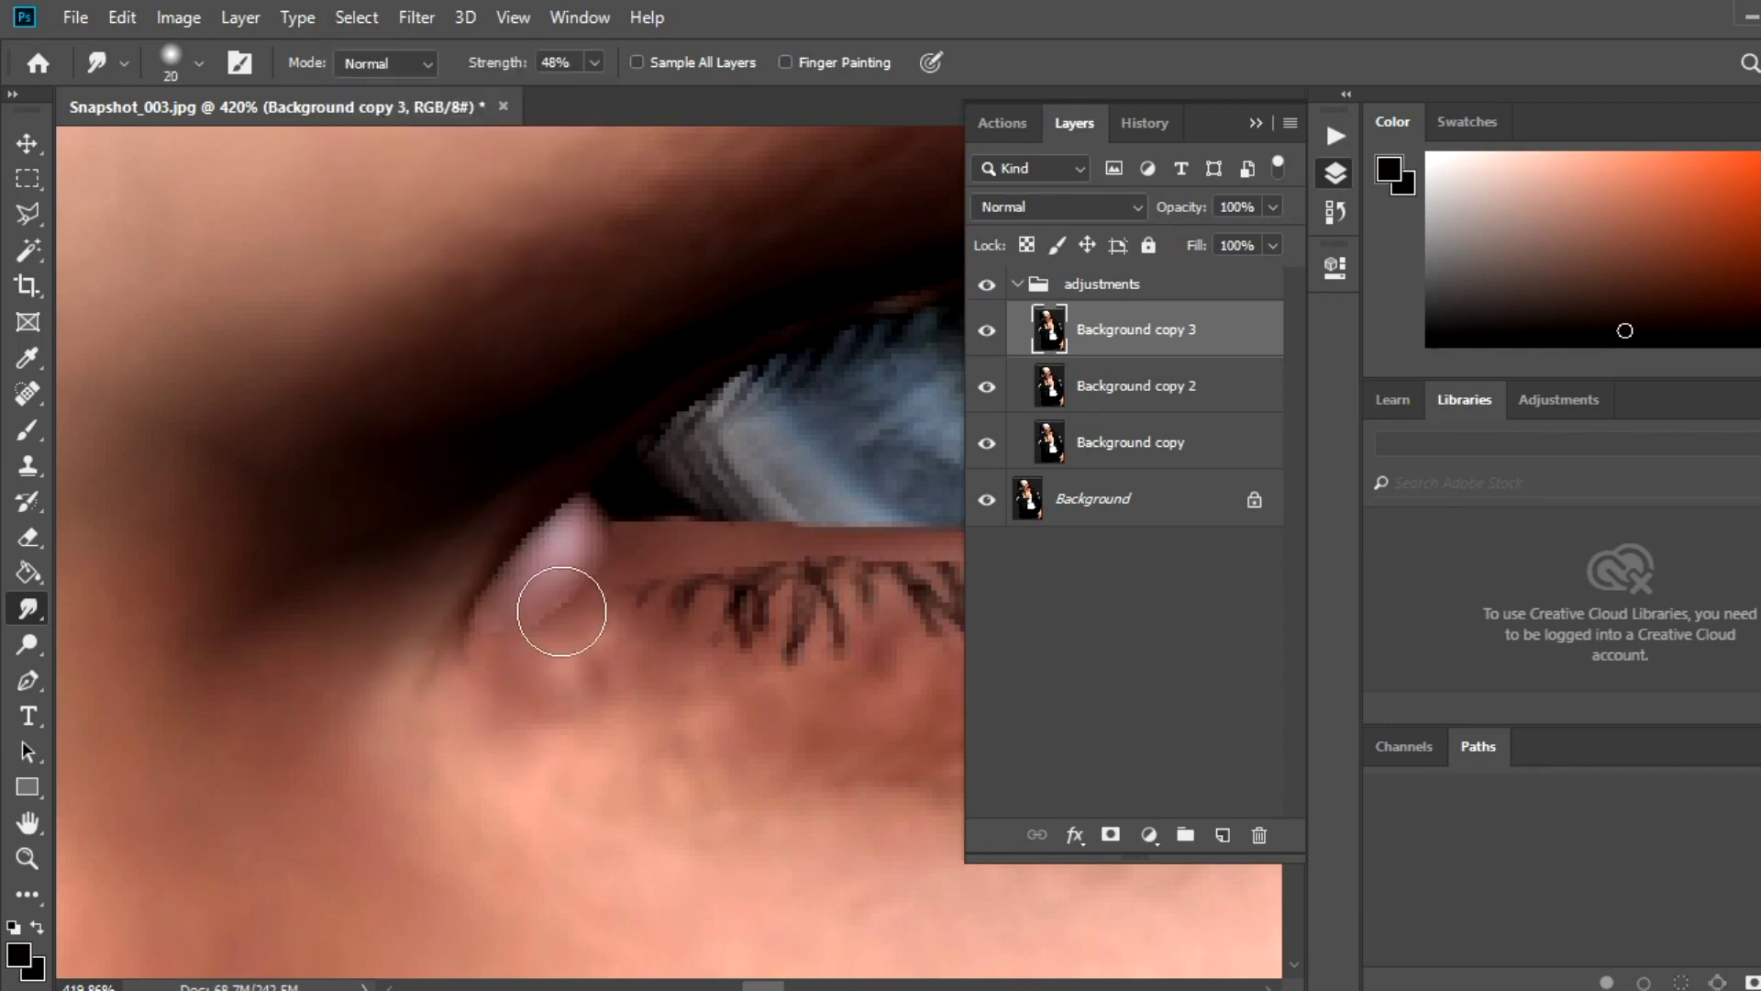
pyautogui.moveTo(556, 518); pyautogui.dragTo(591, 507)
pyautogui.press('z')
pyautogui.scroll(-10, 831, 539)
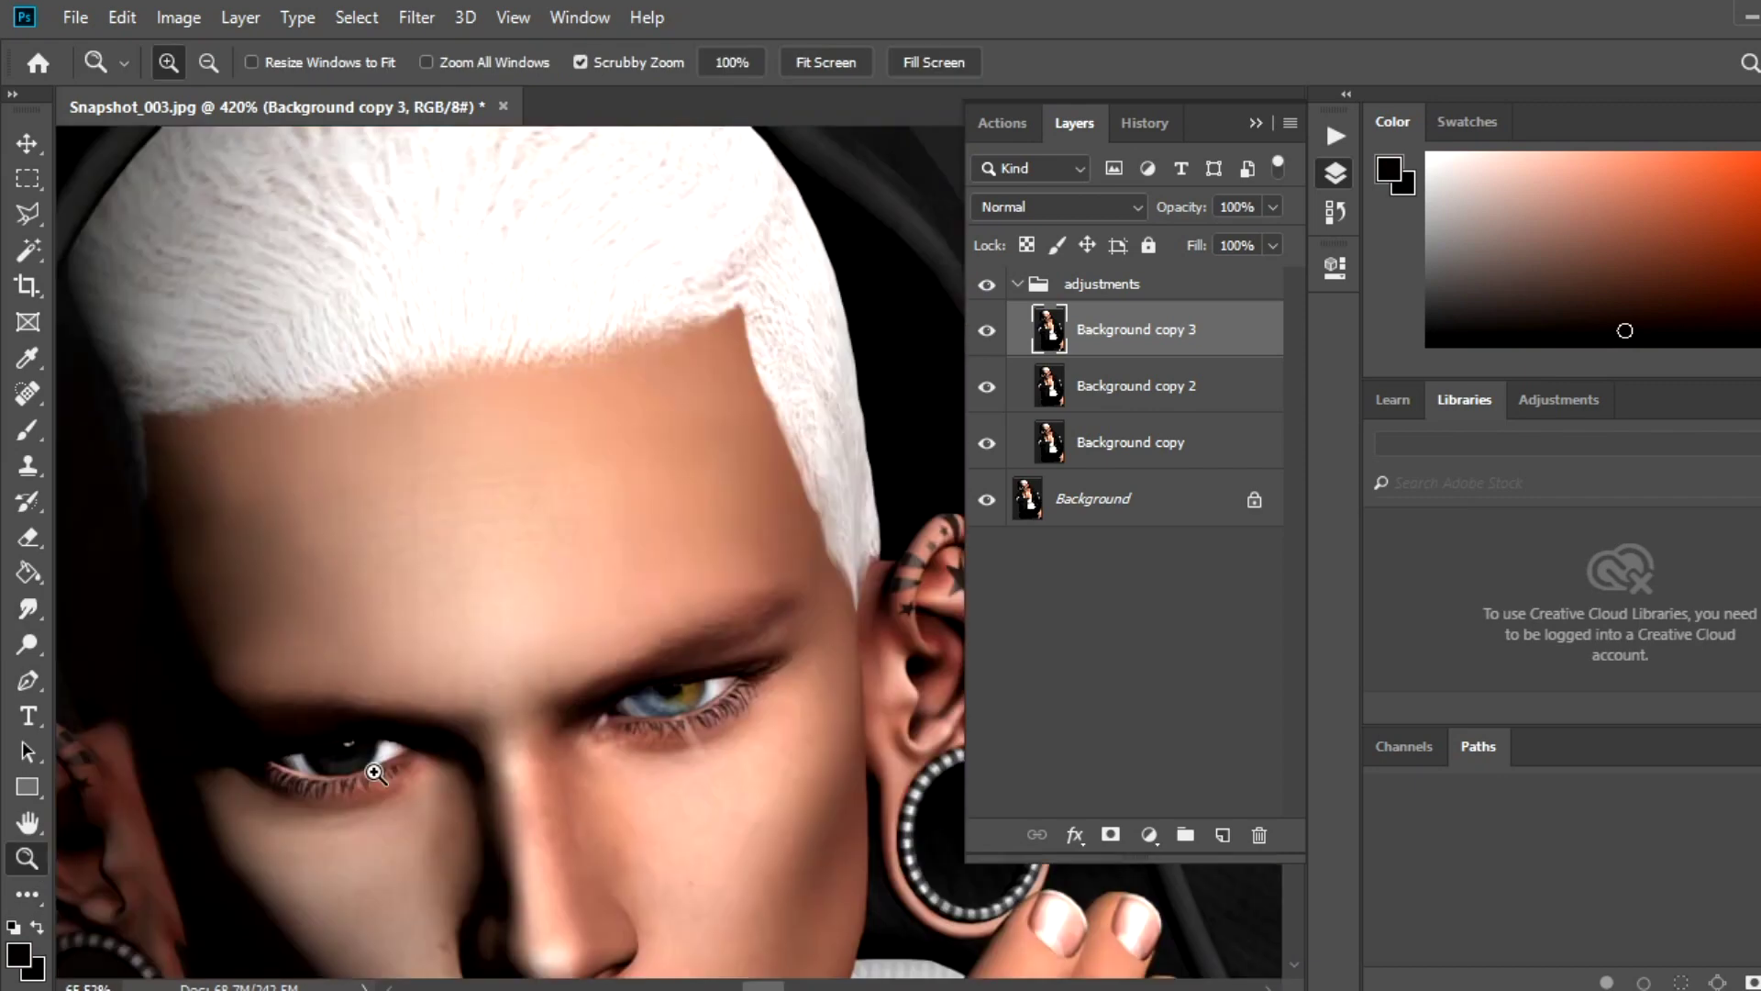
# Toggle the adjustments group's visibility to compare before and after.
pyautogui.click(987, 285)
pyautogui.click(987, 285)
pyautogui.scroll(10, 838, 338)
pyautogui.click(988, 286)
pyautogui.scroll(-3, 888, 366)
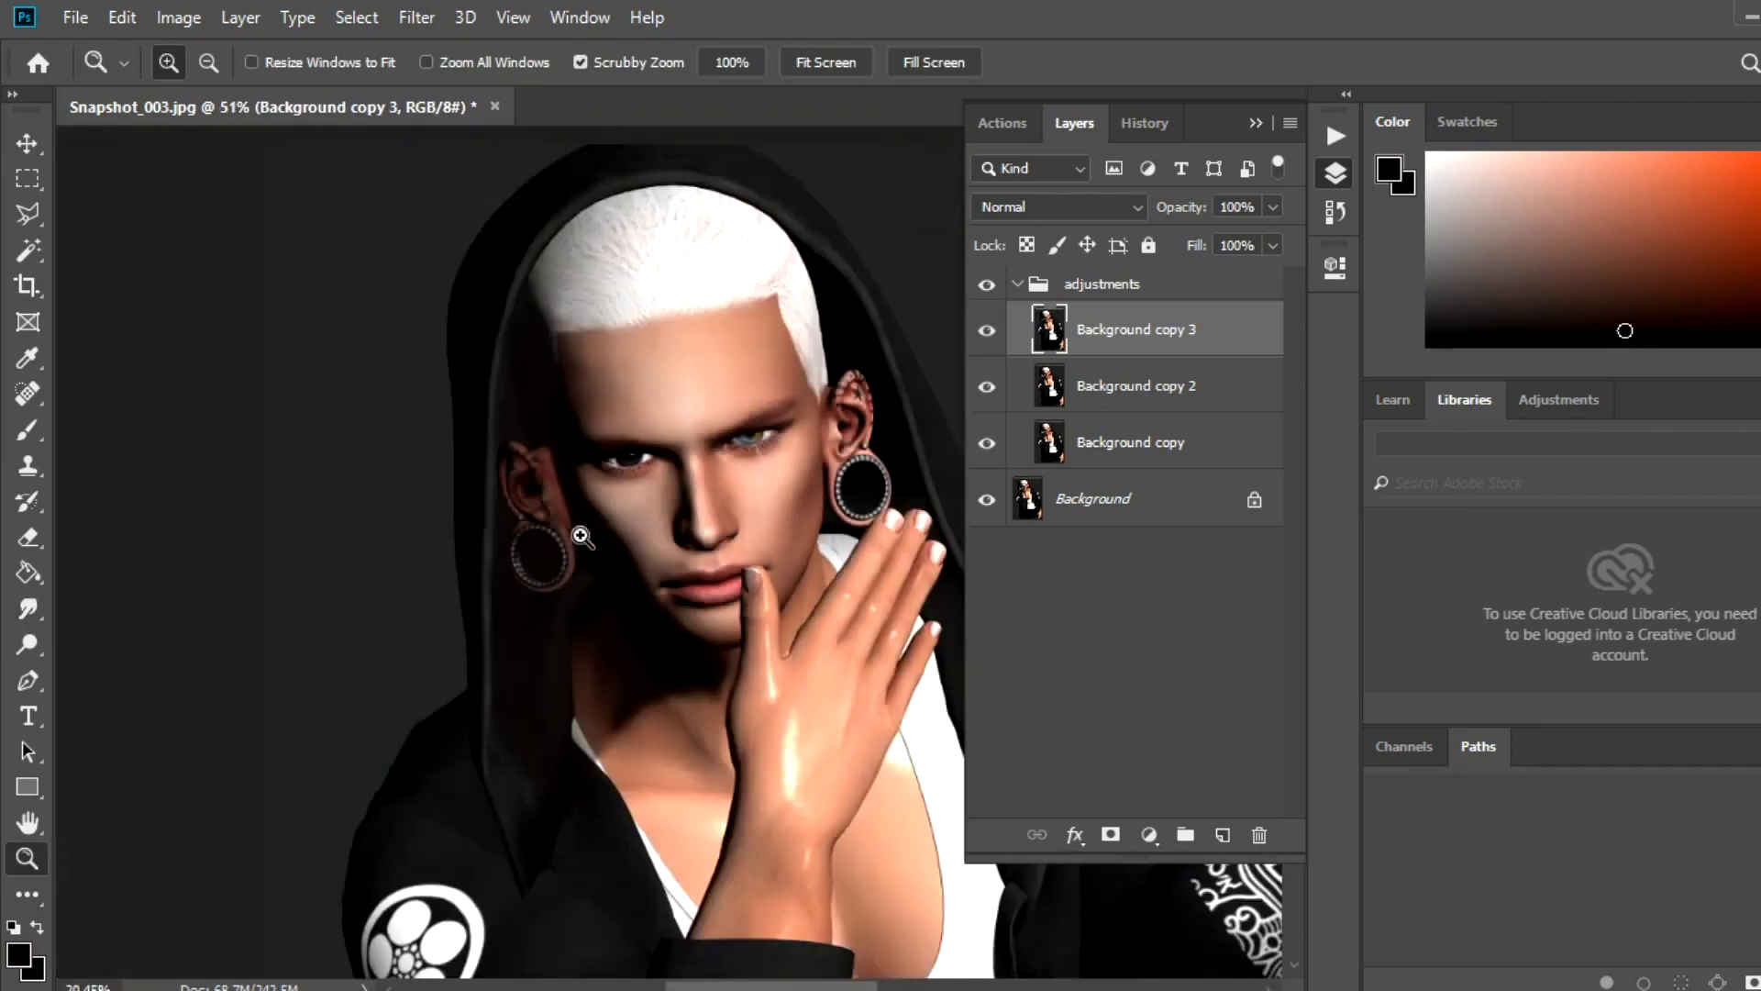
pyautogui.scroll(-3, 888, 366)
pyautogui.scroll(3, 888, 366)
pyautogui.scroll(5, 888, 366)
pyautogui.scroll(-3, 888, 366)
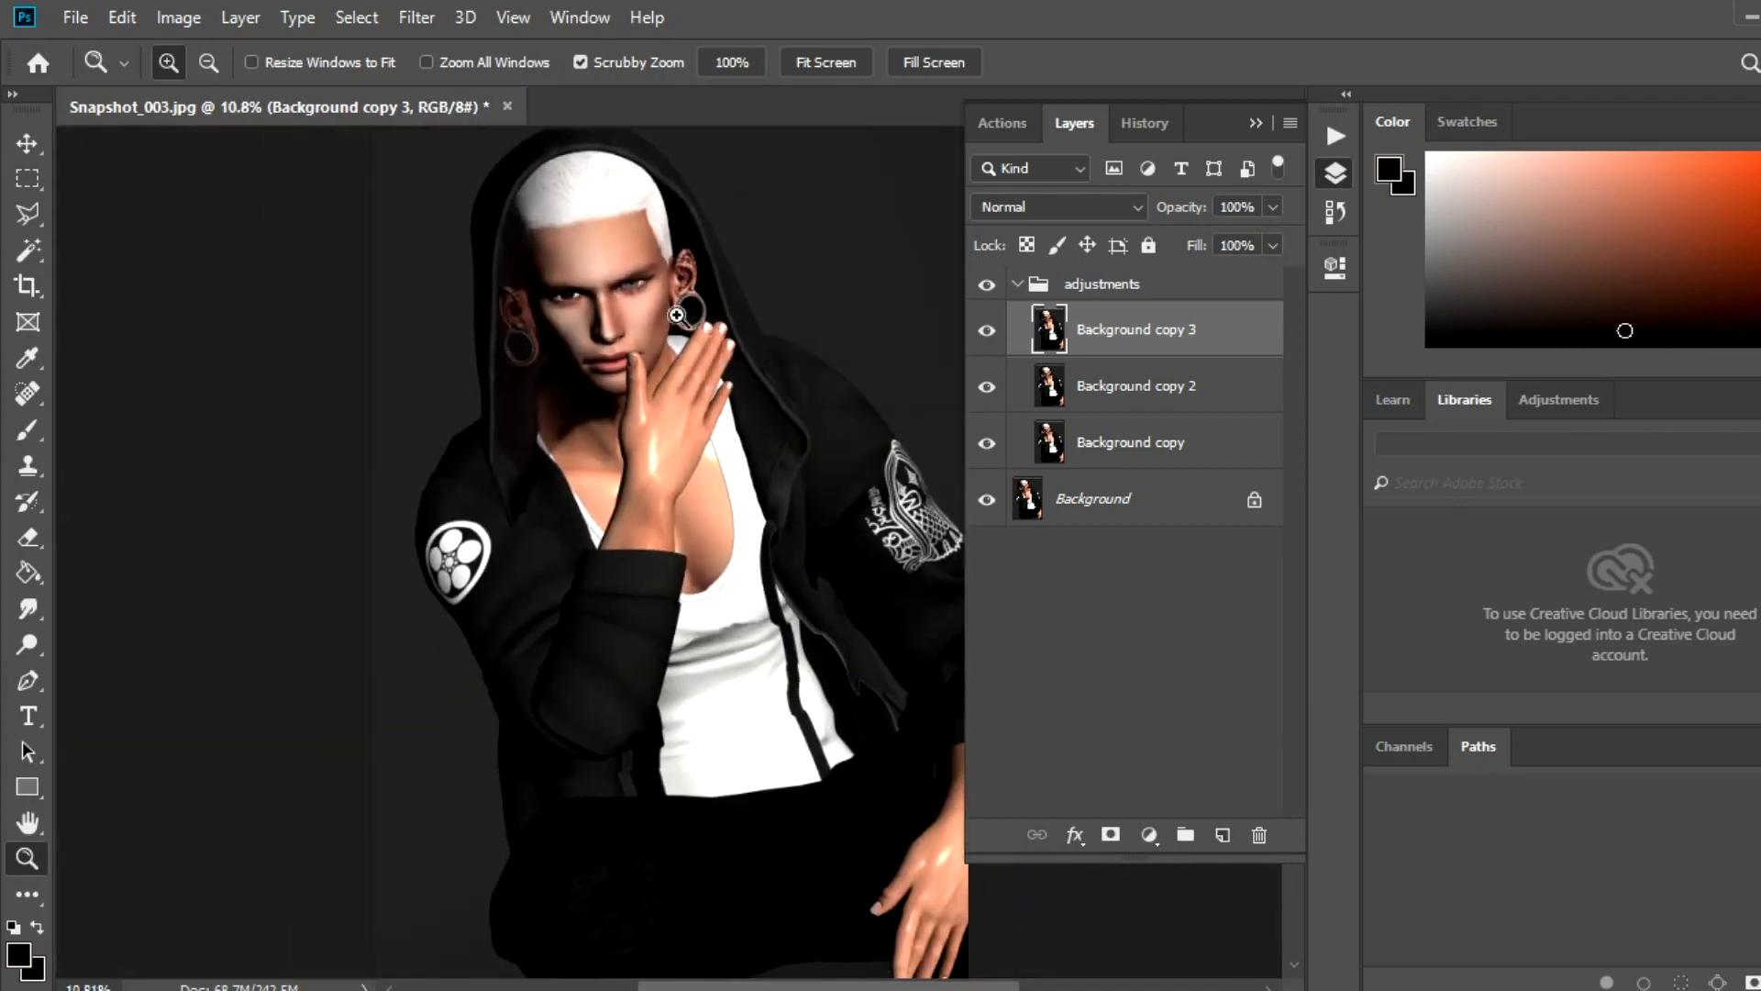
pyautogui.scroll(4, 775, 268)
pyautogui.scroll(3, 196, 476)
pyautogui.scroll(-1, 871, 377)
pyautogui.scroll(5, 871, 377)
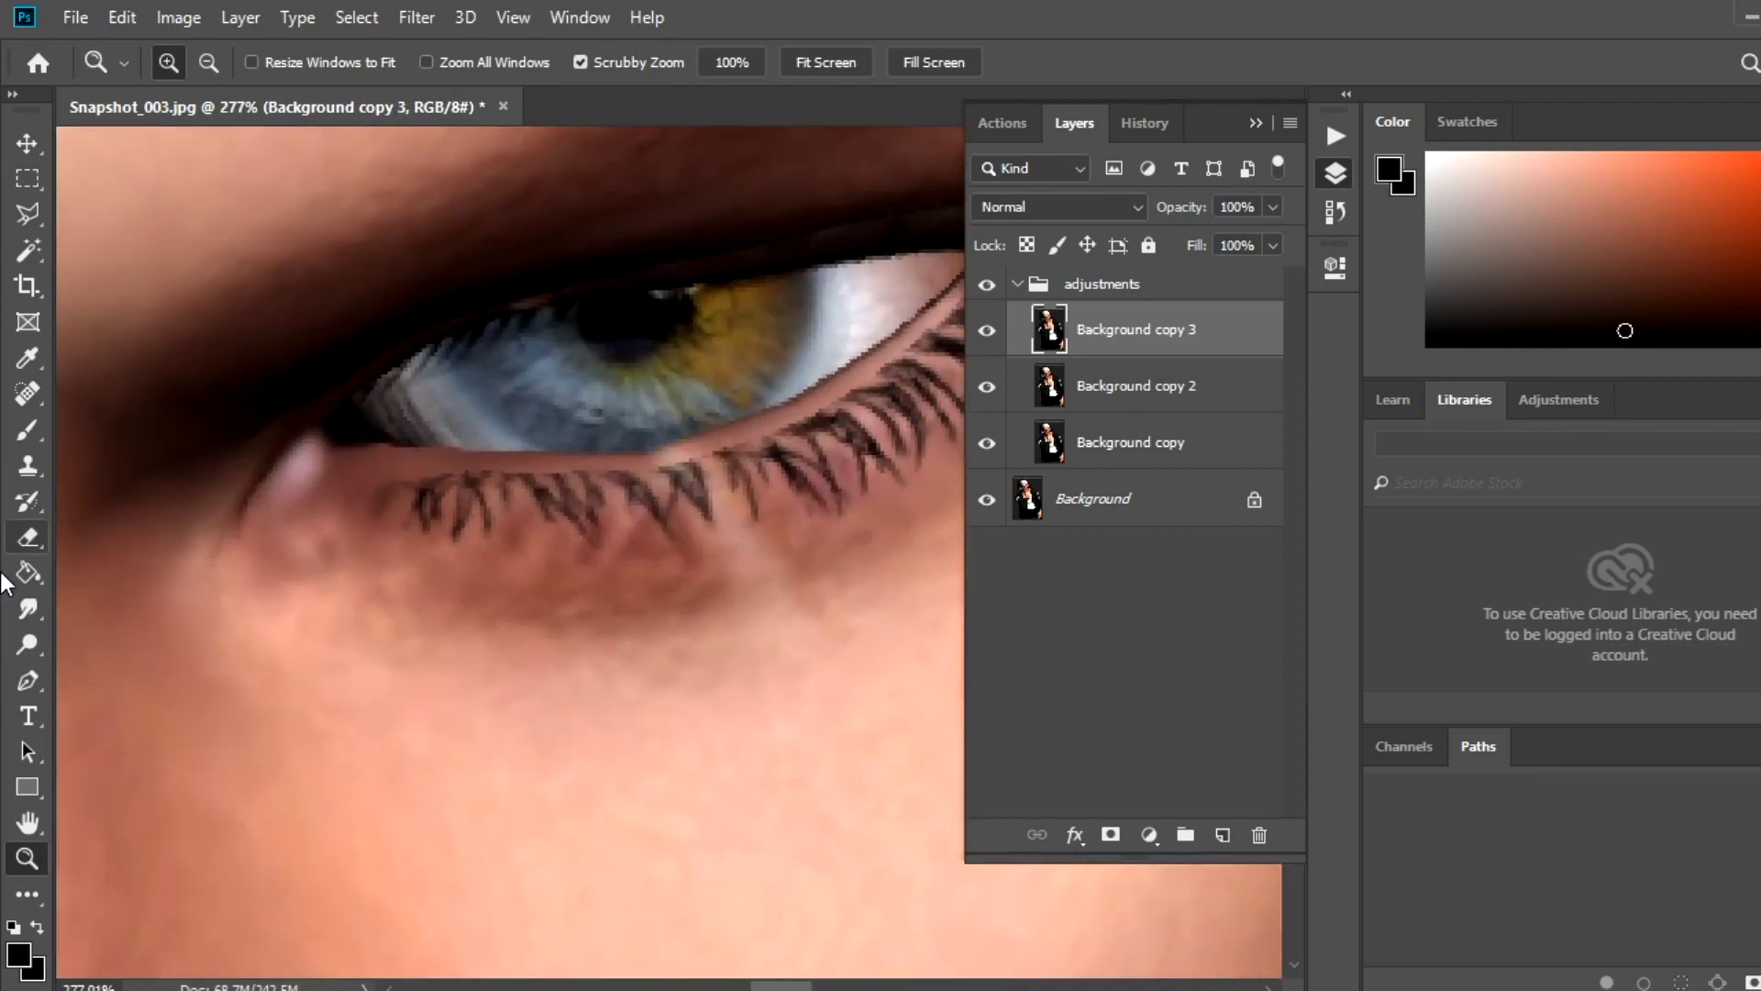
# Dodge the eye area with Range set to Midtones, then collapse the adjustments group.
pyautogui.press('o')
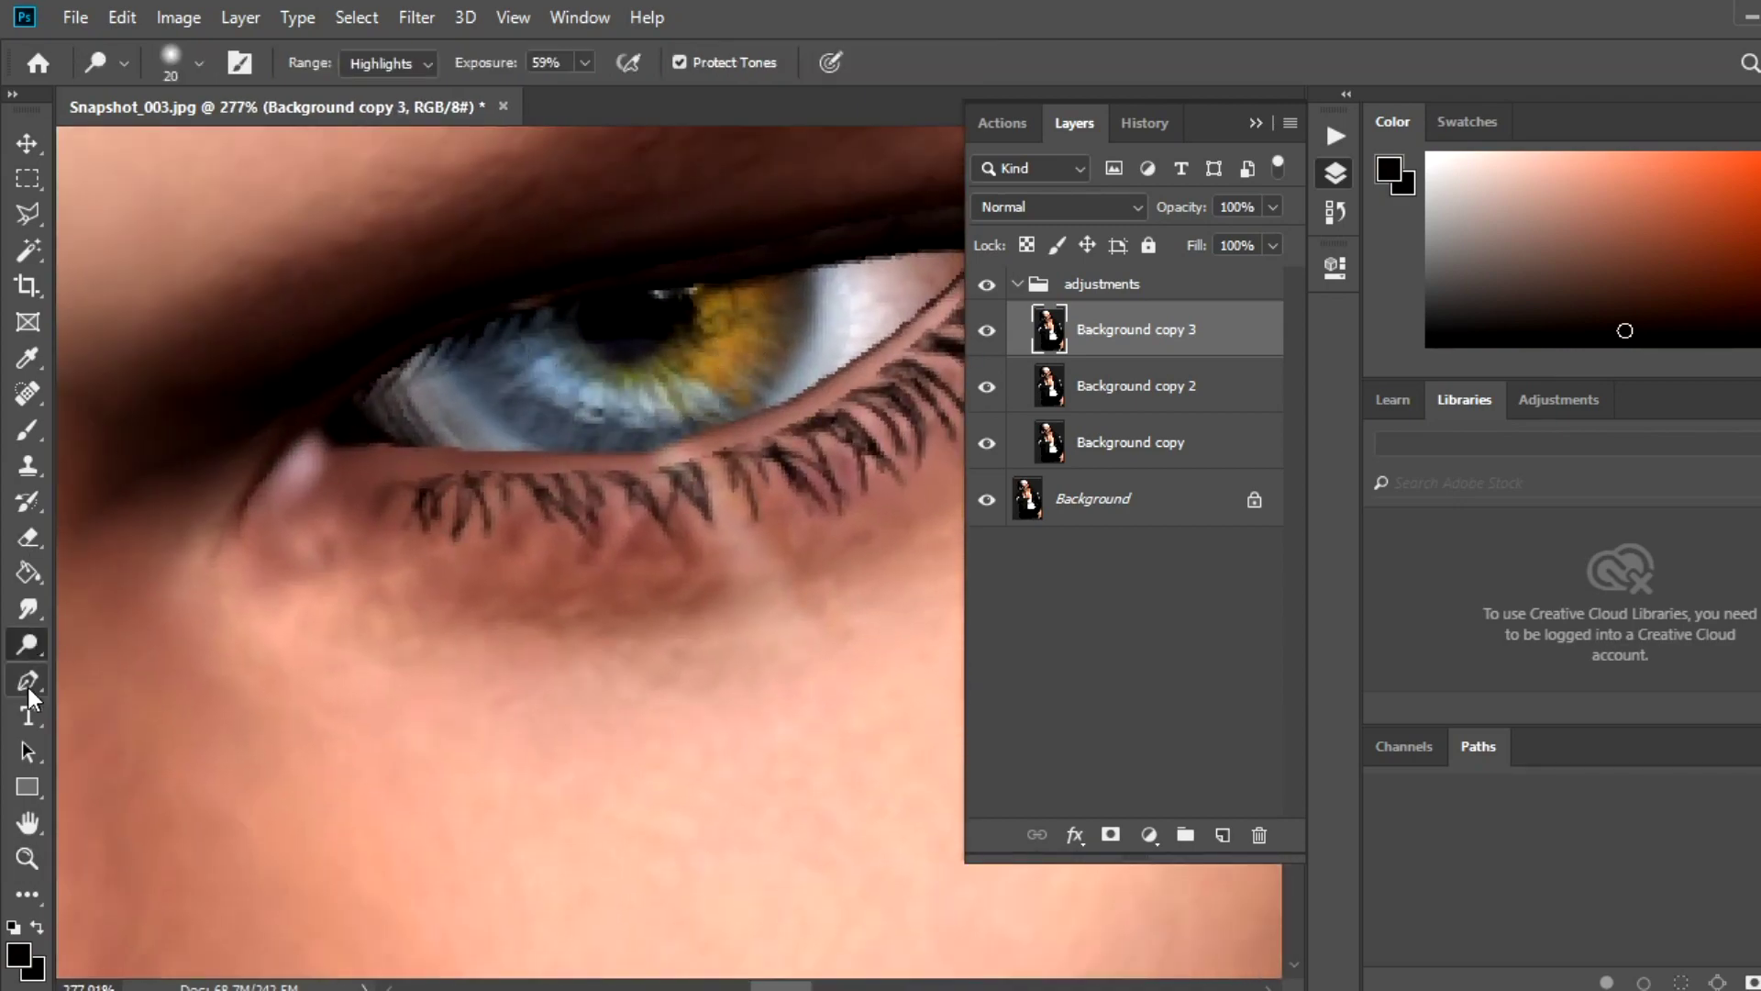
pyautogui.click(27, 608)
pyautogui.click(28, 643)
pyautogui.click(388, 62)
pyautogui.click(367, 99)
pyautogui.moveTo(568, 367); pyautogui.dragTo(424, 386)
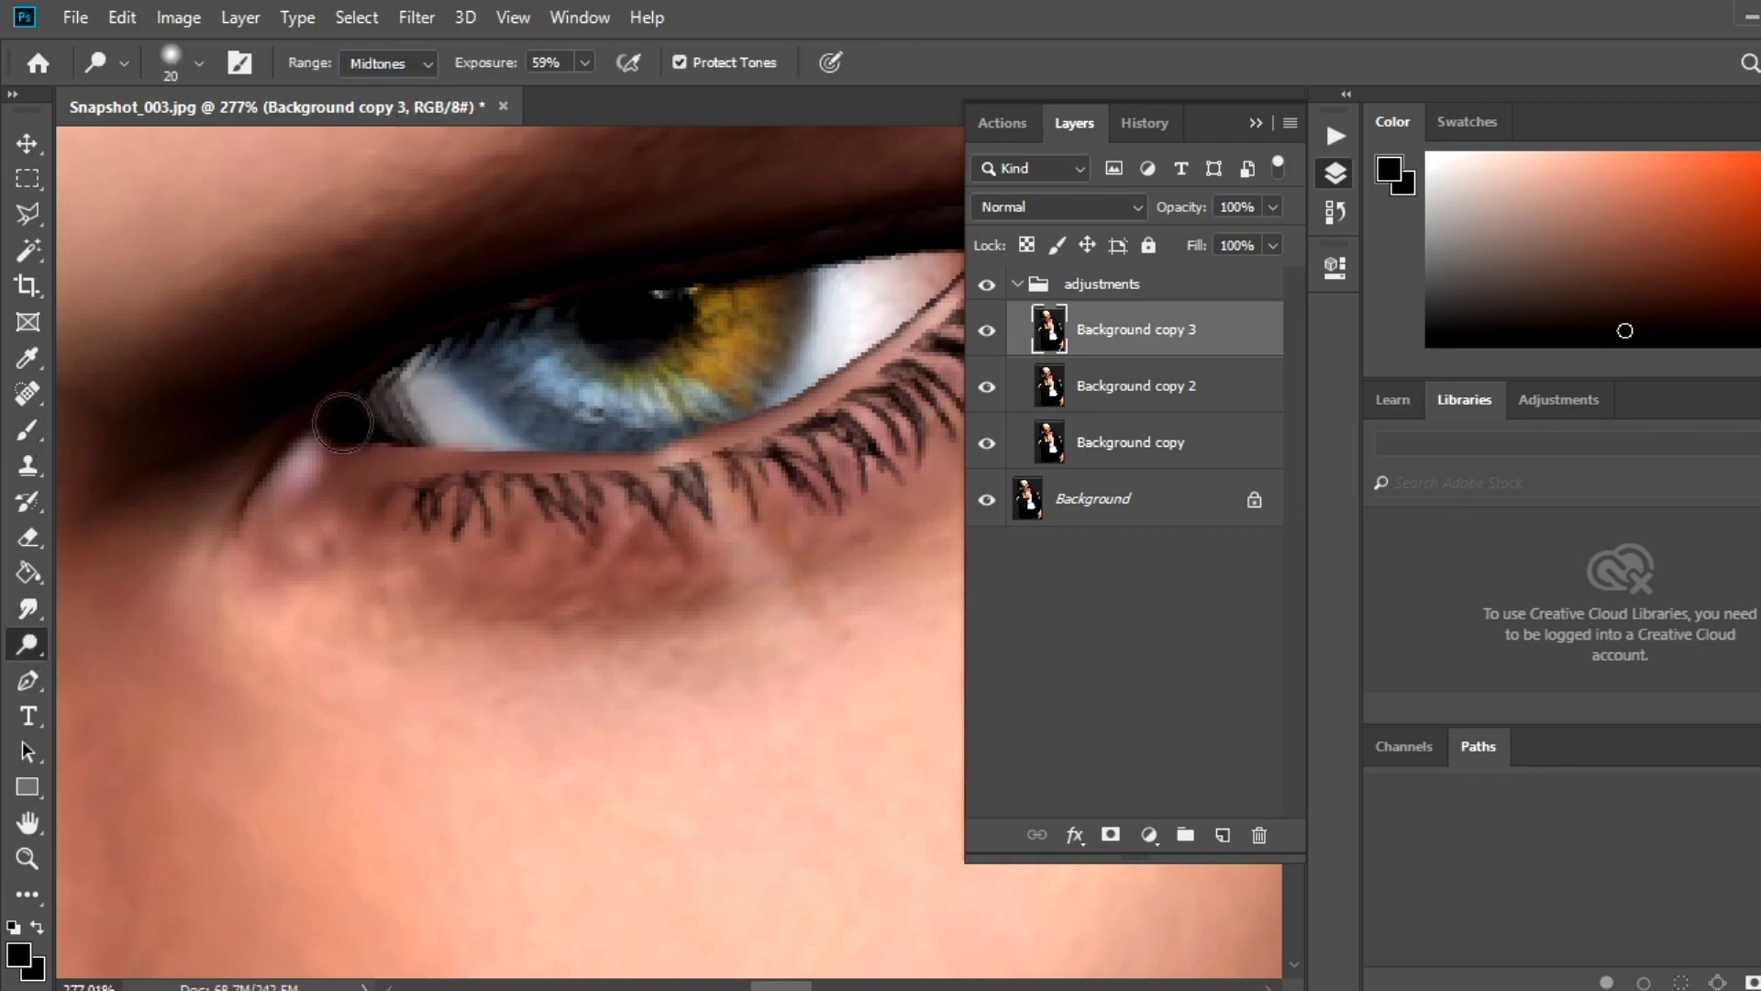
pyautogui.press('z')
pyautogui.scroll(-10, 583, 570)
pyautogui.click(1018, 286)
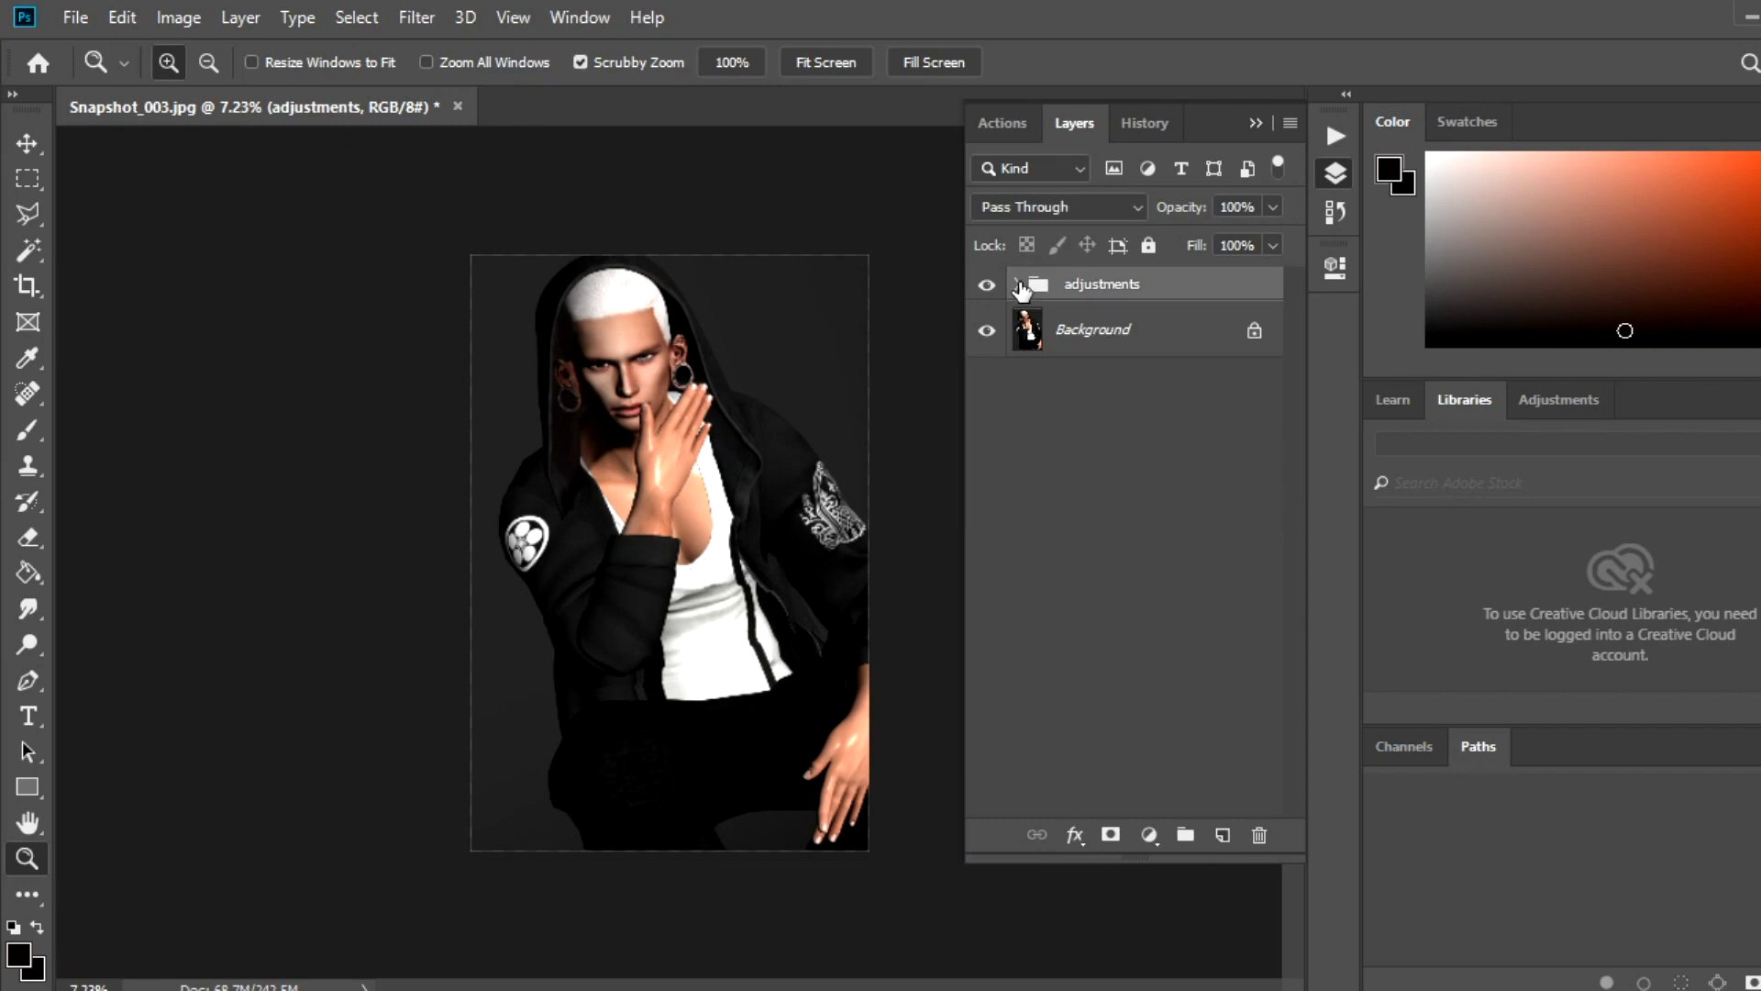
# Start a polygonal lasso selection around the dark jacket fold near the collar.
pyautogui.scroll(5, 884, 365)
pyautogui.scroll(-1, 829, 381)
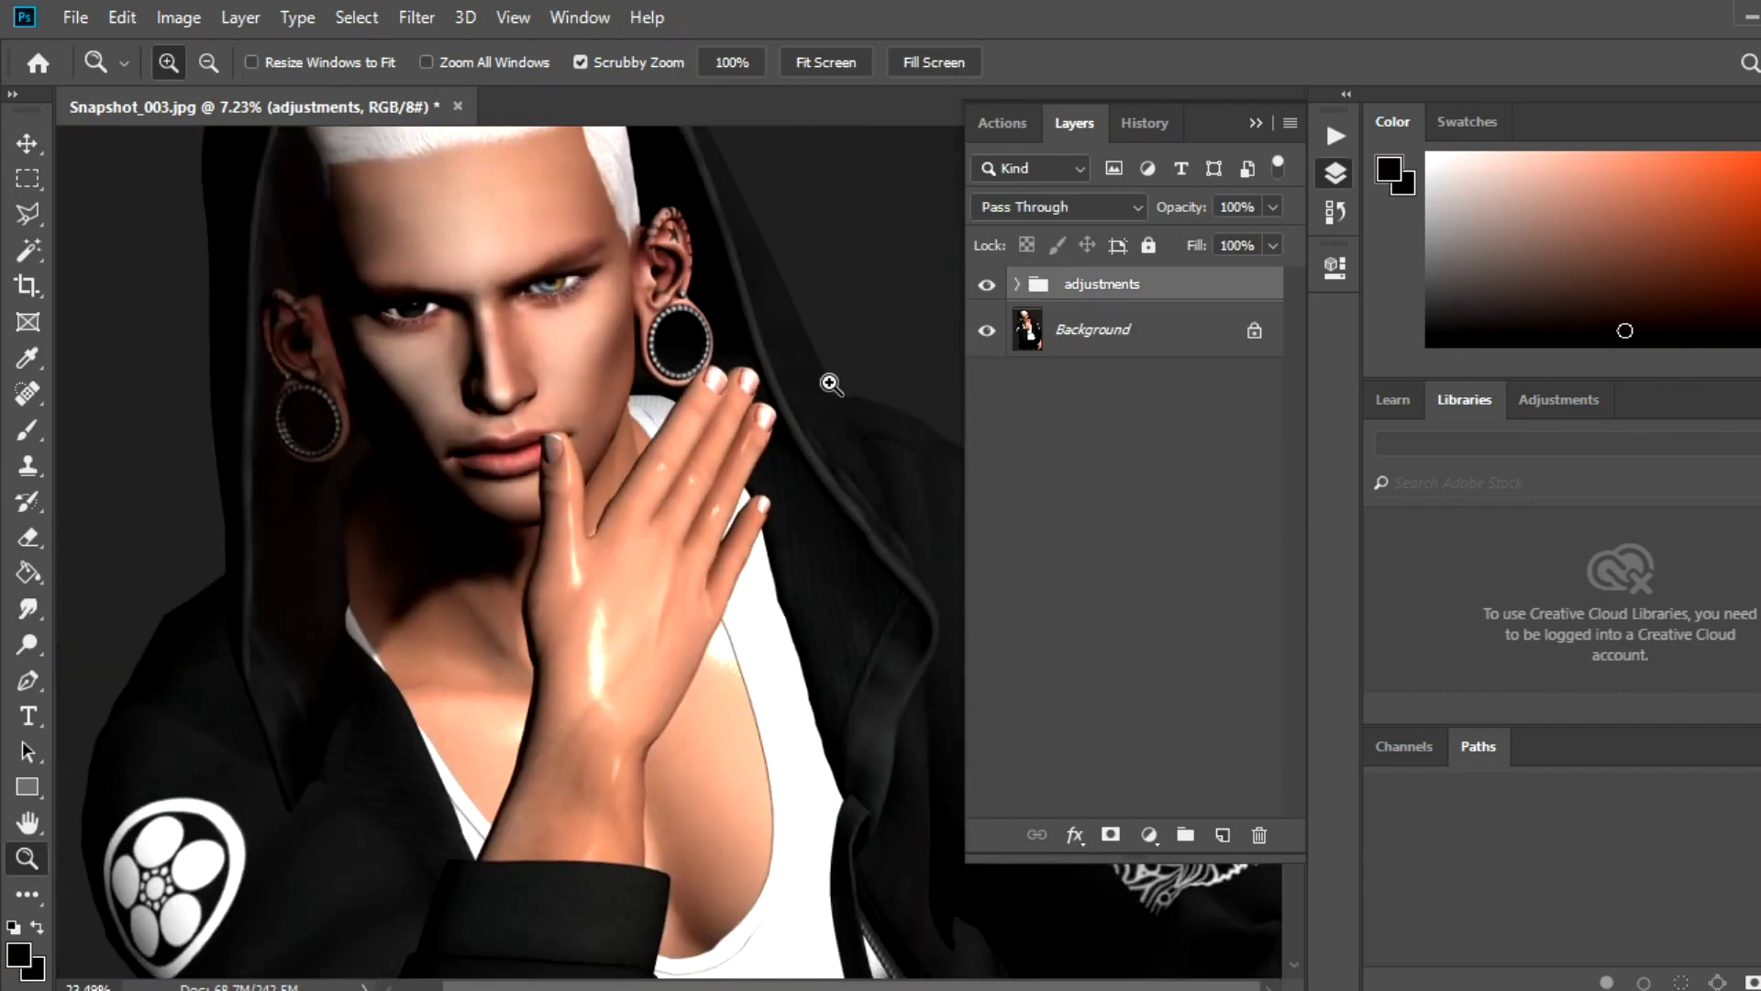
pyautogui.scroll(3, 503, 747)
pyautogui.press('l')
pyautogui.click(259, 598)
pyautogui.click(447, 681)
pyautogui.click(378, 801)
# Clone fabric texture over the lapel fold on Background copy 3 with an 80 px brush, then deselect.
pyautogui.click(222, 676)
pyautogui.click(258, 598)
pyautogui.press('s')
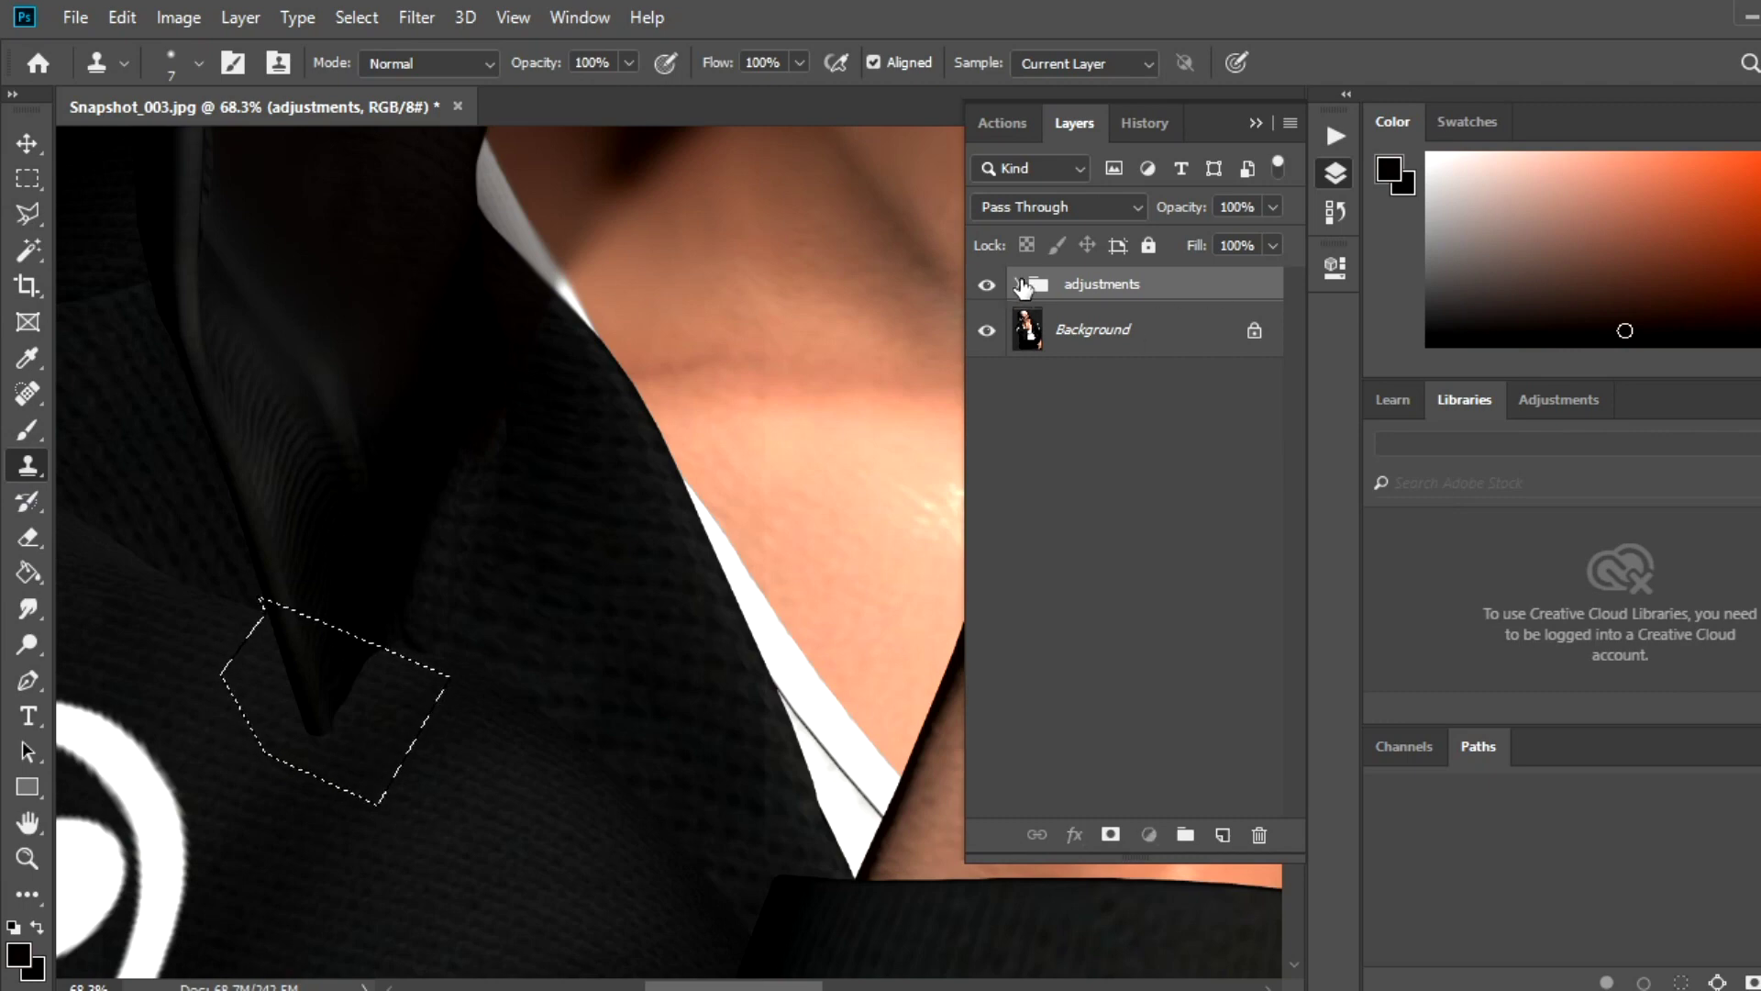
pyautogui.click(1017, 284)
pyautogui.click(1133, 329)
pyautogui.press(']')
pyautogui.press(']')
pyautogui.press(']')
pyautogui.keyDown('alt'); pyautogui.click(397, 741); pyautogui.keyUp('alt')
pyautogui.moveTo(393, 740); pyautogui.dragTo(352, 723)
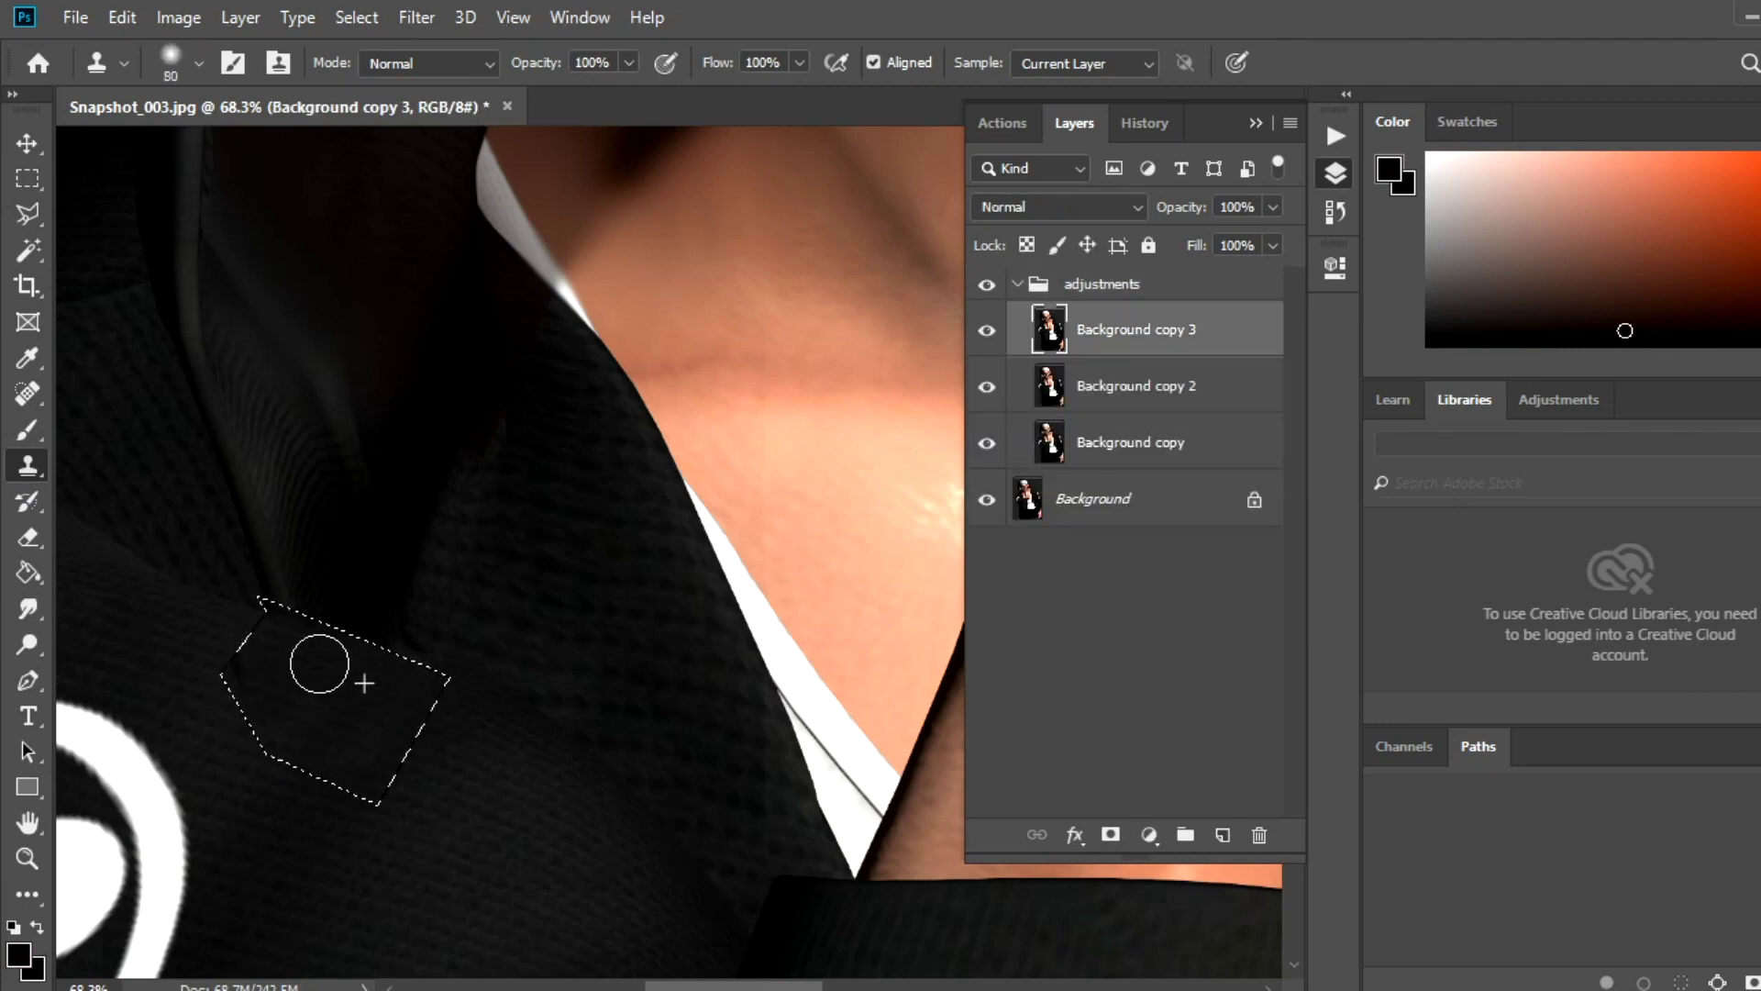
pyautogui.click(357, 17)
pyautogui.click(396, 77)
# Lasso the jacket along the hoodie edge, clone inside it, and clear the selection.
pyautogui.press('z')
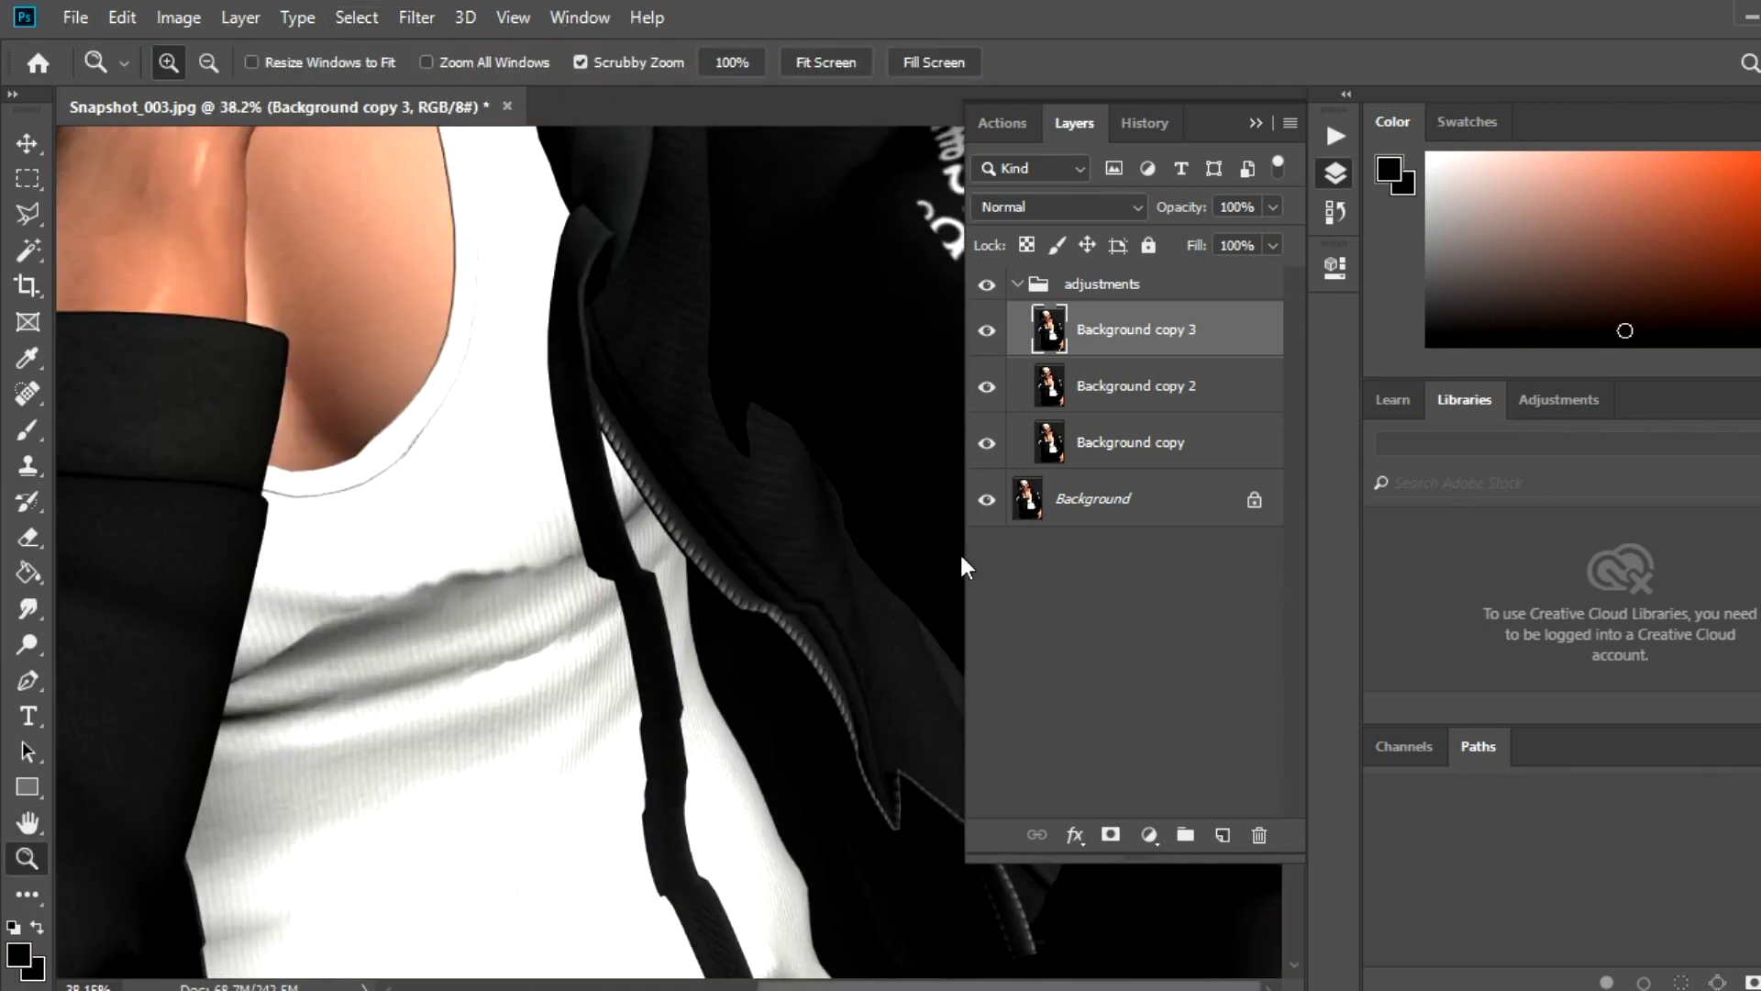
pyautogui.moveTo(642, 440)
pyautogui.mouseDown()
pyautogui.moveTo(775, 440)
pyautogui.moveTo(464, 362)
pyautogui.mouseUp()
pyautogui.press('l')
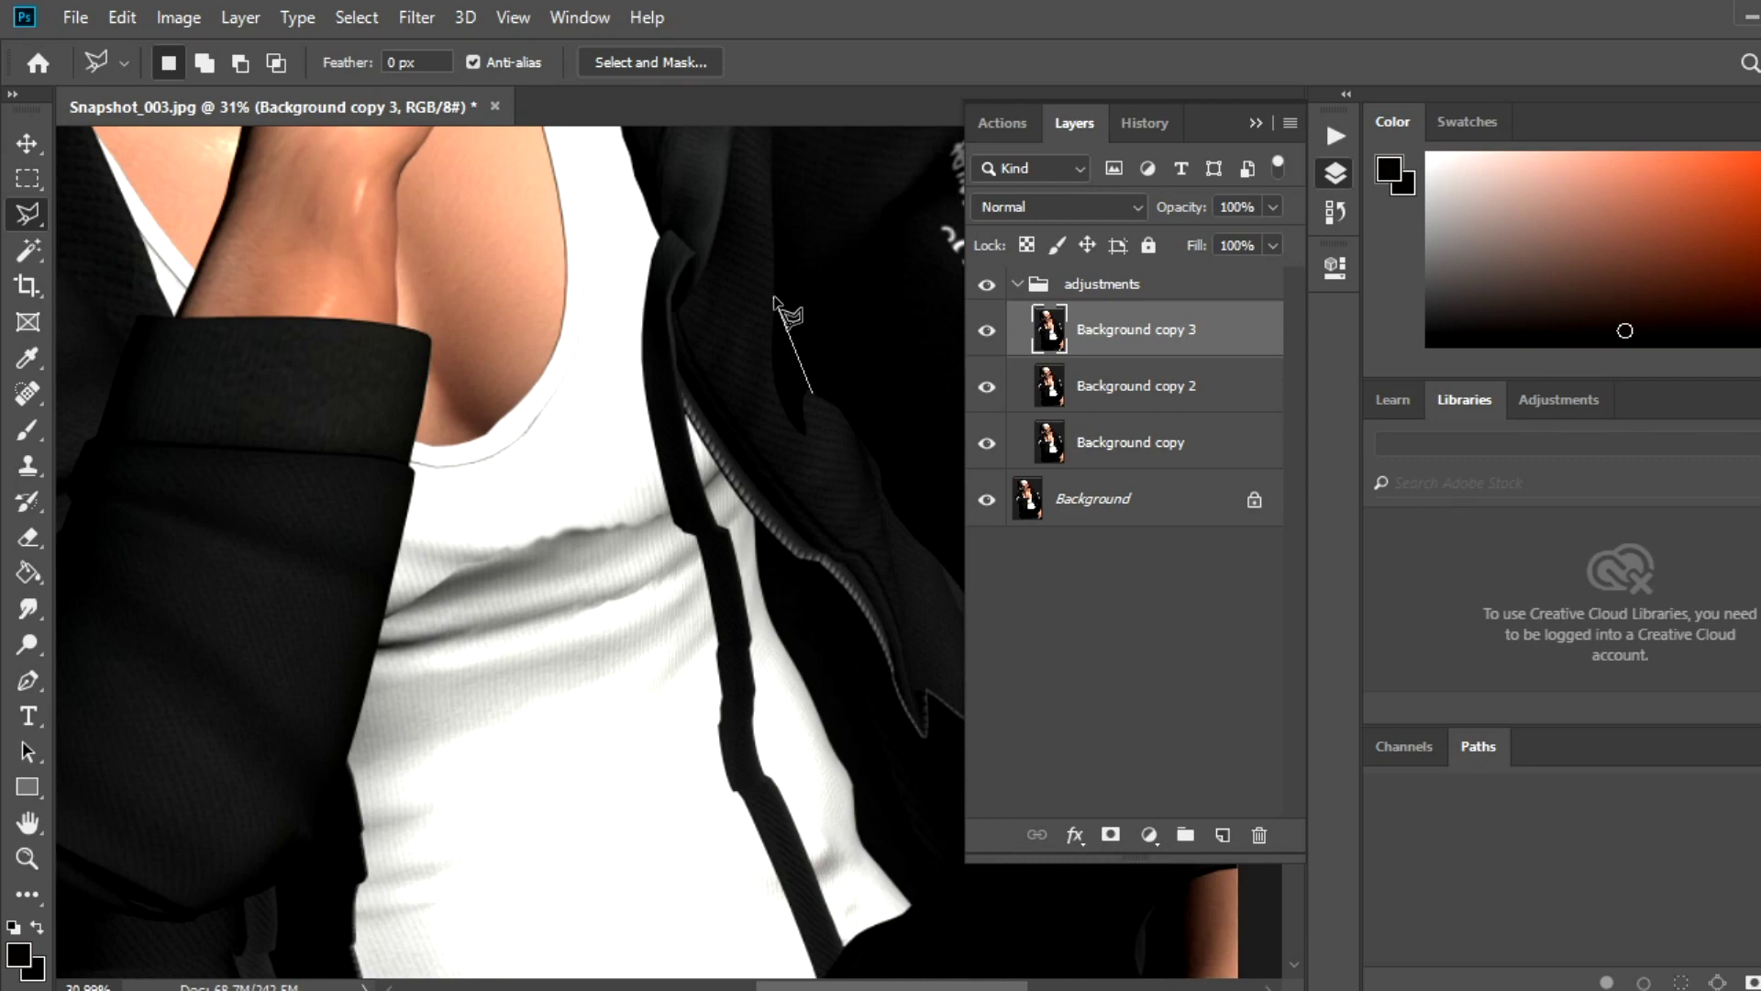
pyautogui.doubleClick(814, 459)
pyautogui.press('s')
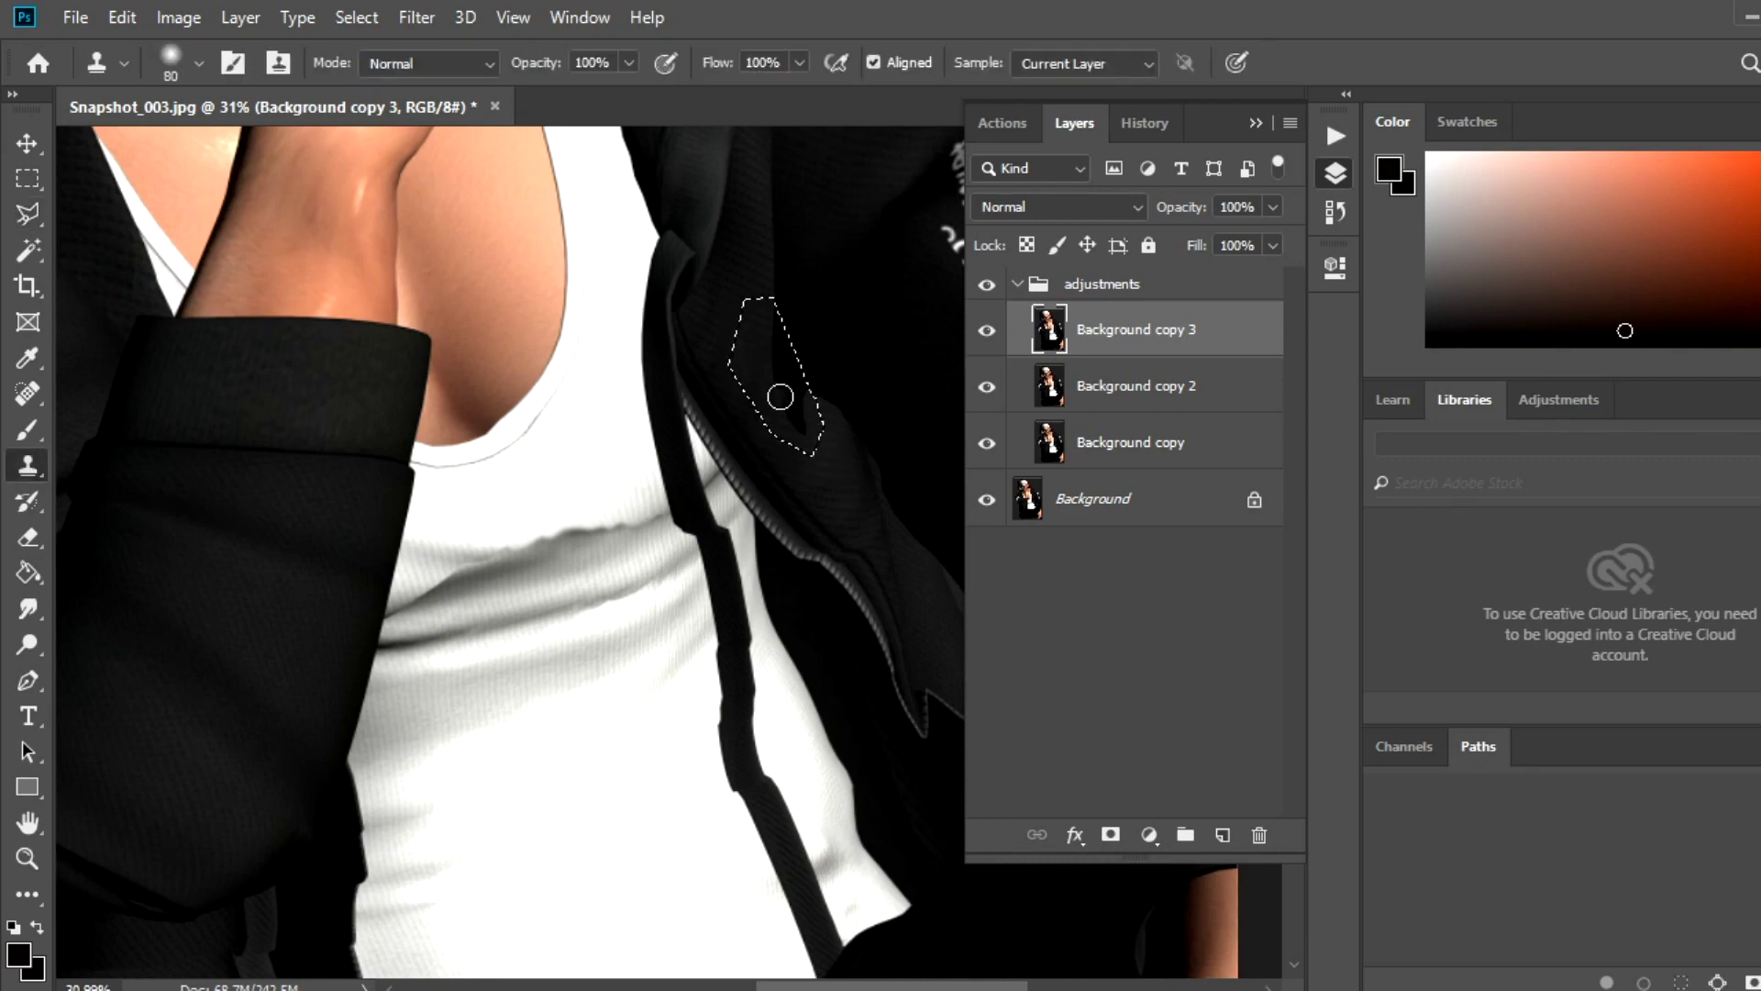
pyautogui.hotkey('ctrl', 'd')
# Fit the image on screen, then zoom in on the eye with Background copy 3 active.
pyautogui.click(1017, 284)
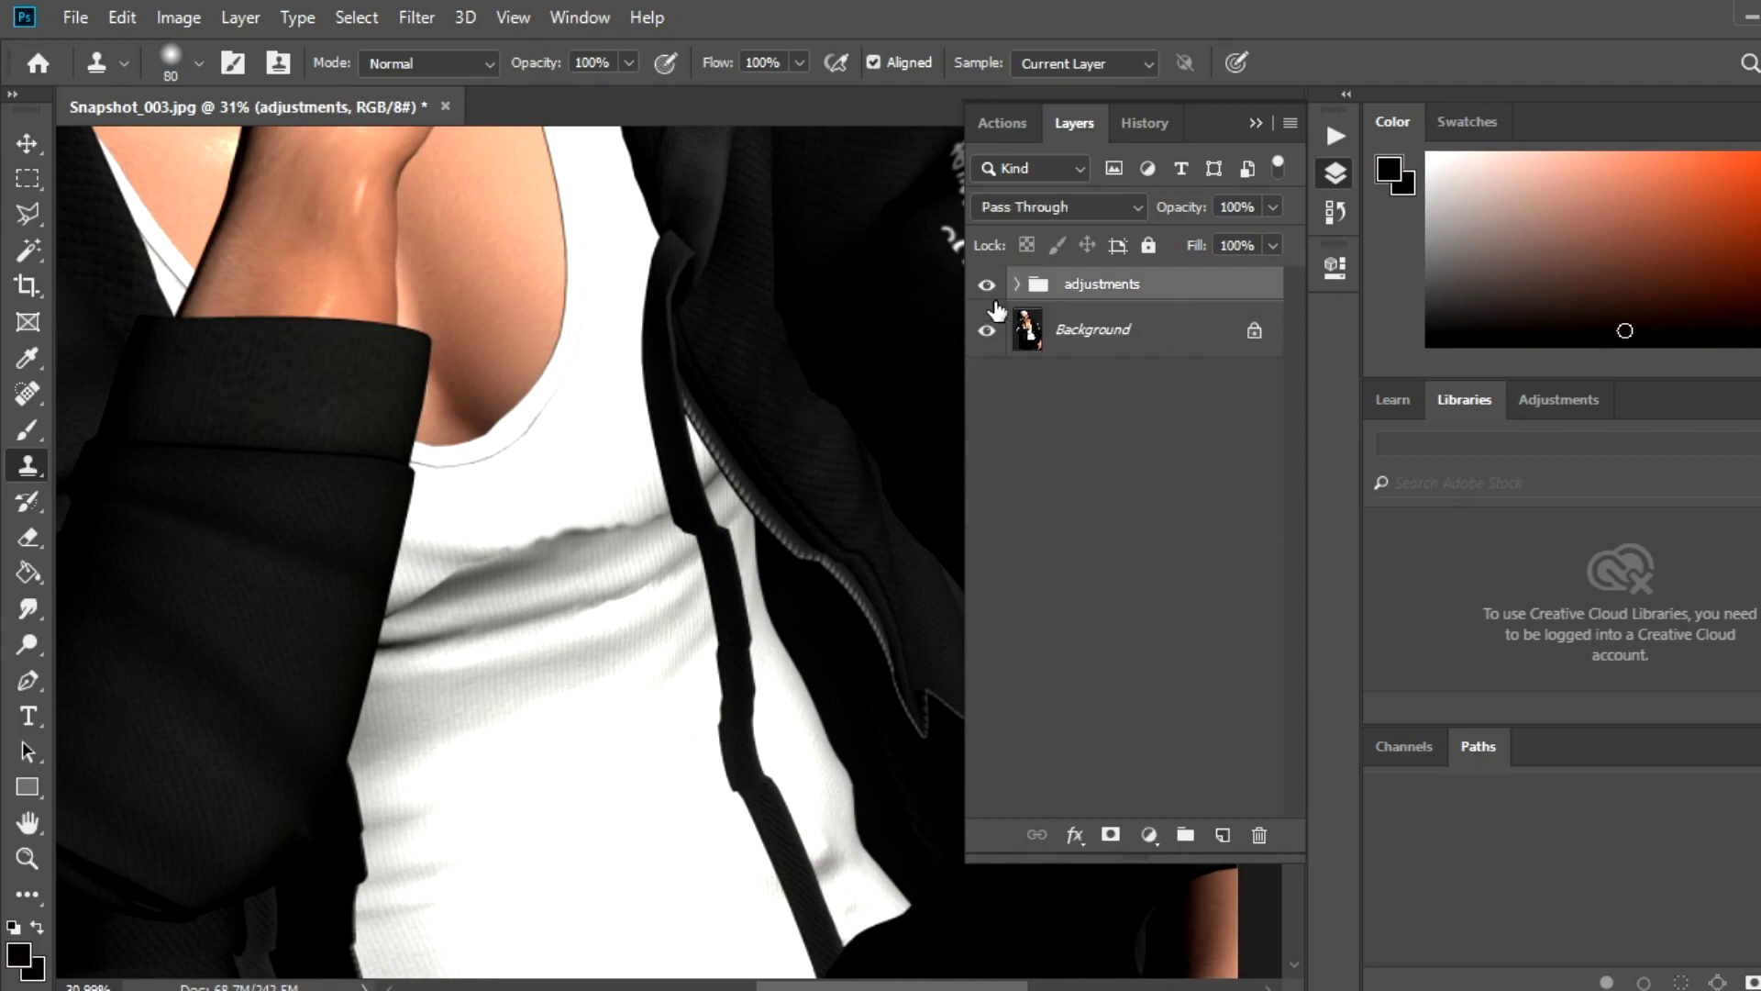
pyautogui.press('z')
pyautogui.hotkey('ctrl', '0')
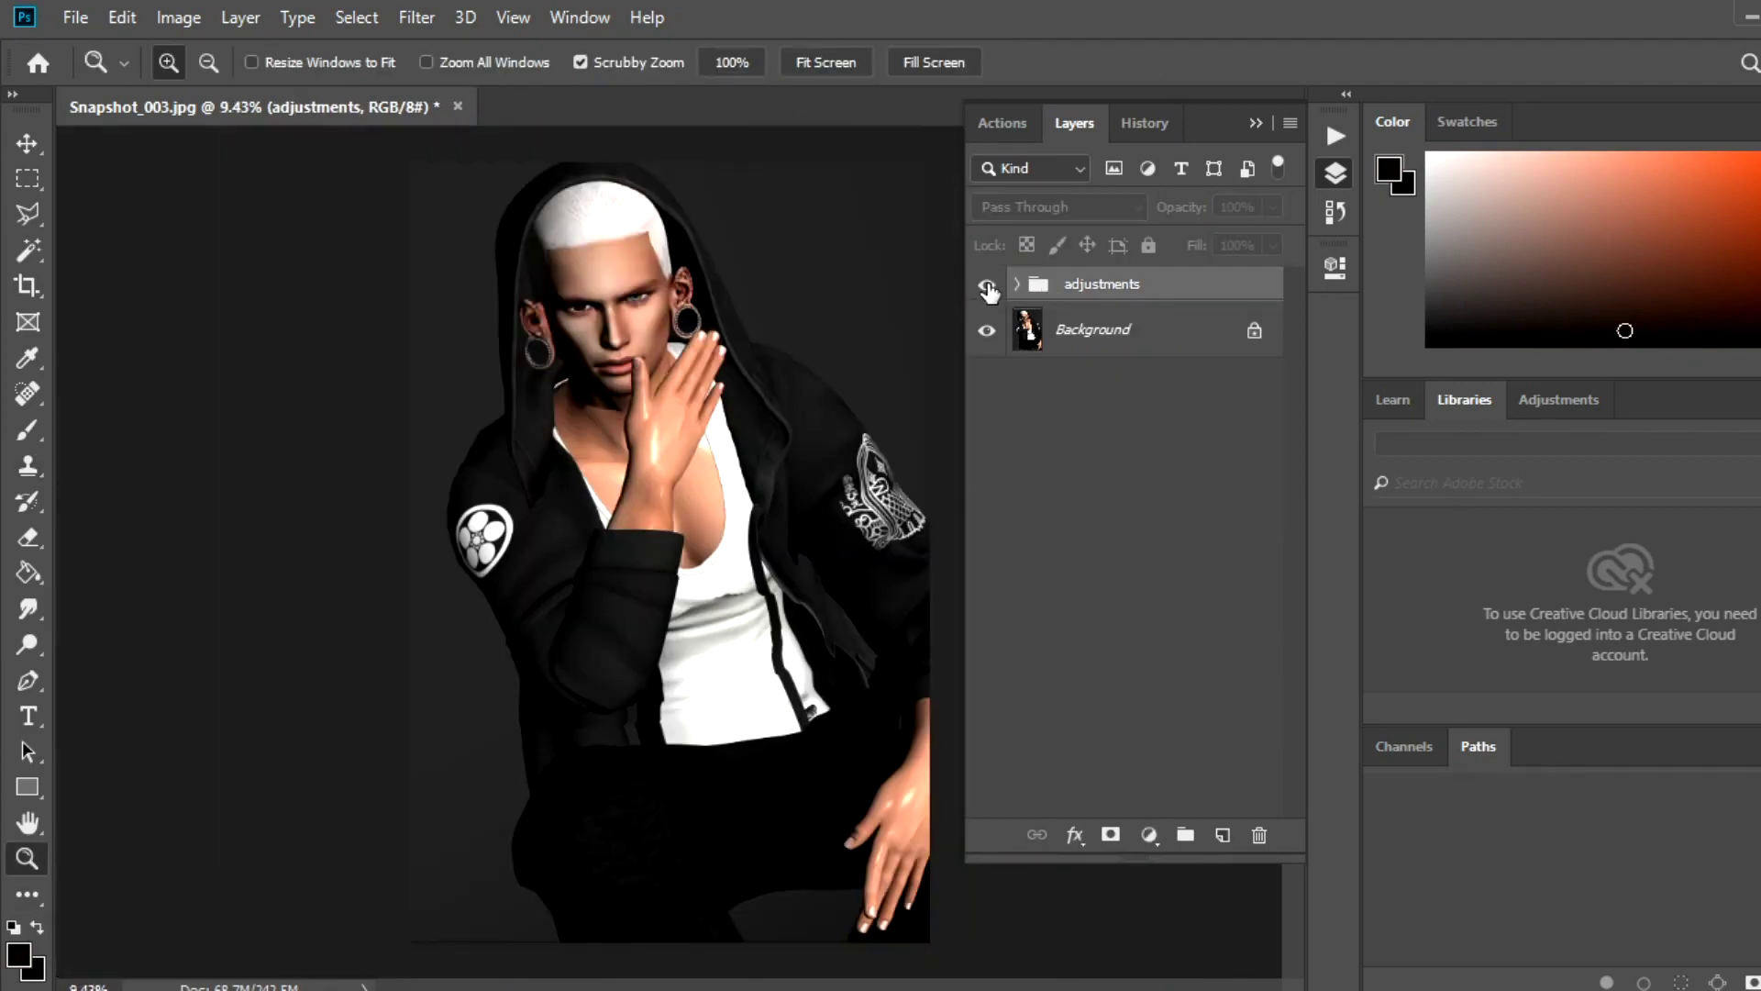
pyautogui.moveTo(413, 216); pyautogui.dragTo(954, 285)
pyautogui.click(1017, 285)
pyautogui.click(1255, 318)
pyautogui.press('o')
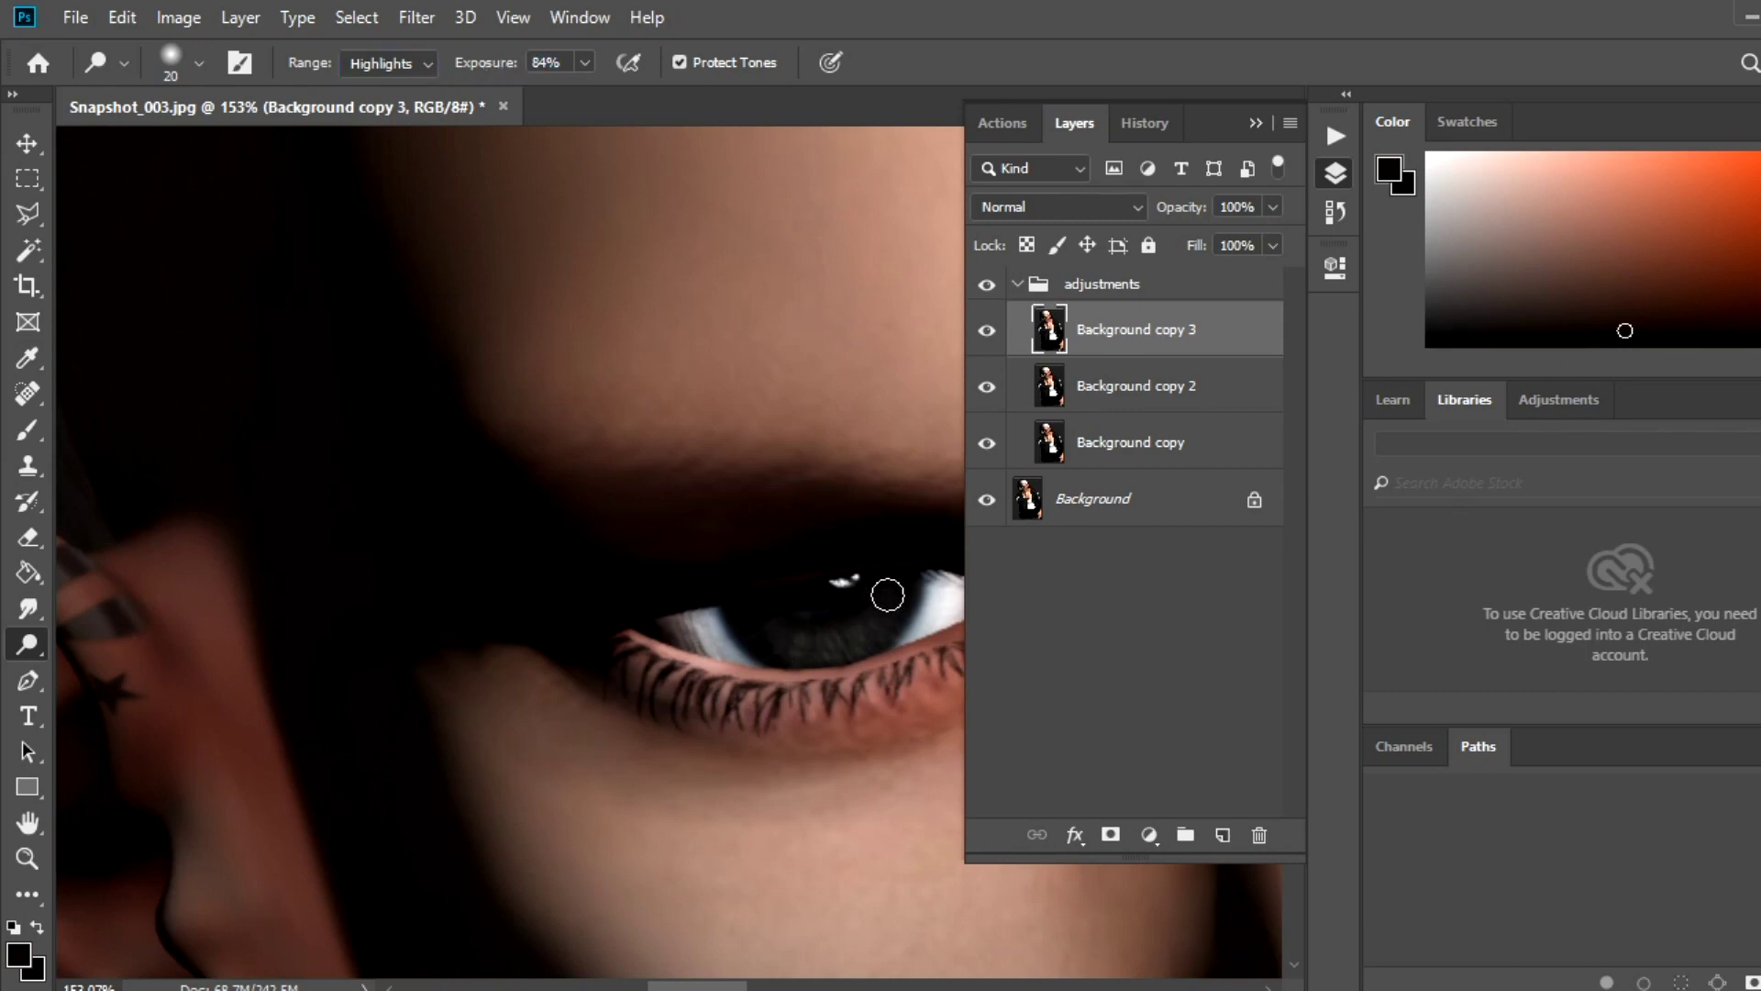
# Zoom into the dark jacket and clone out the stray shape inside a polygonal selection.
pyautogui.press('z')
pyautogui.hotkey('ctrl', '0')
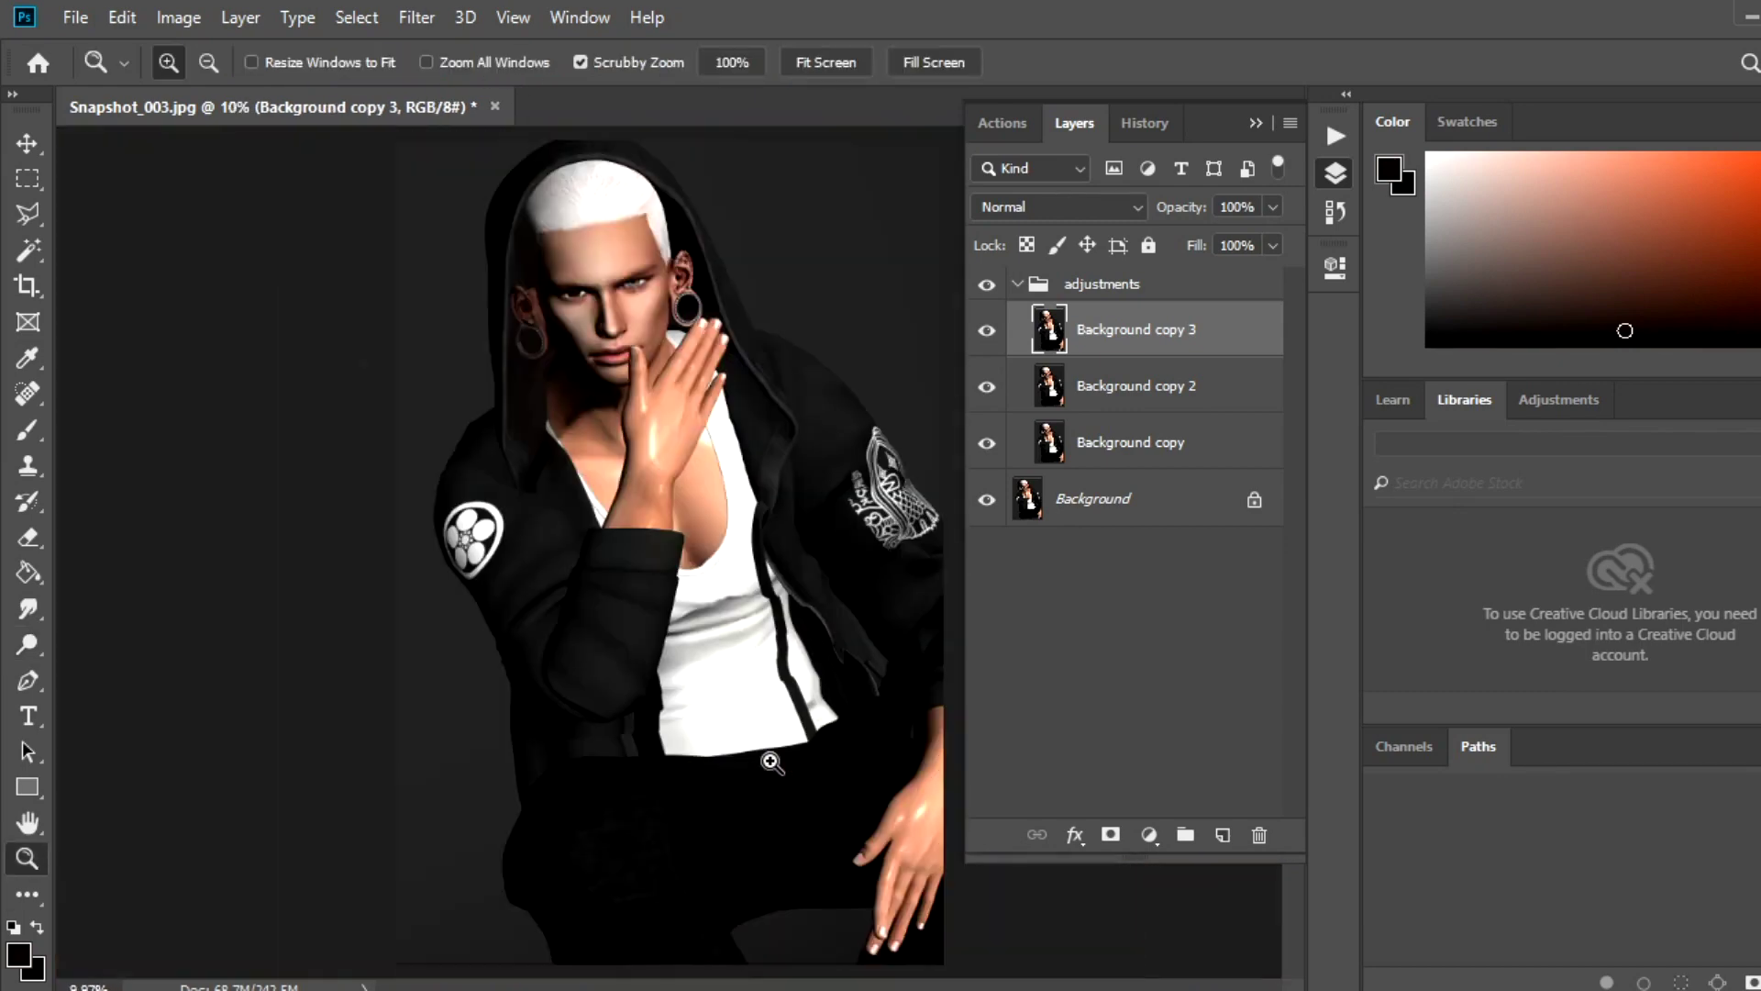
pyautogui.moveTo(629, 774)
pyautogui.mouseDown()
pyautogui.moveTo(769, 871)
pyautogui.moveTo(917, 871)
pyautogui.mouseUp()
pyautogui.press('l')
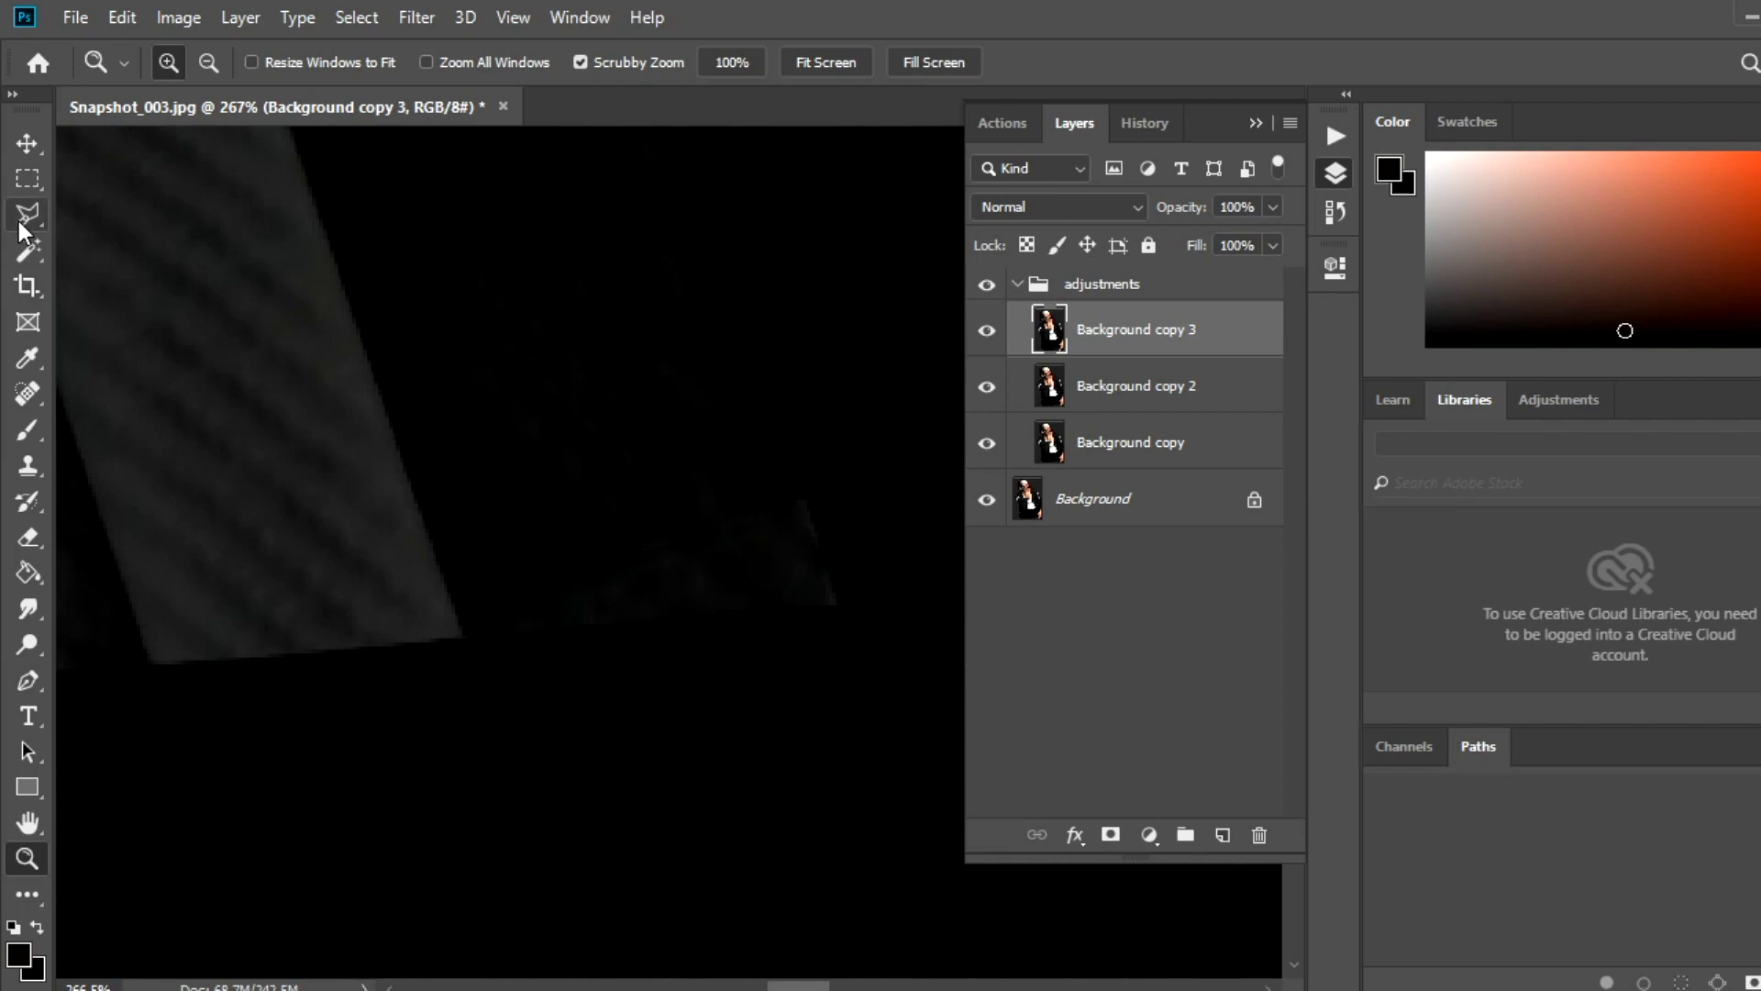
pyautogui.click(853, 605)
pyautogui.click(842, 449)
pyautogui.click(448, 576)
pyautogui.press('s')
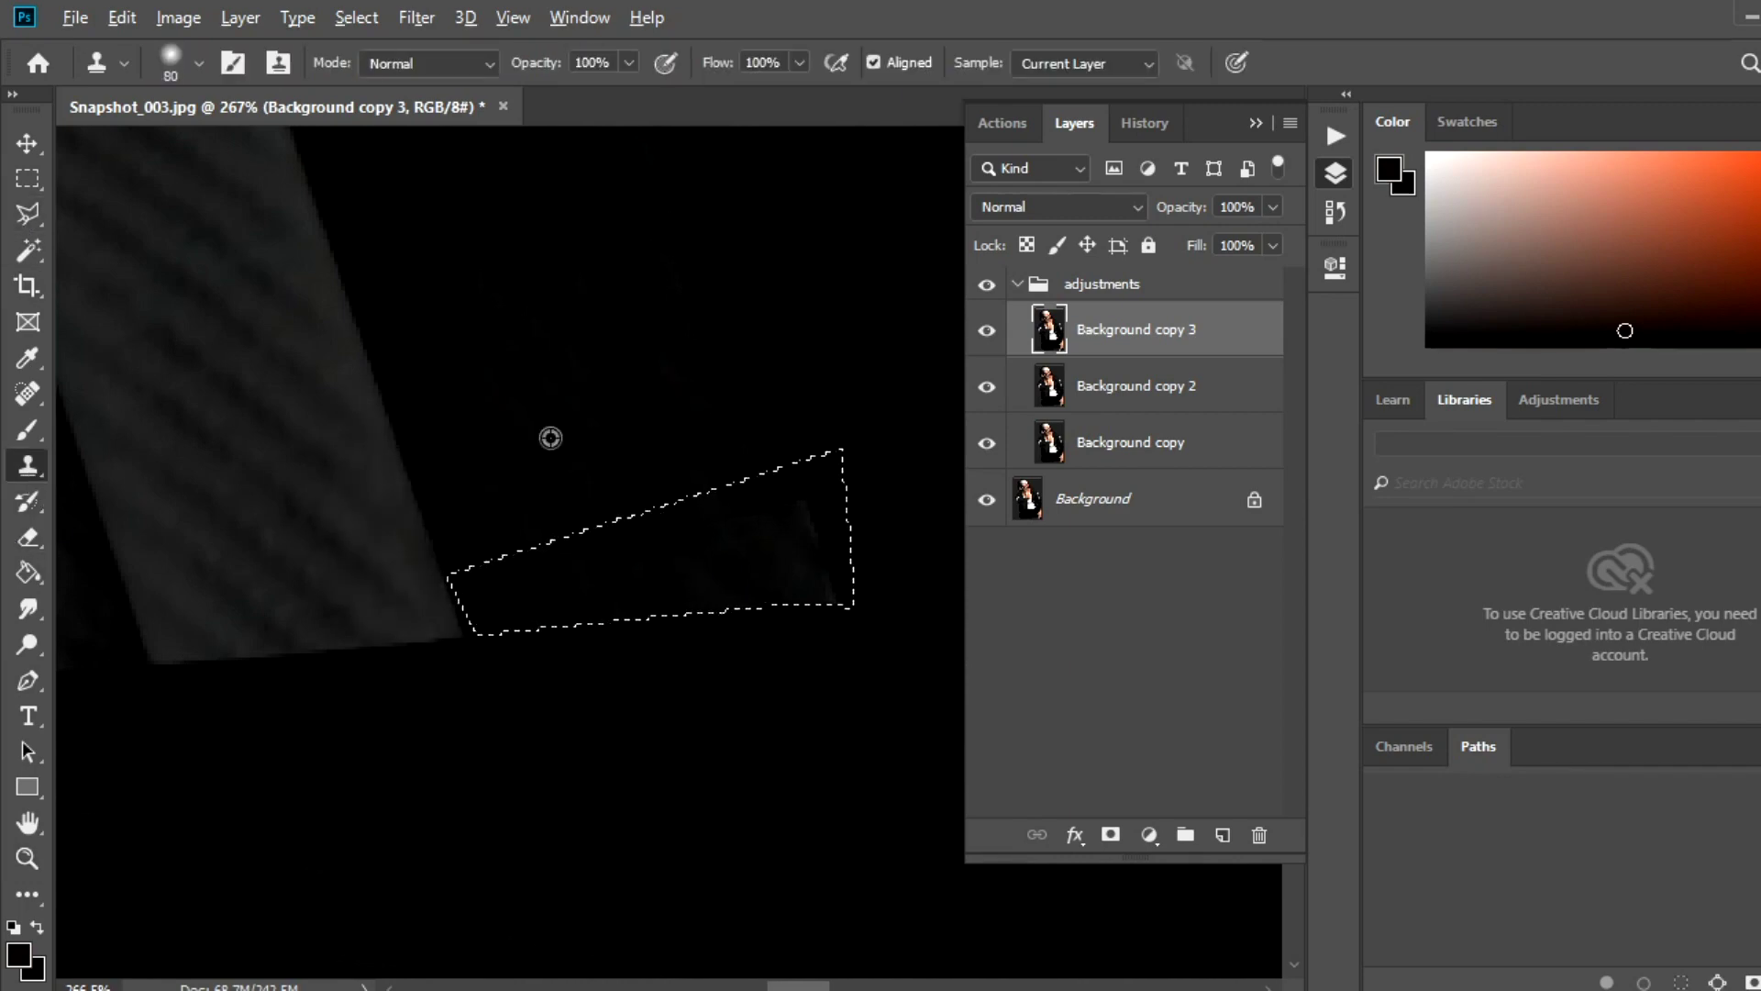
pyautogui.keyDown('alt'); pyautogui.click(641, 449); pyautogui.keyUp('alt')
pyautogui.hotkey('alt', 's')
pyautogui.press('d')
pyautogui.press('[')
pyautogui.press('[')
pyautogui.press('[')
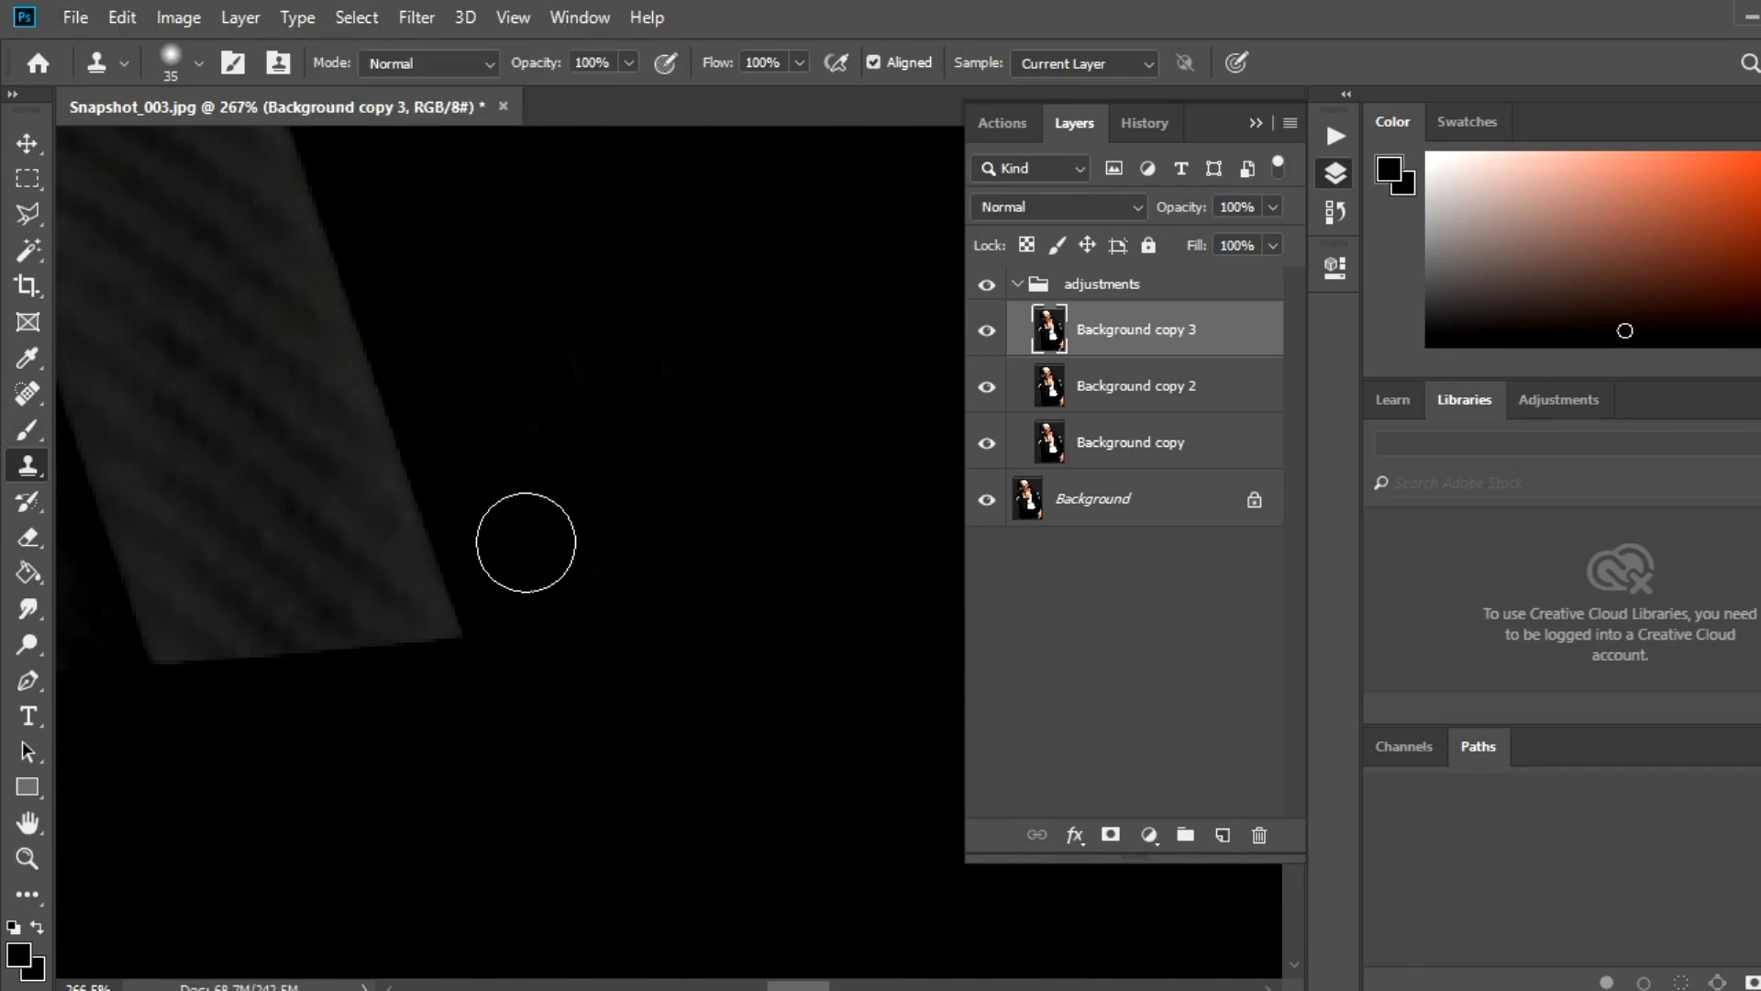
# Smudge the jacket fold edges at 48% strength inside straight-edged selections, then deselect.
pyautogui.press('z')
pyautogui.scroll(-6, 409, 711)
pyautogui.scroll(3, 640, 680)
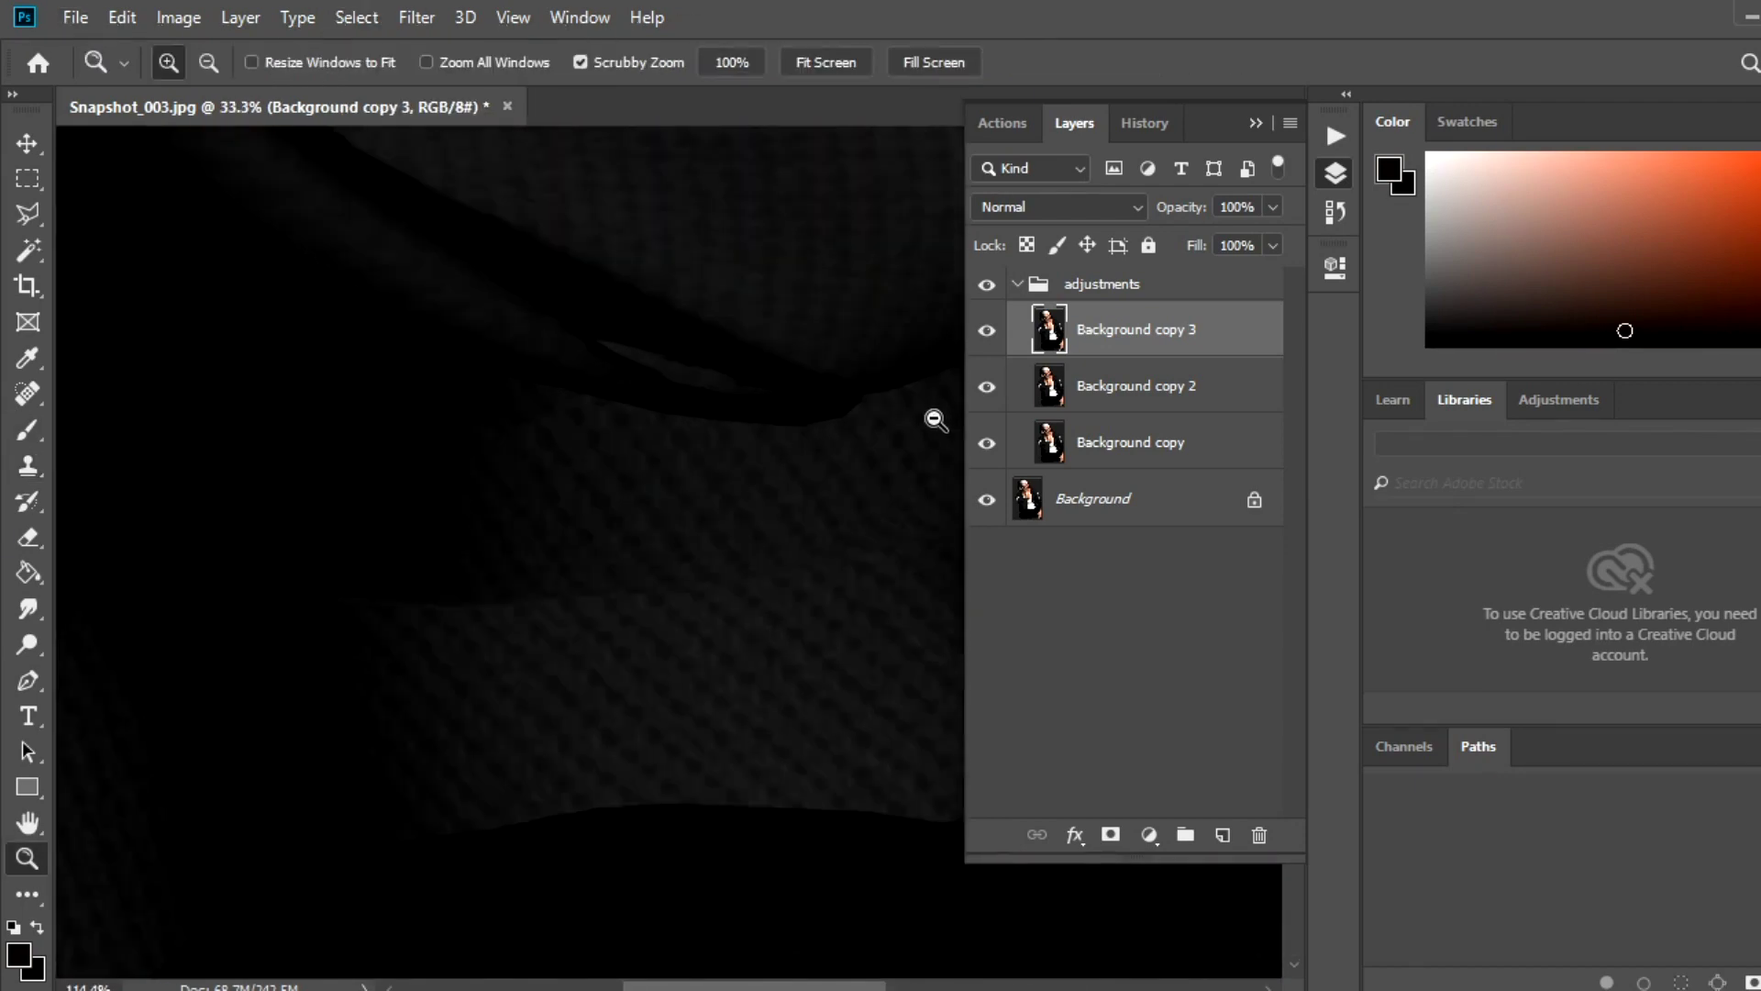
pyautogui.scroll(3, 806, 377)
pyautogui.press('l')
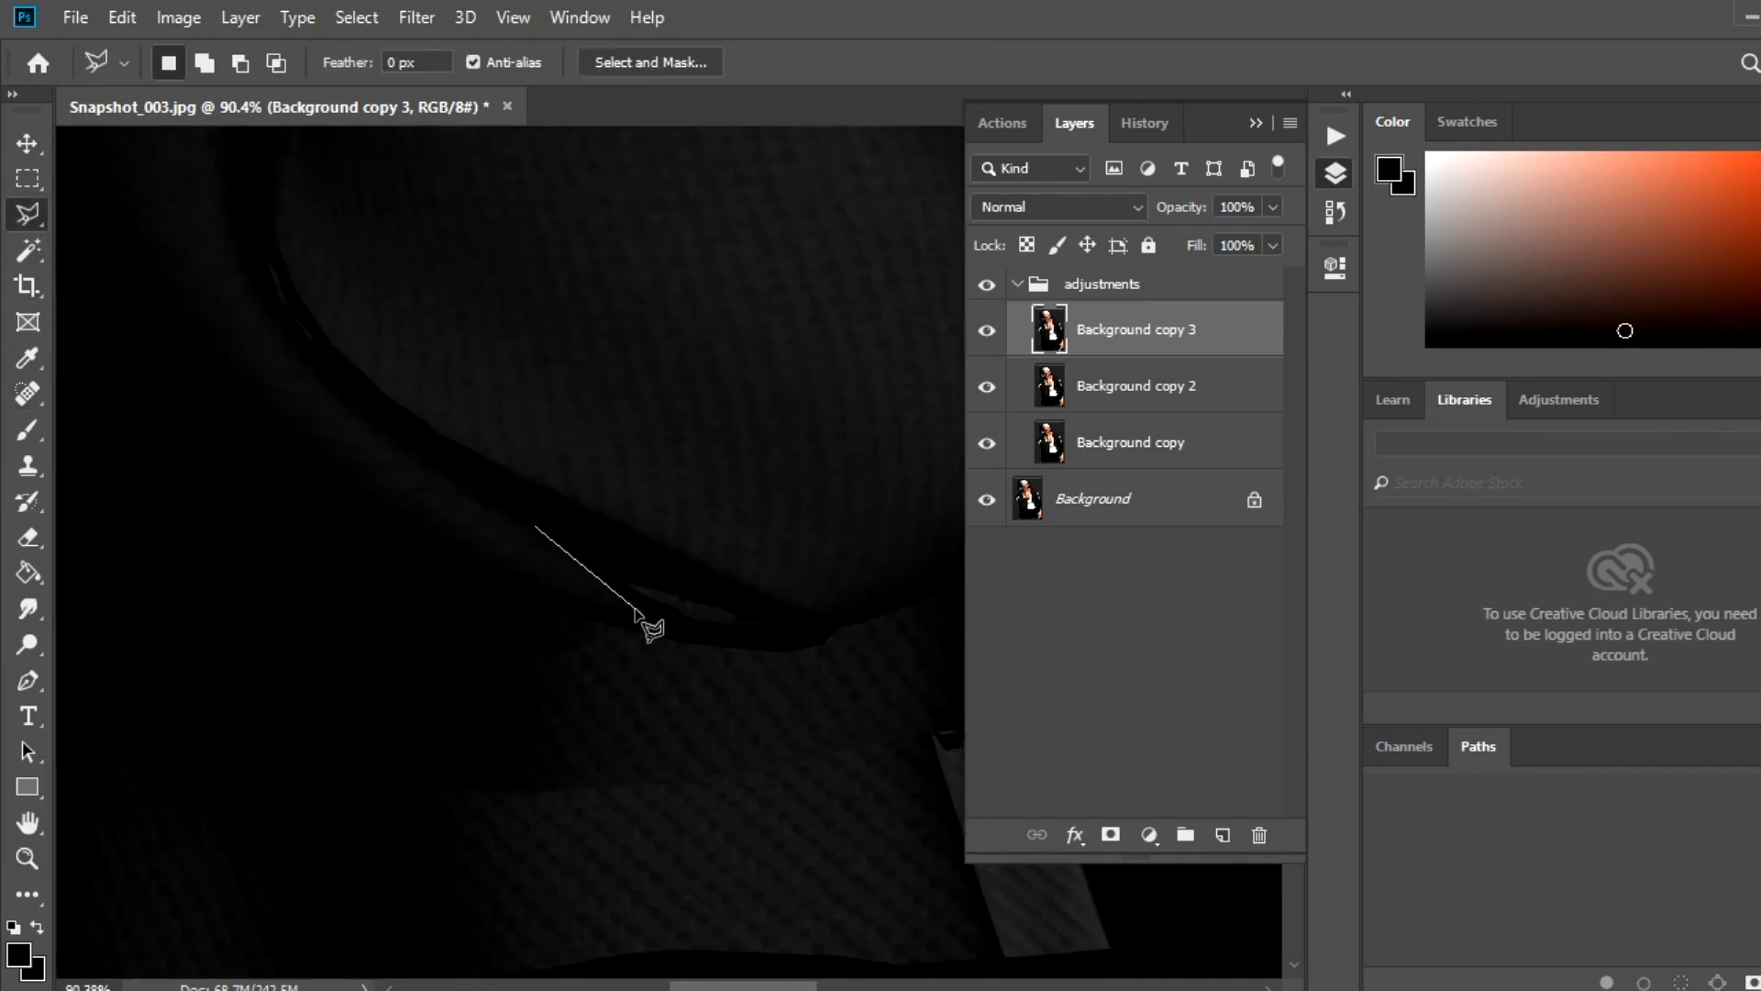
pyautogui.click(533, 525)
pyautogui.press('r')
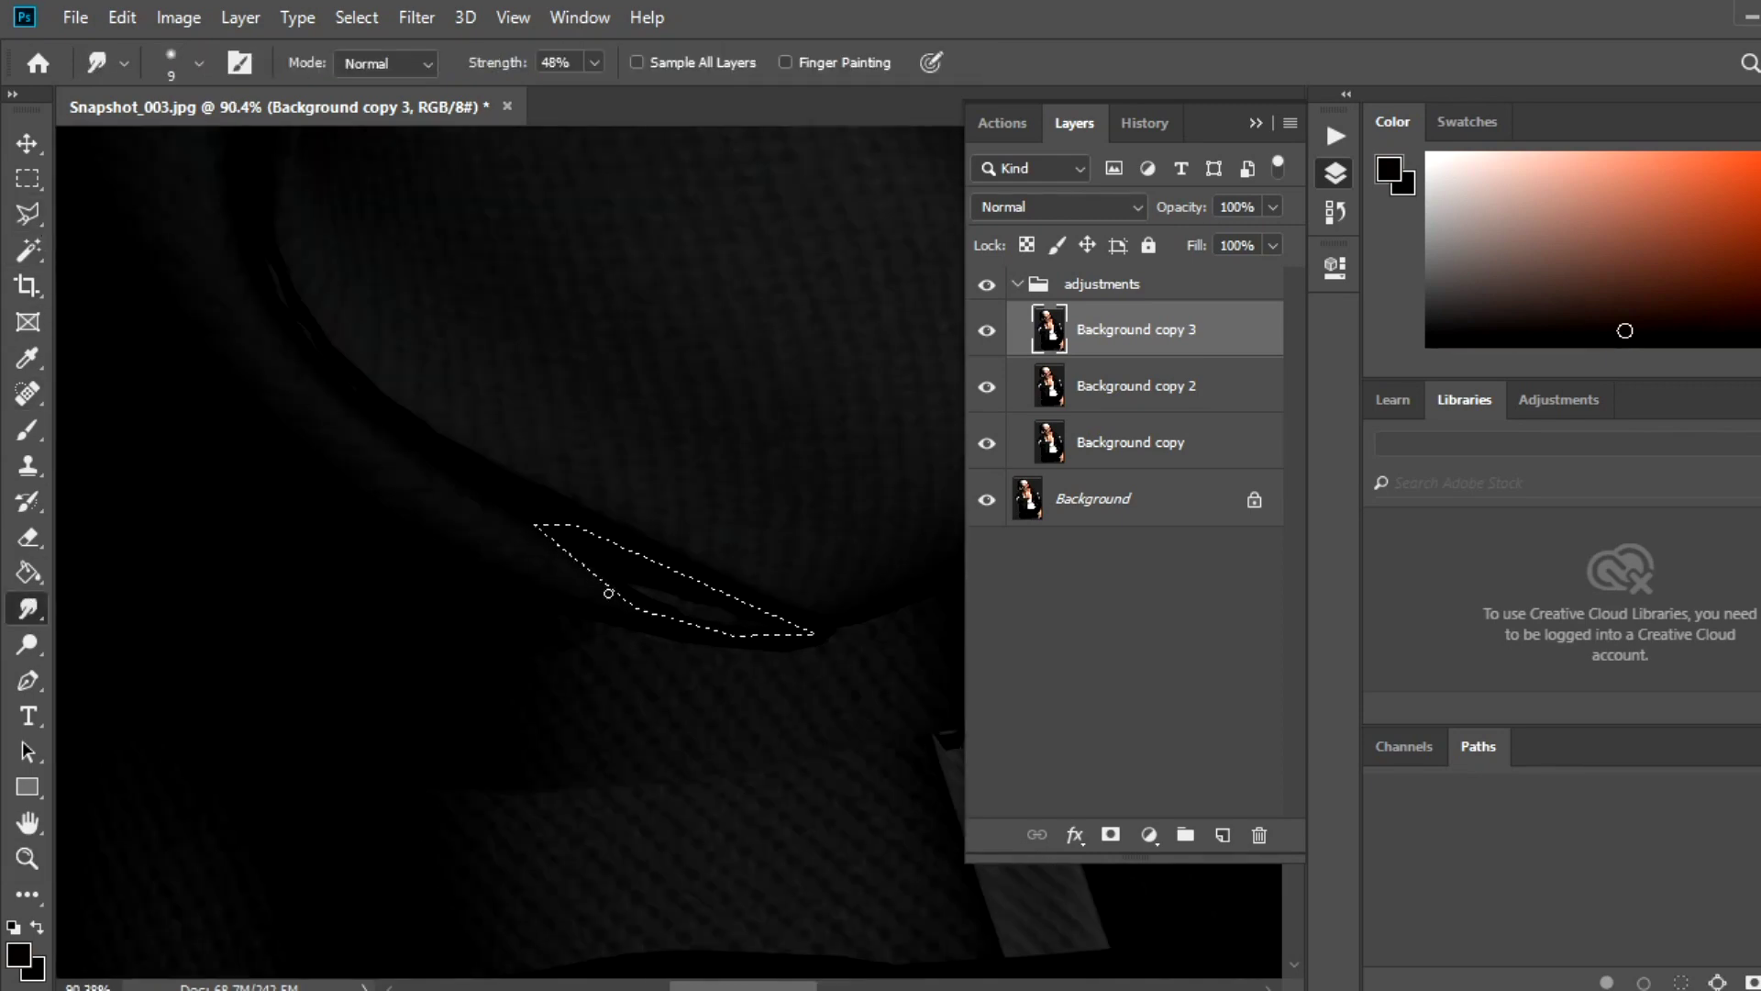
pyautogui.press('l')
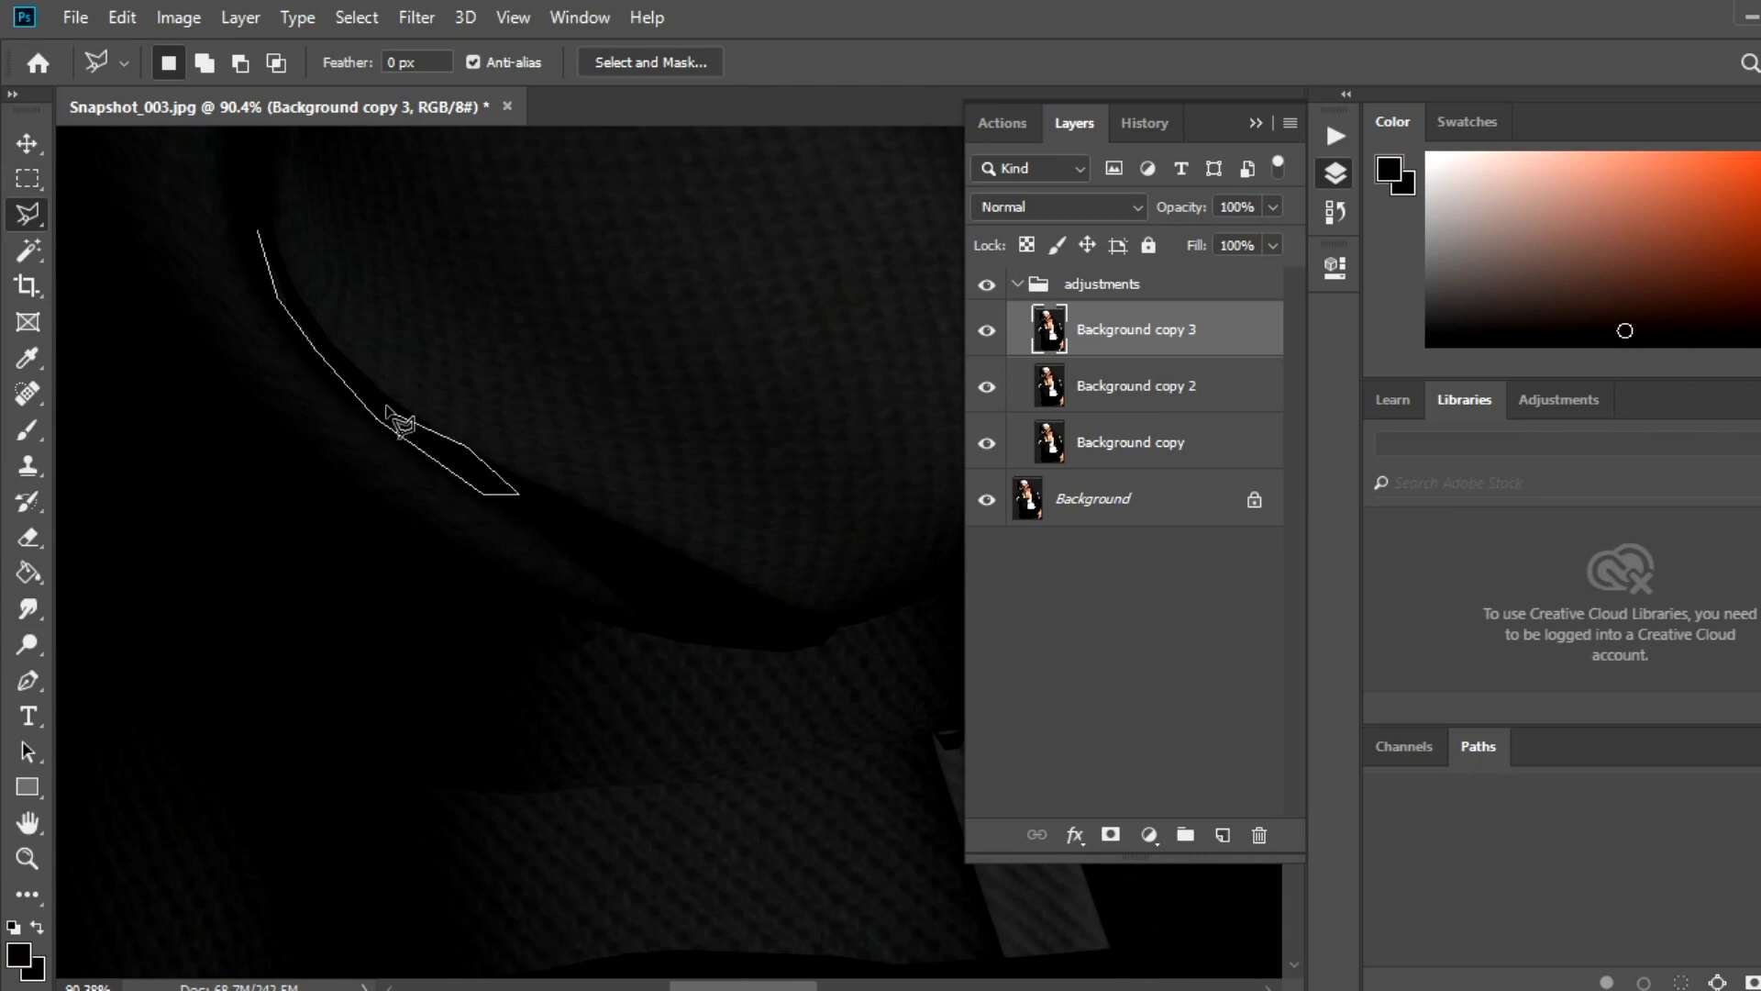
pyautogui.click(262, 233)
pyautogui.press('r')
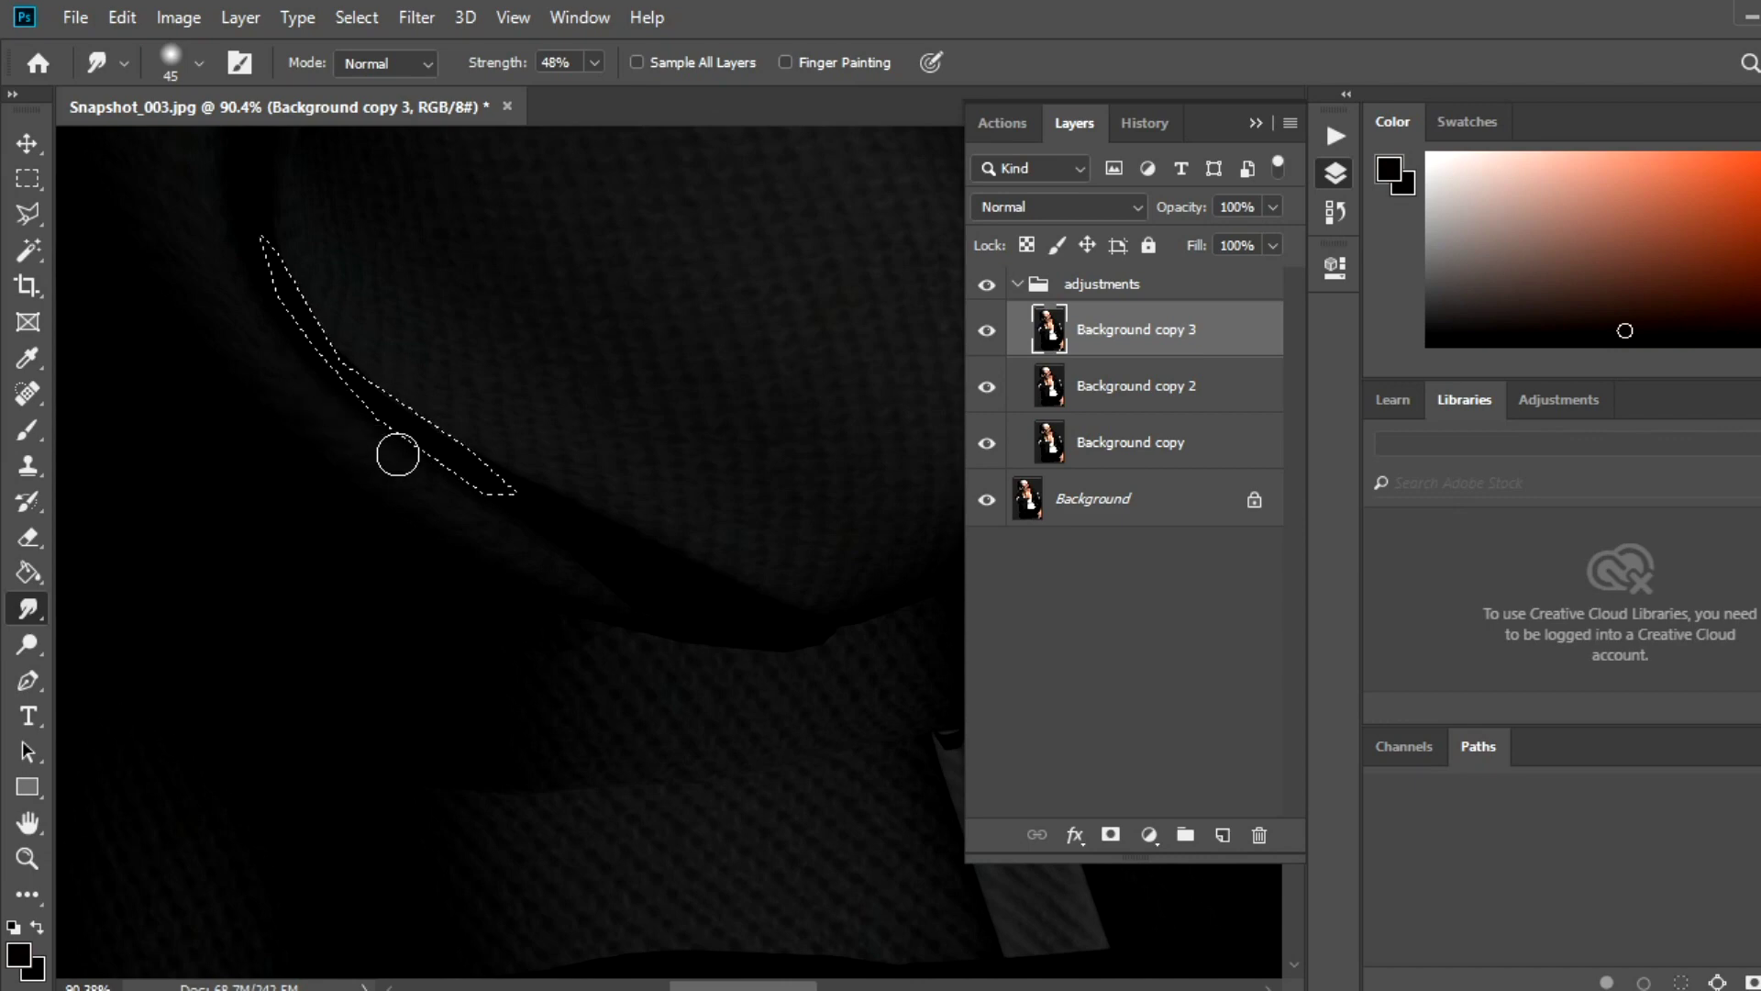
pyautogui.click(357, 18)
pyautogui.click(384, 73)
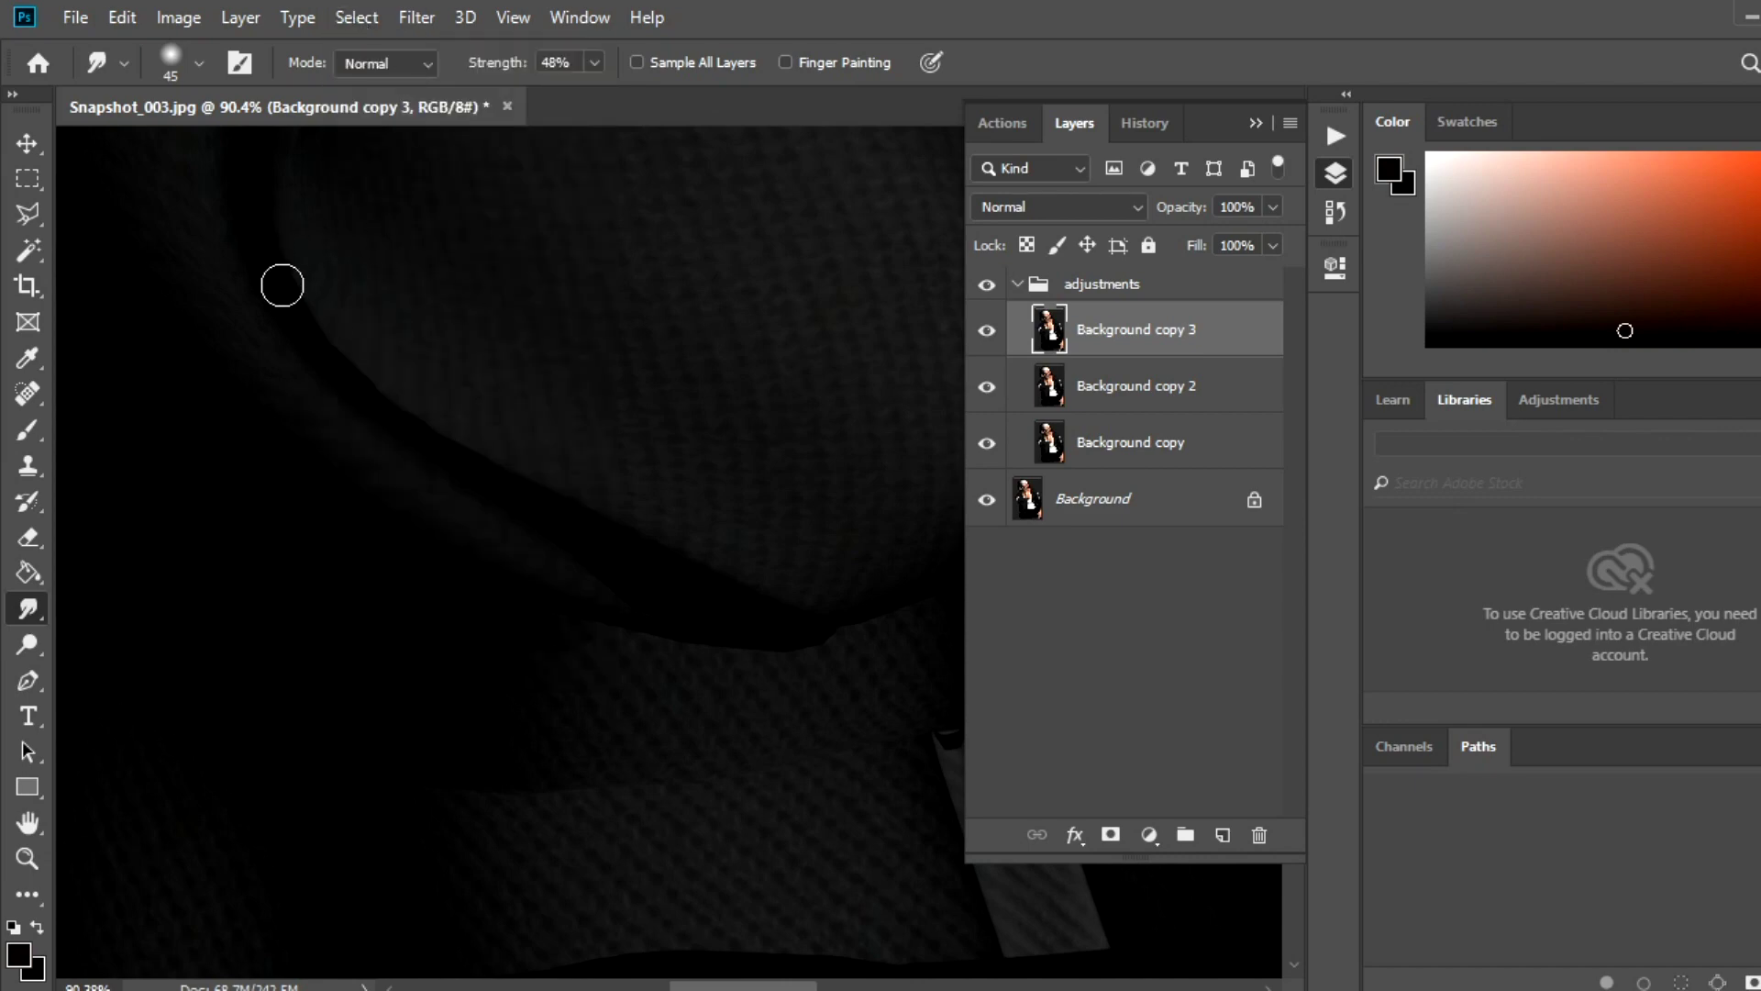
# Toggle the adjustments group off and on to compare the retouch.
pyautogui.press('z')
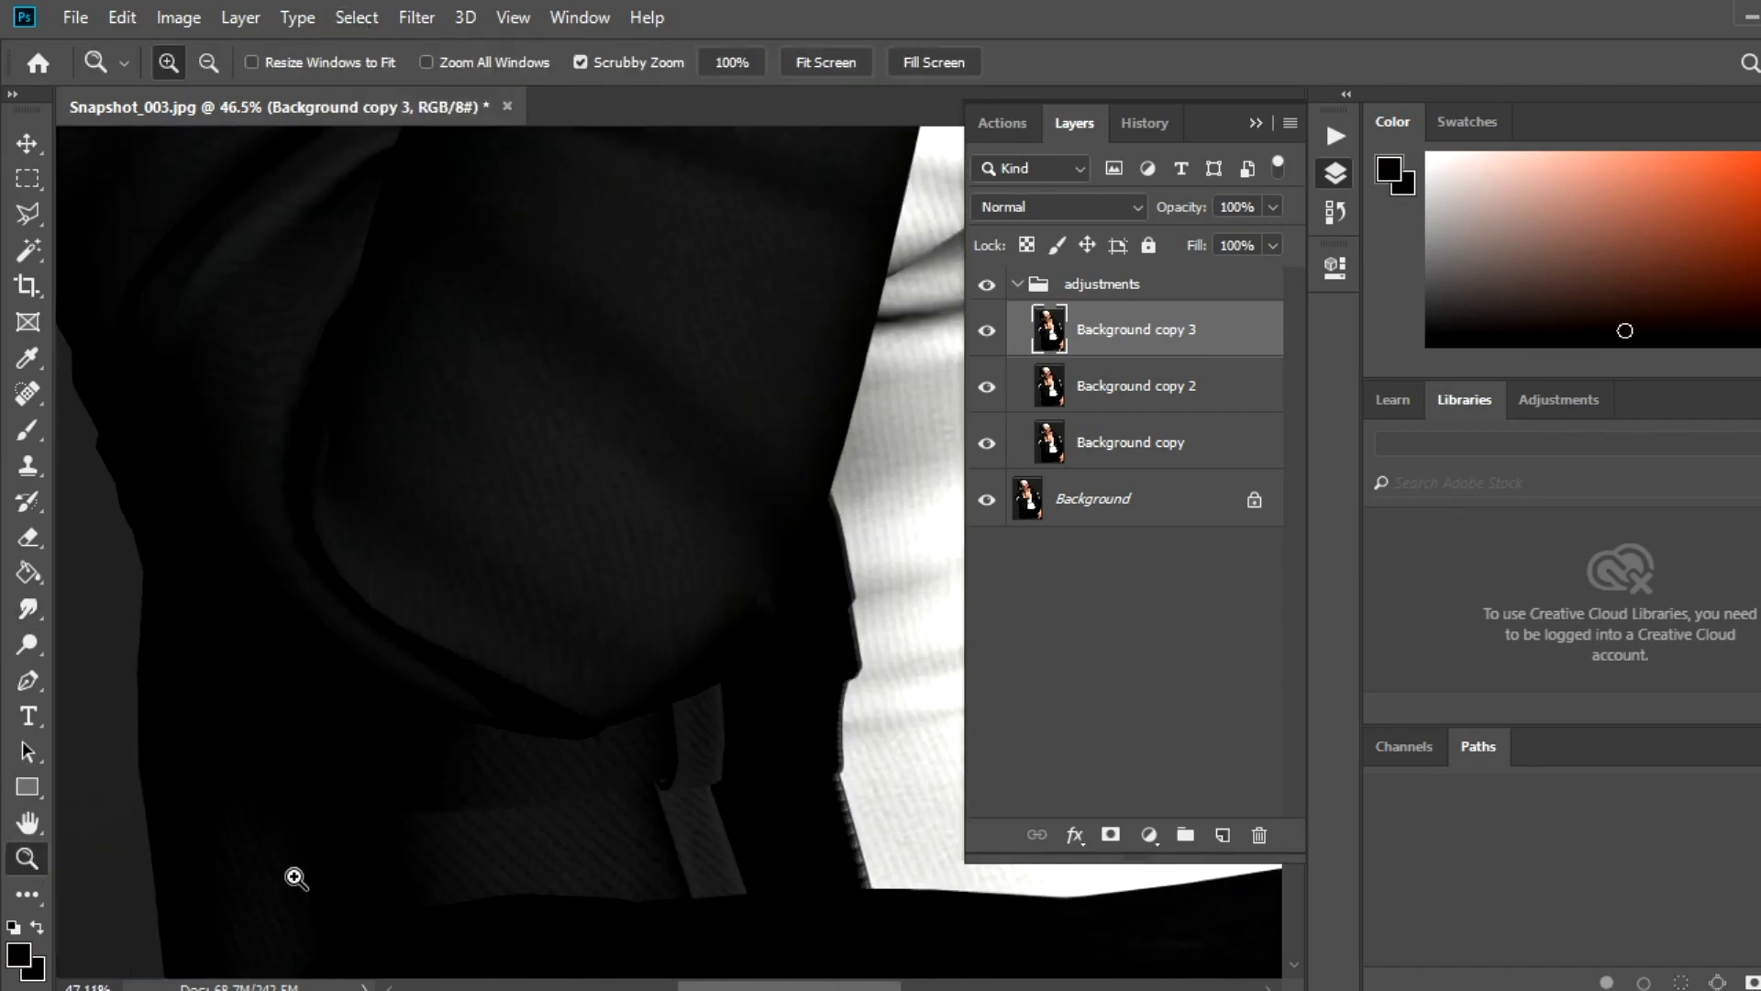
pyautogui.scroll(-5, 295, 873)
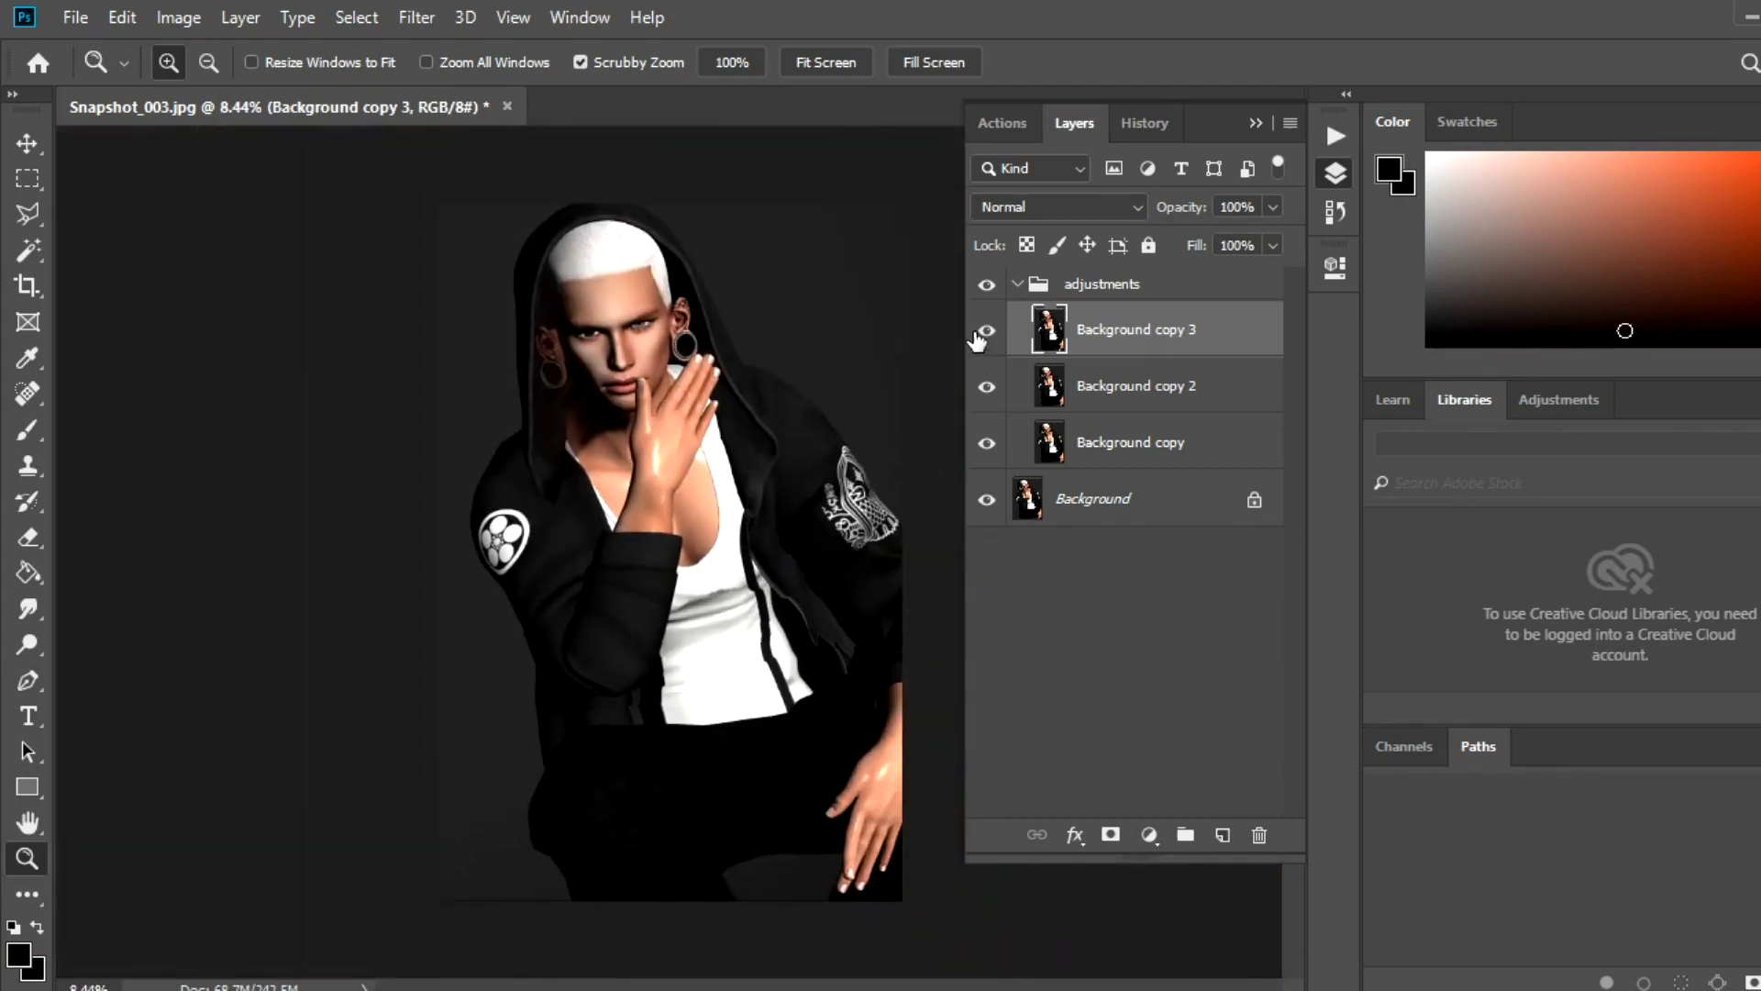
pyautogui.click(987, 285)
pyautogui.click(987, 285)
# Flatten the image and duplicate it as a new Snapshot_003 copy document.
pyautogui.scroll(-3, 764, 560)
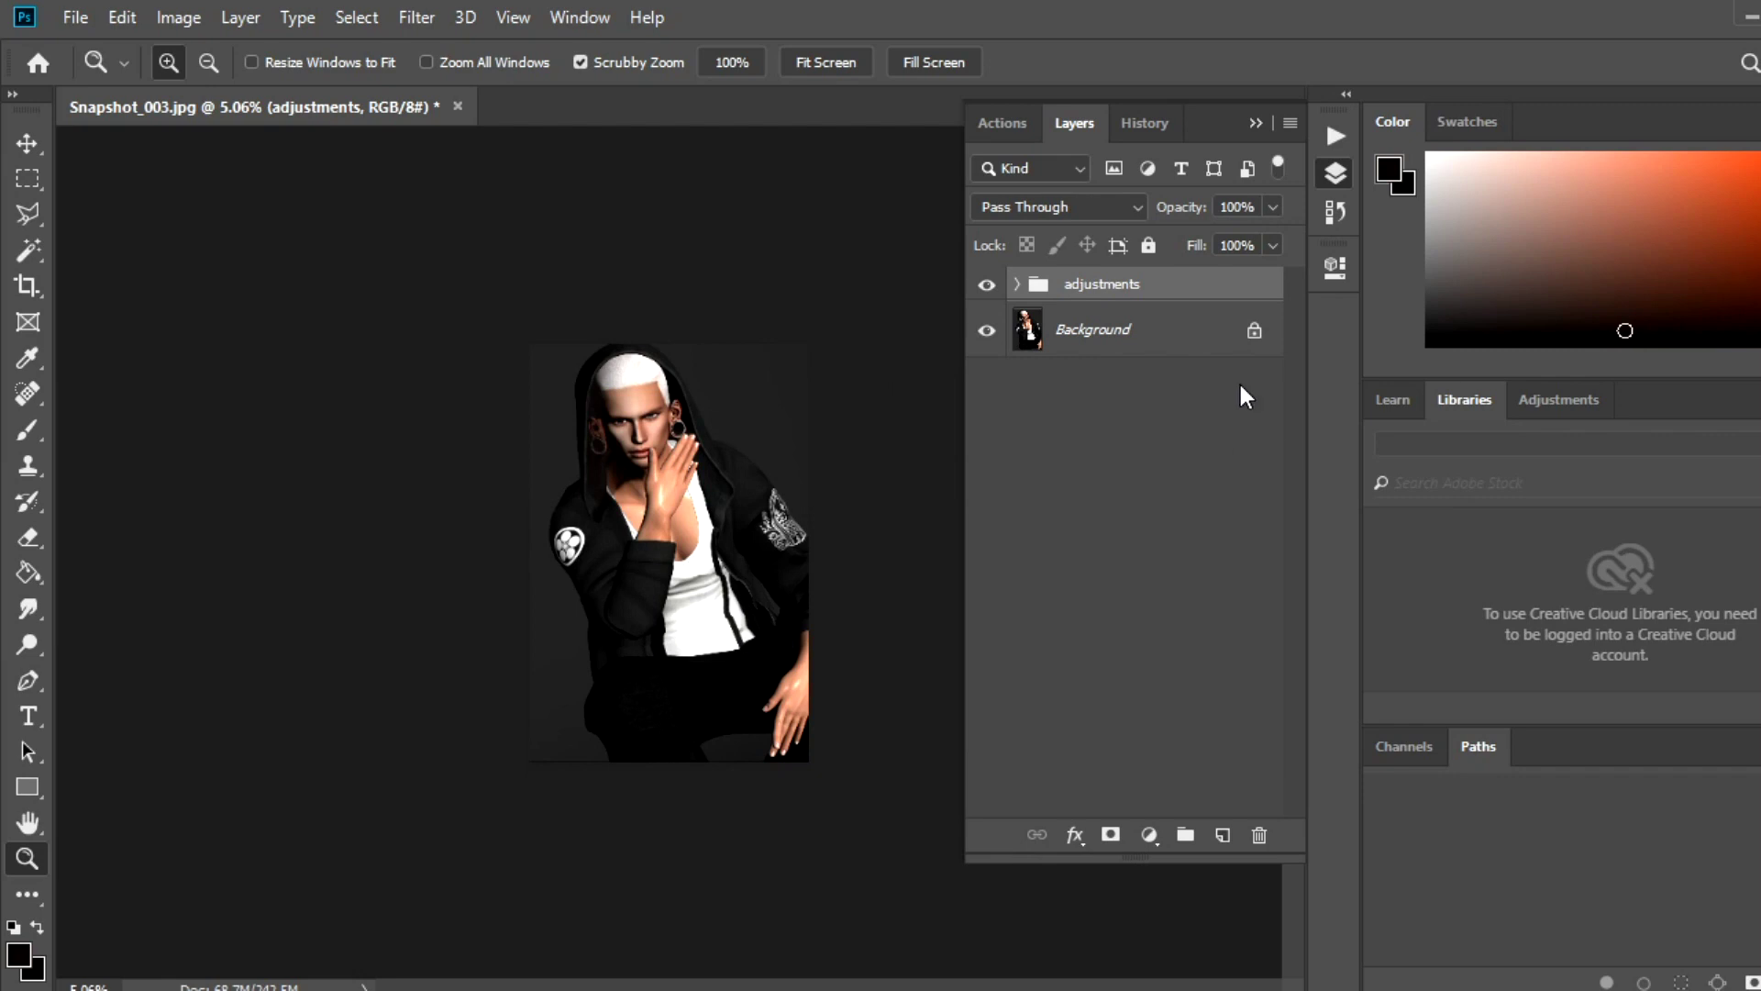
pyautogui.rightClick(1164, 344)
pyautogui.click(1218, 617)
pyautogui.click(179, 17)
pyautogui.click(198, 385)
pyautogui.press('Return')
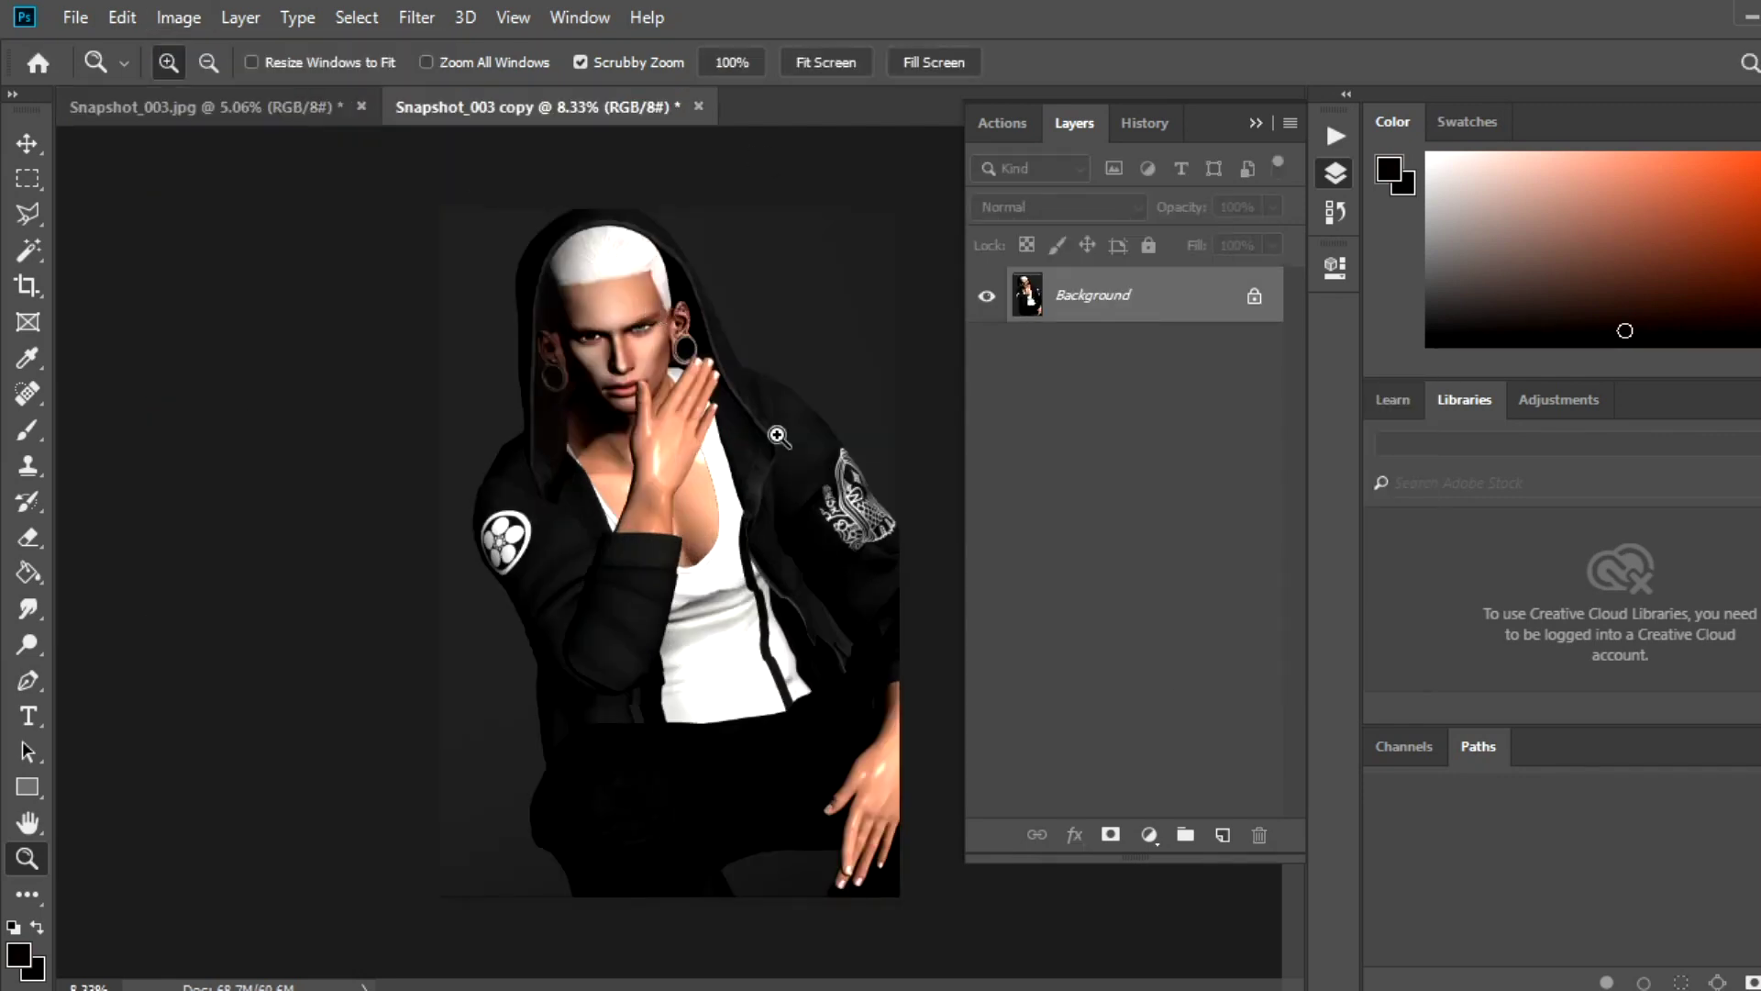
# Play the IKON Sexuality, Hedonism, Richness and Satisfaction actions on the portrait.
pyautogui.click(1001, 122)
pyautogui.click(1142, 694)
pyautogui.click(1137, 837)
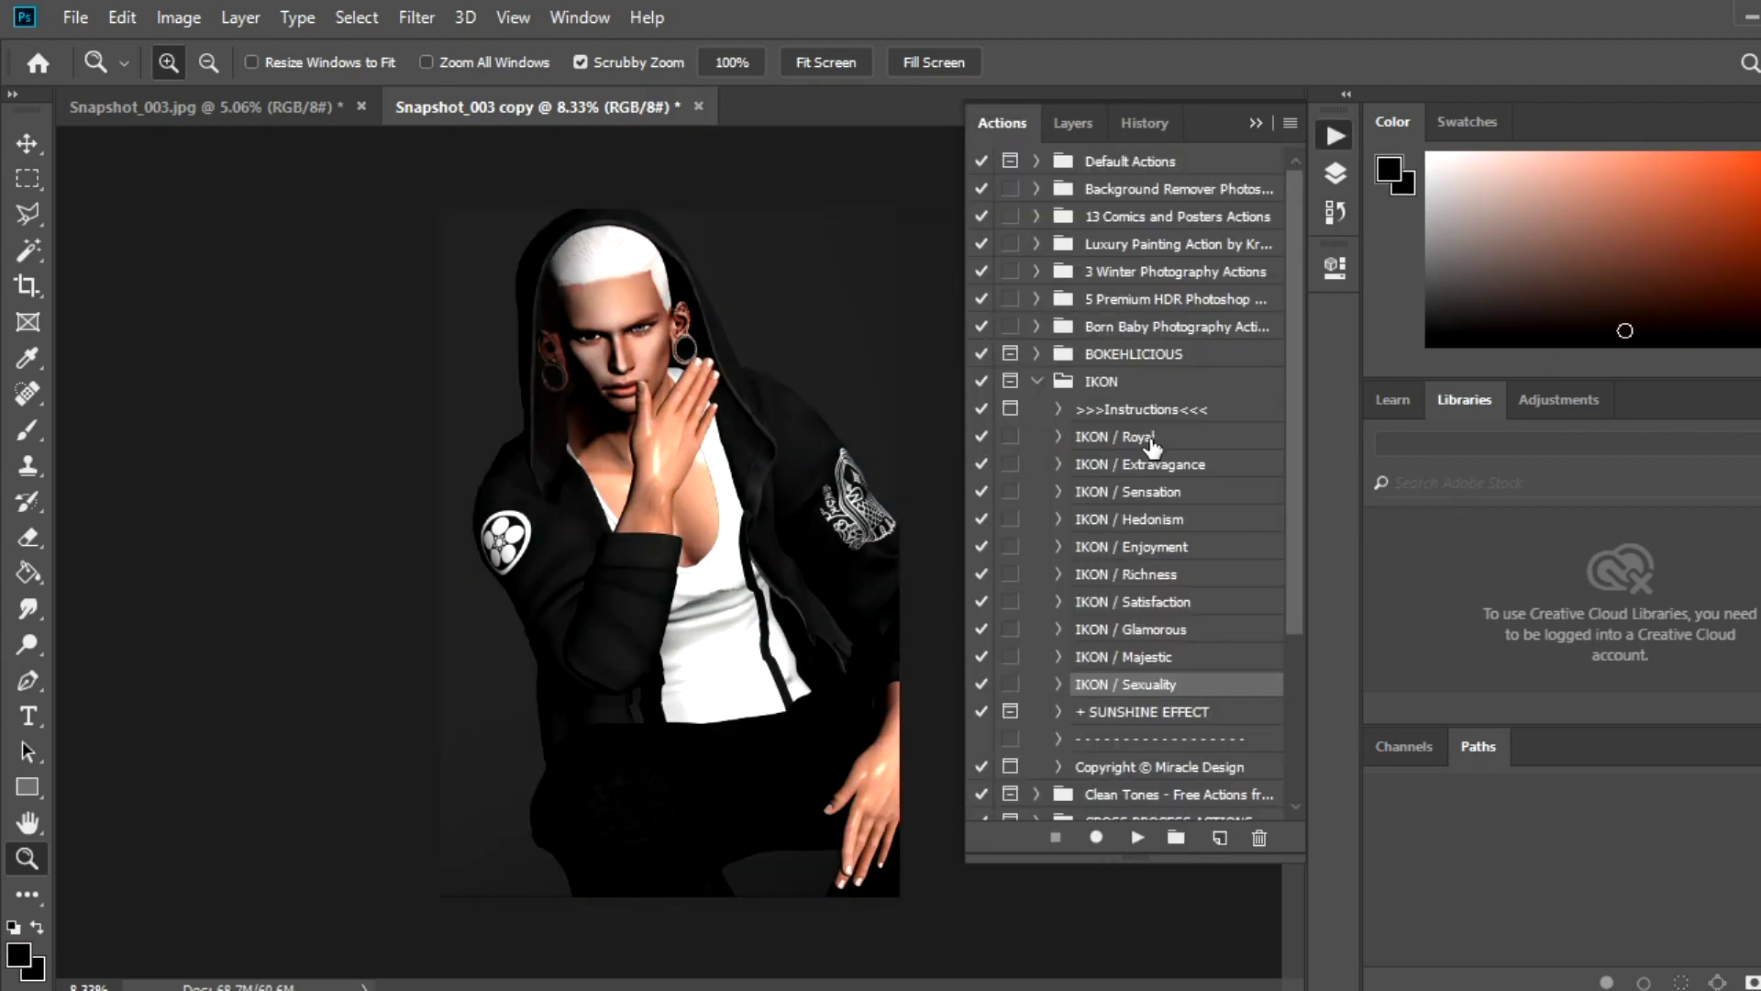
pyautogui.click(1124, 520)
pyautogui.click(1137, 837)
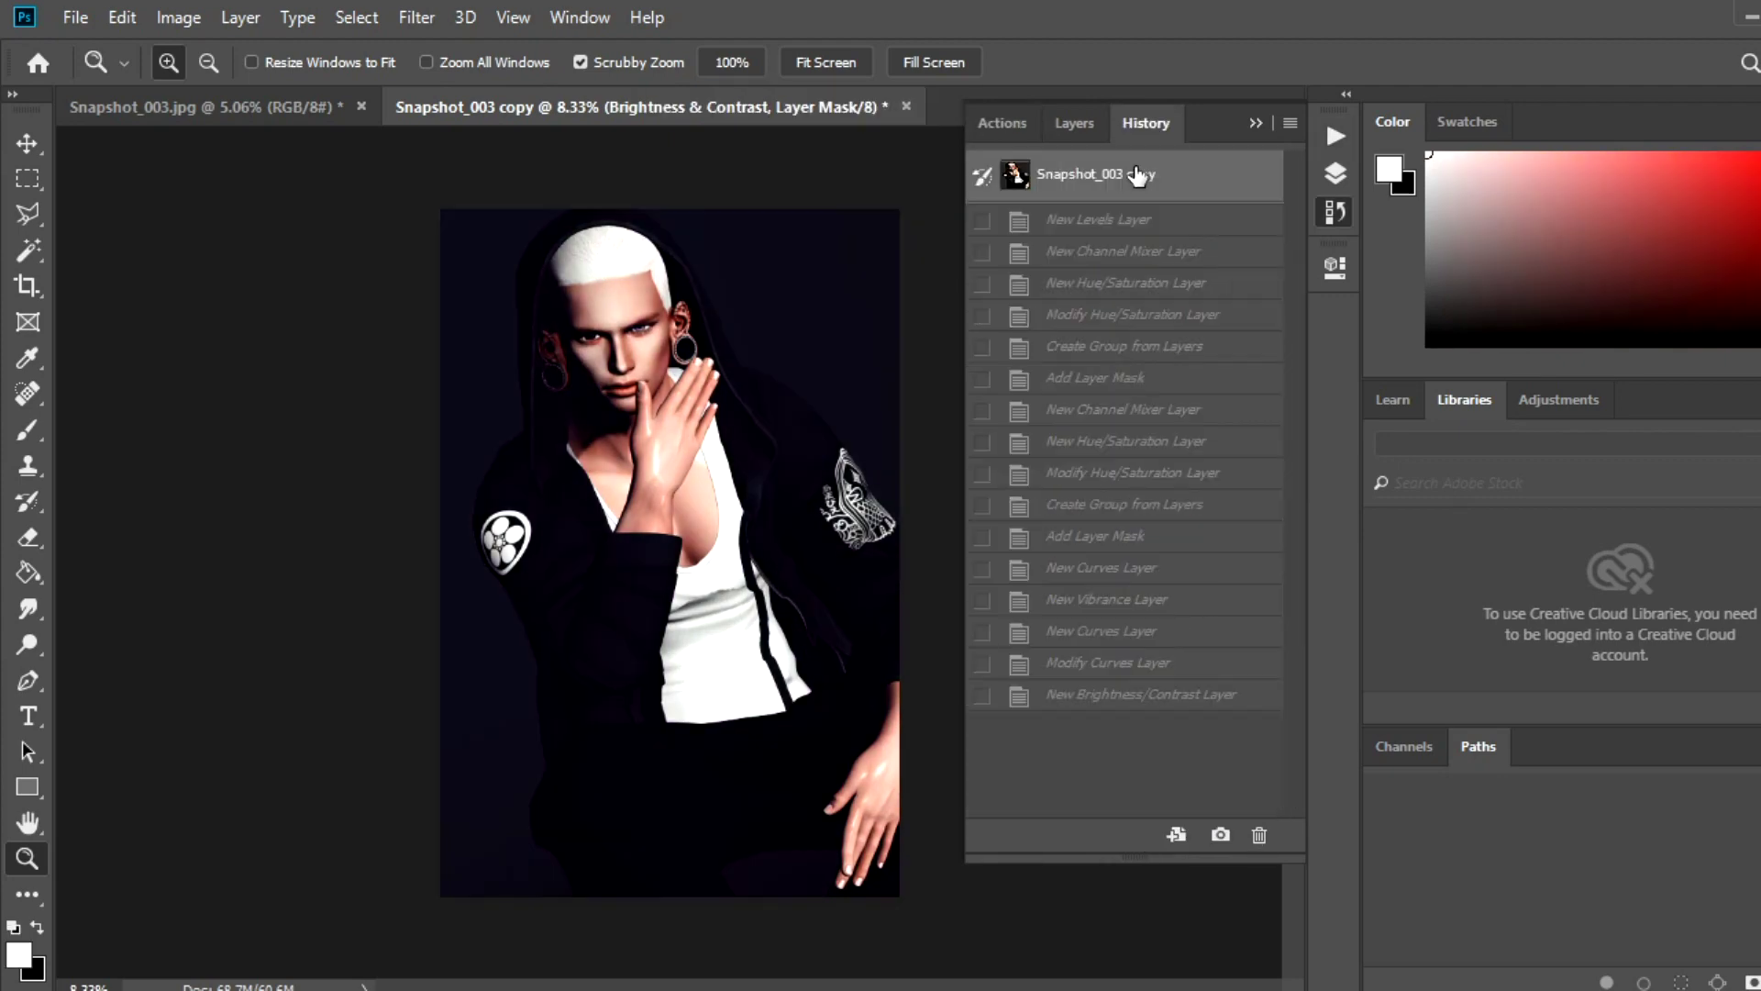
pyautogui.click(1151, 575)
pyautogui.click(1135, 838)
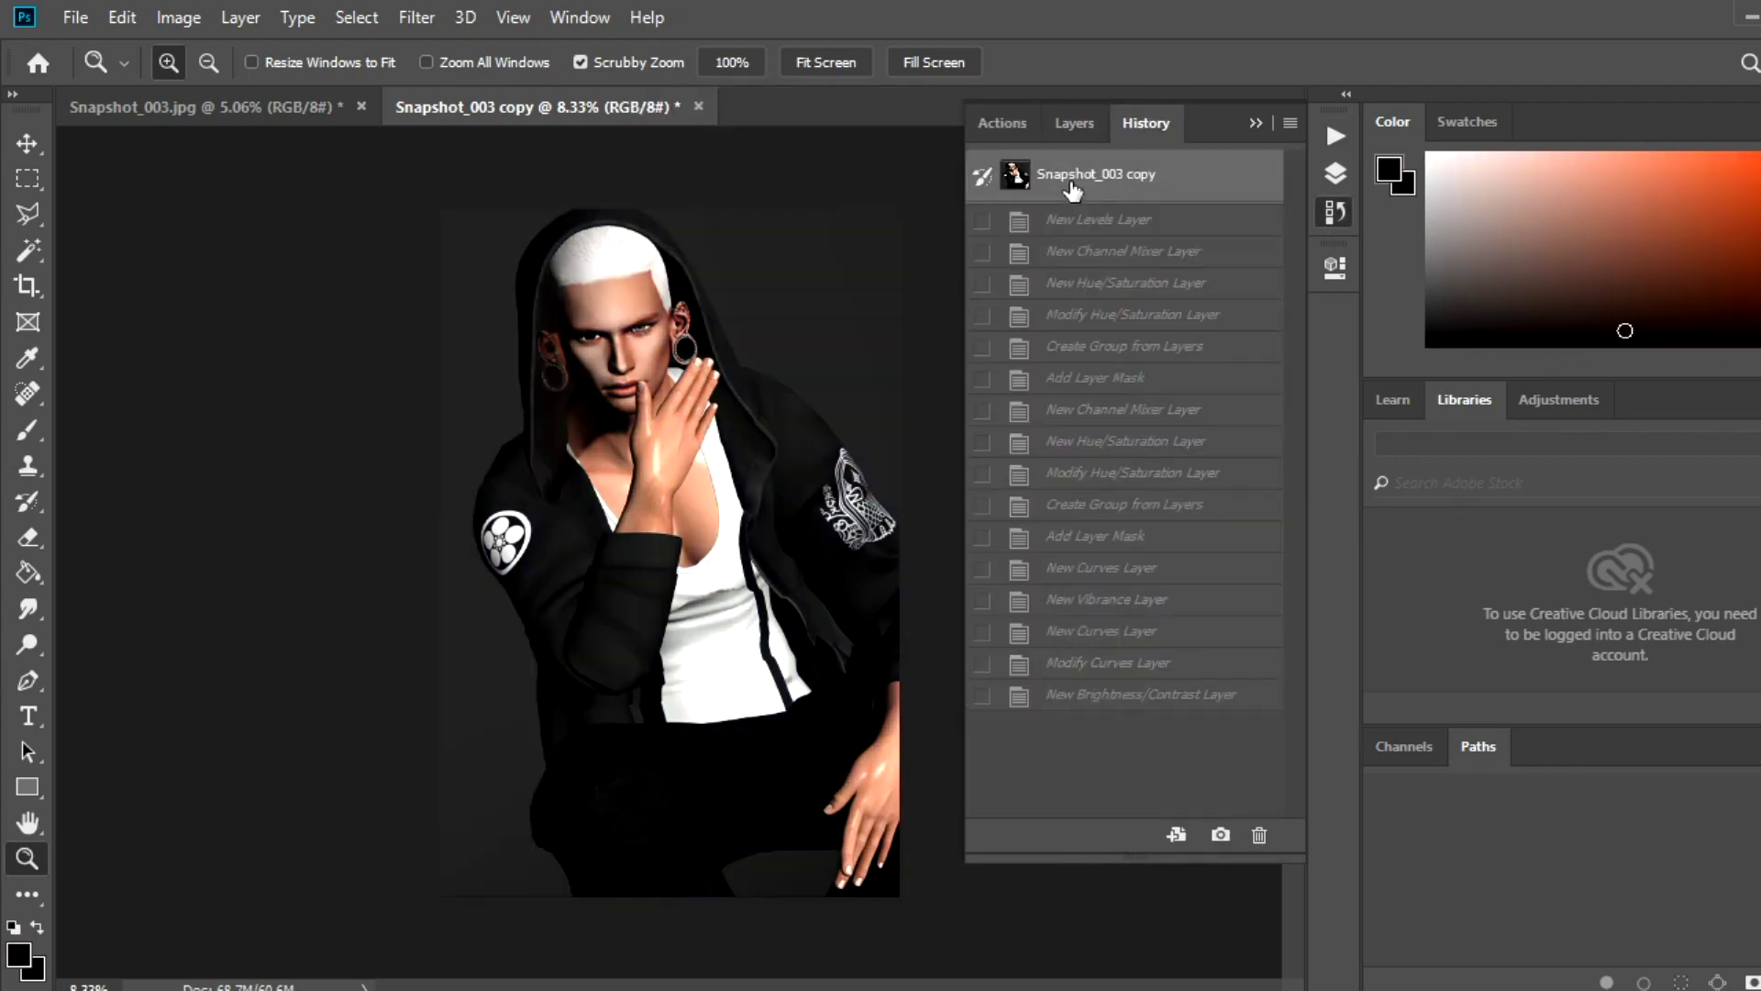
pyautogui.click(1139, 837)
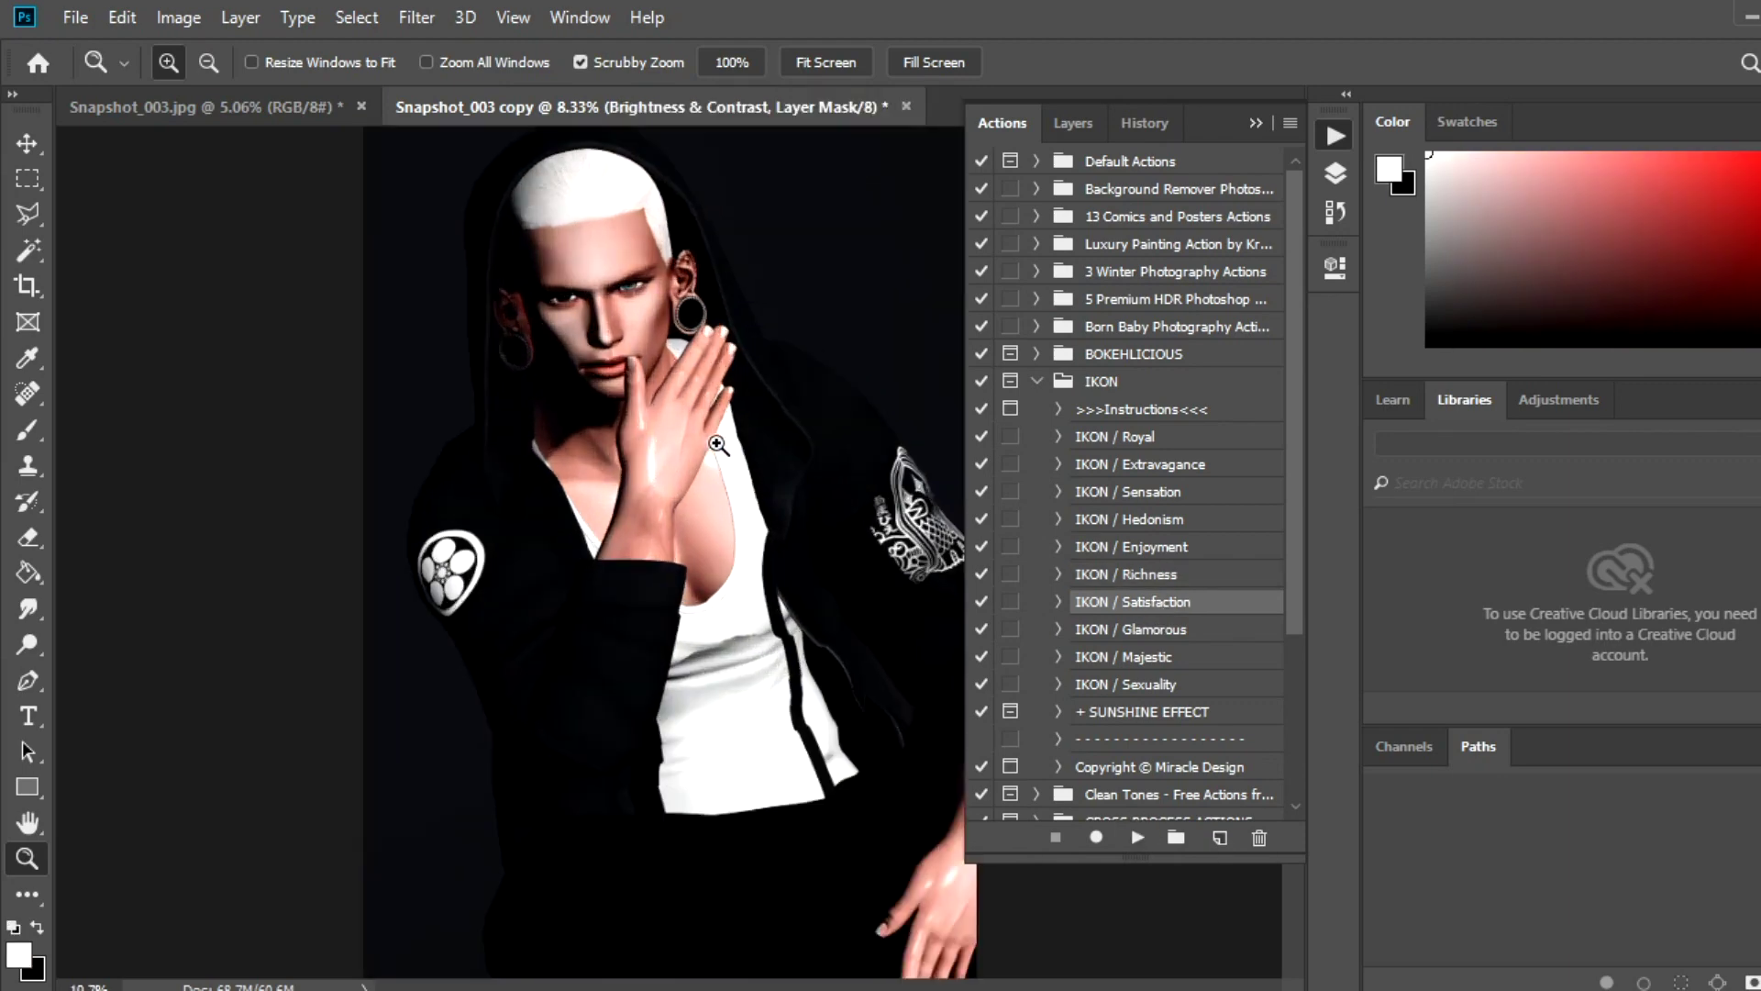
pyautogui.moveTo(640, 310); pyautogui.dragTo(773, 273)
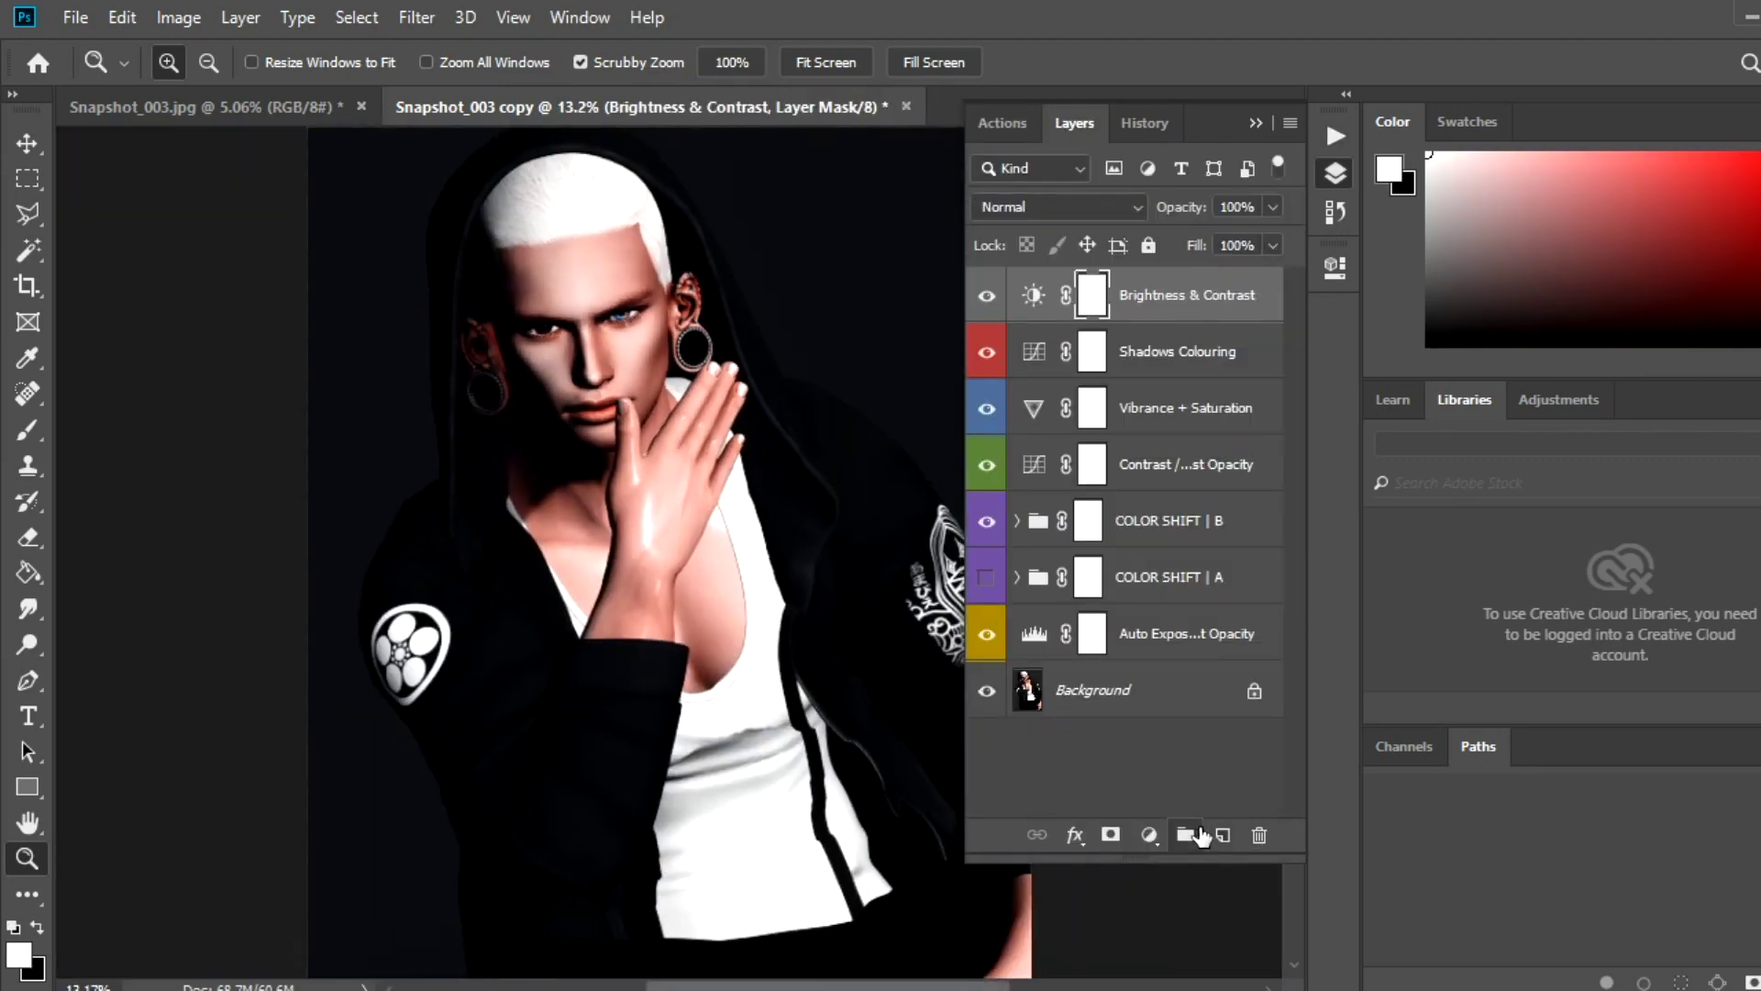
# Move the IKON adjustment layers into a new group named color and compare the grade.
pyautogui.click(1185, 835)
pyautogui.write('r')
pyautogui.press('Return')
pyautogui.click(1092, 330)
pyautogui.keyDown('shift'); pyautogui.click(1092, 668); pyautogui.keyUp('shift')
pyautogui.moveTo(1174, 668); pyautogui.dragTo(1147, 283)
pyautogui.click(1016, 283)
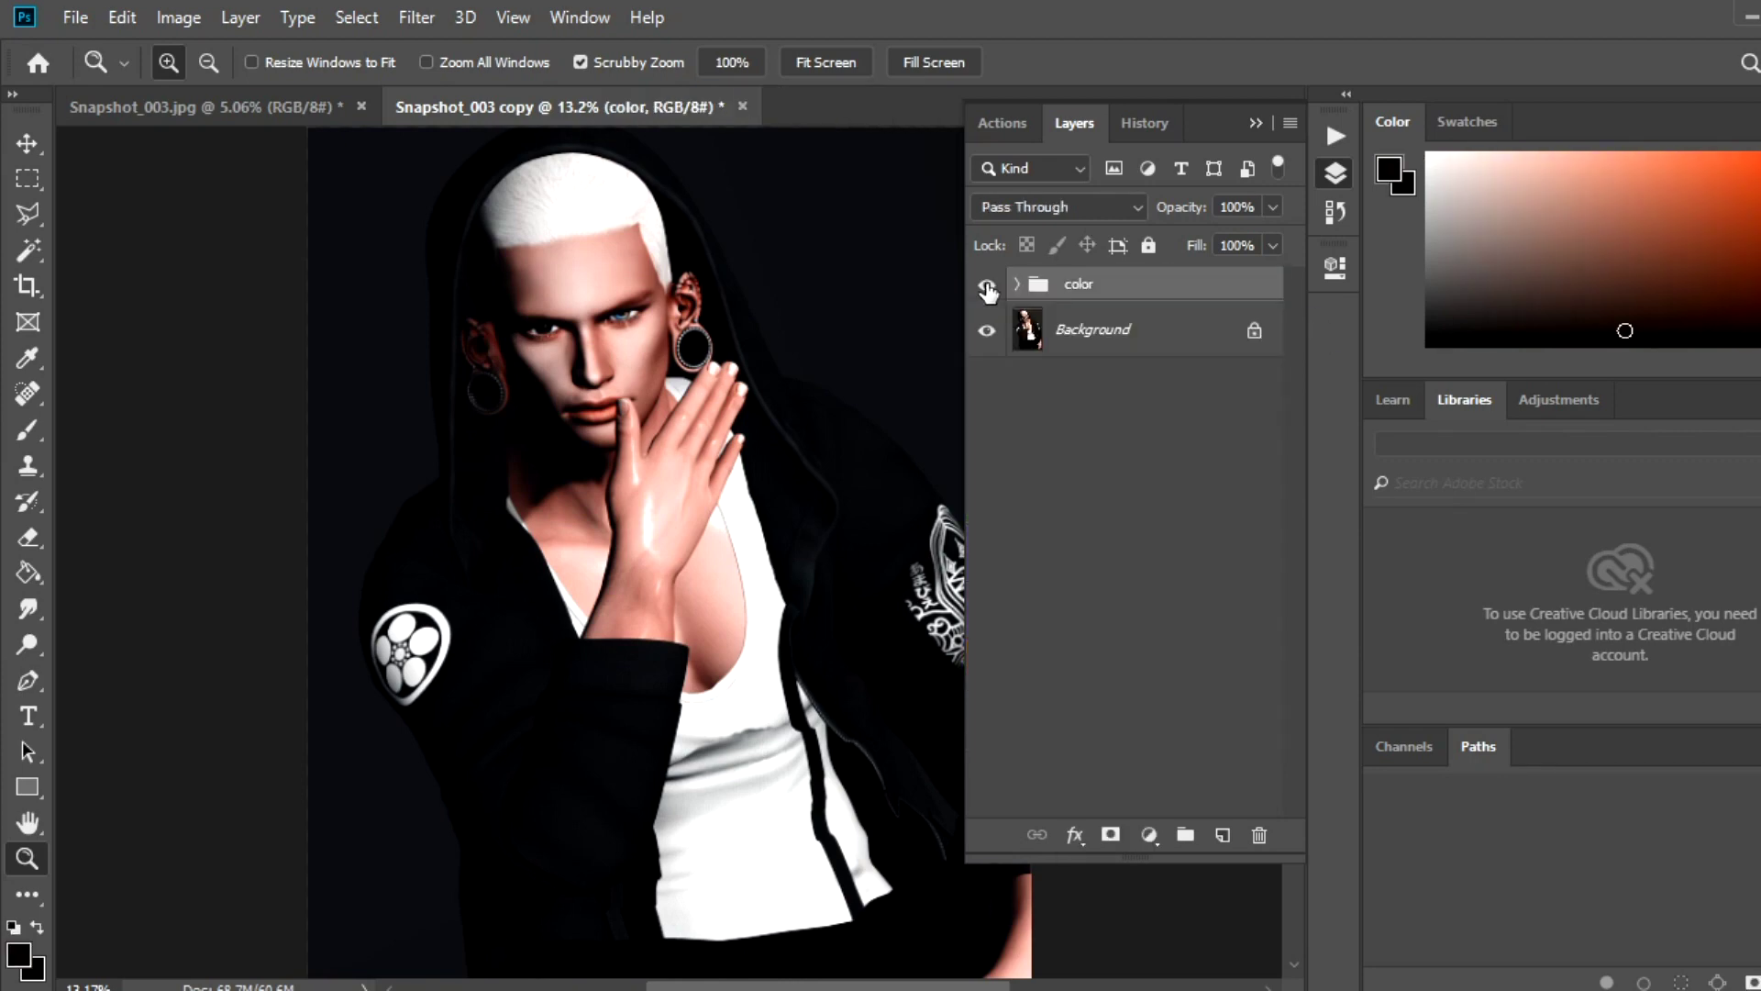
pyautogui.click(987, 285)
# Duplicate the graded image into a third new single-layer document.
pyautogui.rightClick(1137, 344)
pyautogui.click(1216, 606)
pyautogui.click(178, 17)
pyautogui.click(417, 18)
pyautogui.click(433, 185)
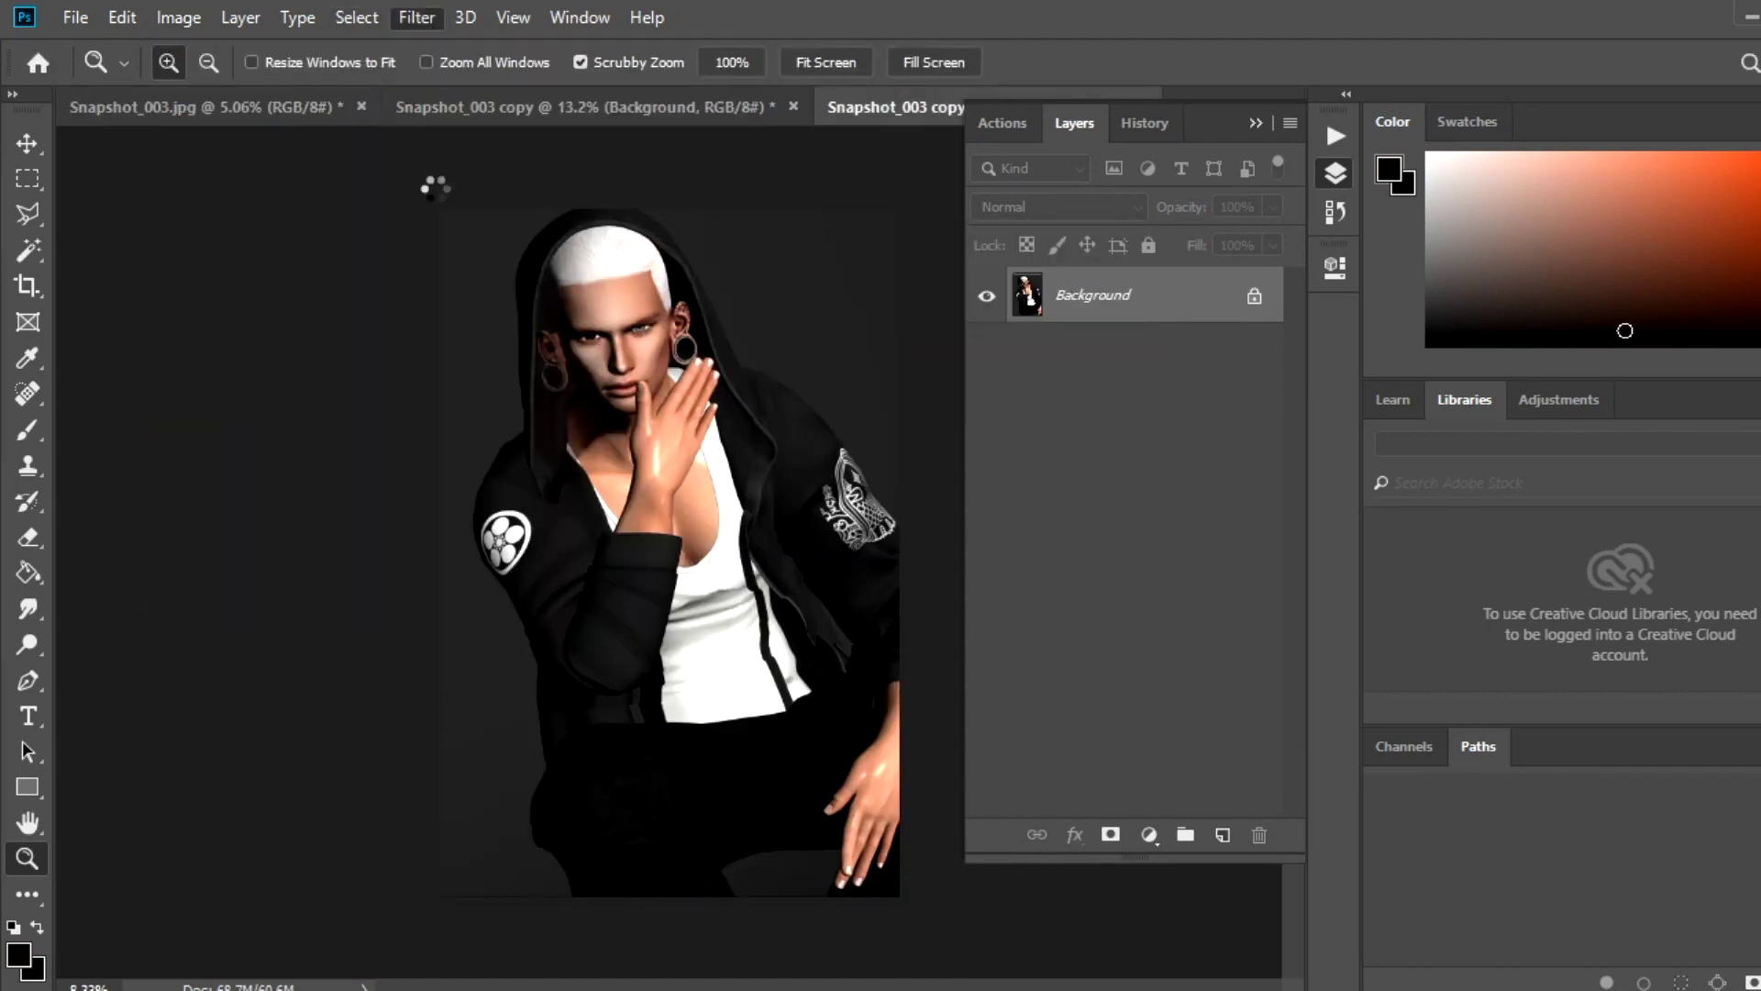
# Apply Camera Raw's Color - Matte preset with Blacks +17, Clarity +27, Dehaze +39, Vibrance -19, Saturation -25.
pyautogui.hotkey('shift', 'p')
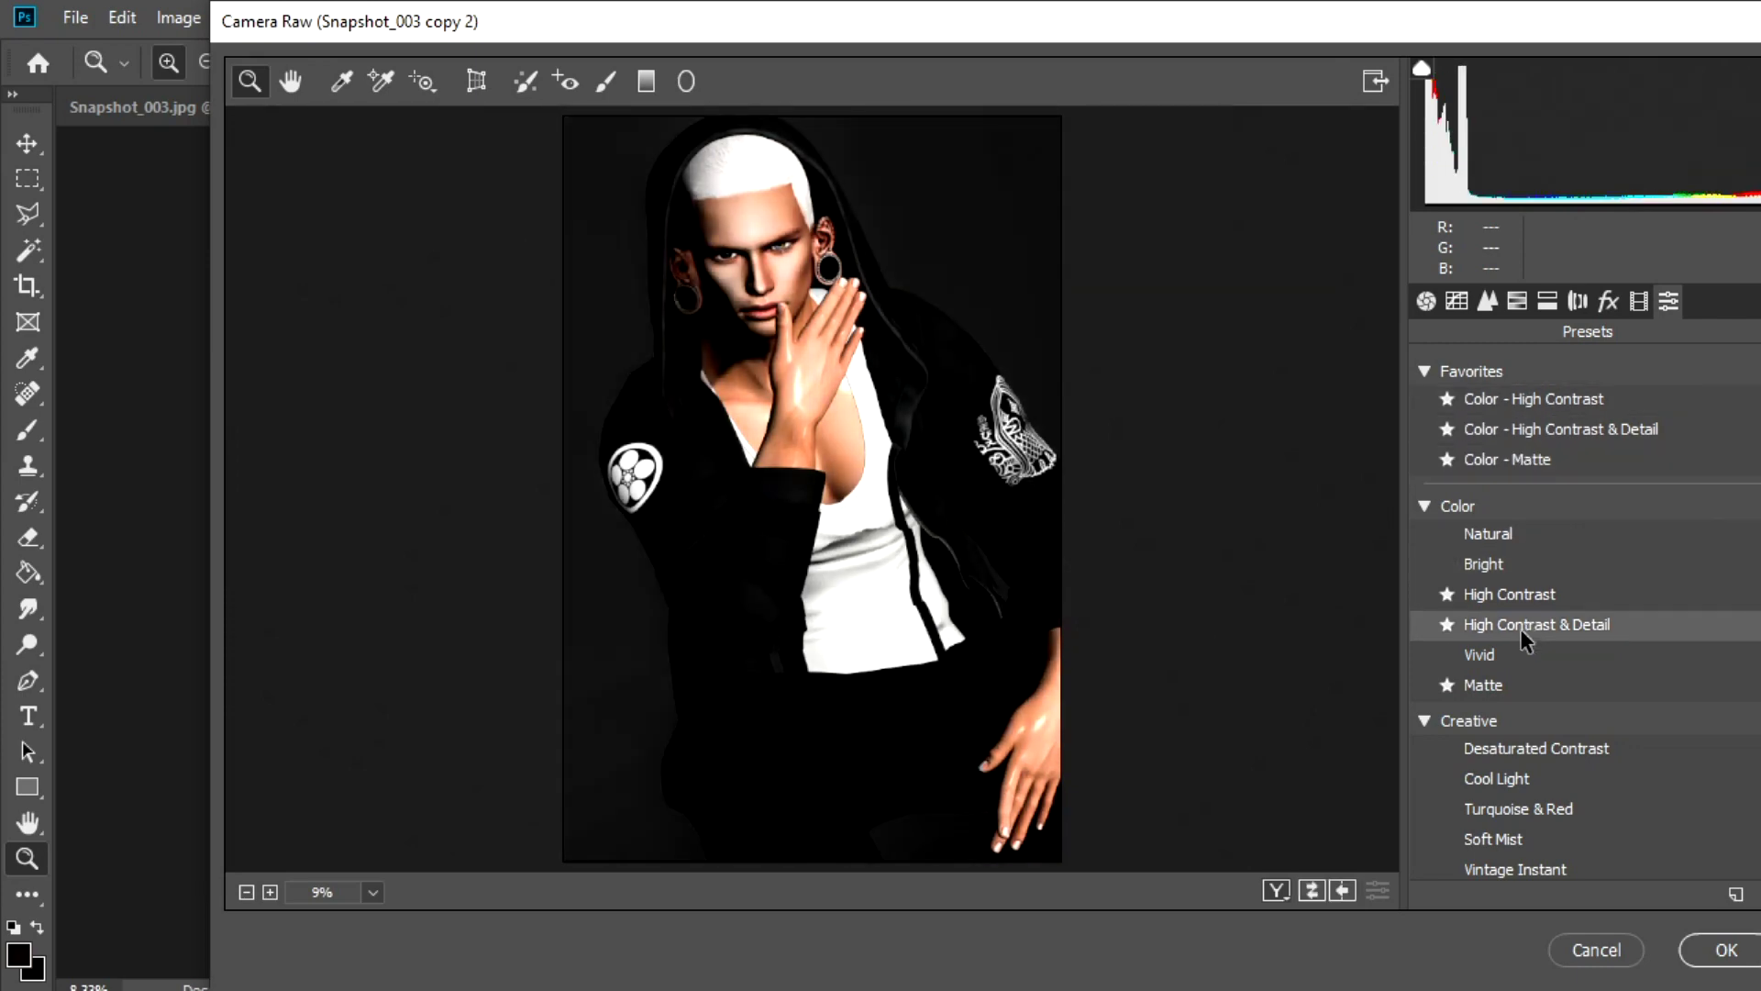
pyautogui.scroll(-5, 1478, 652)
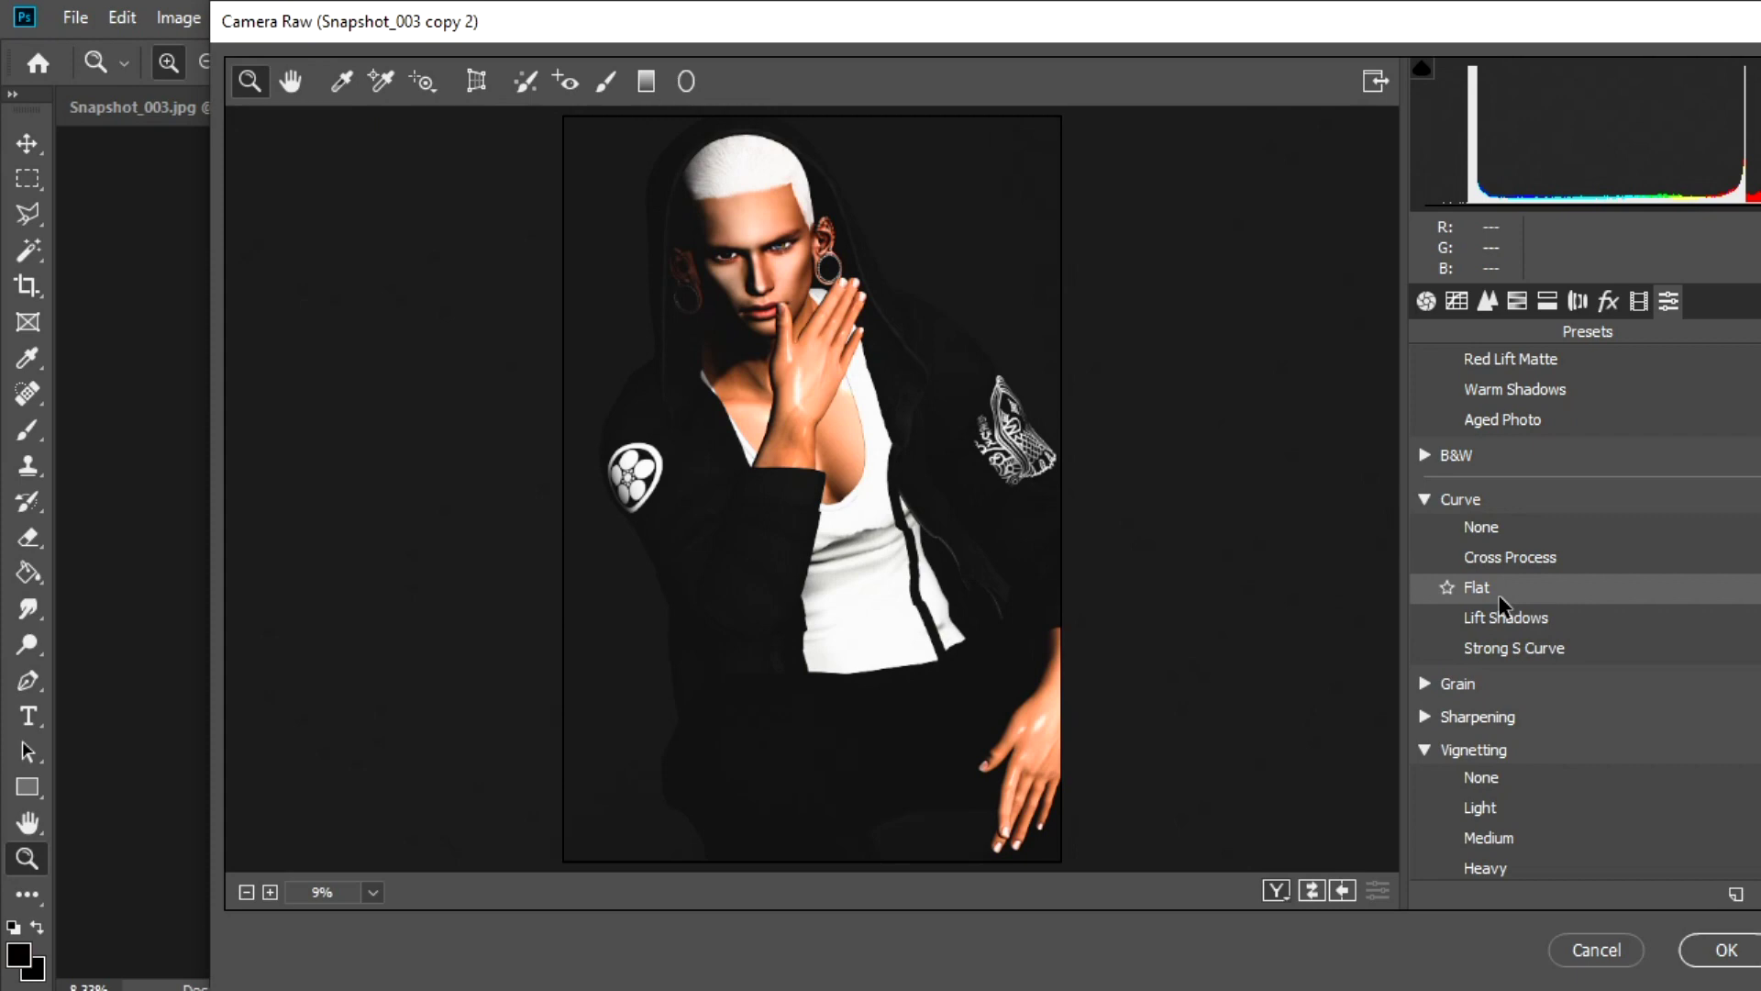
pyautogui.scroll(5, 1559, 550)
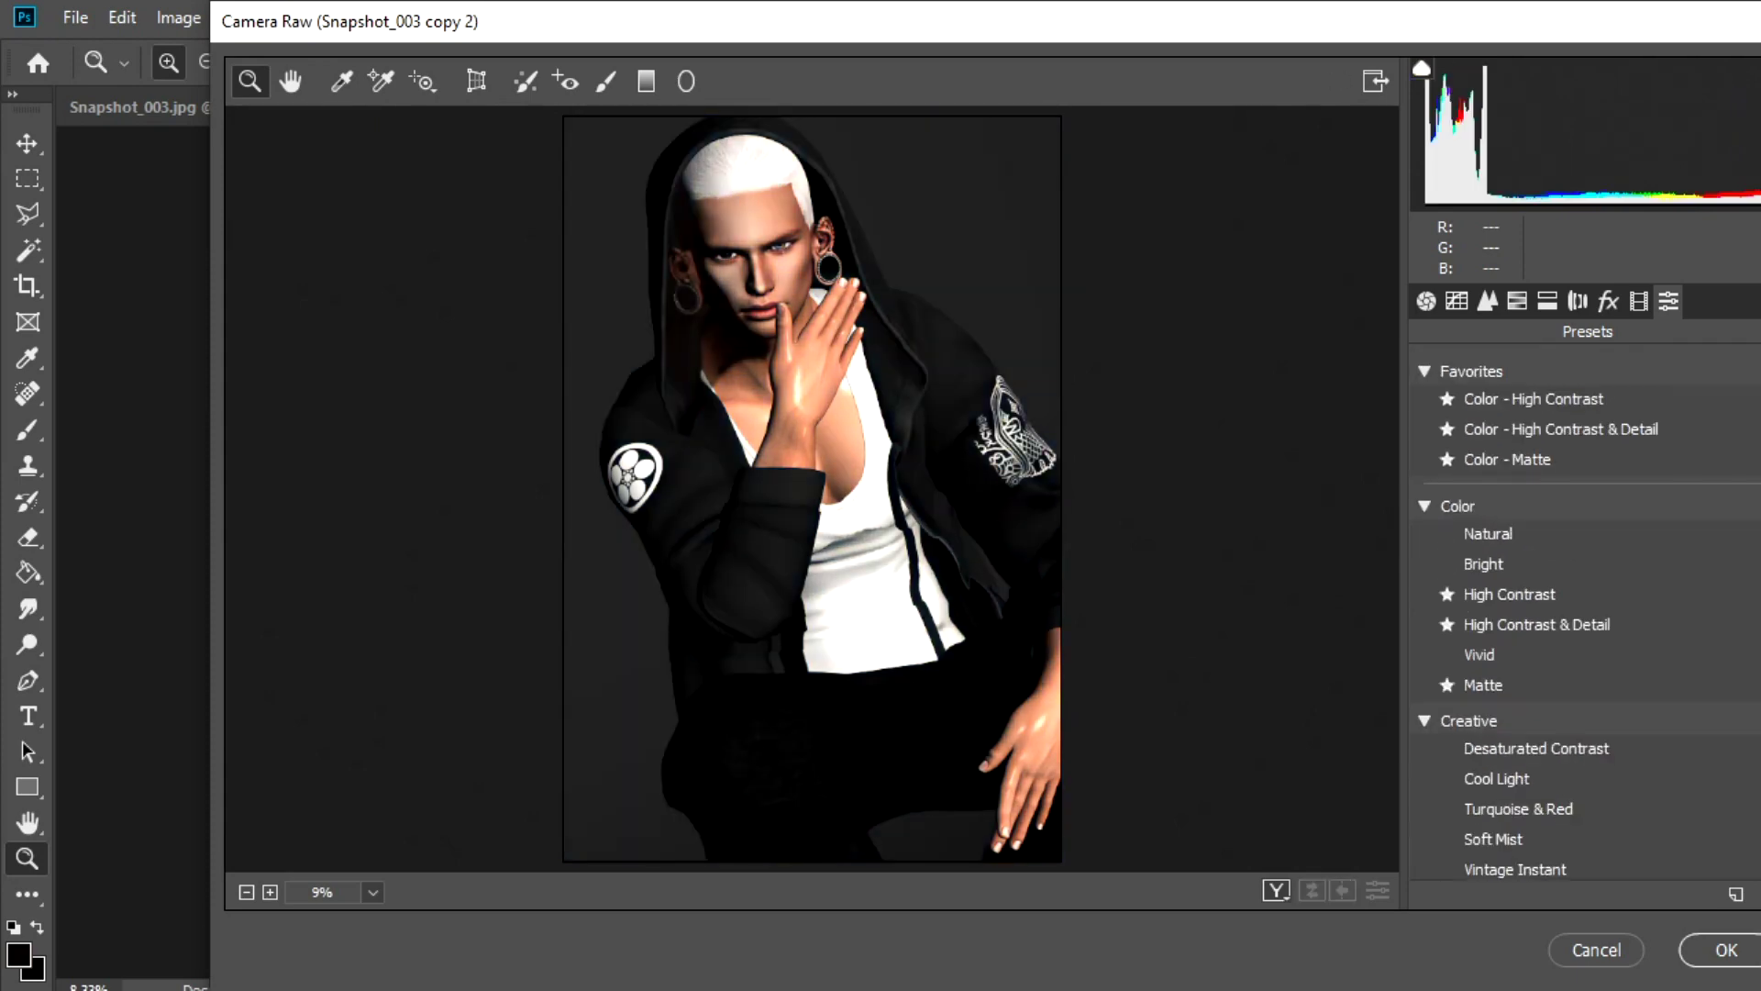
pyautogui.click(1522, 453)
pyautogui.scroll(-3, 1565, 823)
pyautogui.moveTo(1558, 683); pyautogui.dragTo(1620, 685)
pyautogui.moveTo(1593, 751)
pyautogui.mouseDown()
pyautogui.moveTo(1625, 750)
pyautogui.moveTo(1656, 796)
pyautogui.moveTo(1637, 750)
pyautogui.mouseUp()
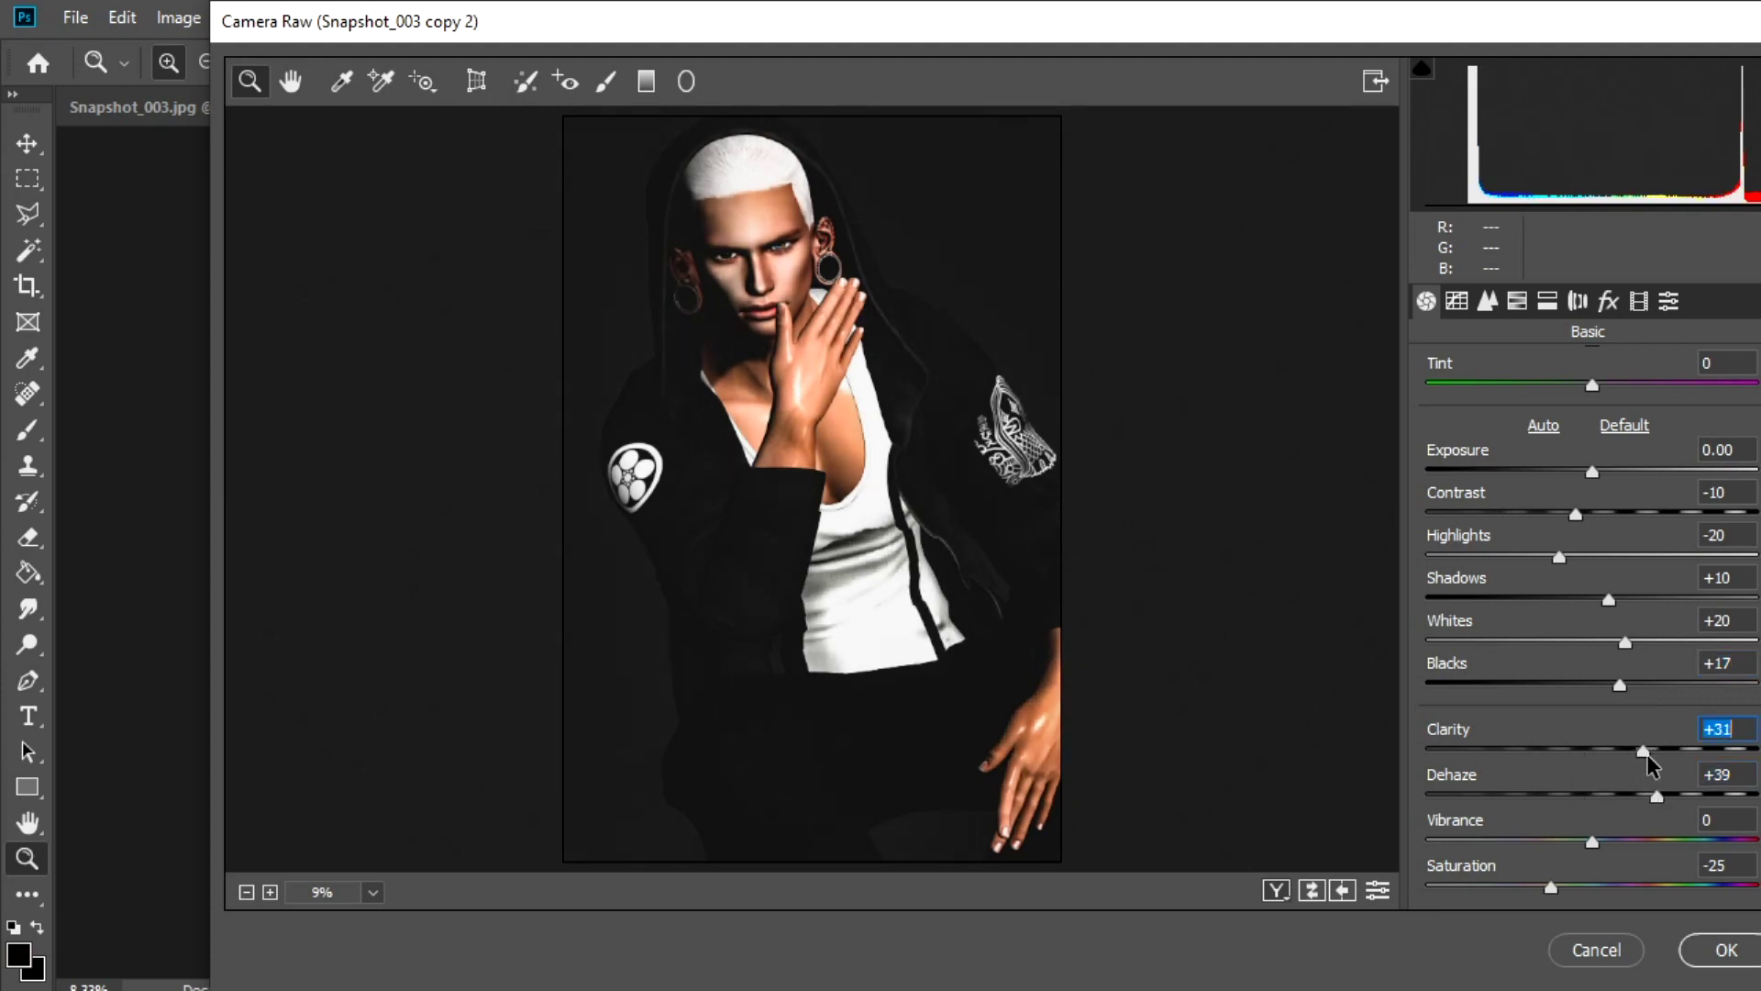
pyautogui.moveTo(1593, 841); pyautogui.dragTo(1559, 841)
pyautogui.click(1715, 949)
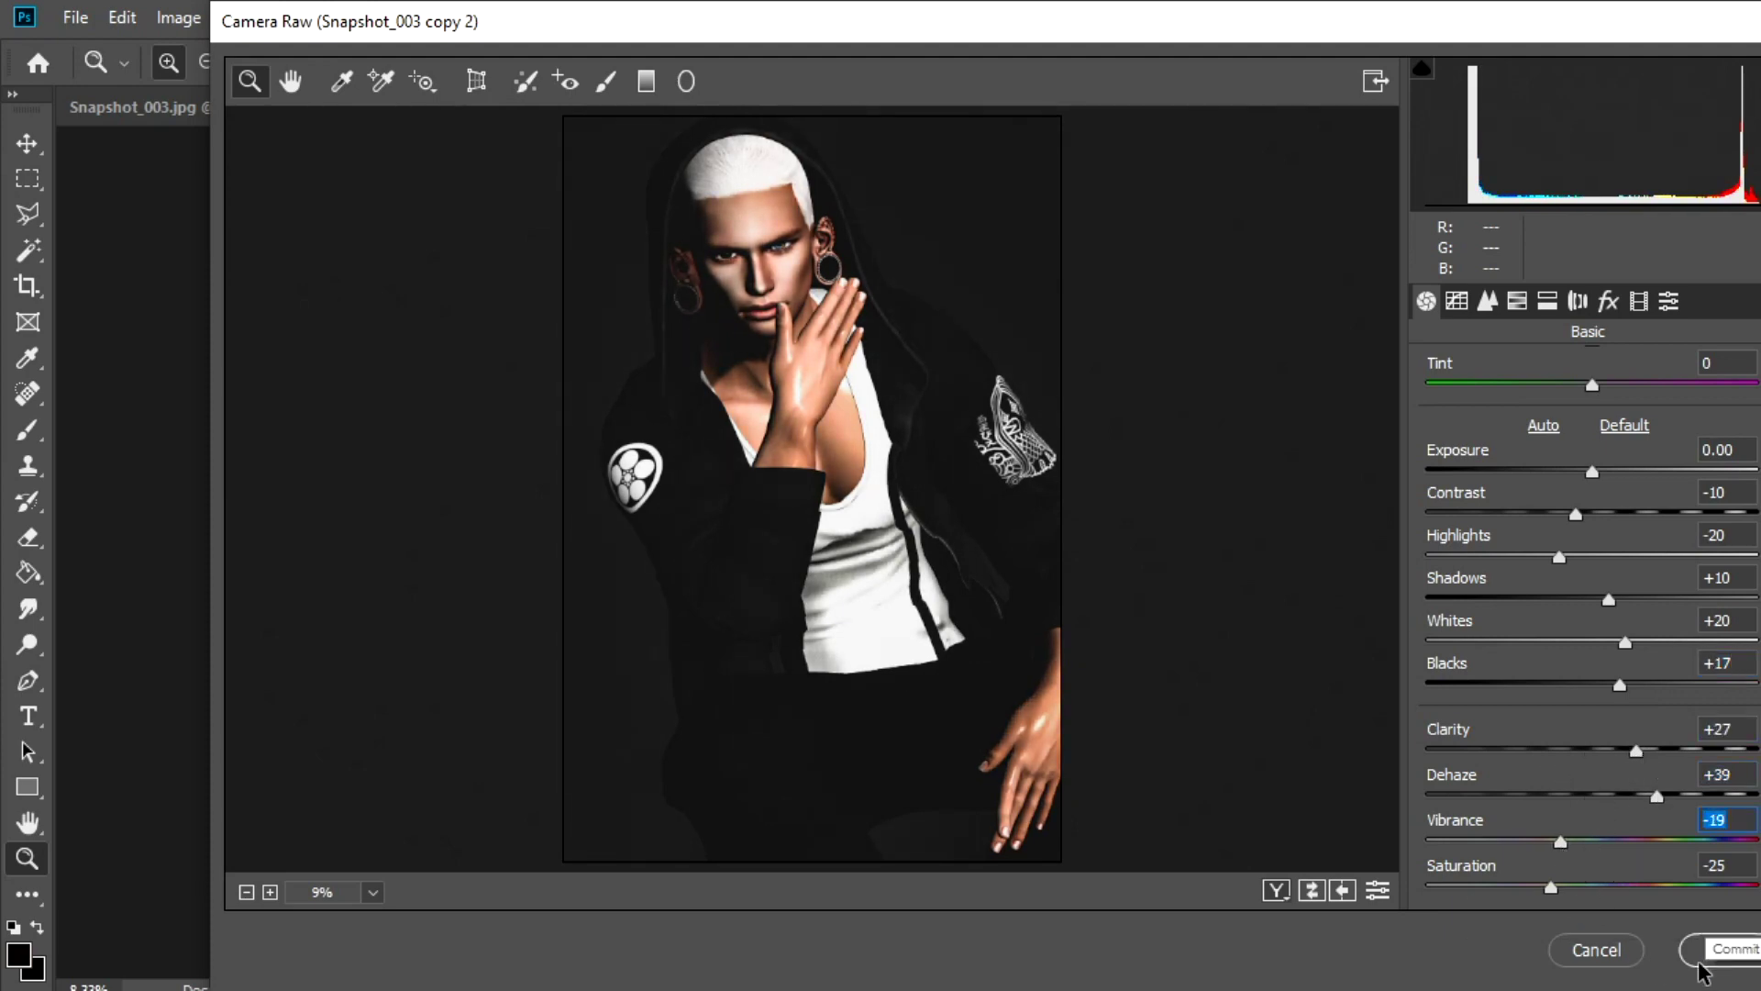
pyautogui.click(642, 108)
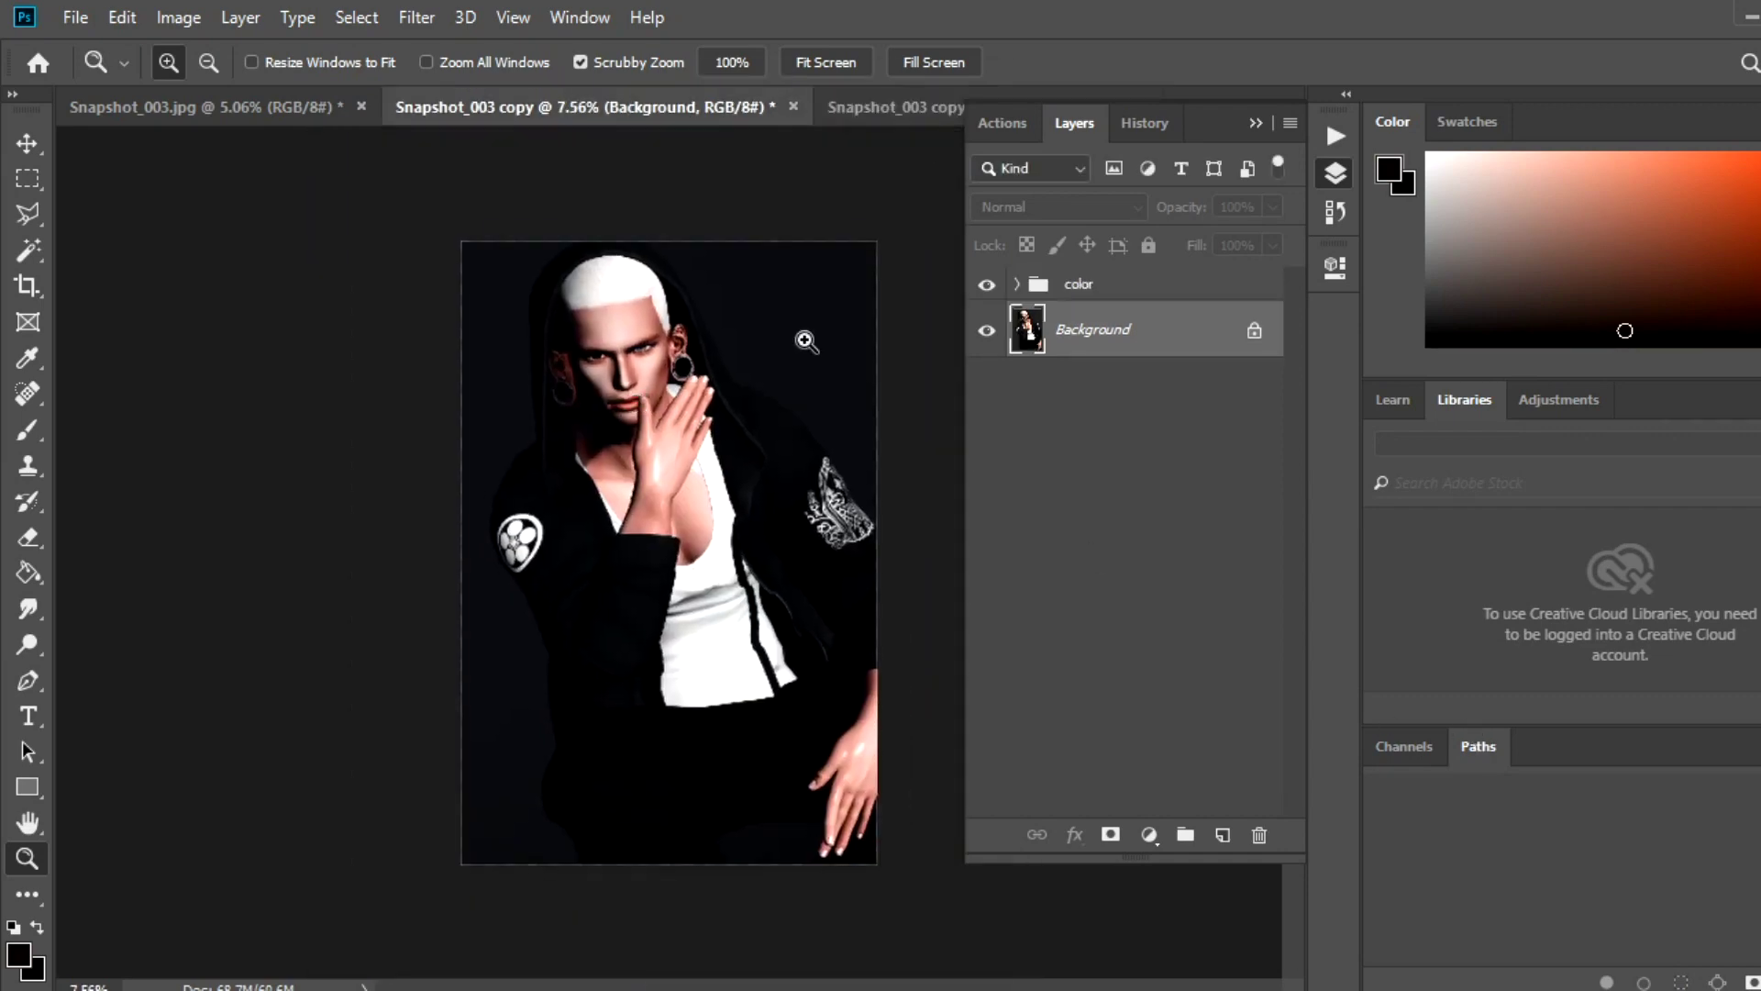
# Apply the SUNSHINE EFFECT lens flare top-right on Snapshot_003 copy and flatten it.
pyautogui.click(904, 110)
pyautogui.moveTo(710, 426); pyautogui.dragTo(741, 425)
pyautogui.click(583, 107)
pyautogui.click(1002, 122)
pyautogui.click(1147, 712)
pyautogui.moveTo(1355, 165); pyautogui.dragTo(1428, 131)
pyautogui.press('Return')
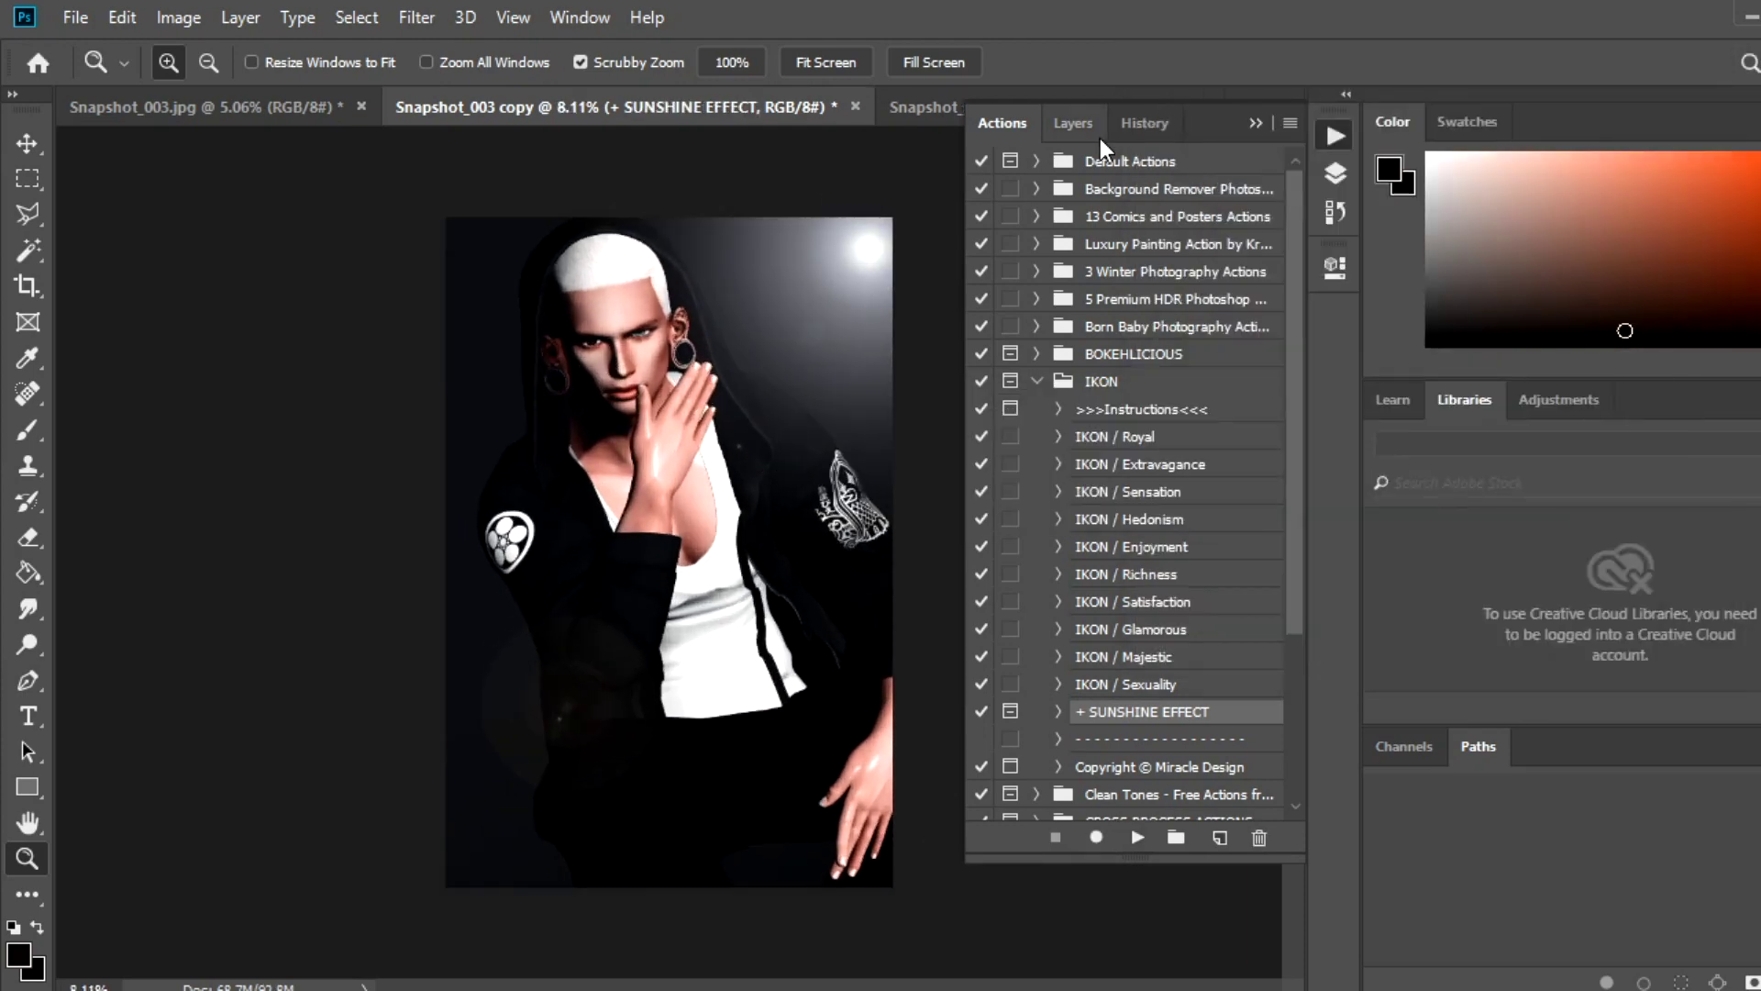
pyautogui.click(1073, 123)
pyautogui.rightClick(1082, 362)
pyautogui.click(1183, 627)
pyautogui.click(839, 404)
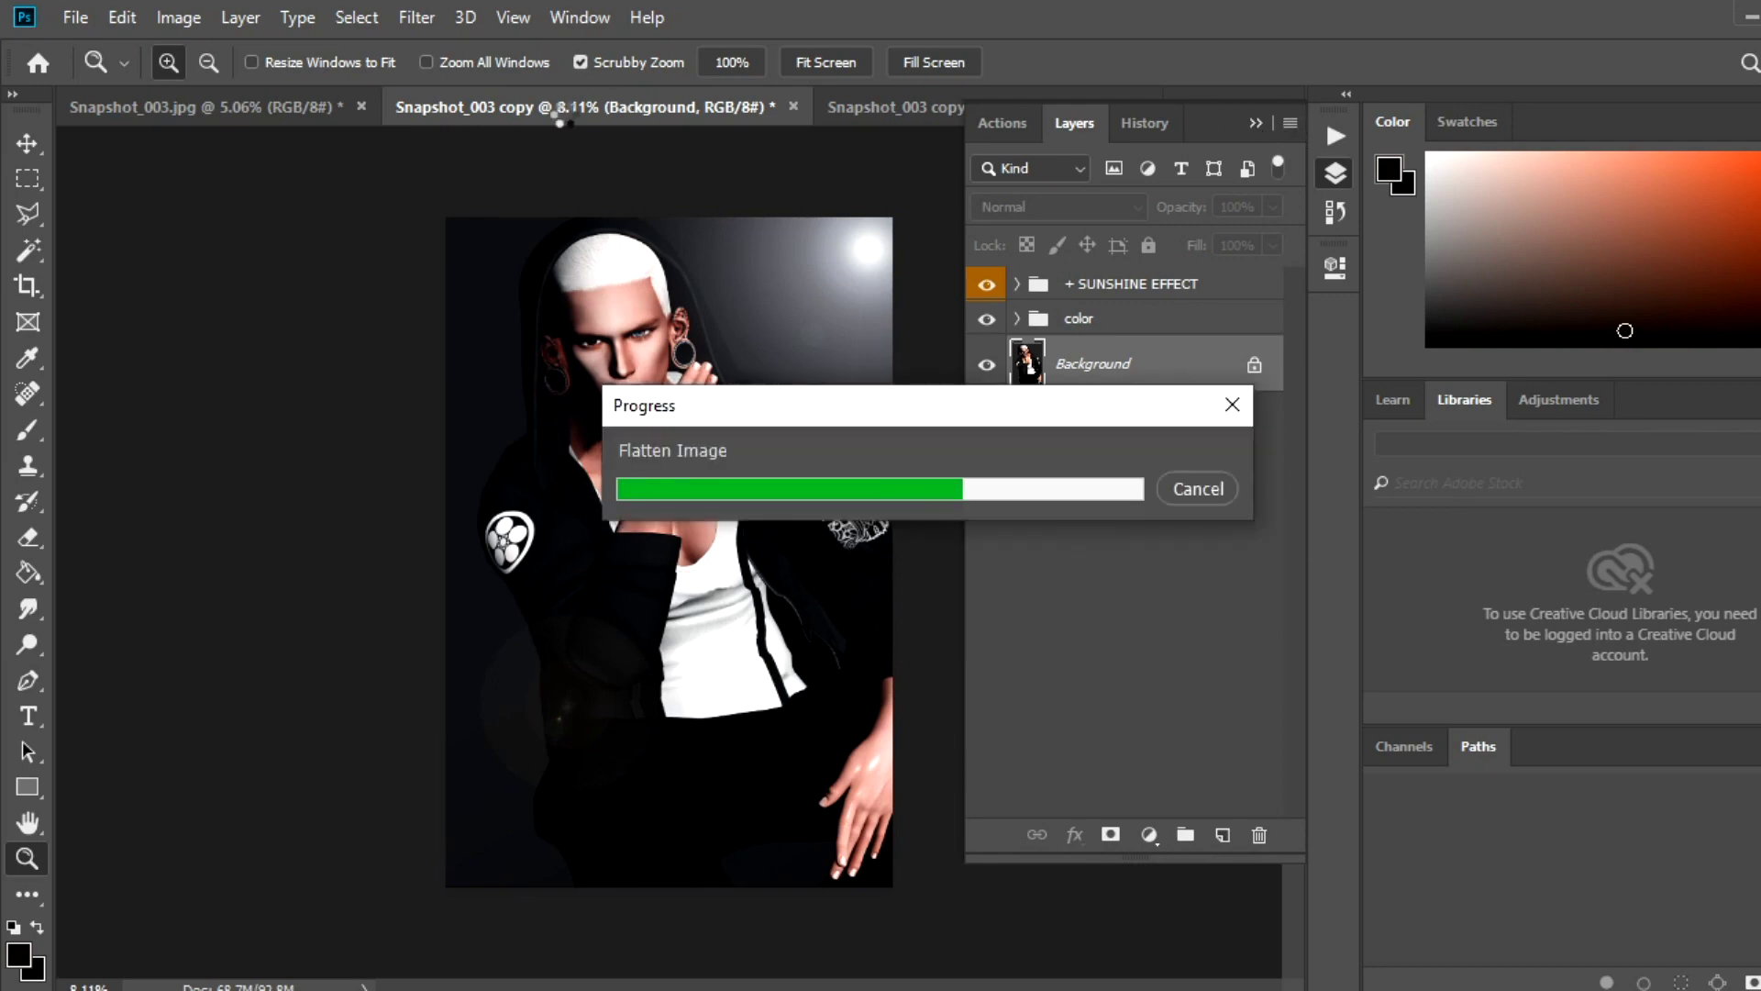
# Repeat the SUNSHINE EFFECT flare and flatten on Snapshot_003 copy 2.
pyautogui.hotkey('ctrl', 'Tab')
pyautogui.moveTo(770, 456)
pyautogui.mouseDown()
pyautogui.moveTo(798, 455)
pyautogui.moveTo(775, 456)
pyautogui.mouseUp()
pyautogui.click(1001, 123)
pyautogui.click(1137, 837)
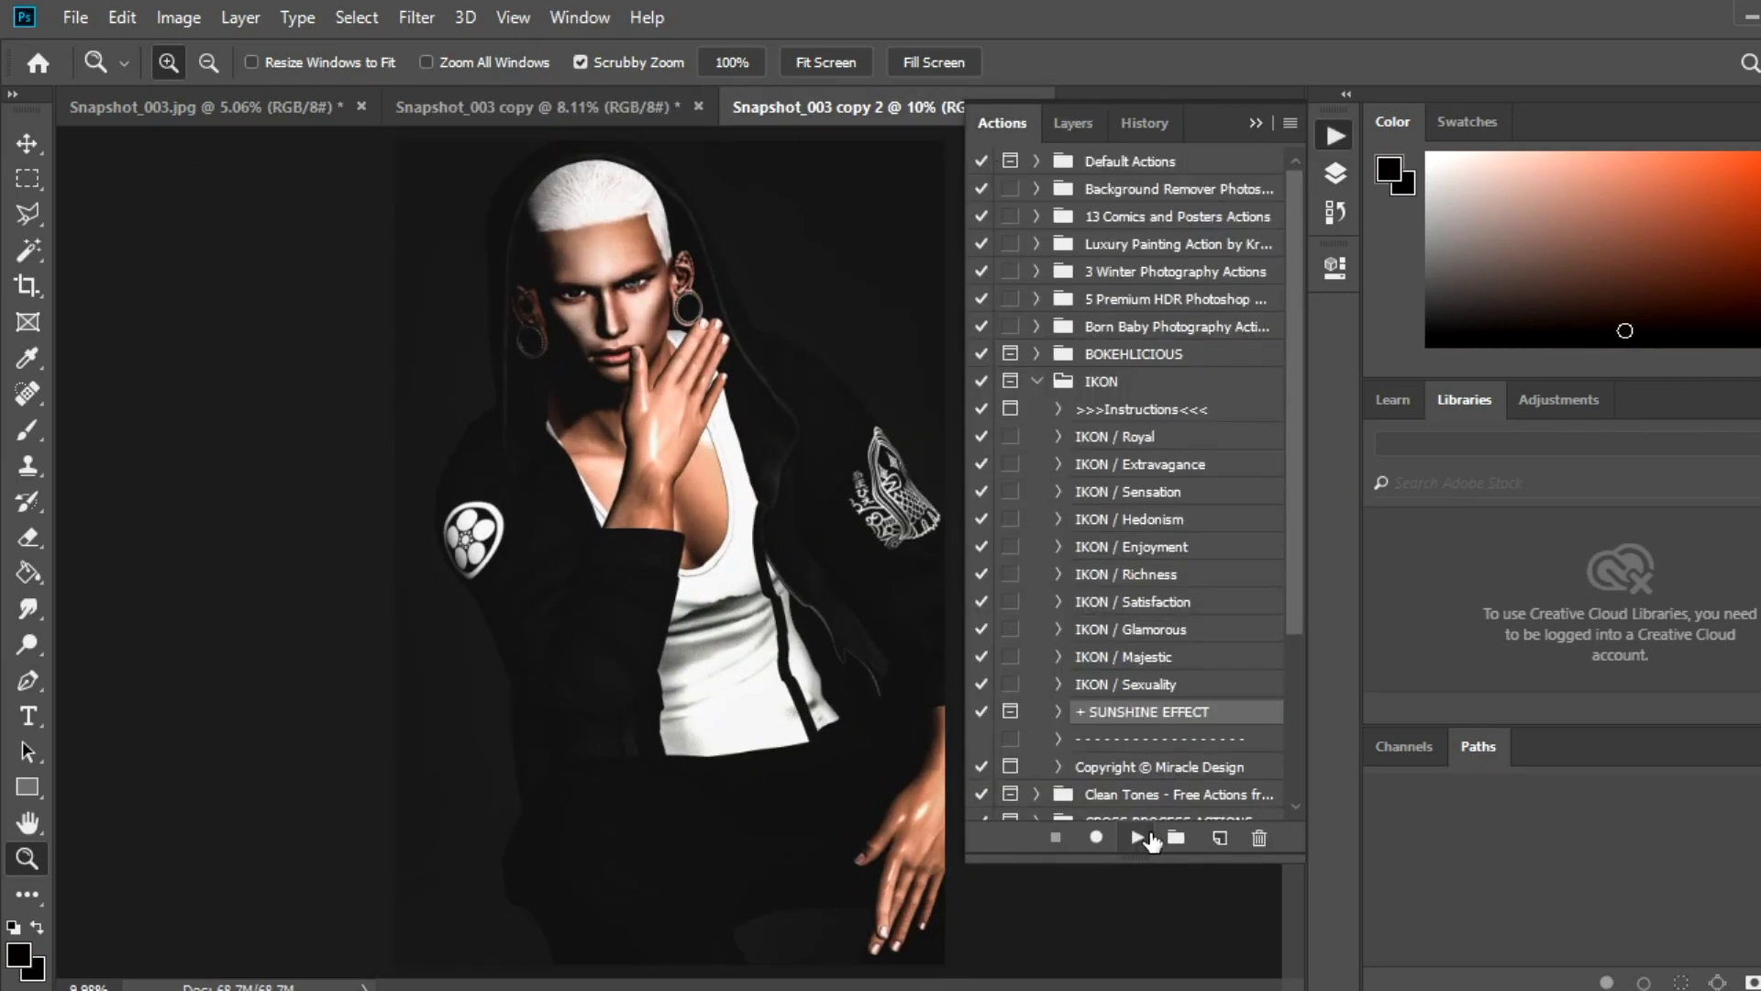
pyautogui.click(1615, 126)
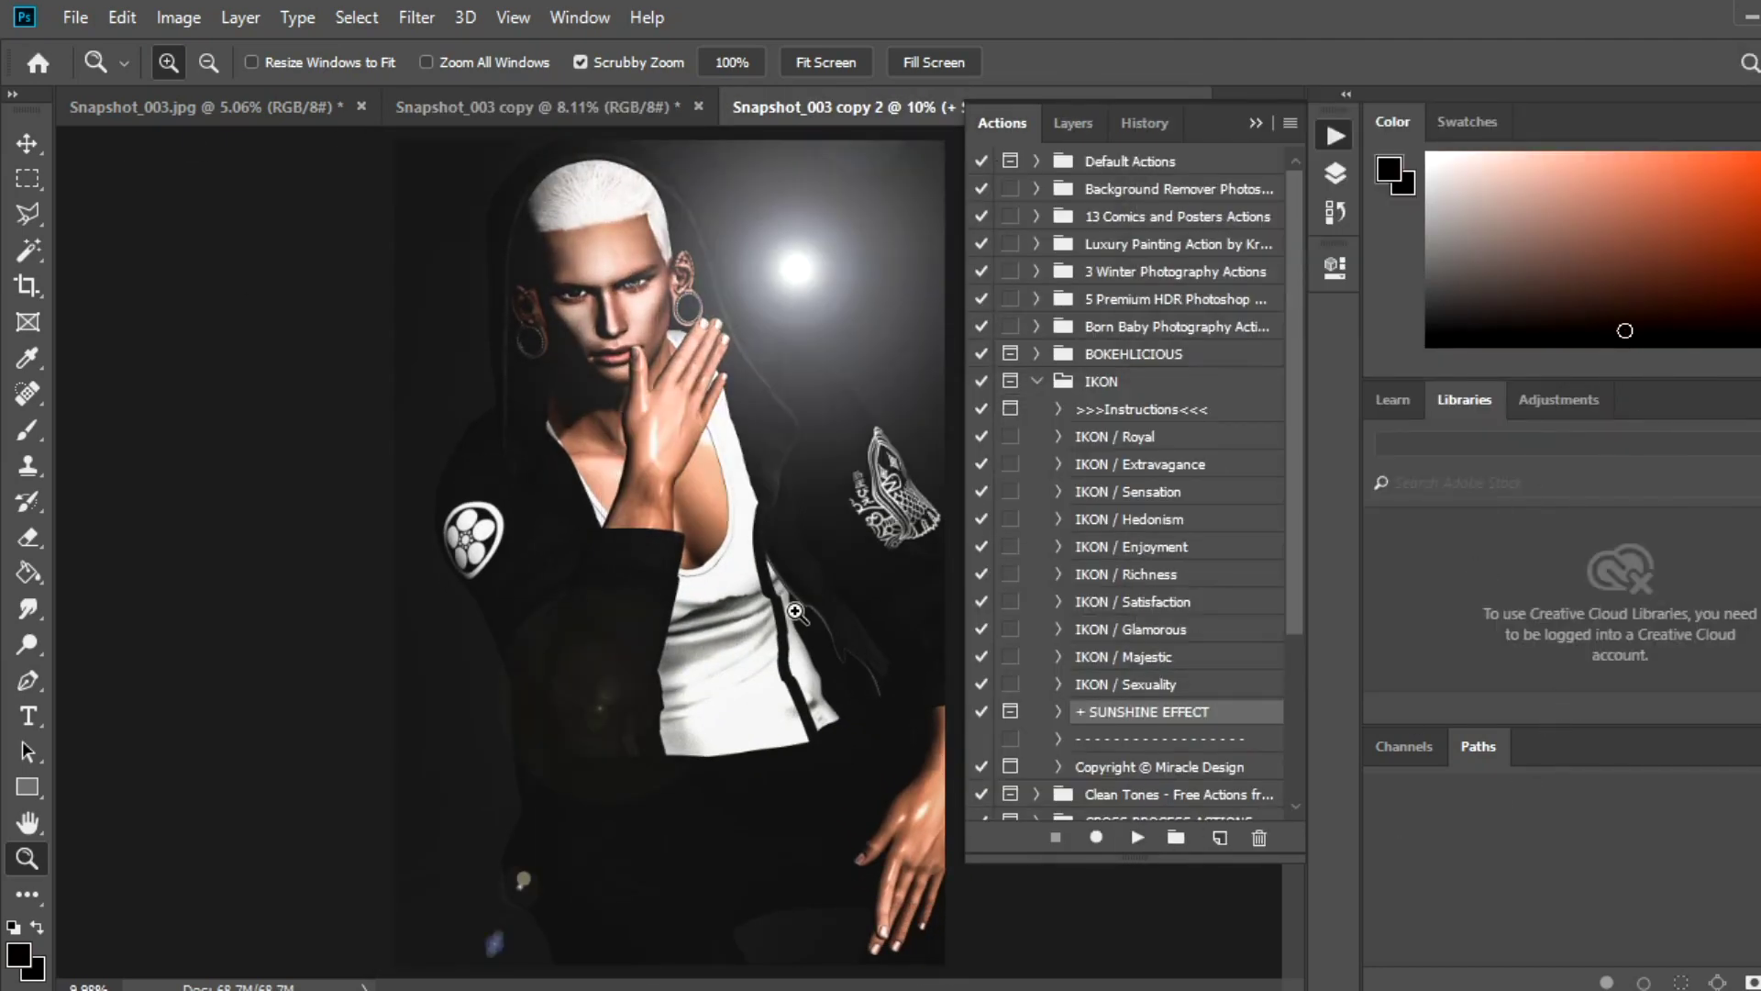
pyautogui.click(1073, 123)
pyautogui.rightClick(1197, 335)
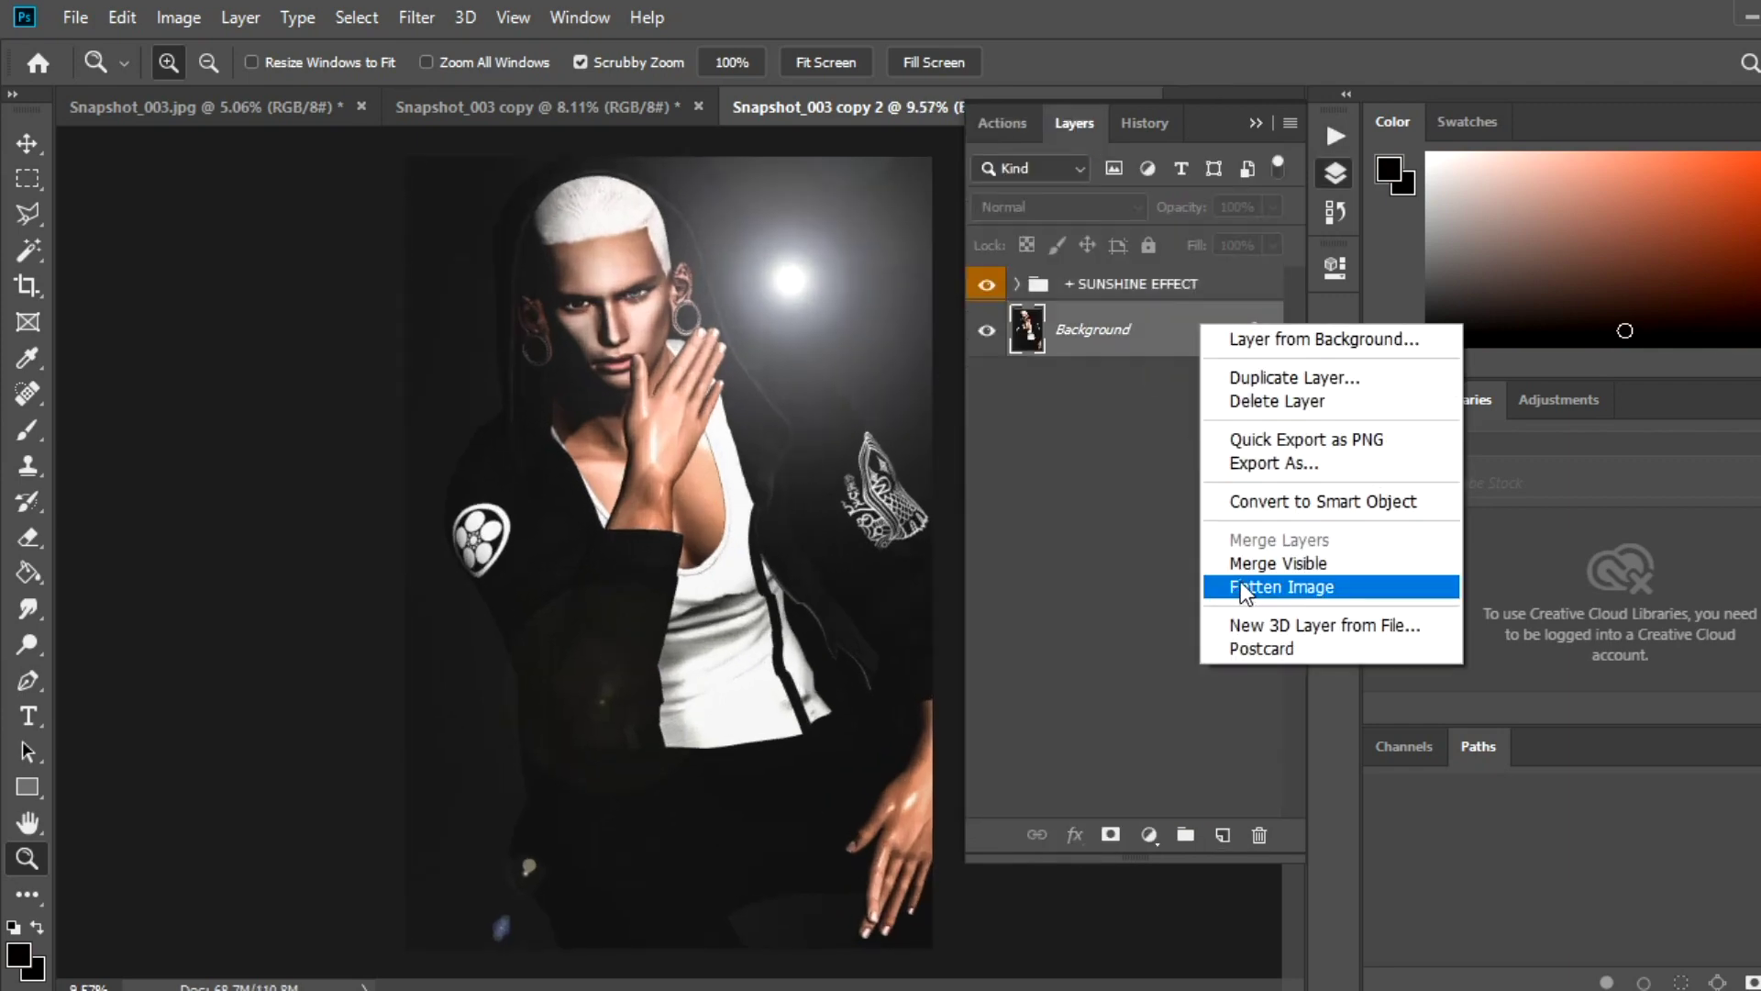
pyautogui.click(1284, 587)
pyautogui.click(532, 107)
# Save Snapshot_003 copy as a JPEG named JS v1.jpg.
pyautogui.click(738, 110)
pyautogui.click(532, 107)
pyautogui.click(75, 18)
pyautogui.click(119, 326)
pyautogui.write('MS')
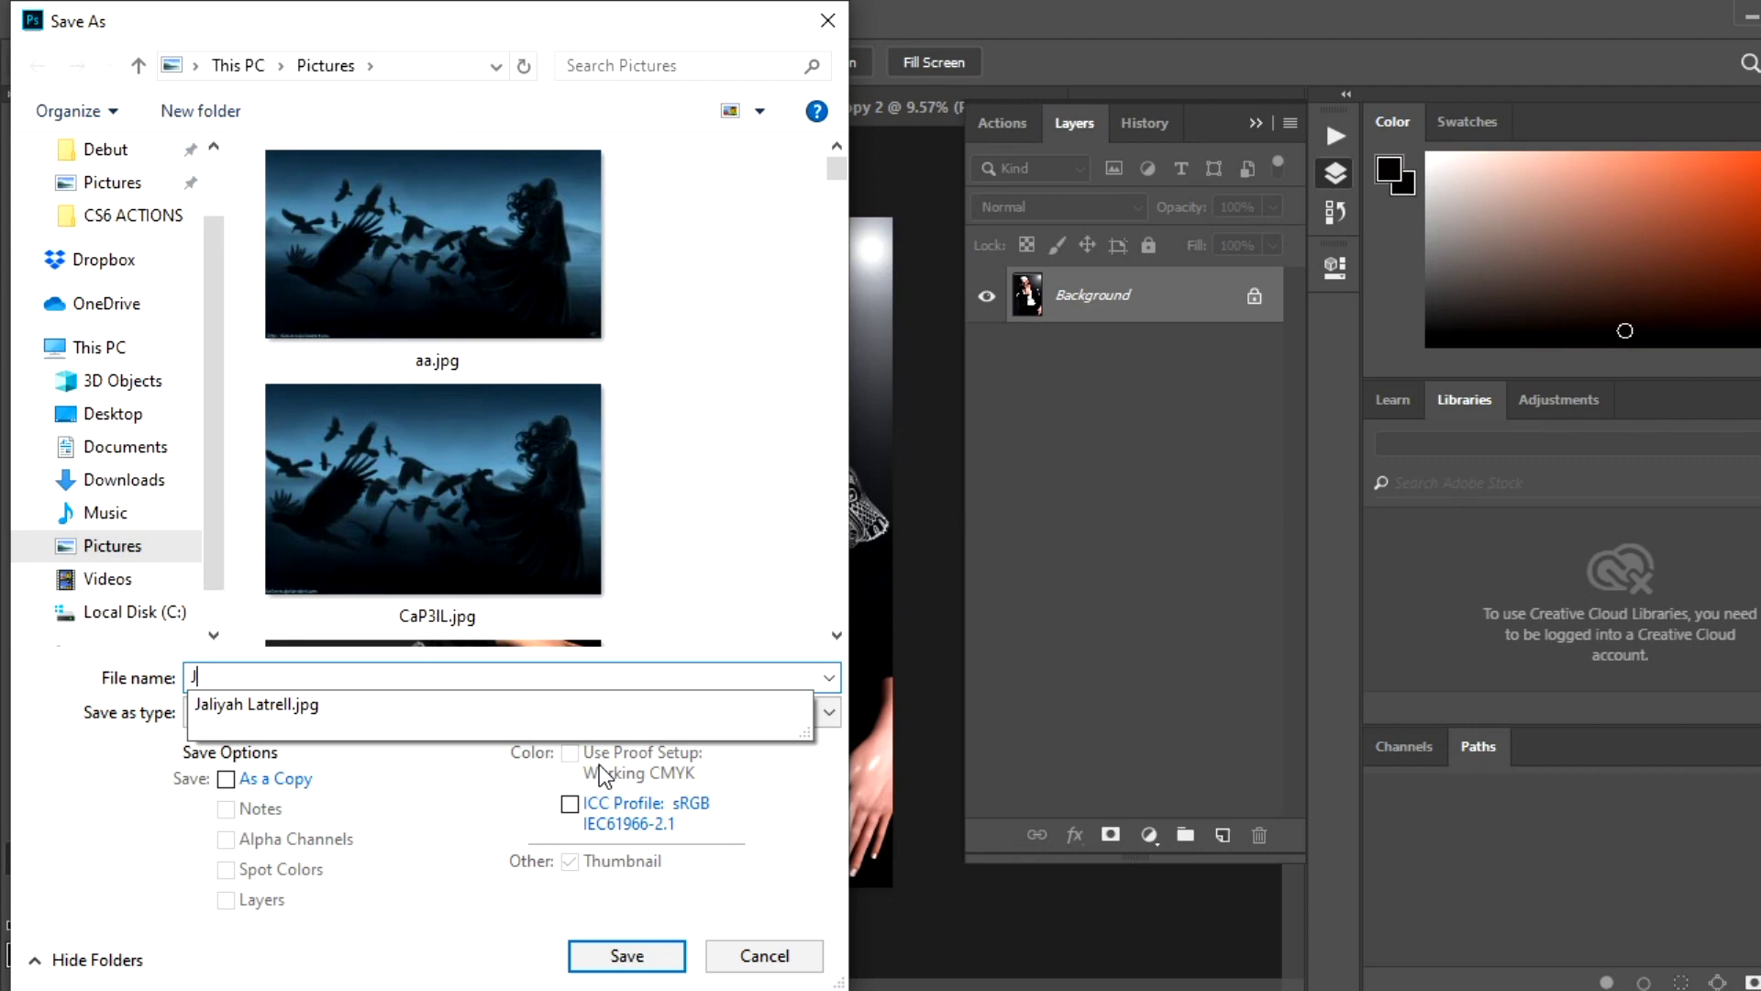
pyautogui.press('Return')
pyautogui.click(1096, 220)
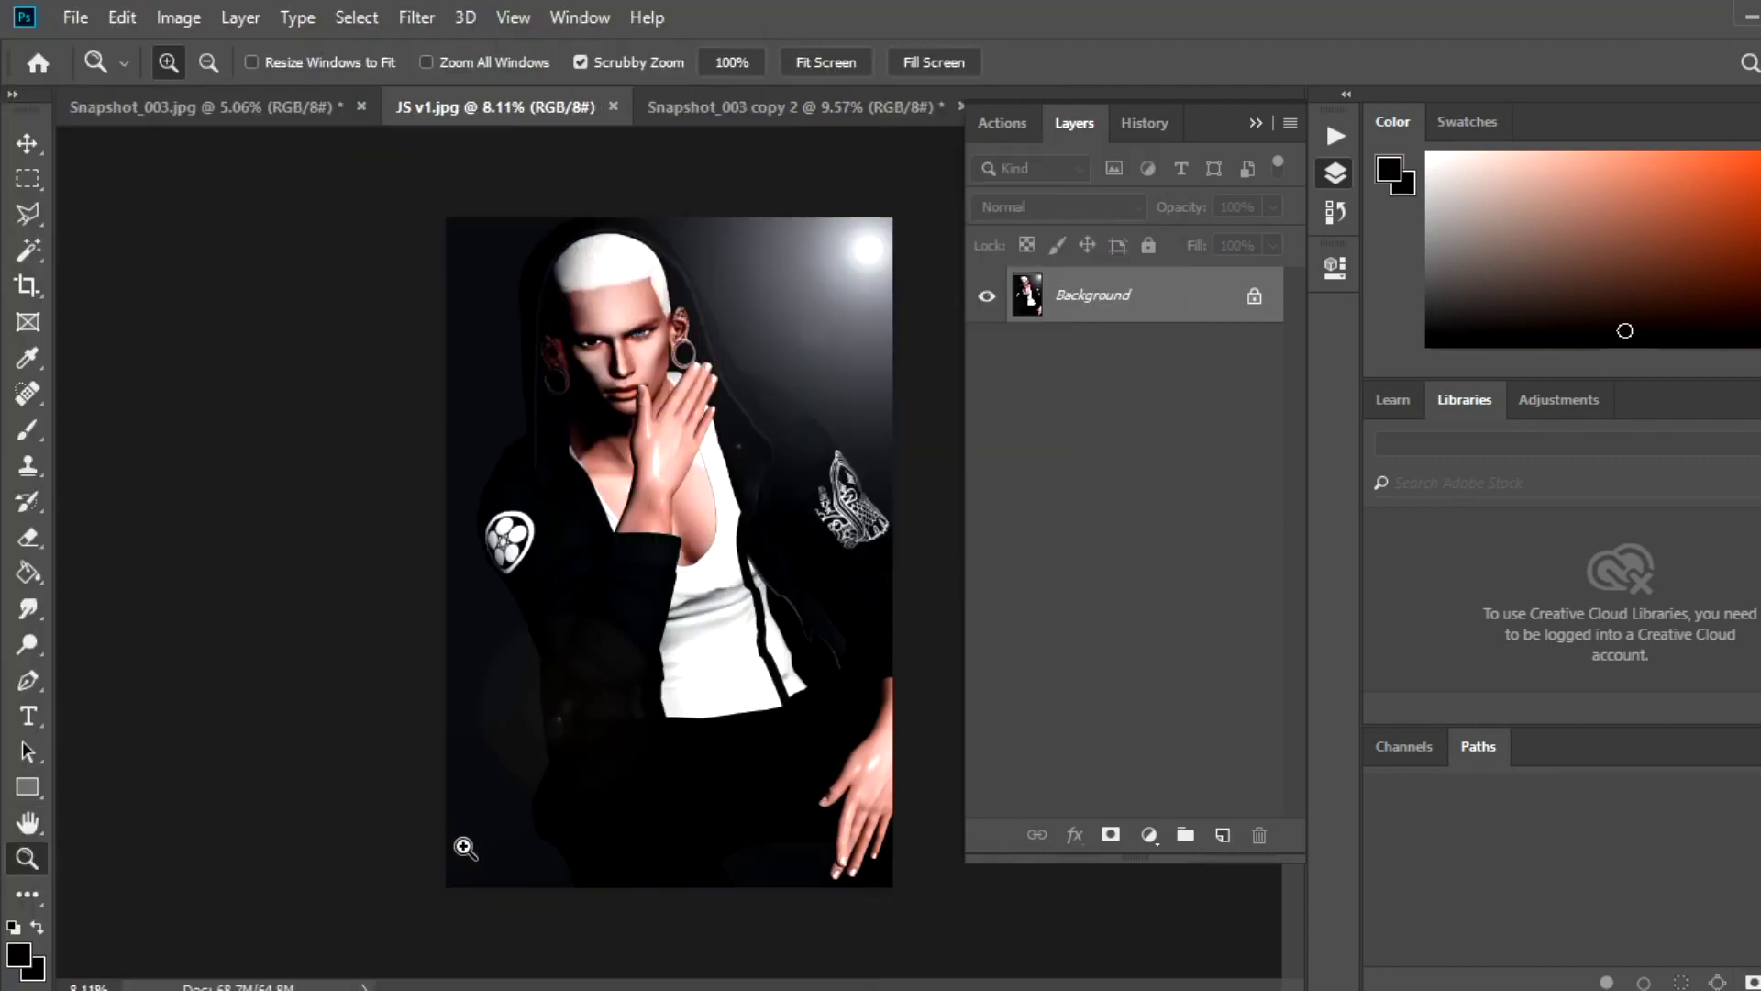
# Zoom to the lower-left corner and set the text colour to light pink.
pyautogui.moveTo(464, 841)
pyautogui.mouseDown()
pyautogui.moveTo(665, 983)
pyautogui.moveTo(929, 976)
pyautogui.mouseUp()
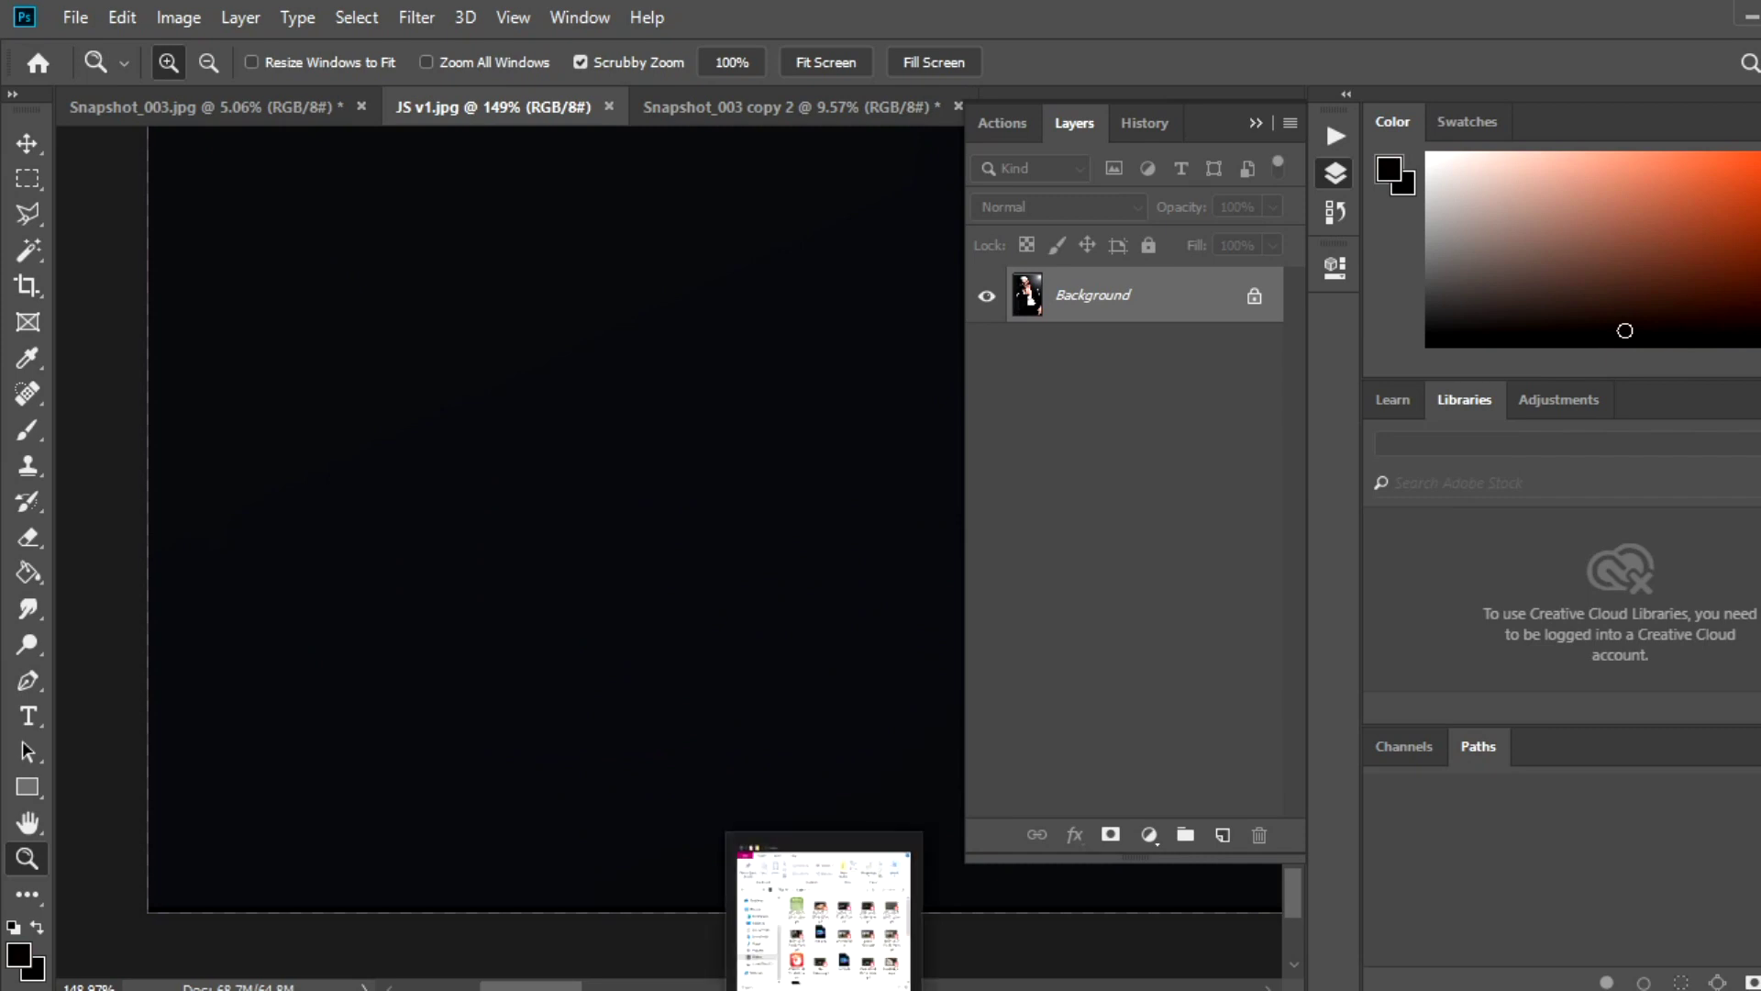
pyautogui.moveTo(608, 273); pyautogui.dragTo(563, 401)
pyautogui.click(28, 715)
pyautogui.click(18, 963)
pyautogui.click(1392, 289)
pyautogui.click(1080, 223)
pyautogui.click(1639, 196)
# Type the signature lower-left, blend it with Soft Light, flatten, and save JS v1.
pyautogui.click(489, 575)
pyautogui.write('J')
pyautogui.click(513, 702)
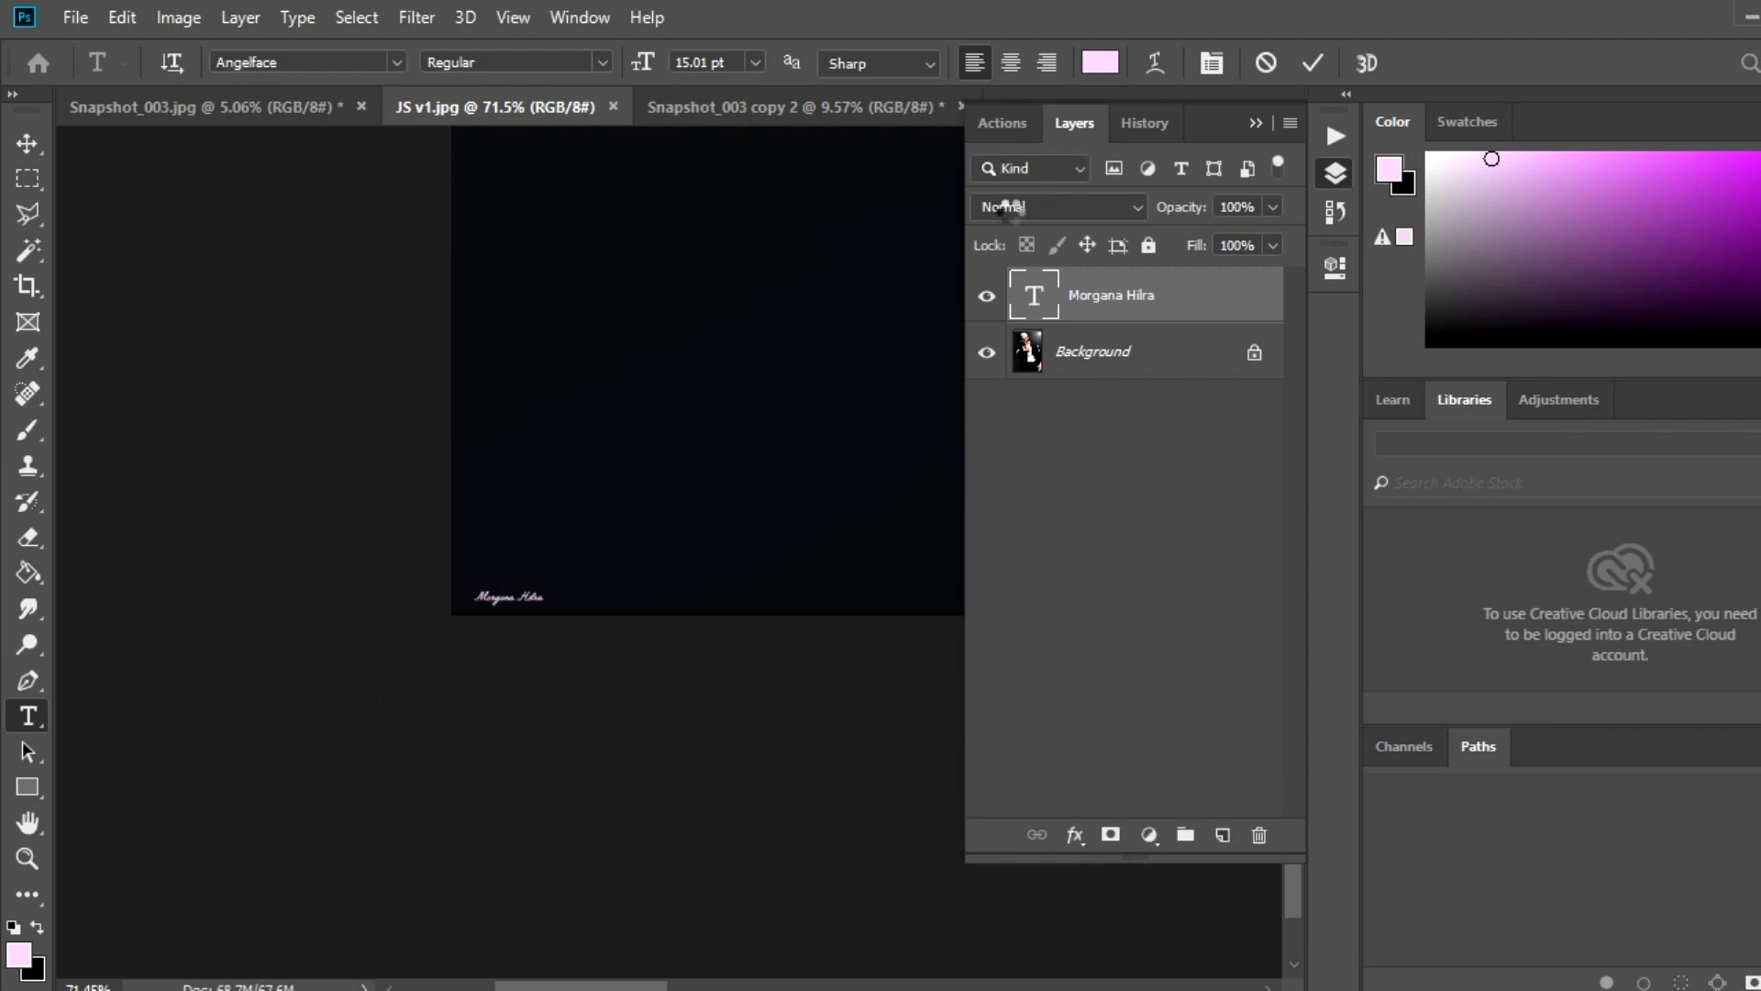
pyautogui.click(1060, 206)
pyautogui.click(998, 539)
pyautogui.click(1146, 358)
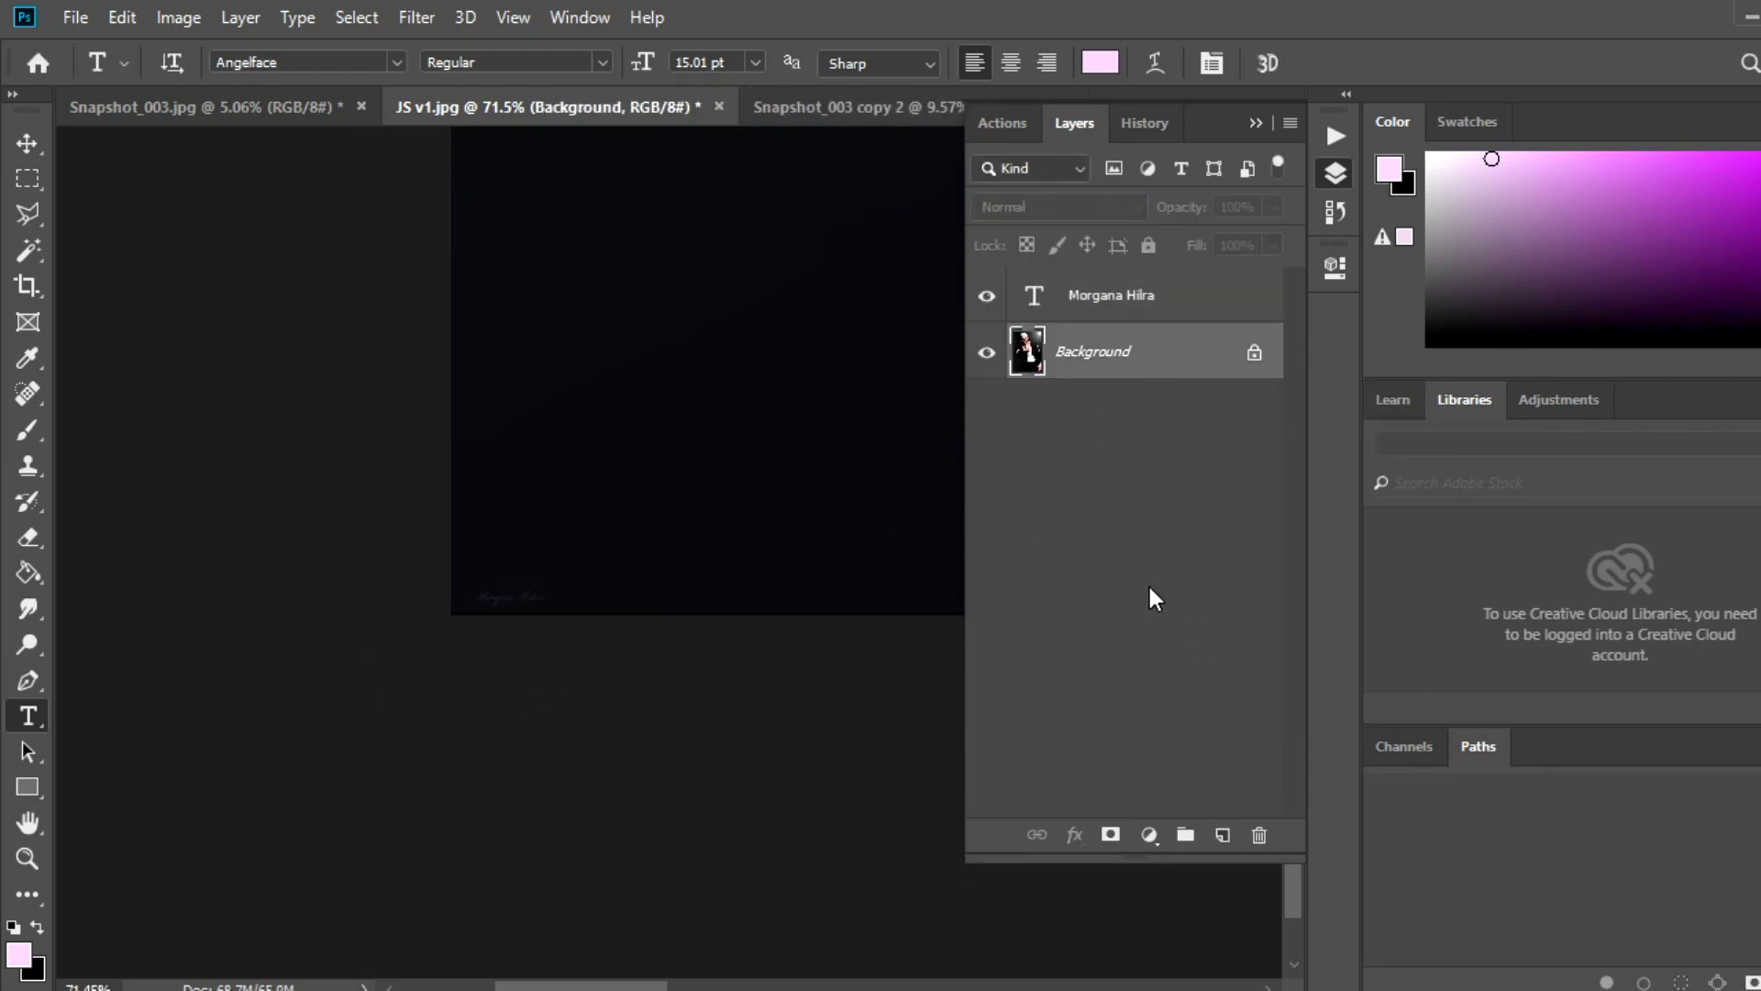
pyautogui.hotkey('ctrl', 'shift', 'e')
pyautogui.click(96, 20)
pyautogui.click(138, 275)
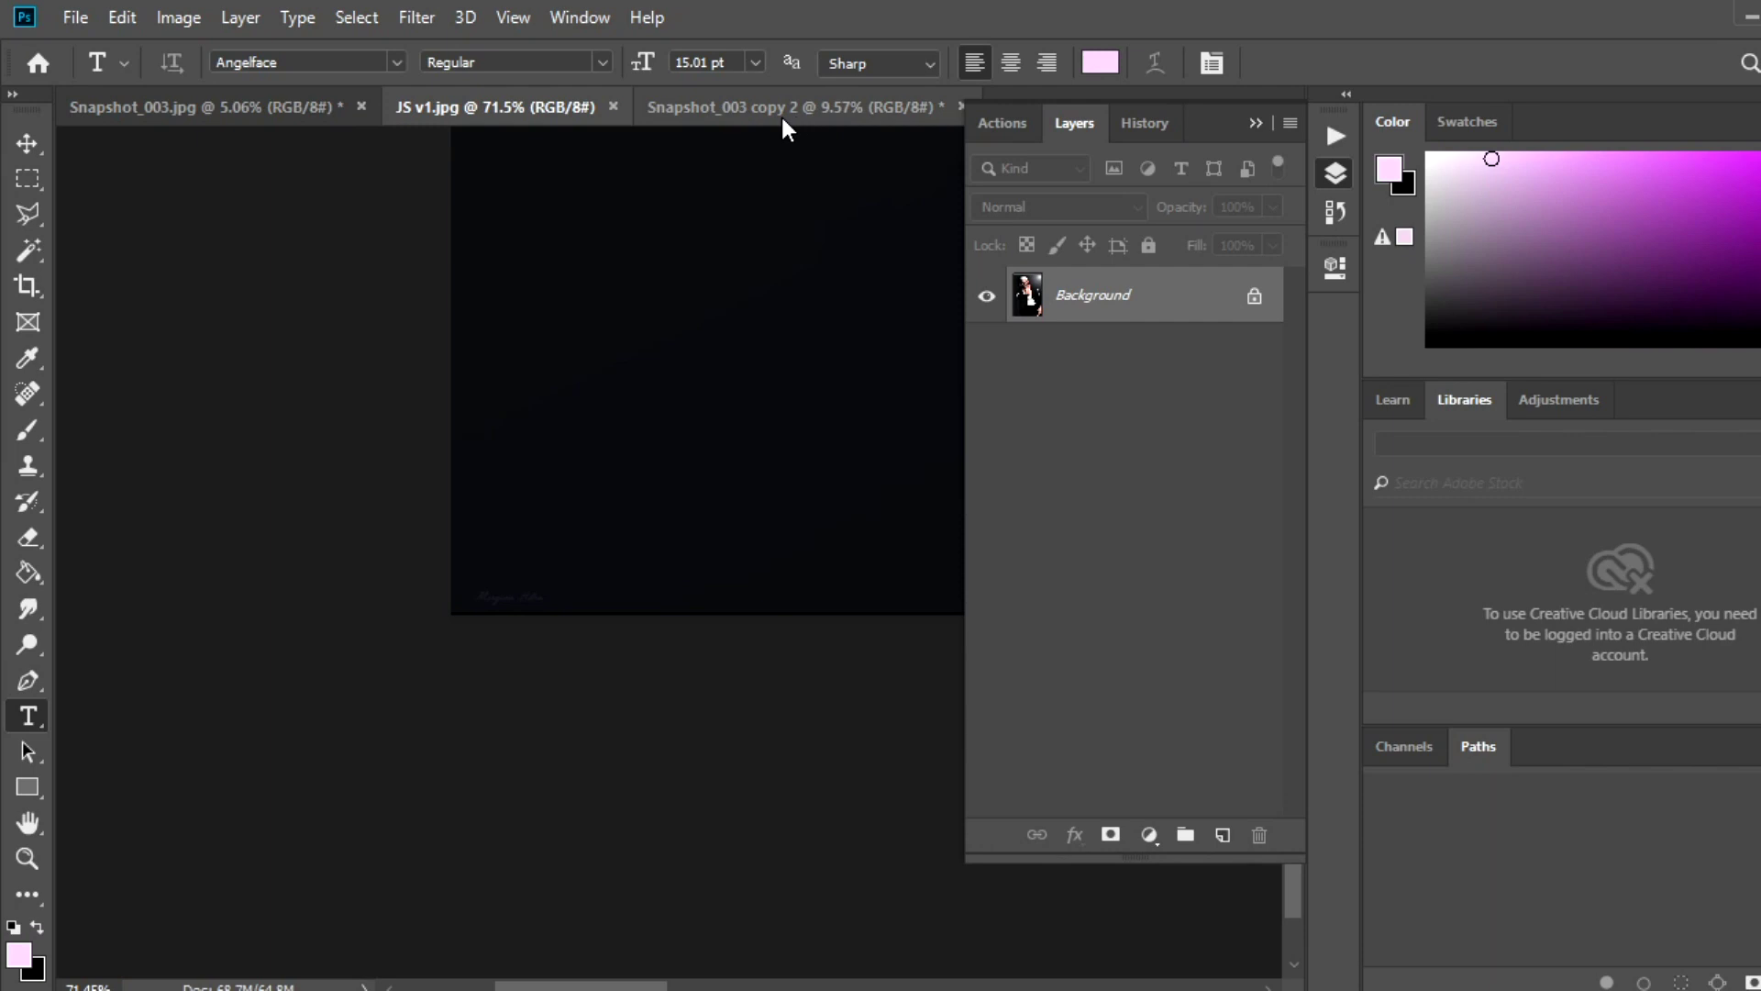
# Add the soft-blended signature to copy 2's lower-left corner and merge it down.
pyautogui.click(798, 106)
pyautogui.click(28, 858)
pyautogui.moveTo(464, 932)
pyautogui.mouseDown()
pyautogui.moveTo(358, 665)
pyautogui.moveTo(570, 699)
pyautogui.mouseUp()
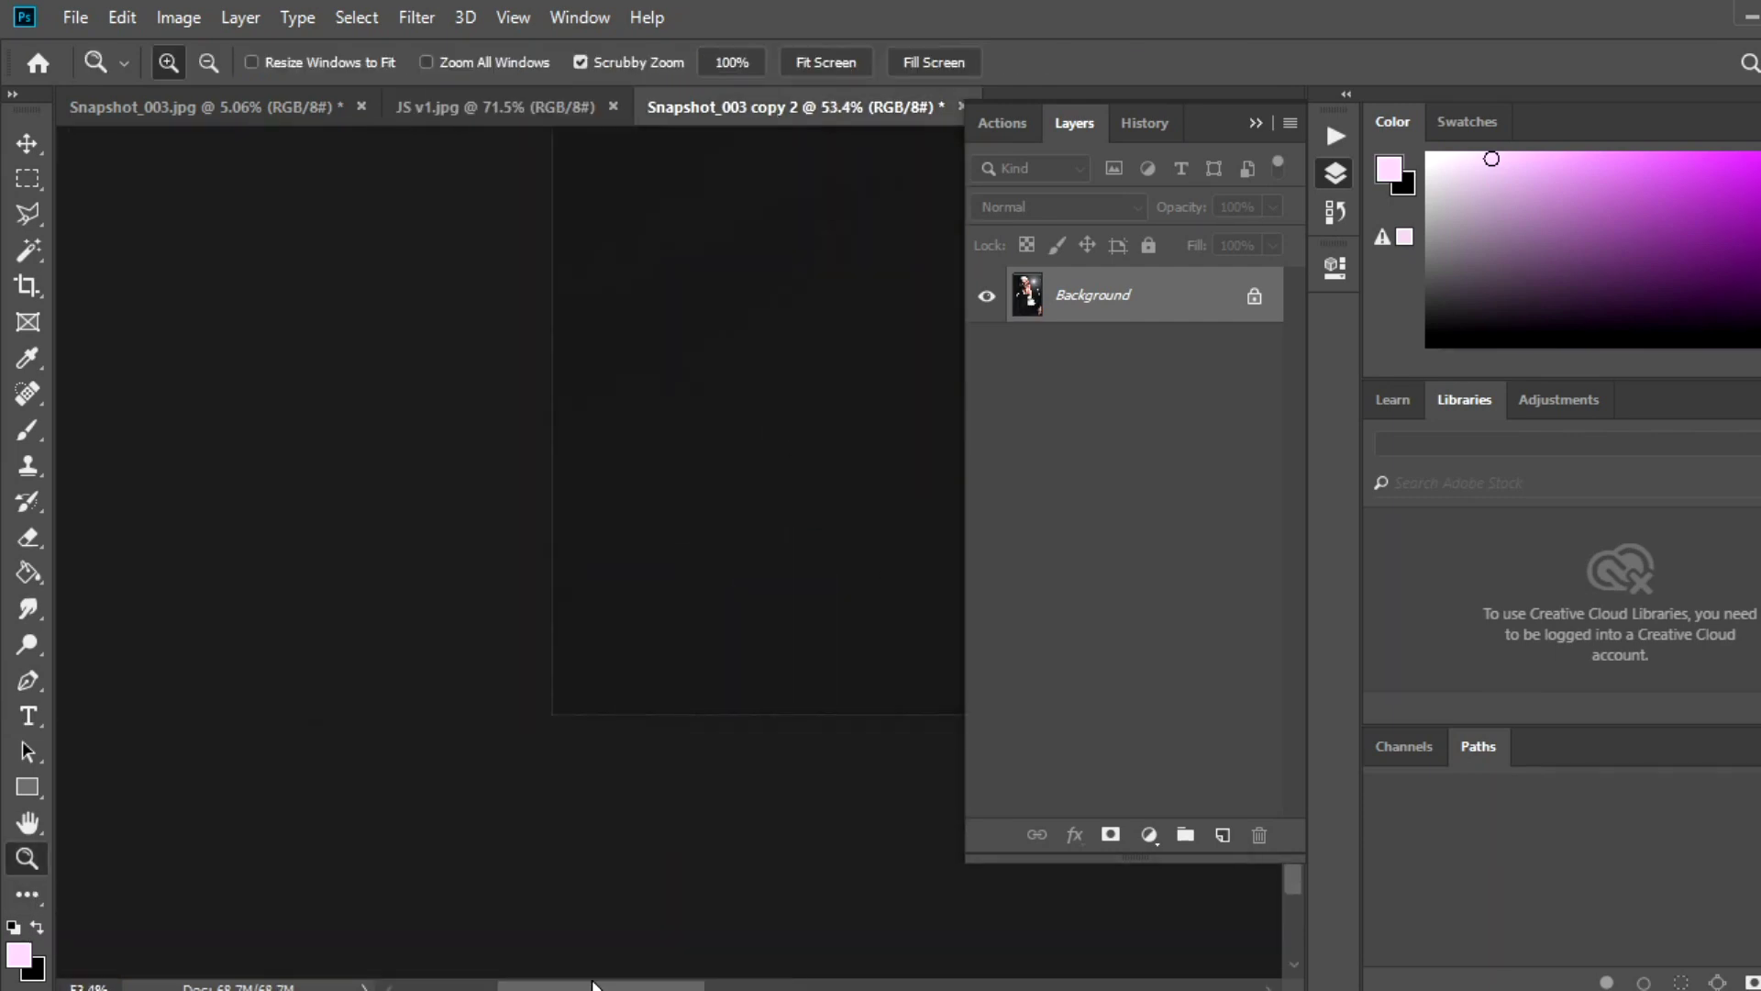
pyautogui.press('t')
pyautogui.click(571, 699)
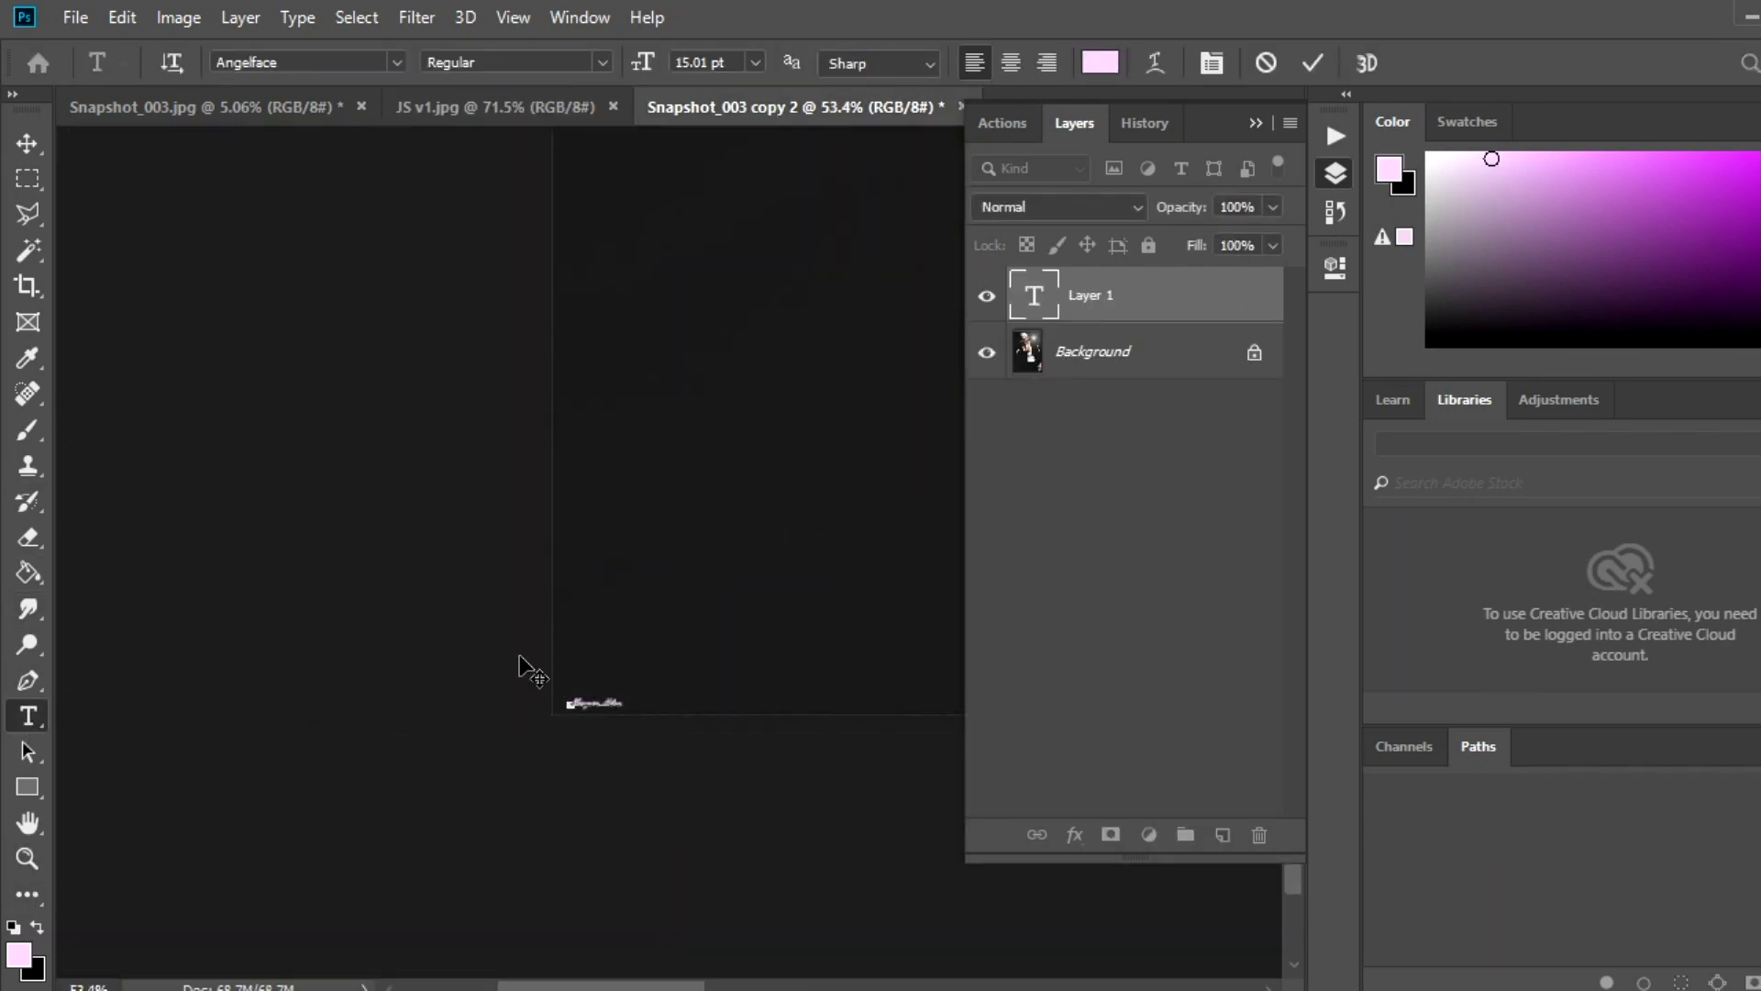
pyautogui.click(1313, 62)
pyautogui.click(1055, 207)
pyautogui.click(1018, 543)
pyautogui.hotkey('ctrl', 'e')
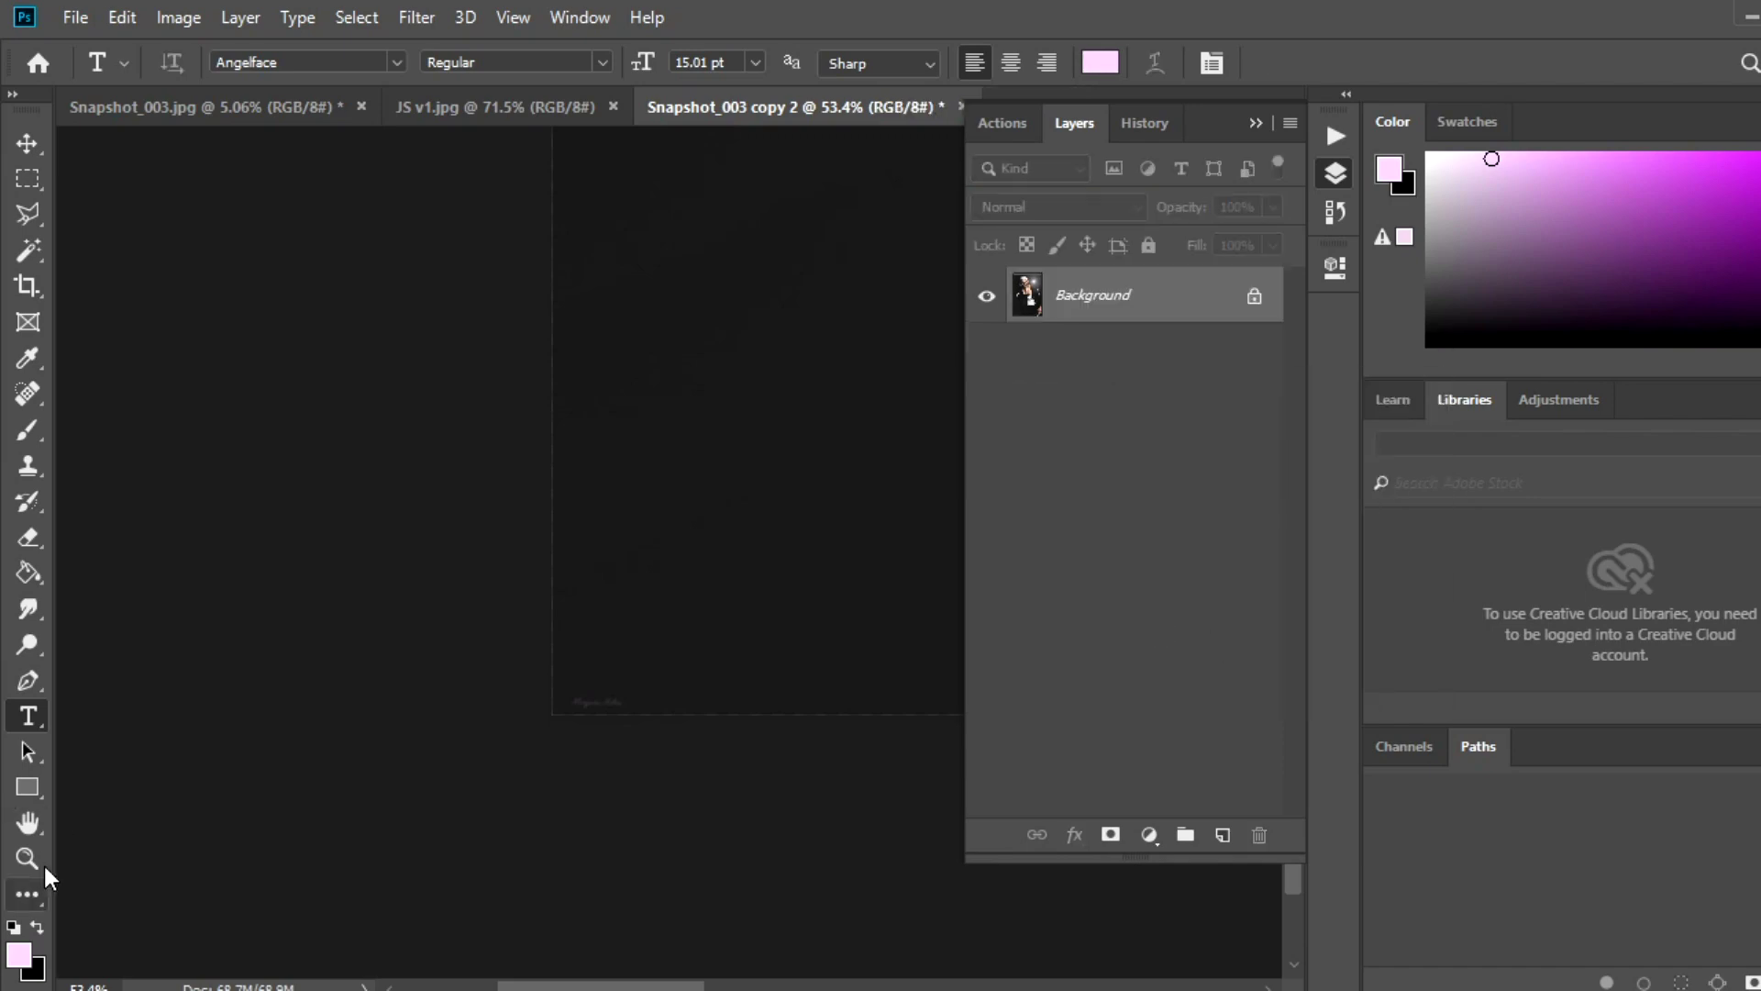
pyautogui.click(27, 858)
# Save copy 2 as a JPEG named JS v2.jpg.
pyautogui.hotkey('ctrl', '0')
pyautogui.click(76, 17)
pyautogui.click(100, 328)
pyautogui.click(498, 411)
pyautogui.click(230, 676)
pyautogui.press('BackSpace')
pyautogui.write('2')
pyautogui.press('Return')
pyautogui.click(783, 480)
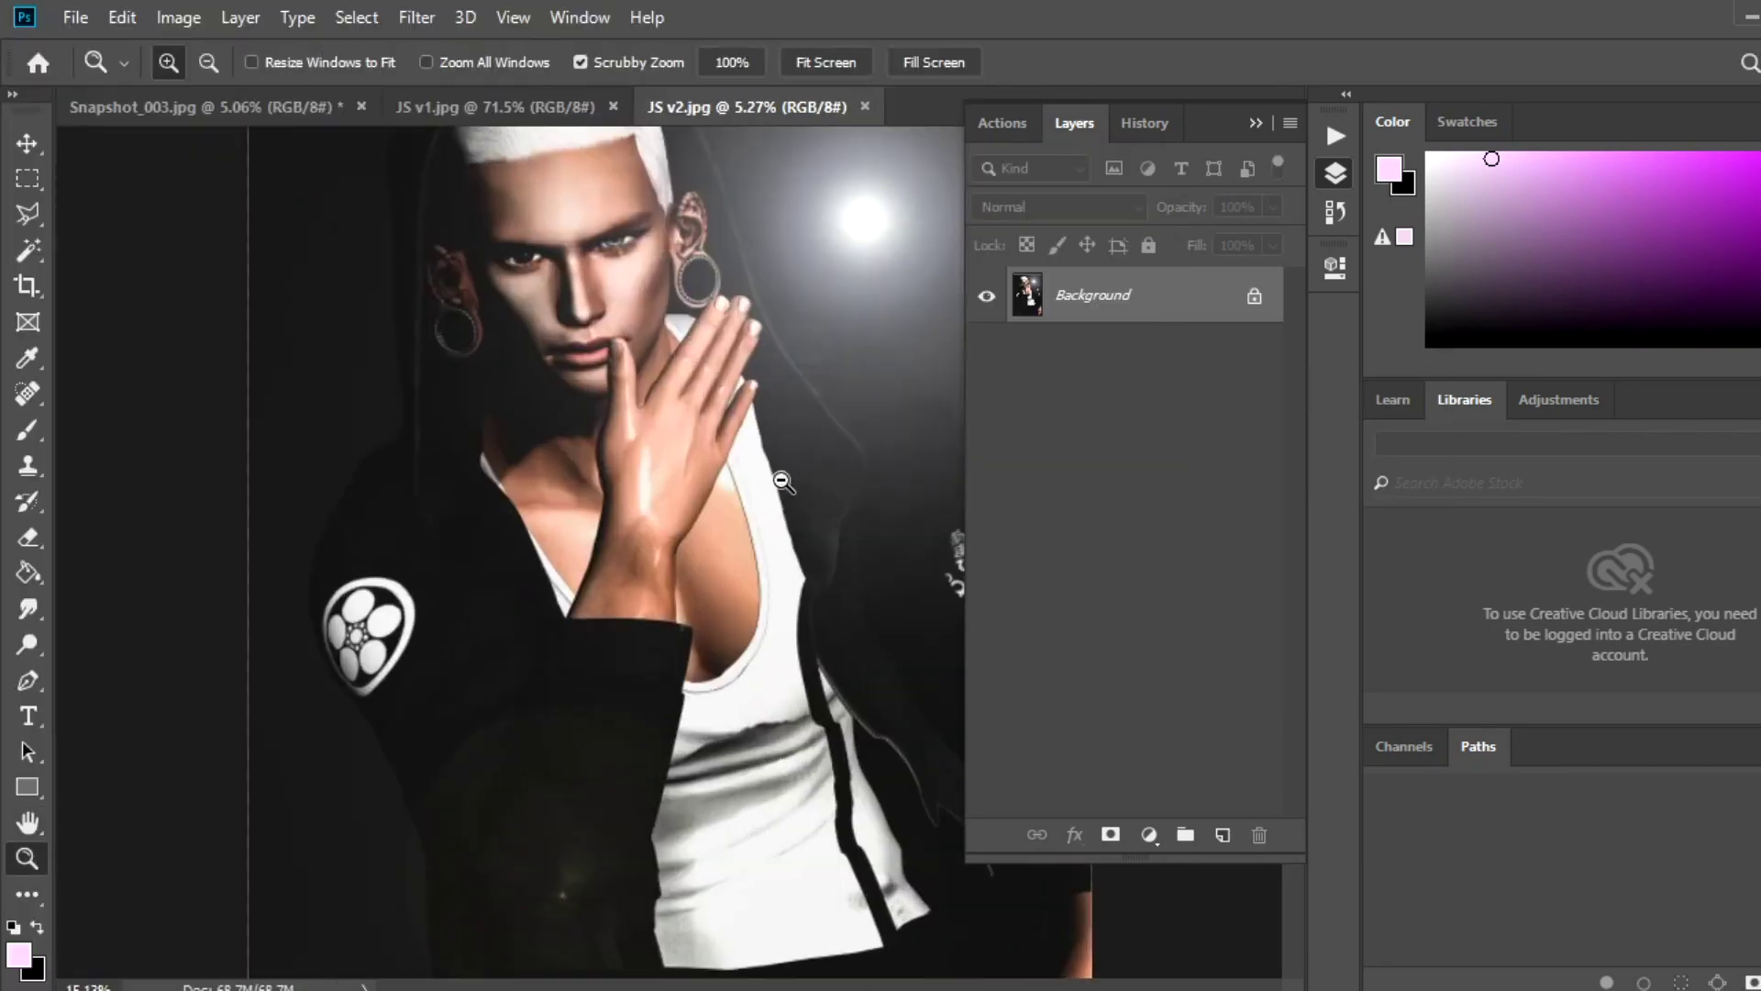
# Resize JS v2 and JS v1 to 1024 × 1536 px, then return to Snapshot_003.
pyautogui.click(178, 18)
pyautogui.click(197, 224)
pyautogui.write('1024')
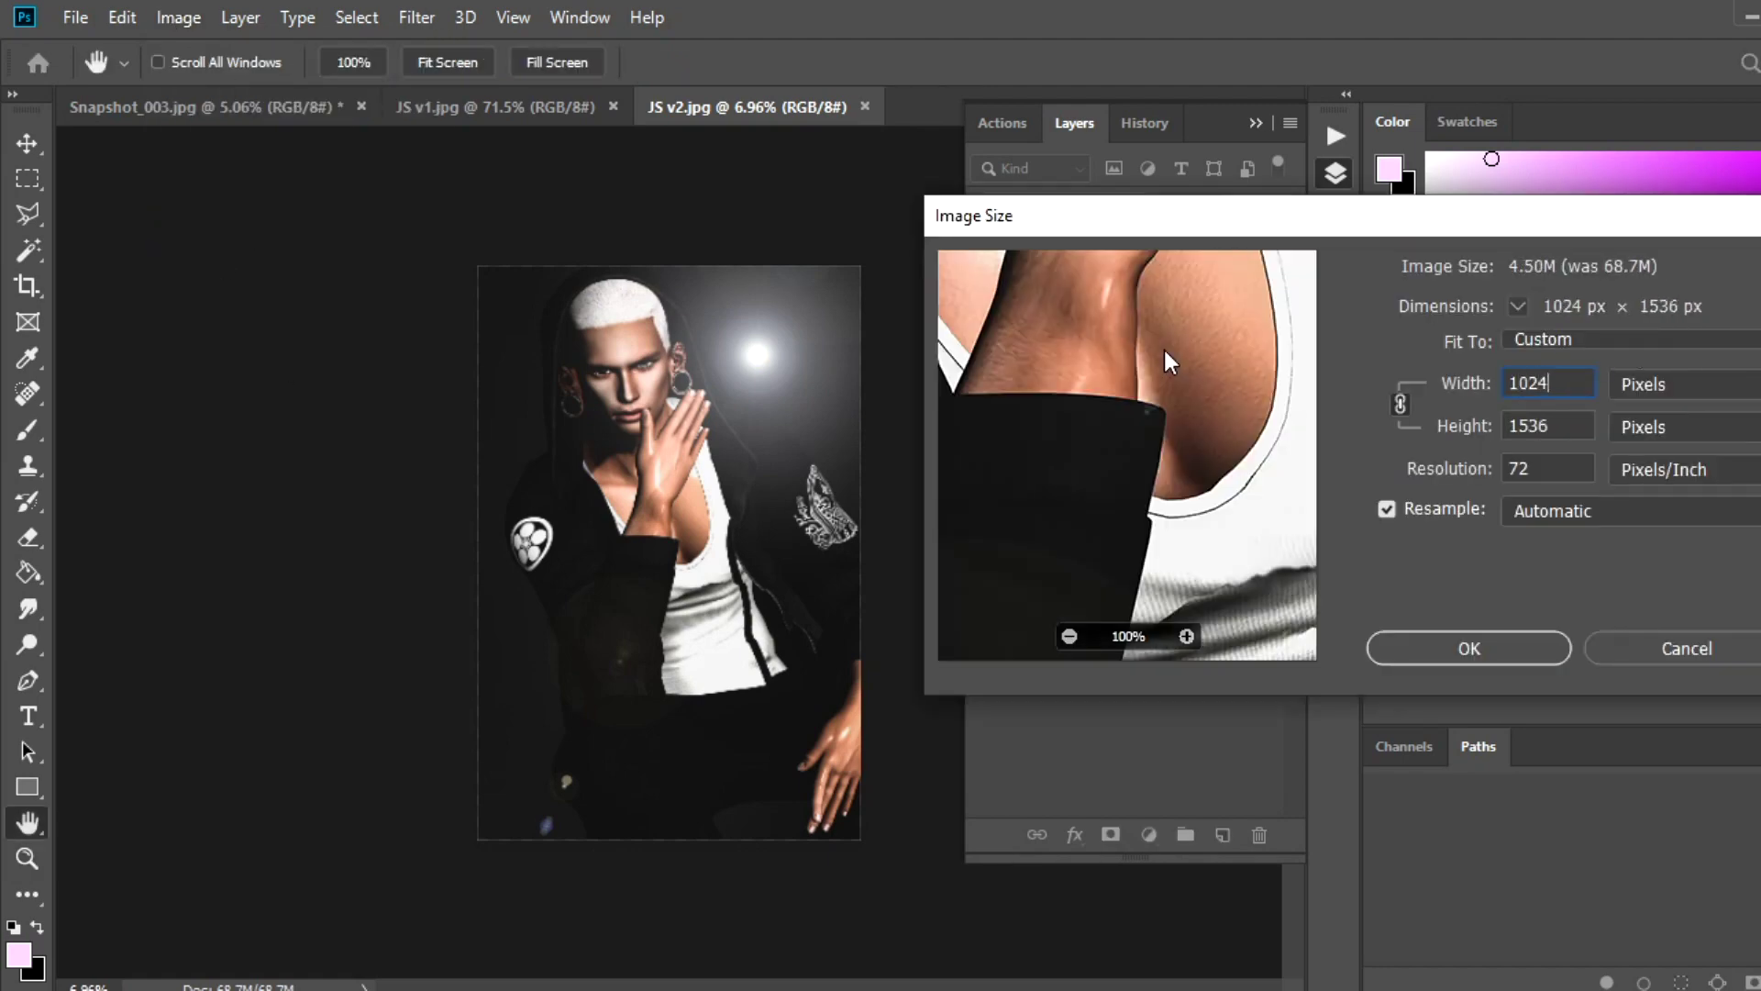
pyautogui.press('Return')
pyautogui.click(75, 17)
pyautogui.click(496, 106)
pyautogui.click(178, 18)
pyautogui.click(227, 223)
pyautogui.press('Escape')
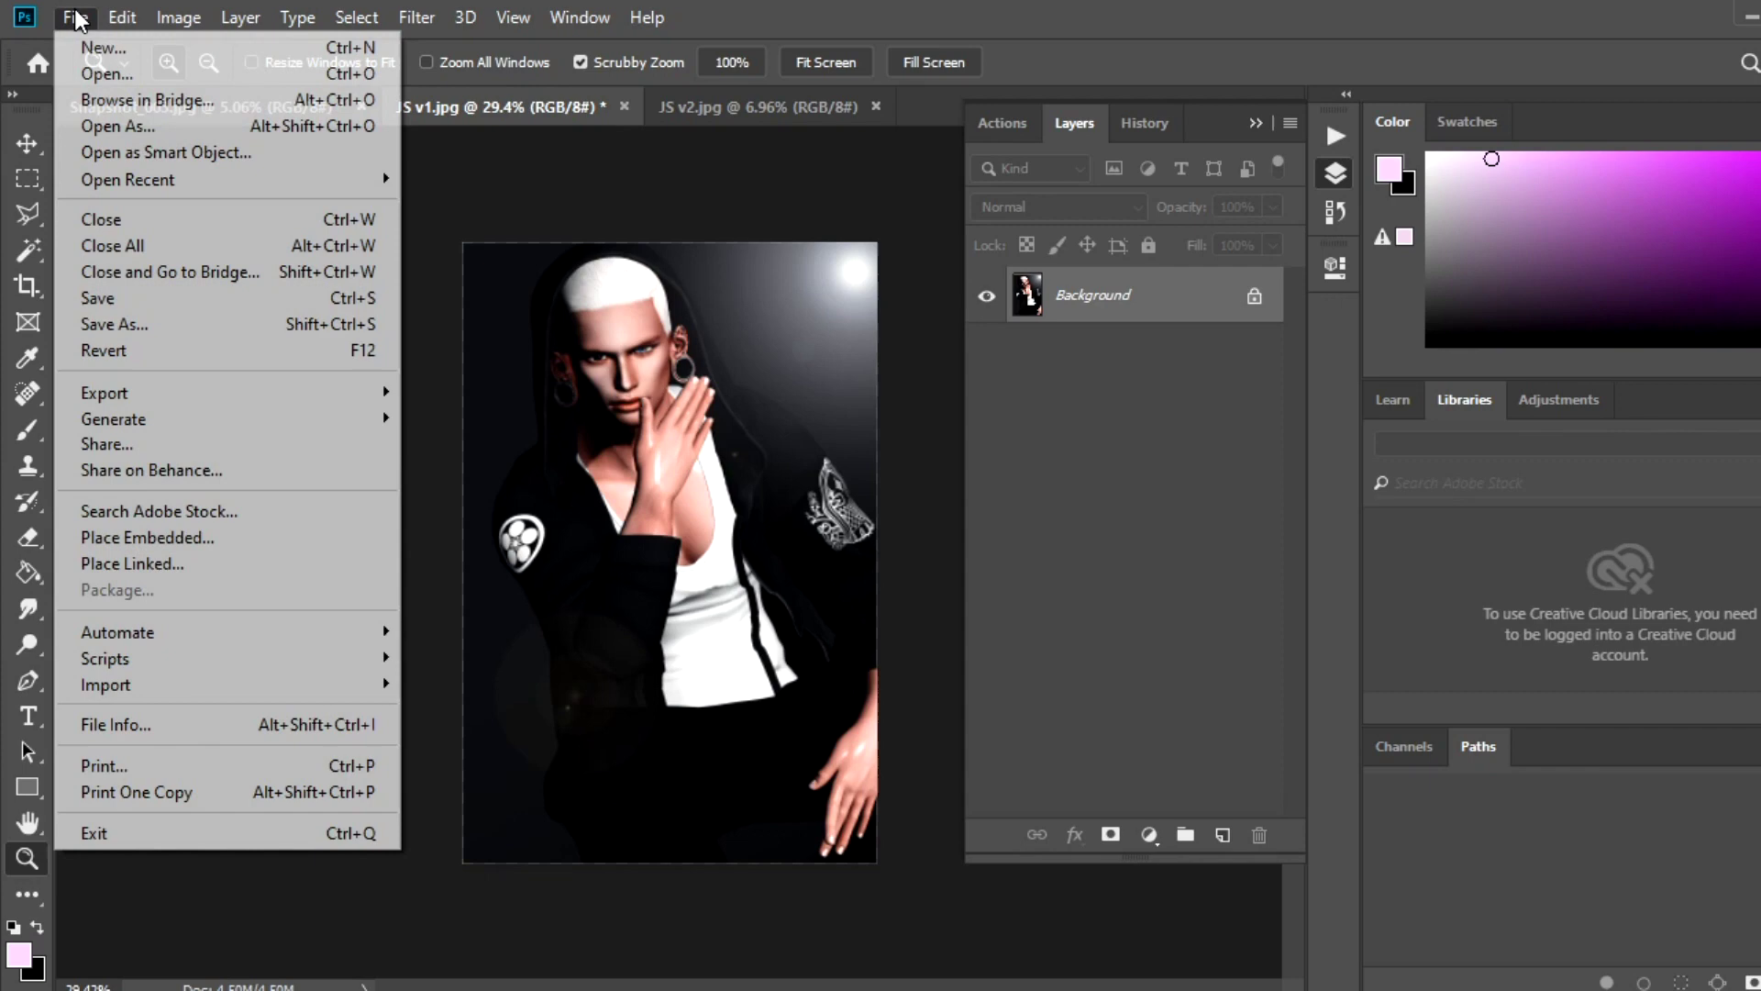
pyautogui.click(206, 107)
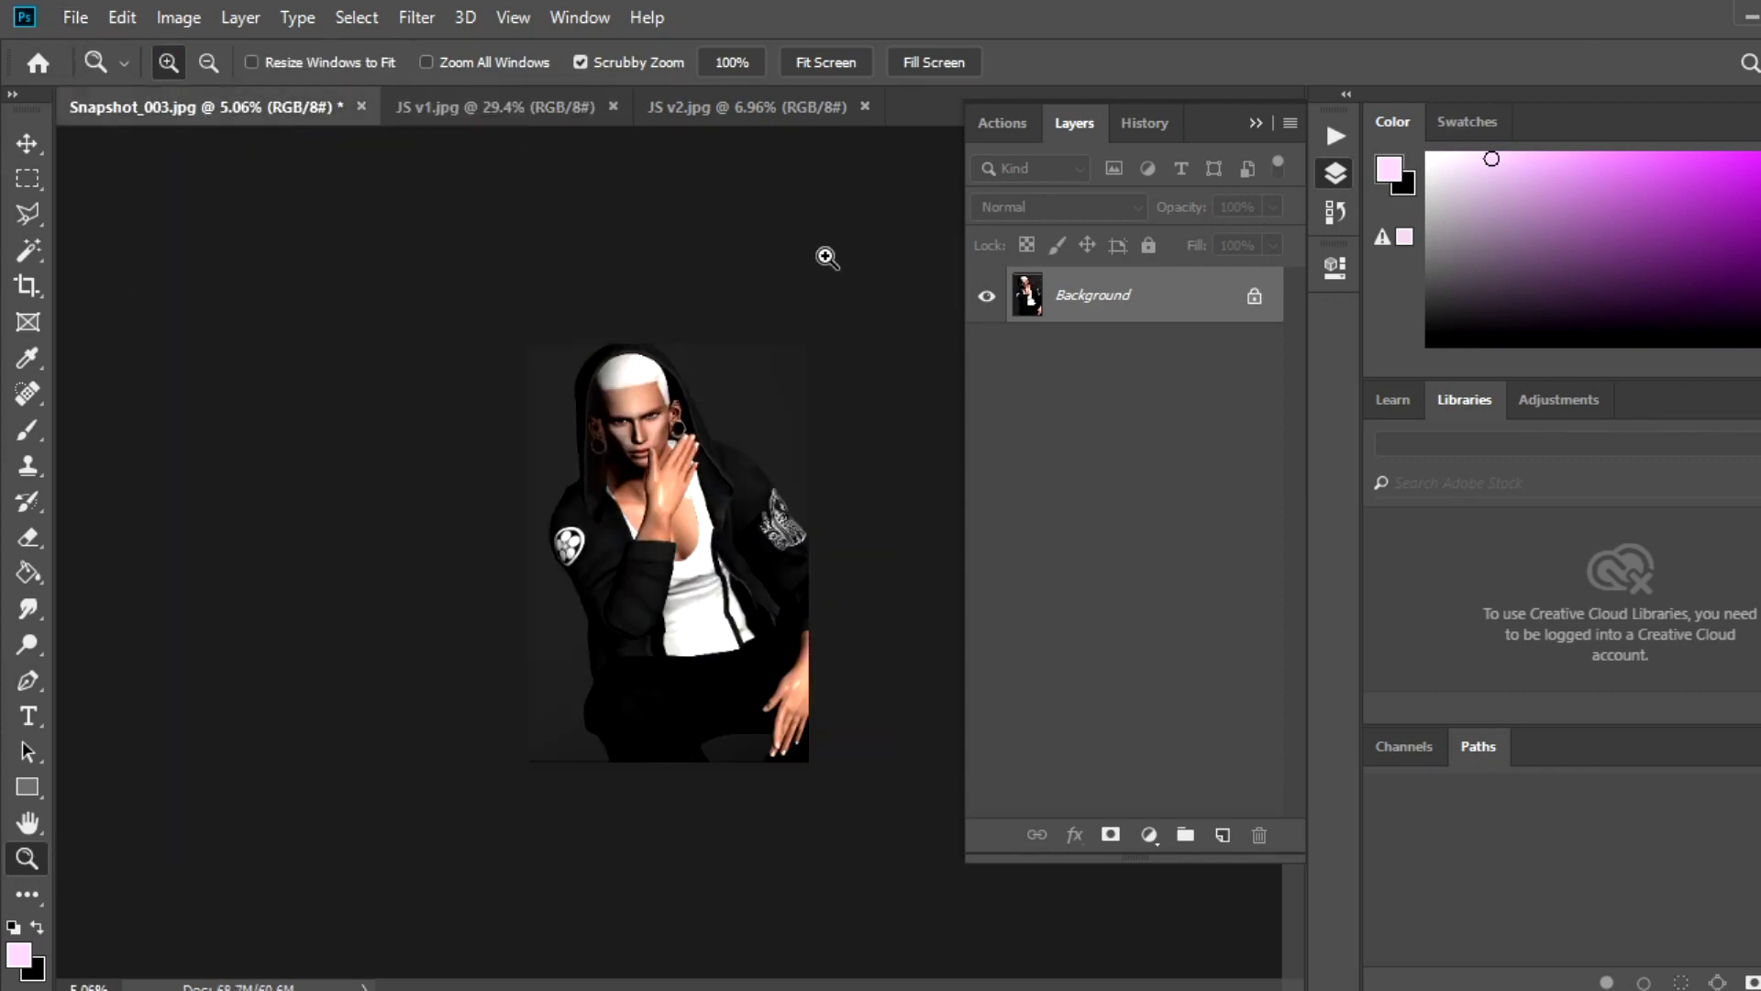
# Type the 'THANK YOU FOR WATCHING' caption as a new text layer on the portrait.
pyautogui.click(826, 61)
pyautogui.click(27, 715)
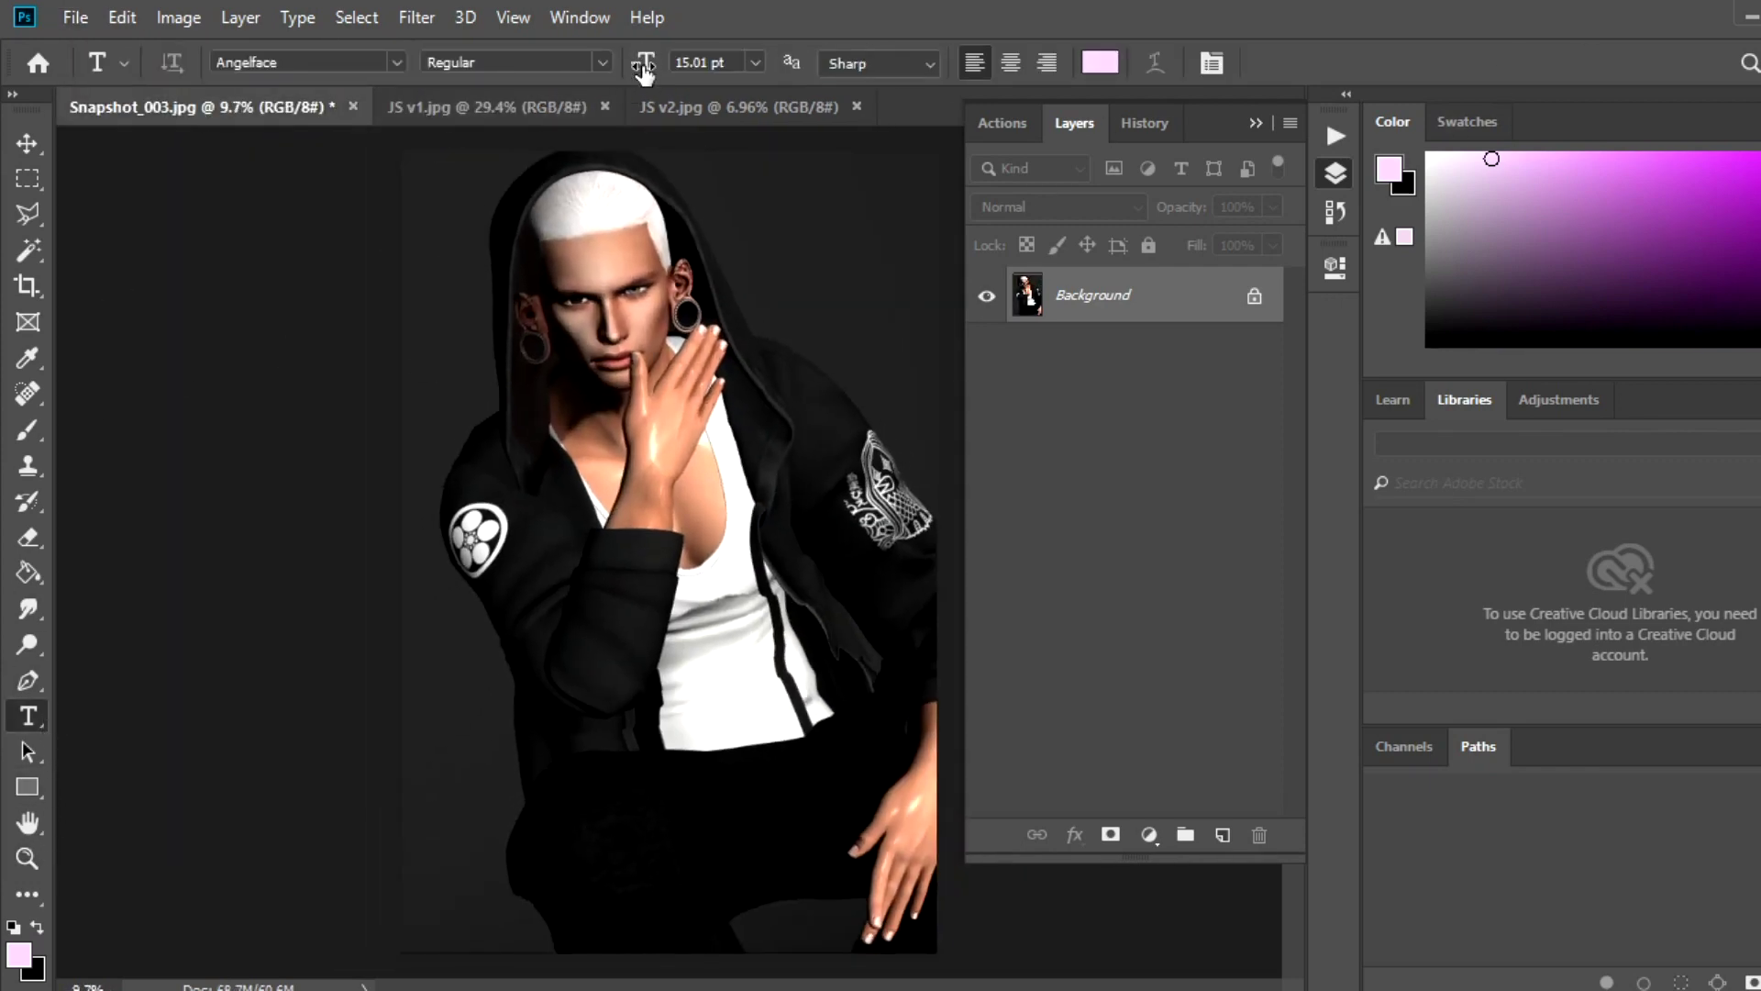
pyautogui.moveTo(644, 69); pyautogui.dragTo(849, 267)
pyautogui.click(551, 427)
pyautogui.write('JS')
pyautogui.write('KS FOR WATCHING')
# Set the caption to 18thCentury font at 209 pt, positioned near the top.
pyautogui.hotkey('ctrl', 'a')
pyautogui.moveTo(640, 62); pyautogui.dragTo(697, 62)
pyautogui.click(396, 62)
pyautogui.click(463, 183)
pyautogui.moveTo(760, 559); pyautogui.dragTo(805, 334)
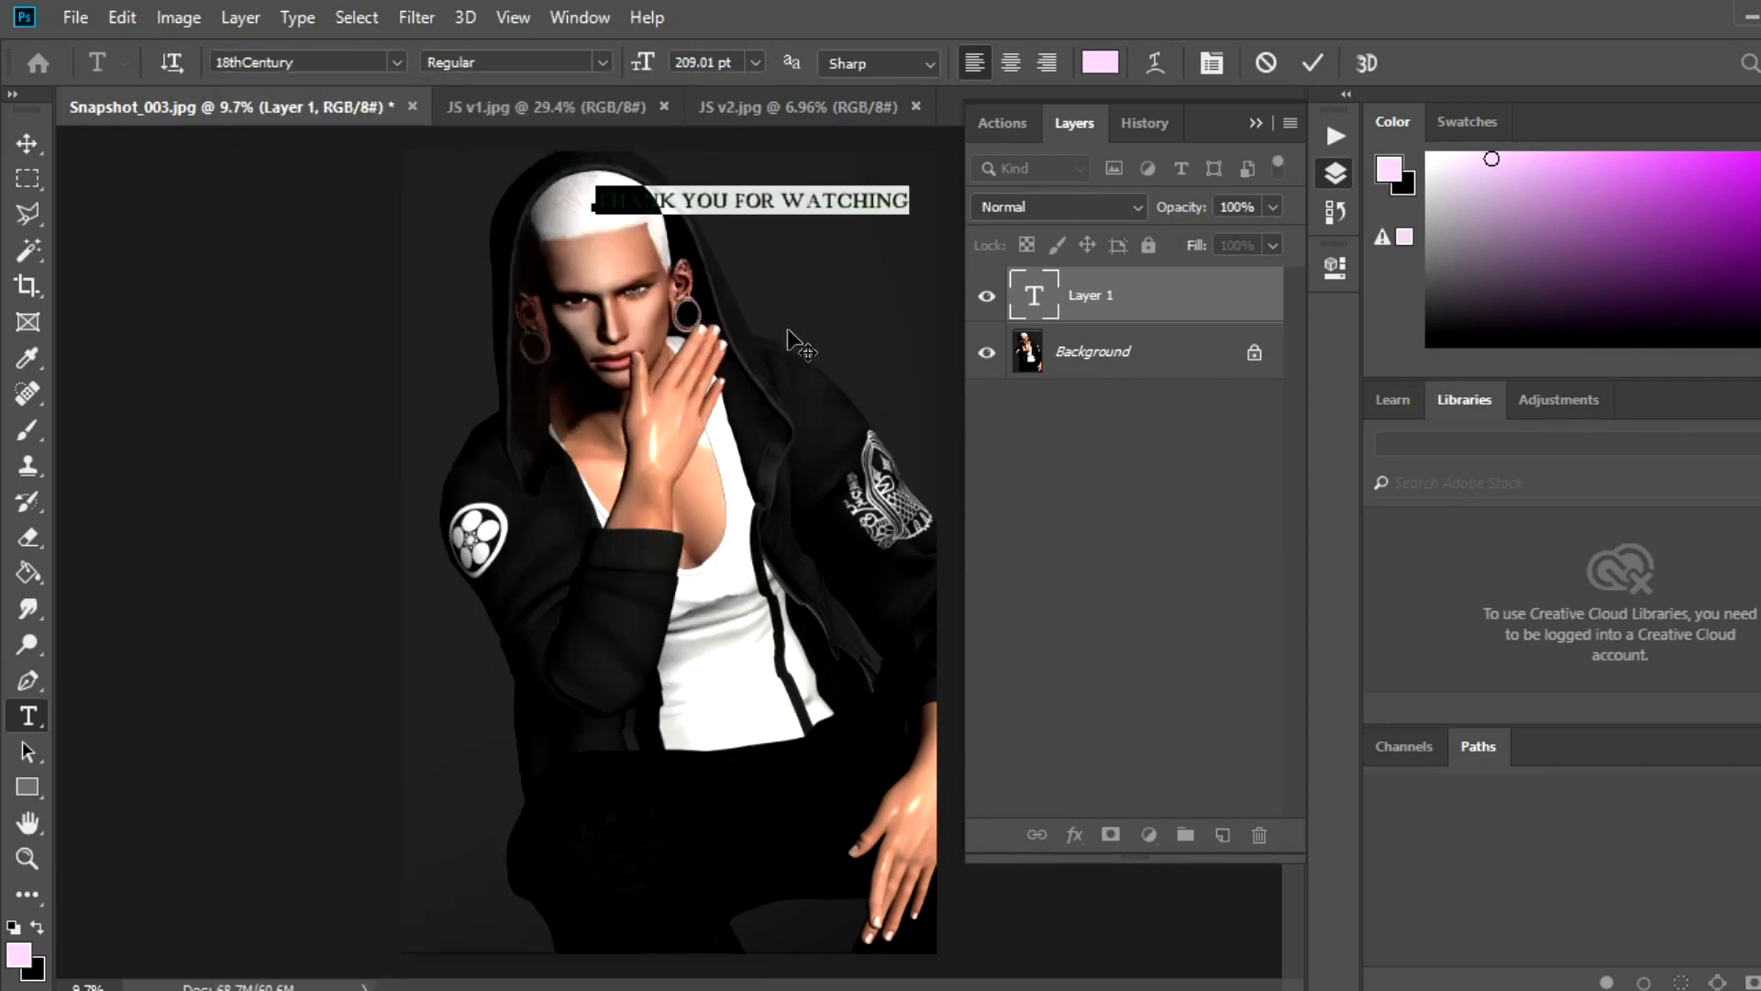
pyautogui.click(1274, 290)
# Give the text layer Stroke and Bevel & Emboss layer styles.
pyautogui.doubleClick(1274, 291)
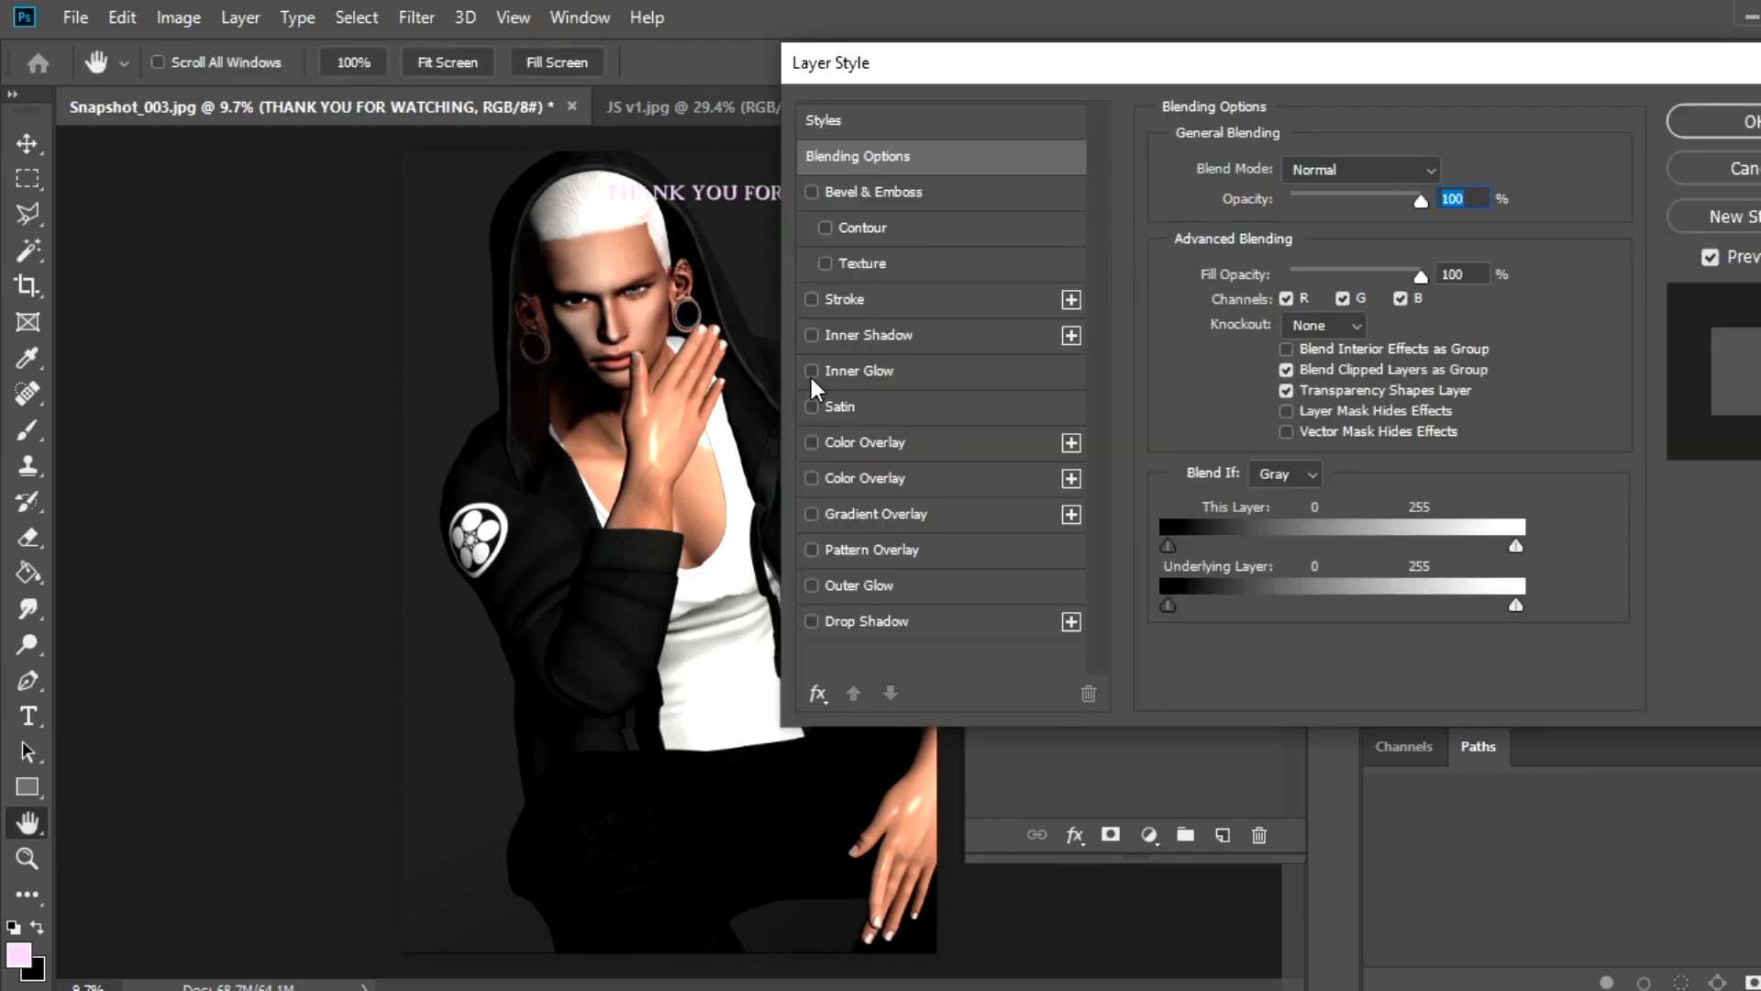
pyautogui.click(811, 299)
pyautogui.click(810, 191)
pyautogui.click(1713, 122)
# Move the caption near the bottom of the image and flatten the image.
pyautogui.press('v')
pyautogui.moveTo(725, 192); pyautogui.dragTo(724, 800)
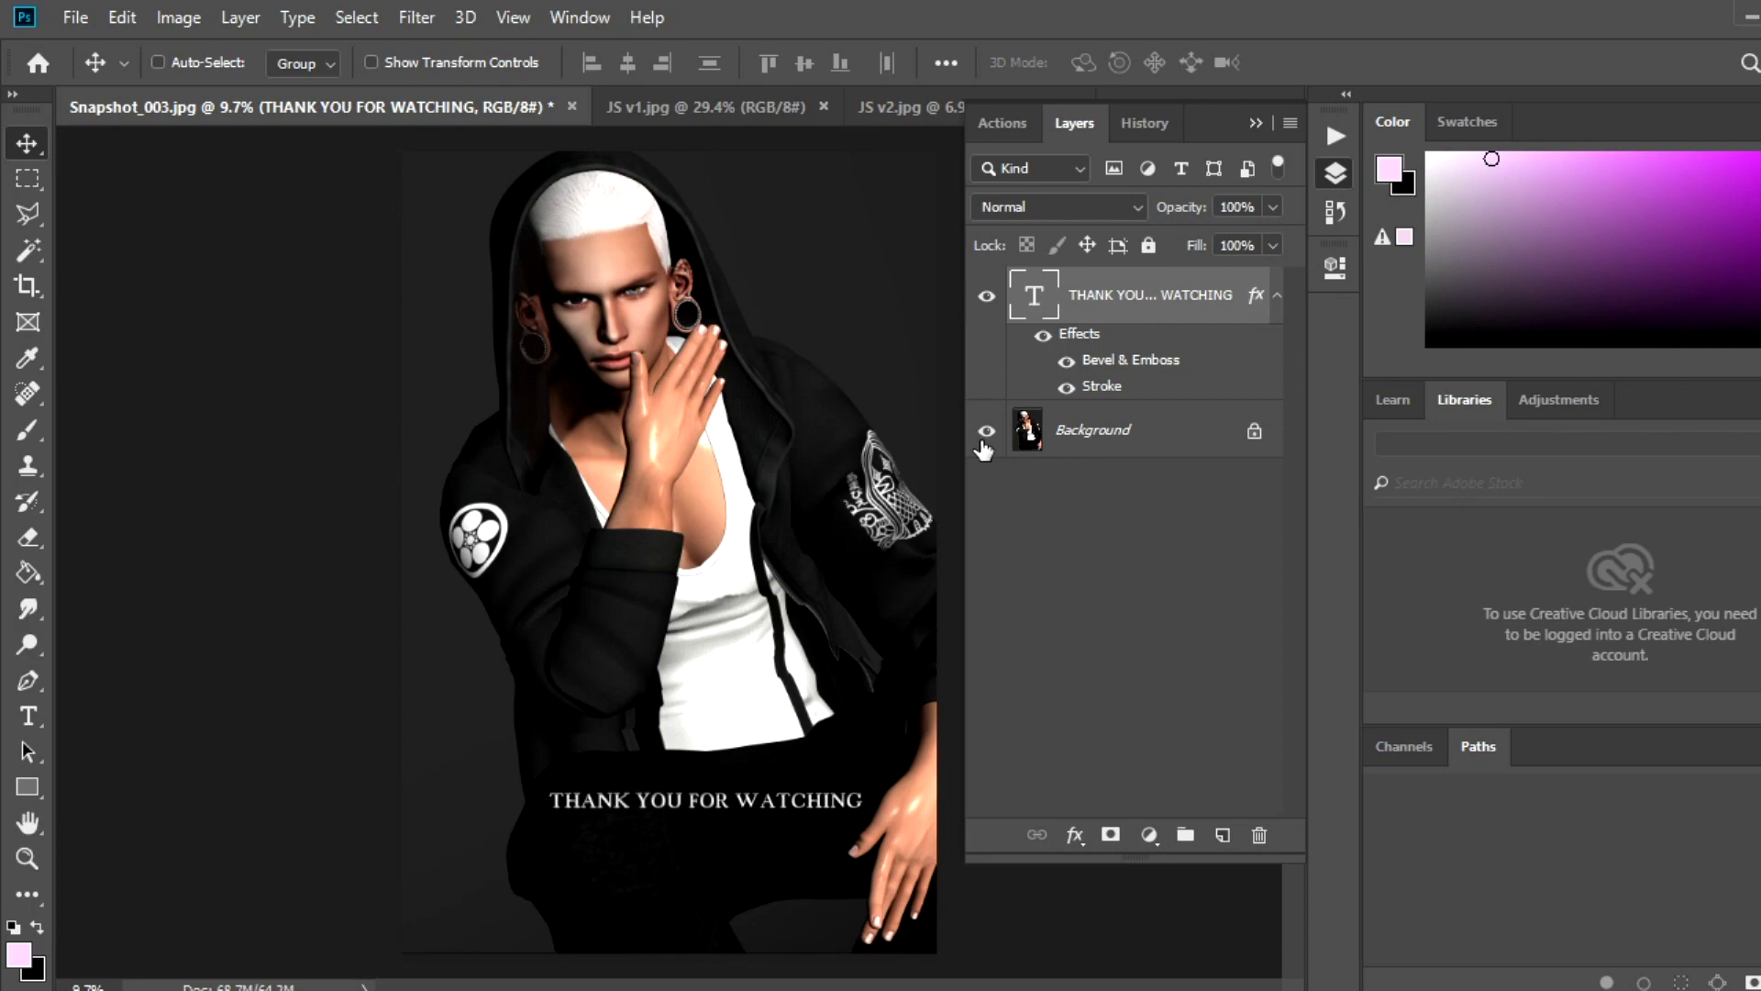
pyautogui.rightClick(1137, 420)
pyautogui.click(1165, 689)
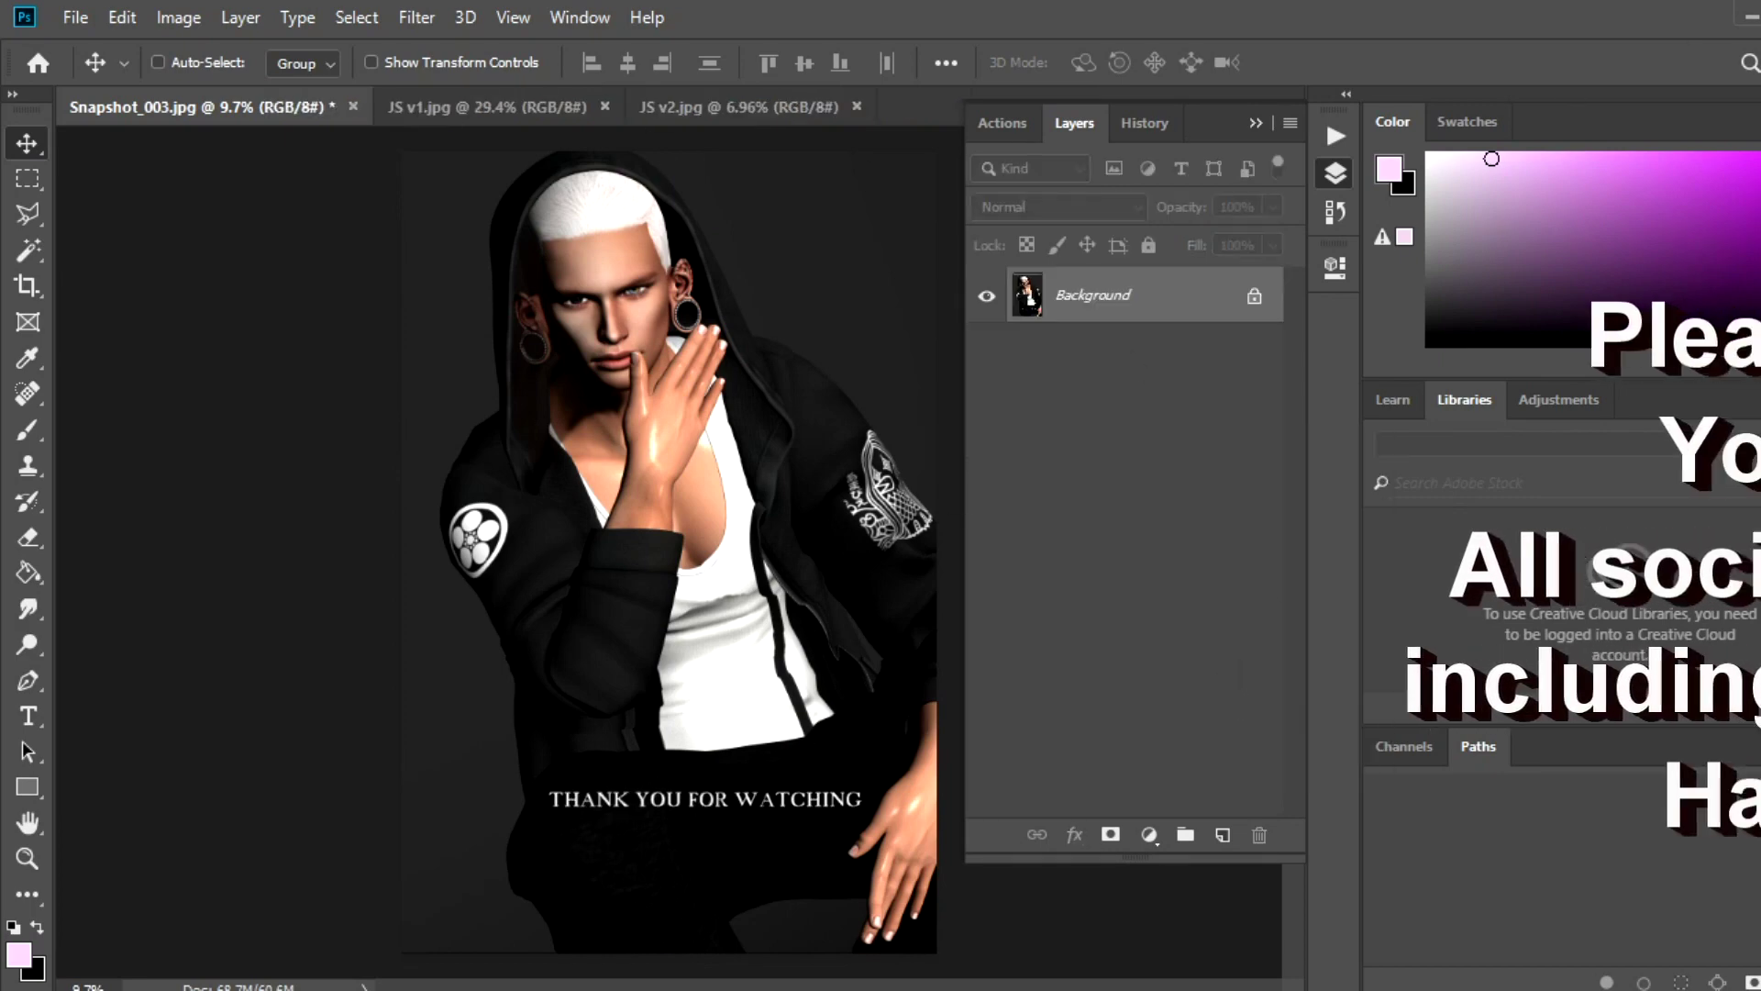